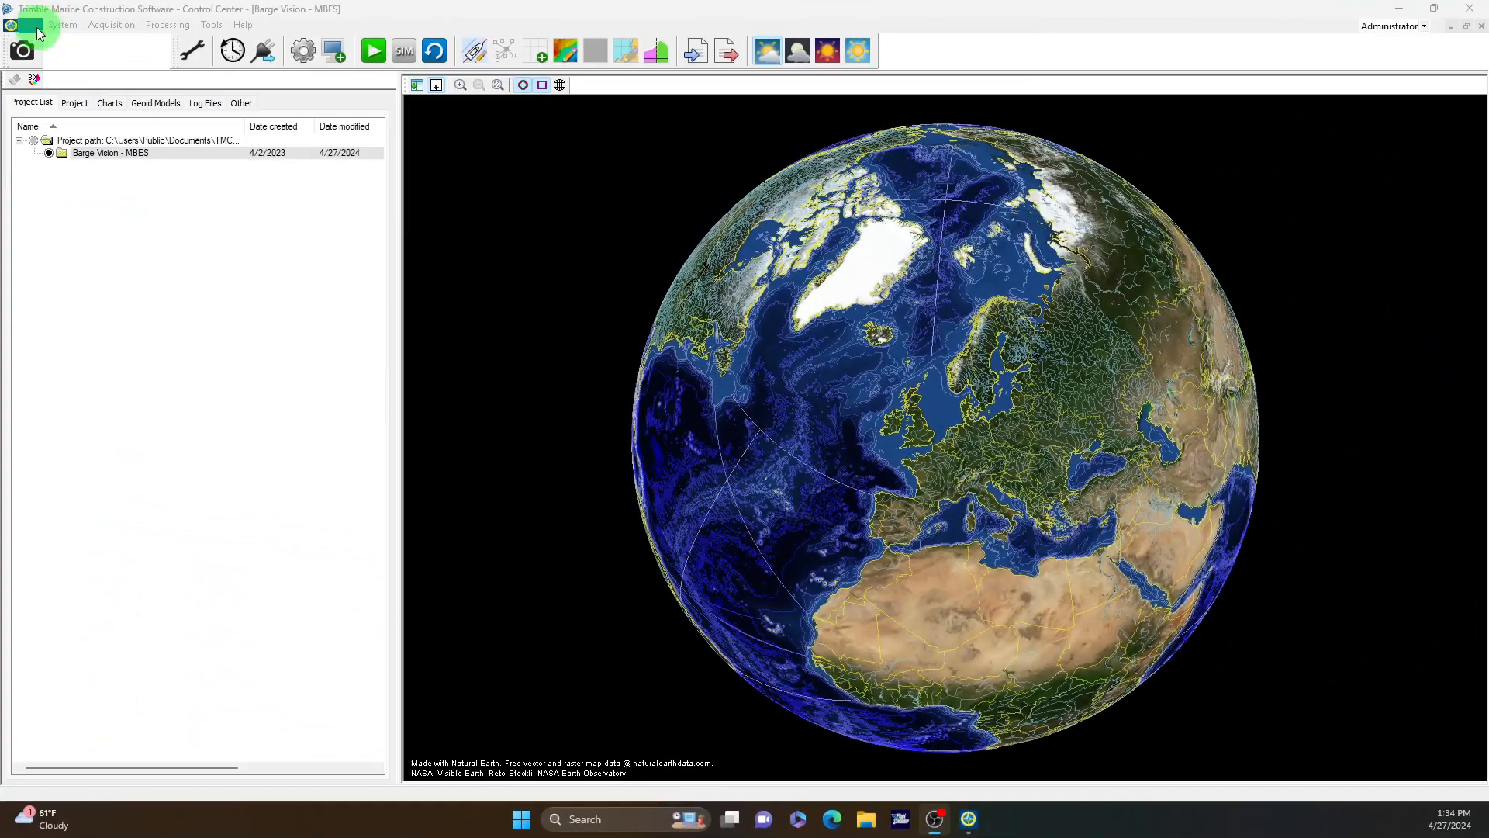
Step: Create a new empty project named "Simulated Excavator 27APR2024"
click(35, 29)
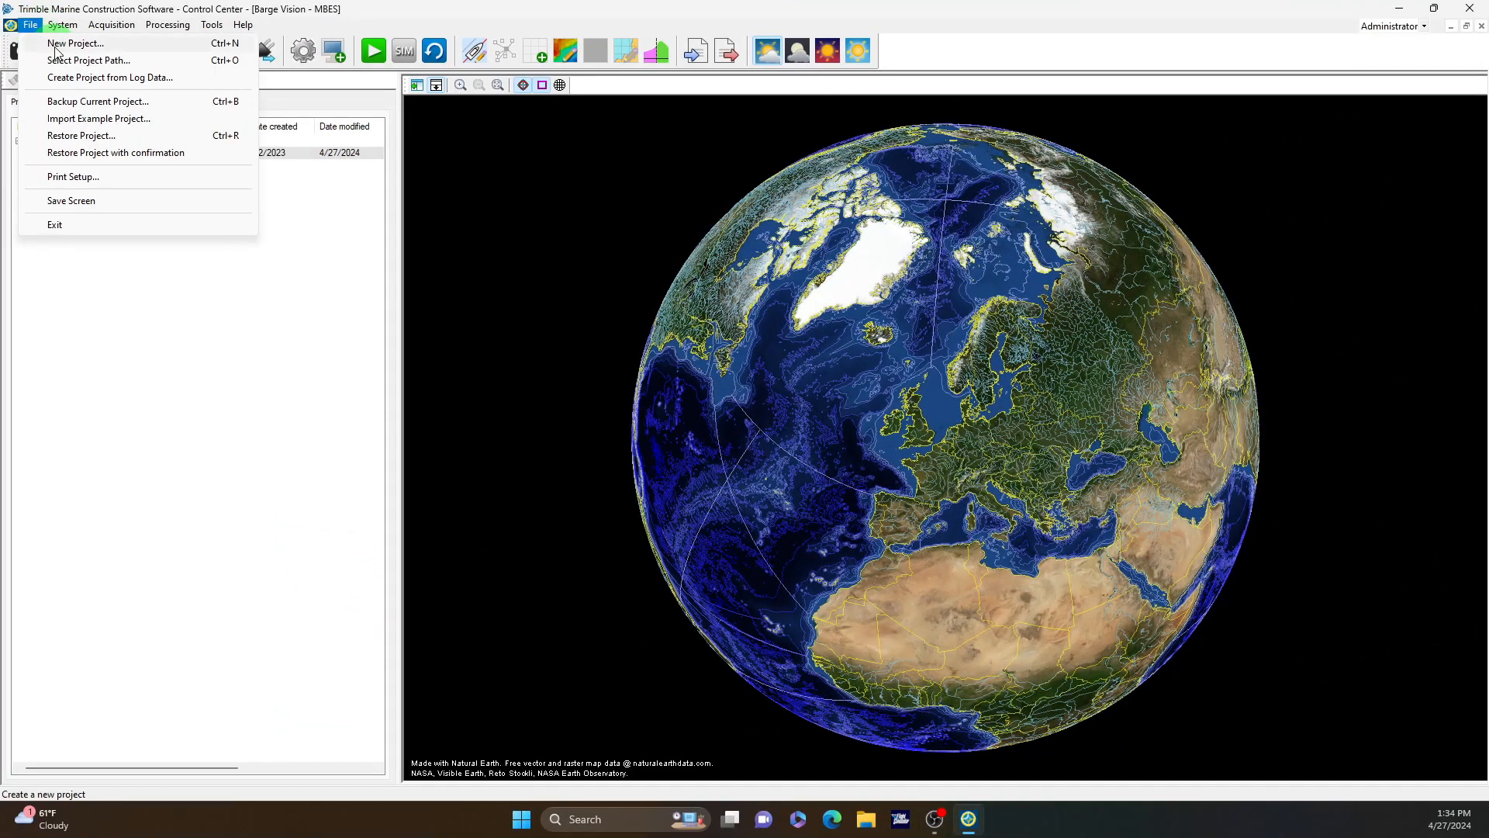
click(55, 48)
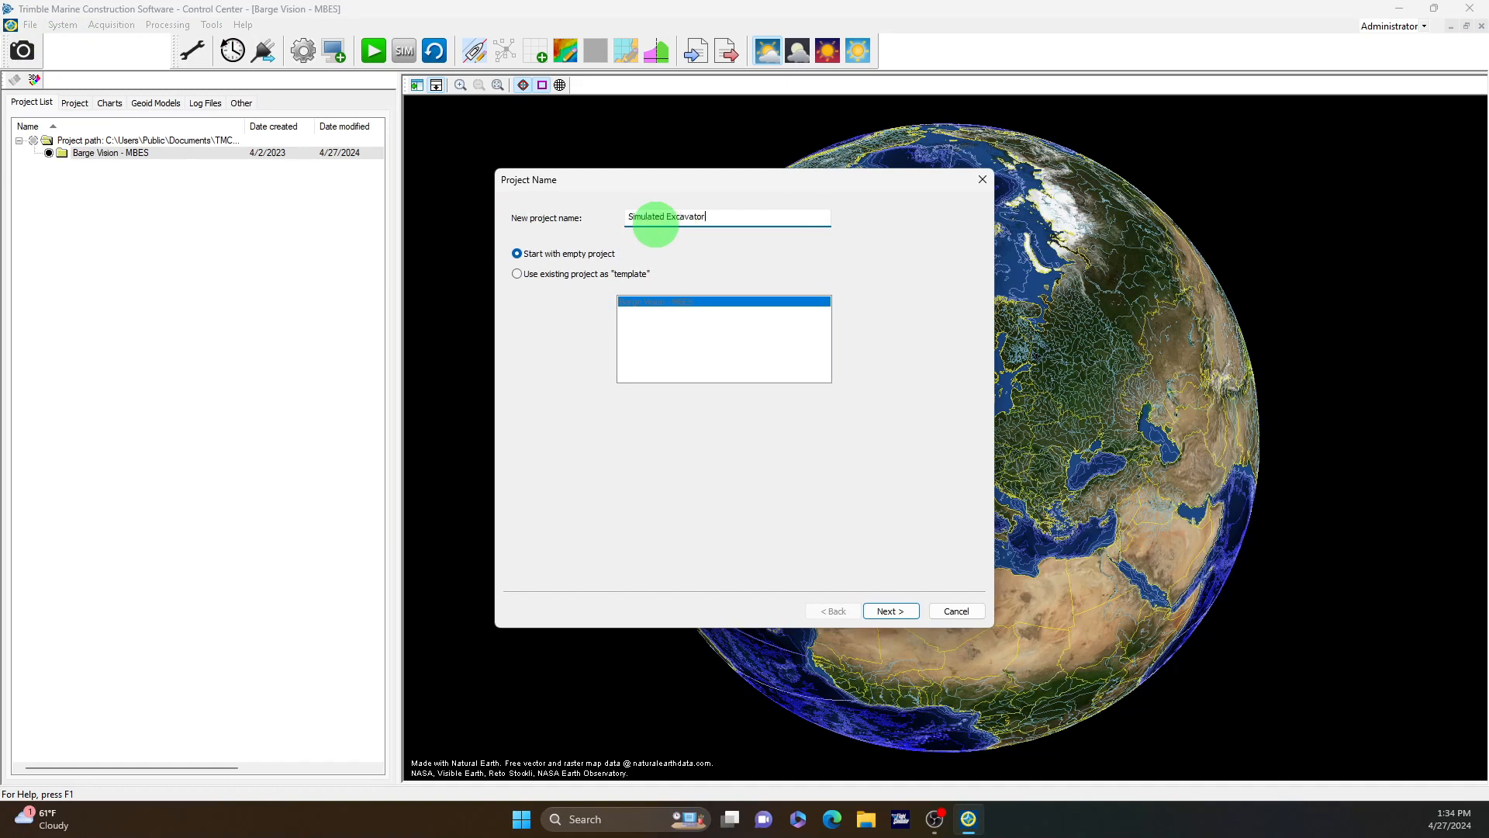
text(27APR2024)
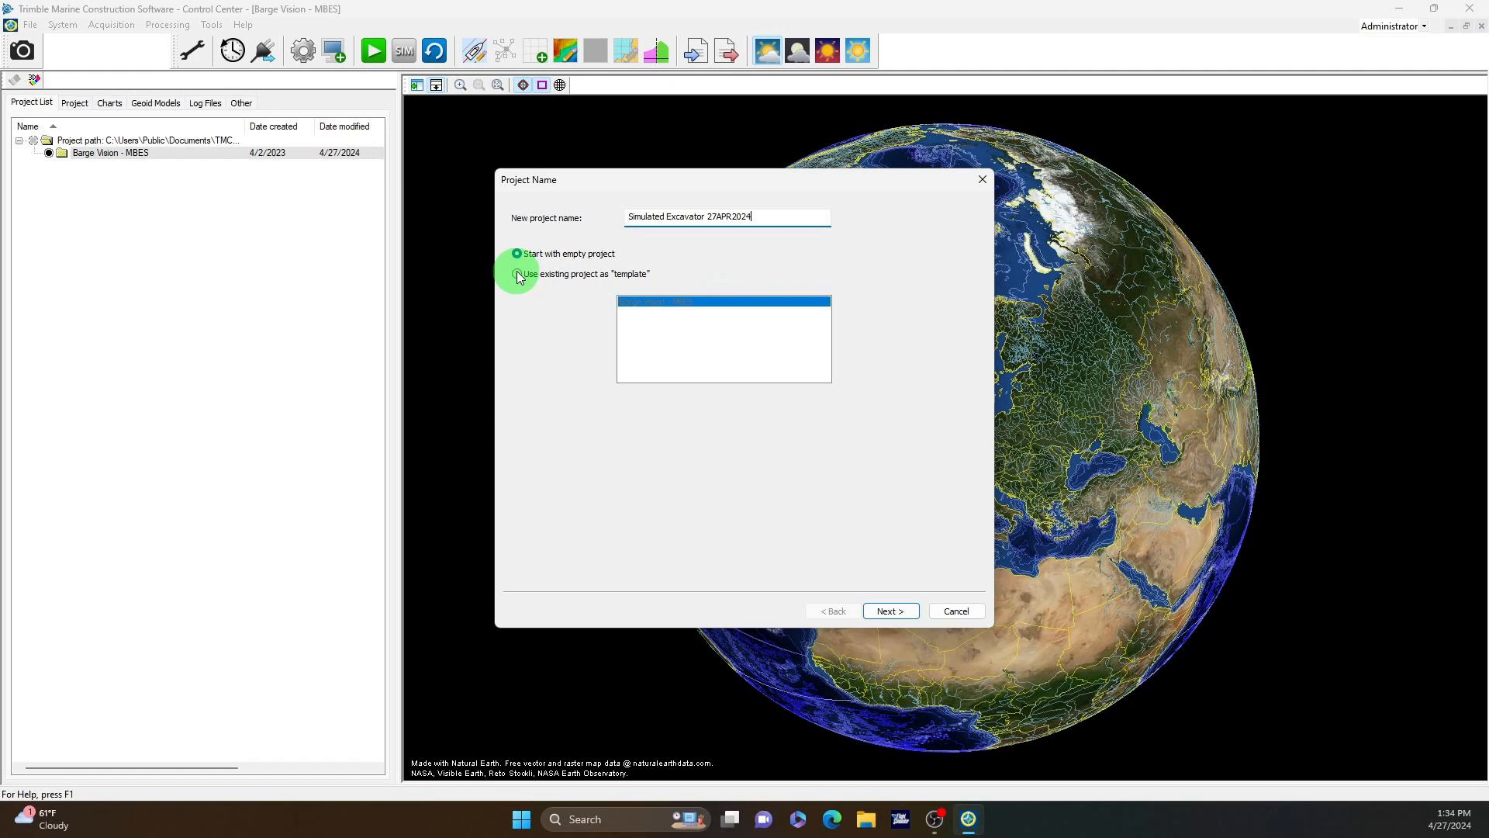
click(892, 611)
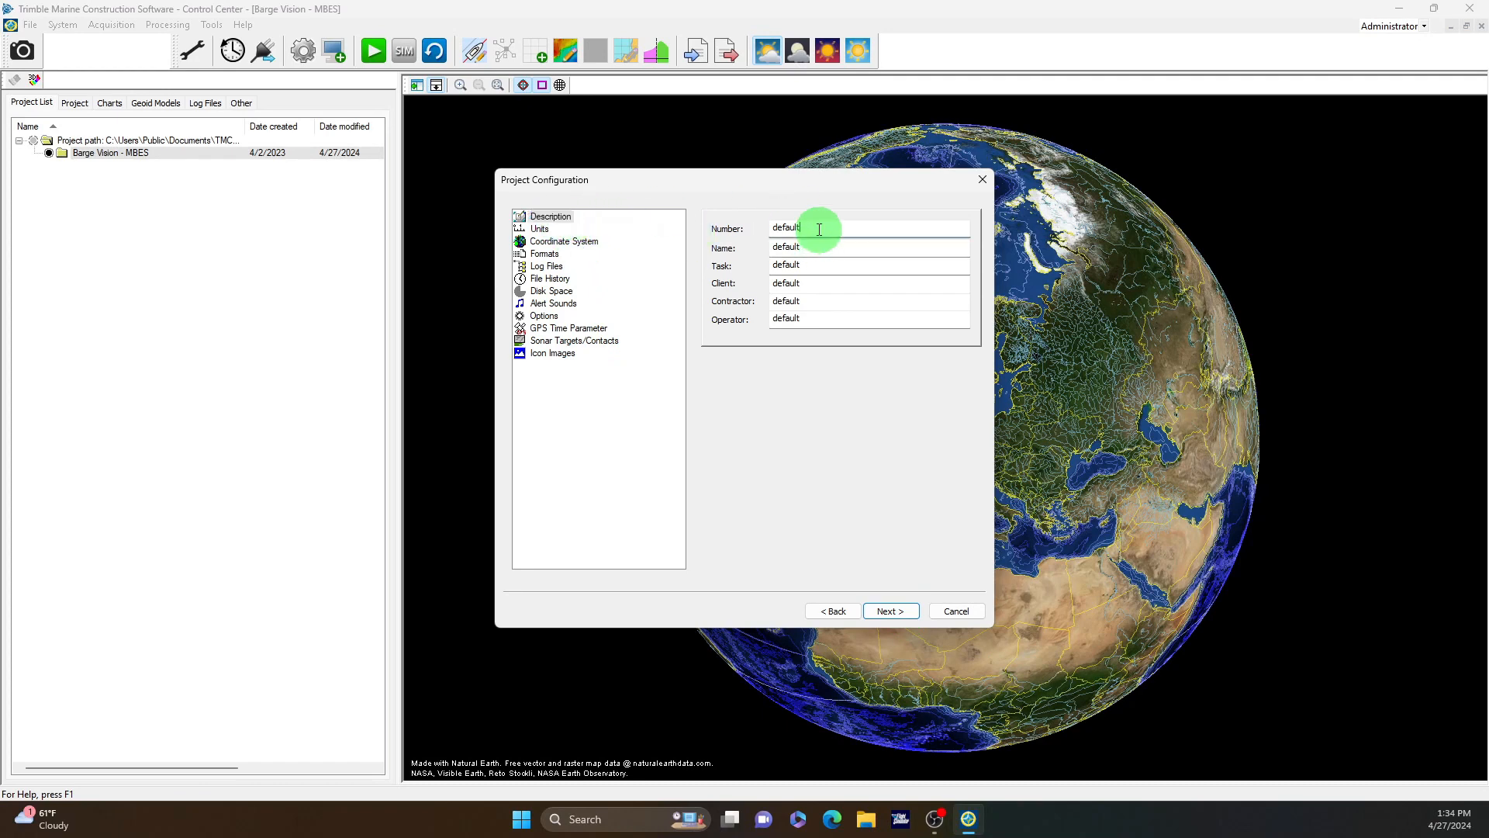
Step: Set the name in the project description to "Simulated Excavator"
drag(819, 228, 760, 226)
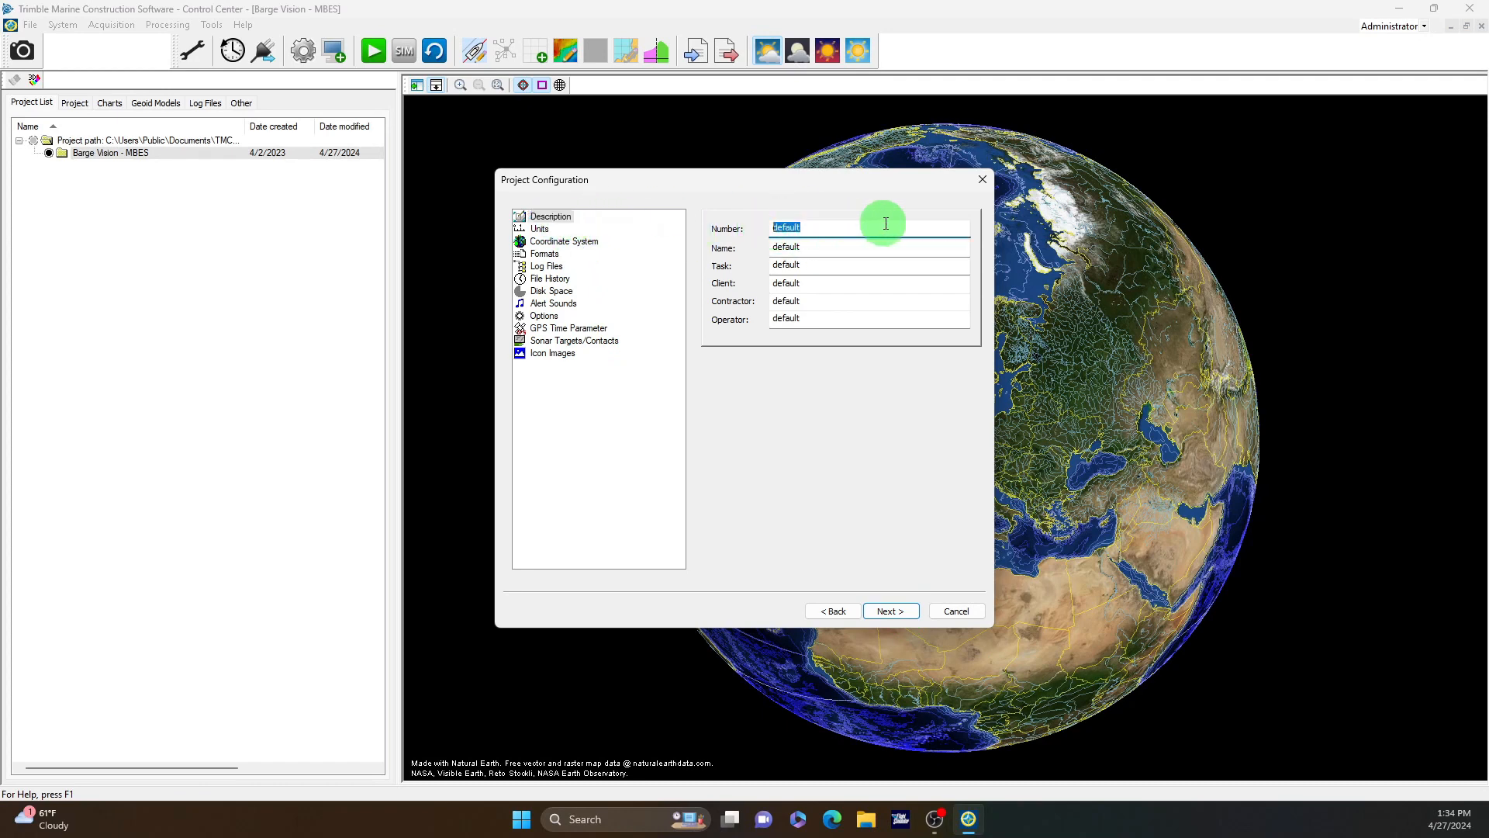
drag(821, 252, 773, 293)
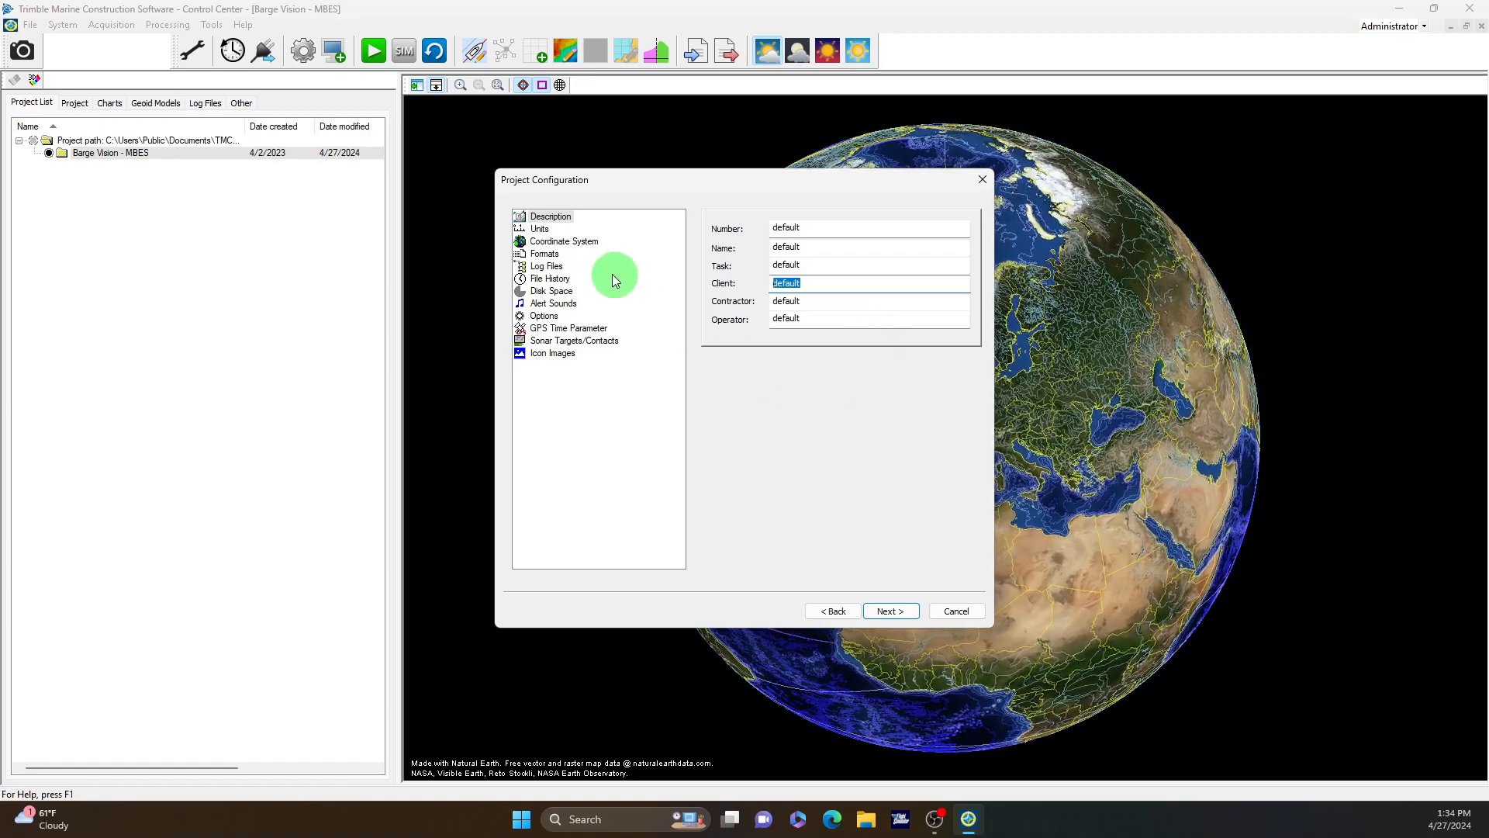
double_click(821, 249)
text(Sim)
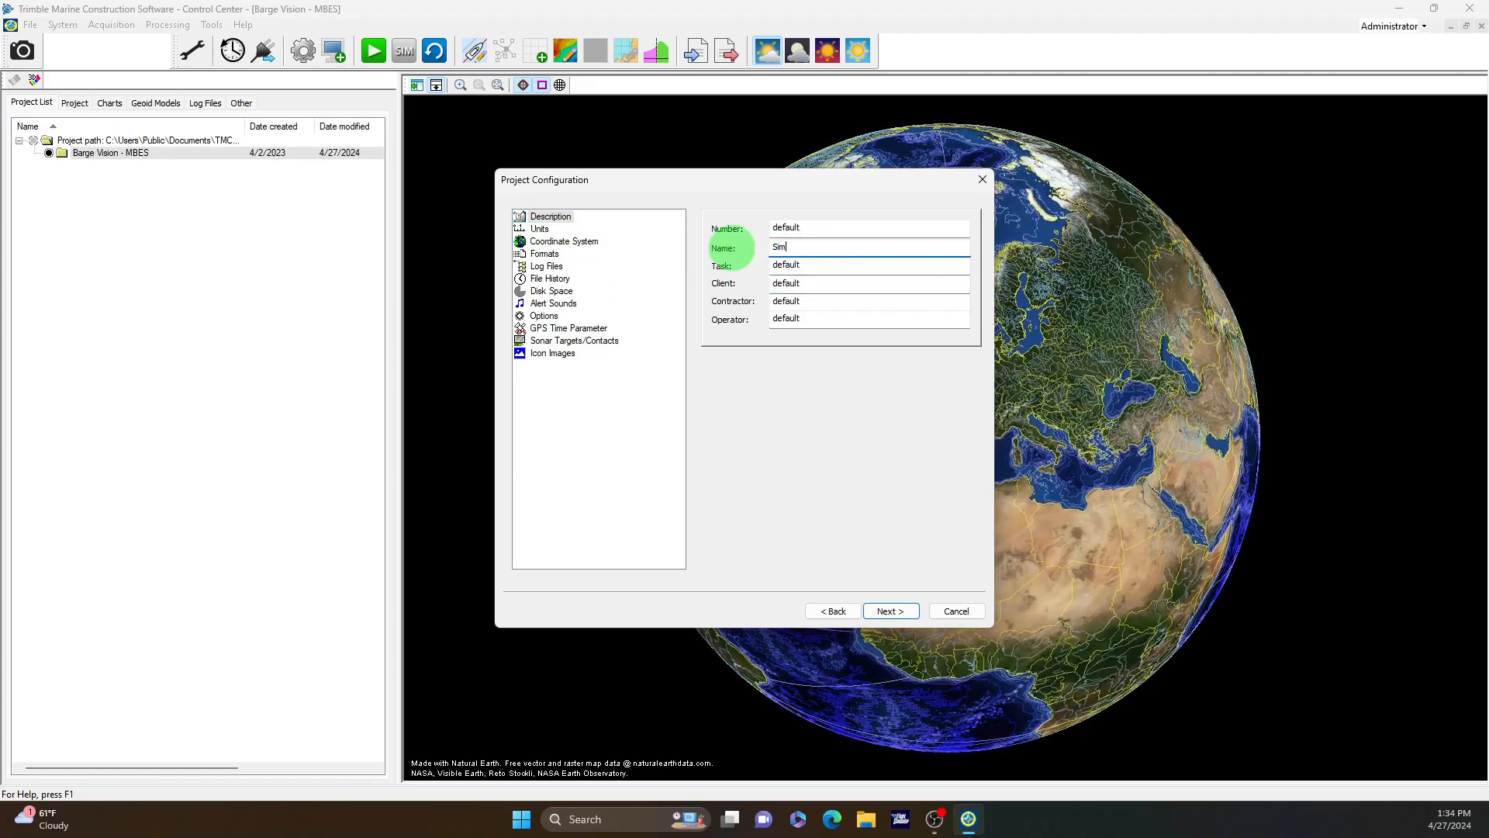
text(ulated Excavator)
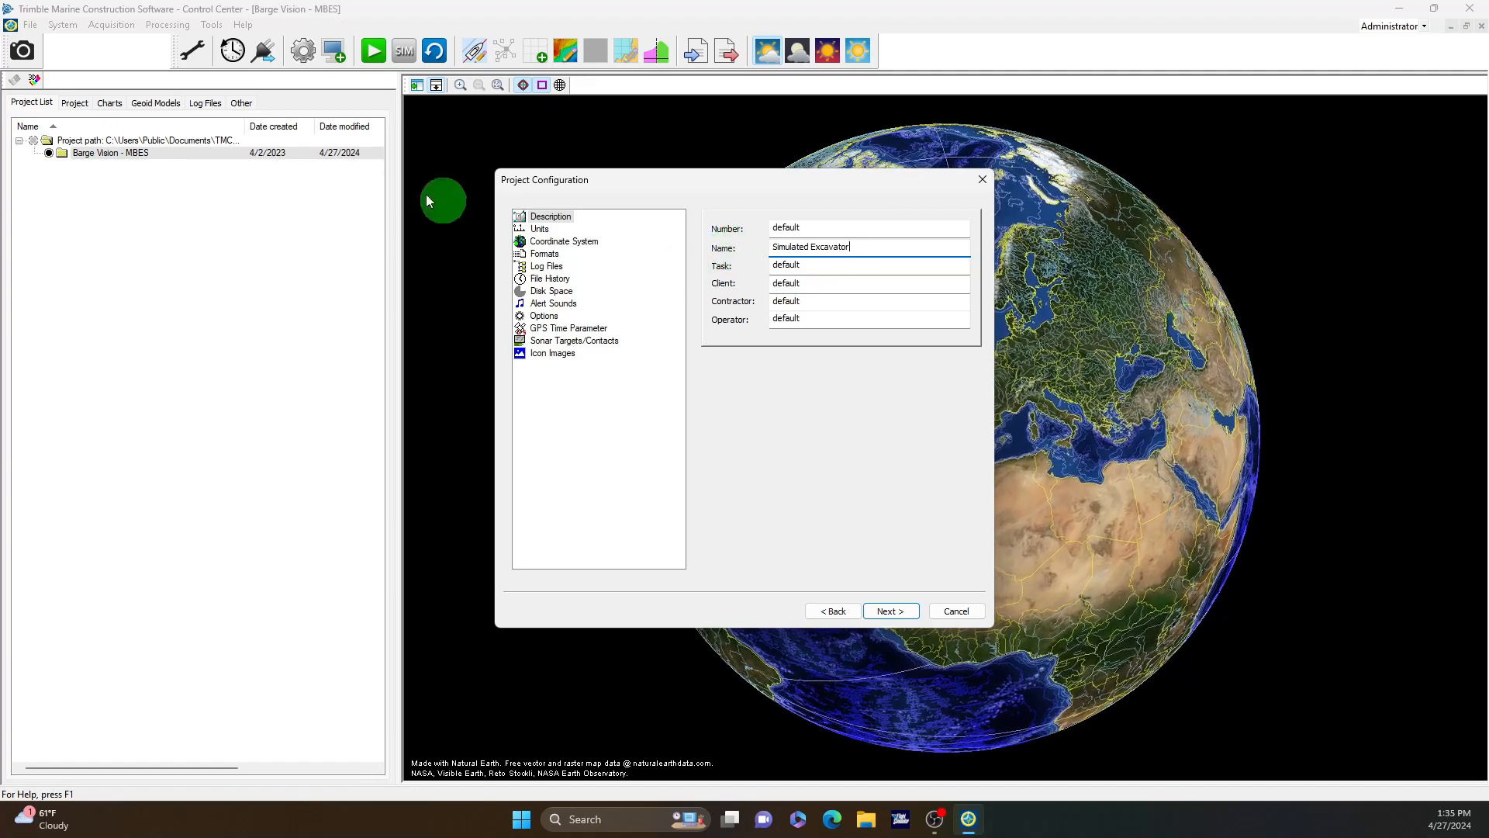
Step: Review the project's system units and the unit set for each quantity
click(543, 230)
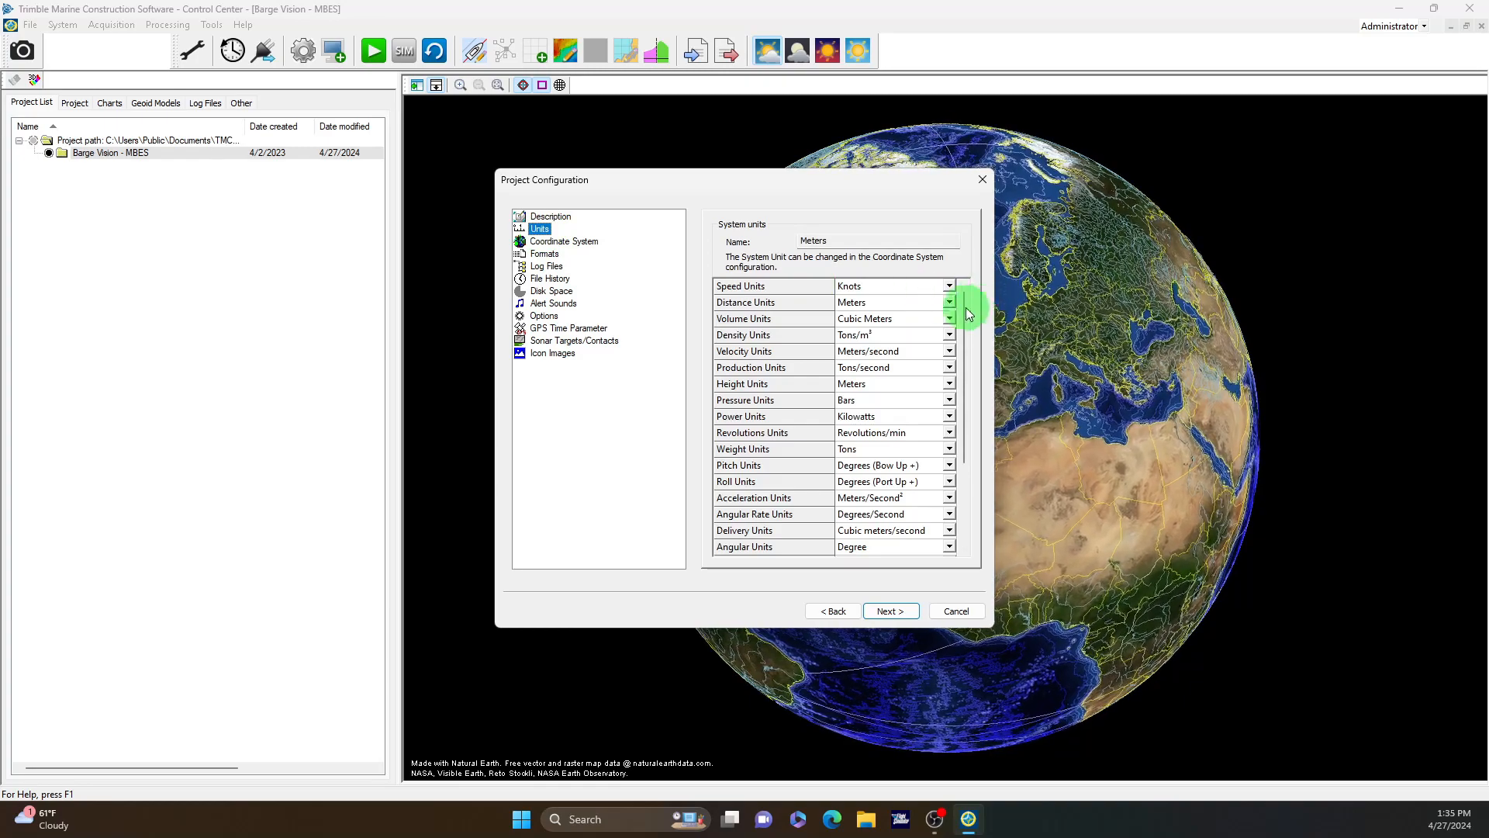
click(583, 243)
click(541, 229)
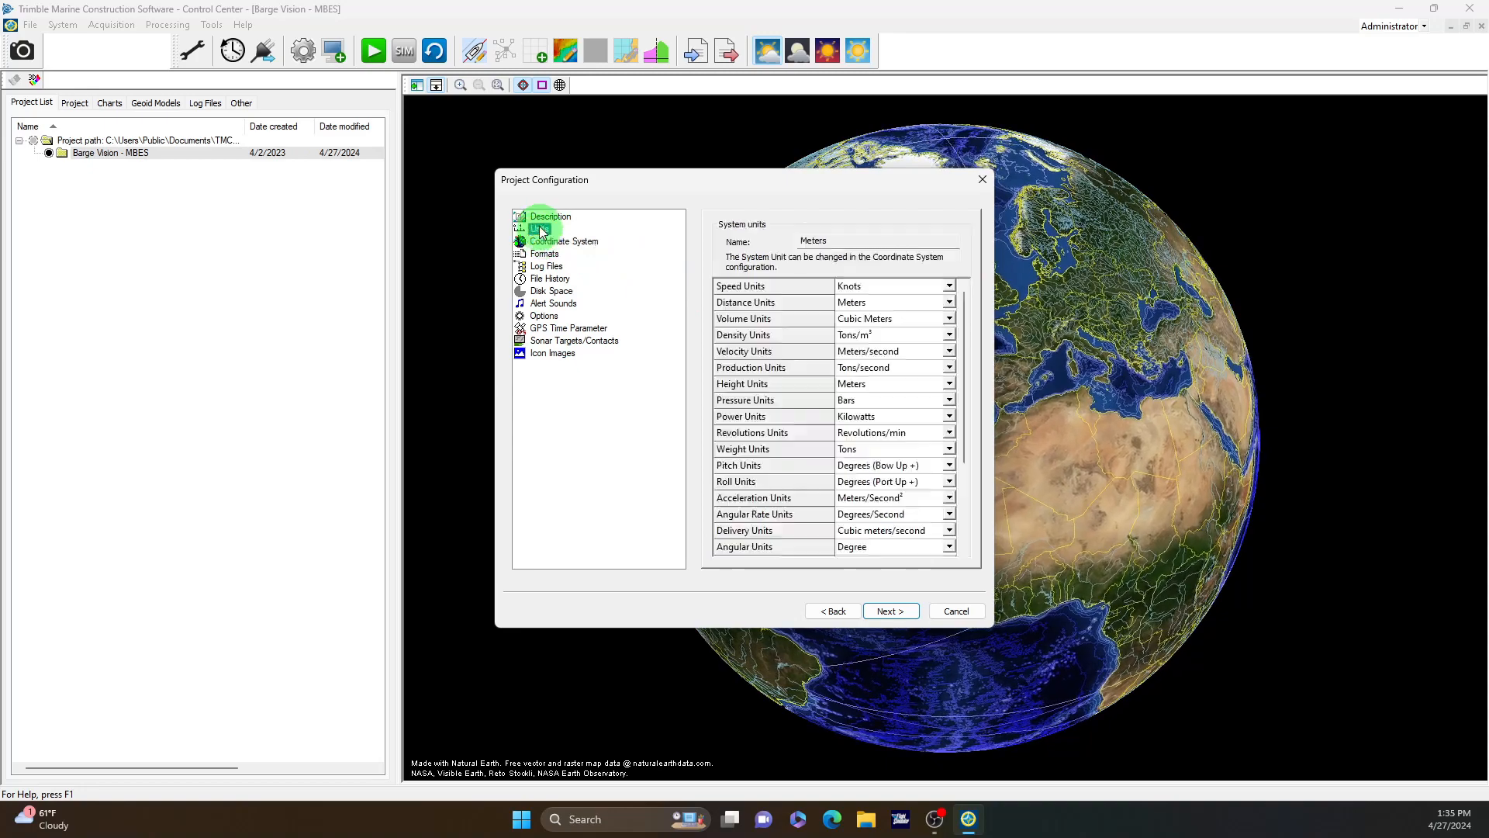
Step: Set the project's coordinate system to Winconsin Central - NAD83 (Feet) from the USA - NAD83 (Feet) group
click(574, 241)
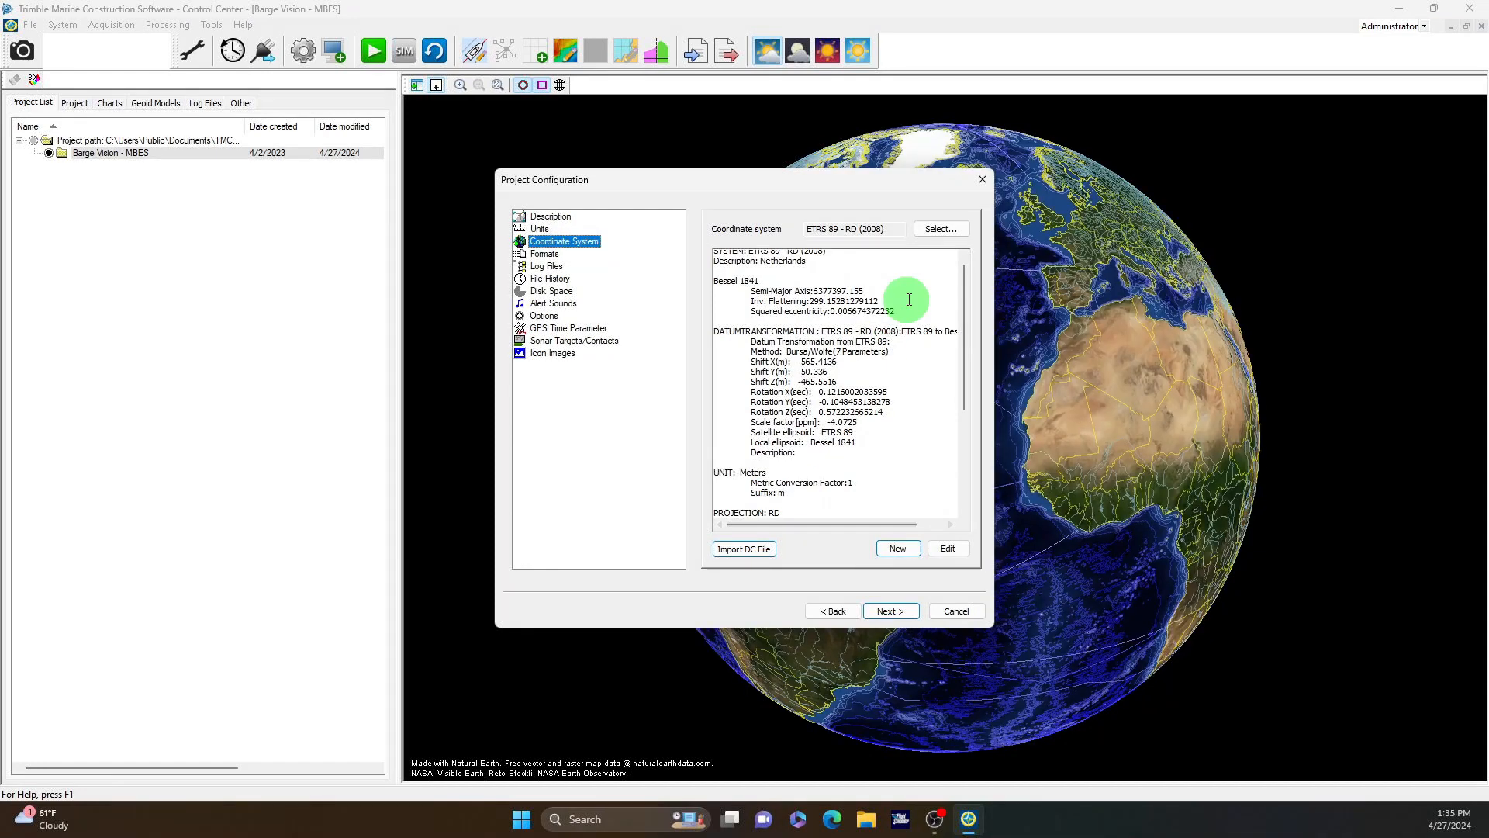
click(936, 229)
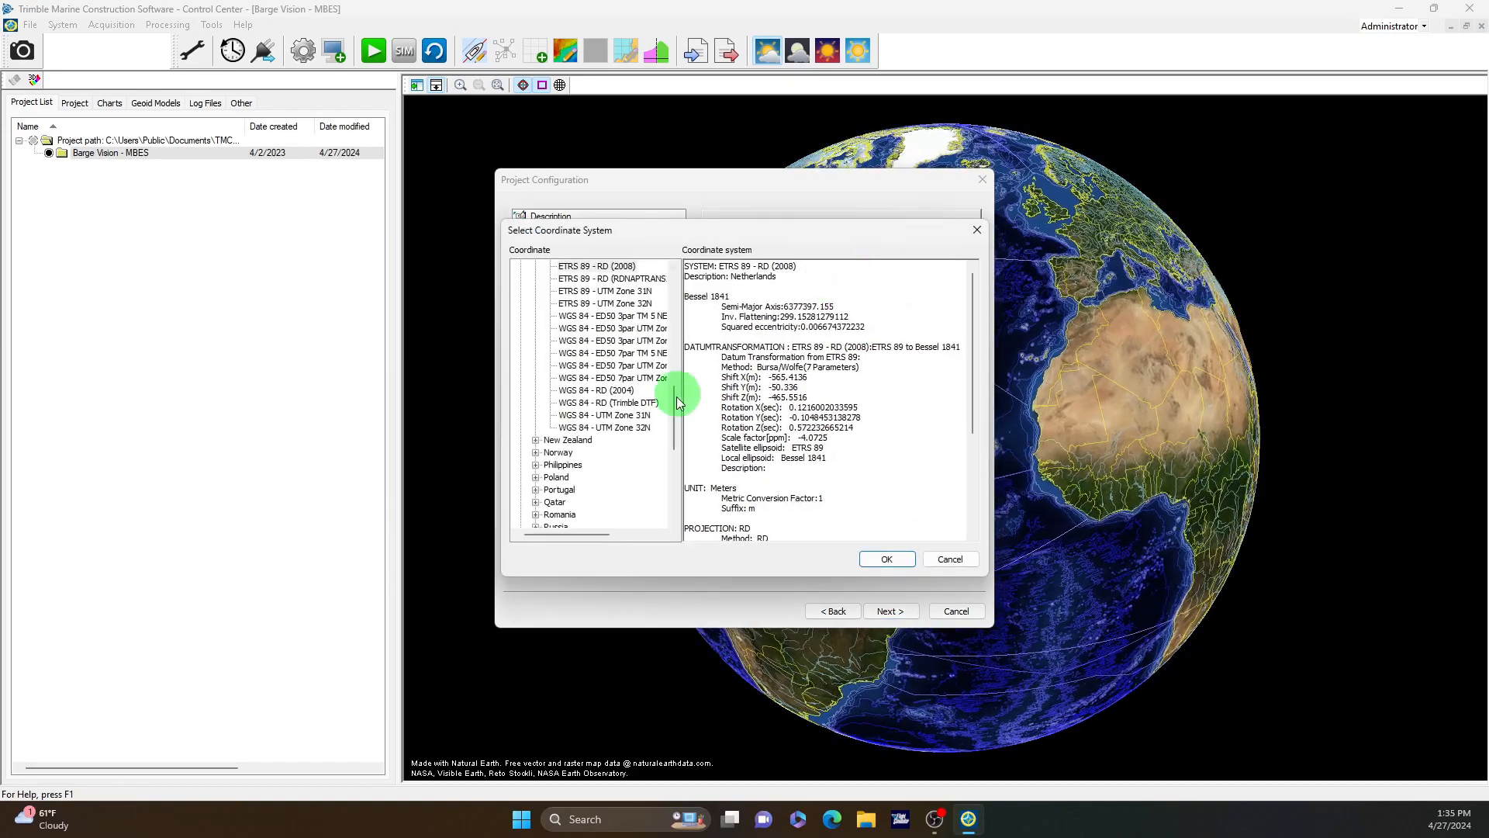
drag(673, 422, 673, 311)
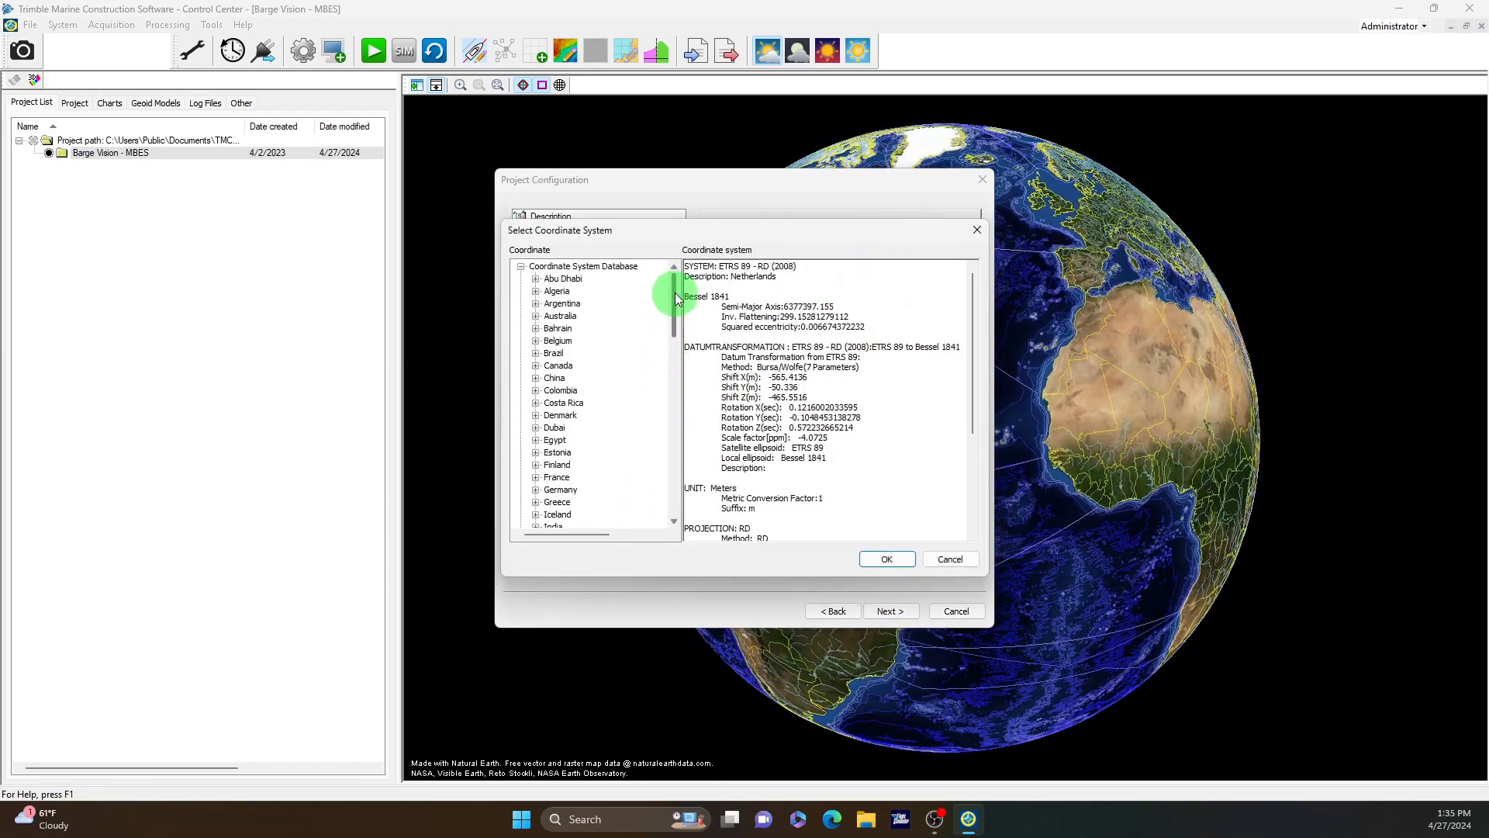
click(522, 267)
click(522, 267)
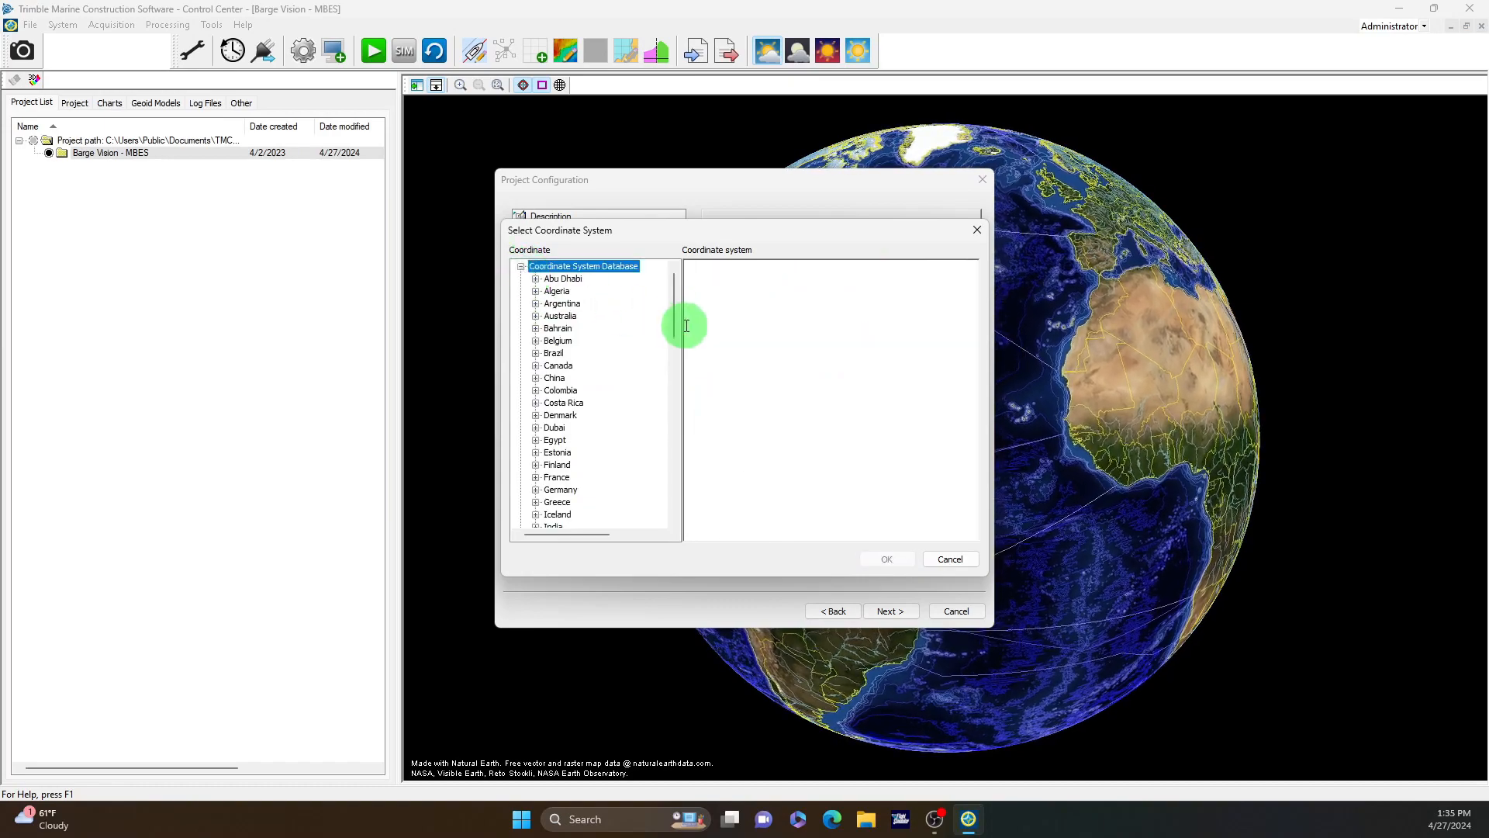
drag(673, 318, 676, 459)
click(535, 328)
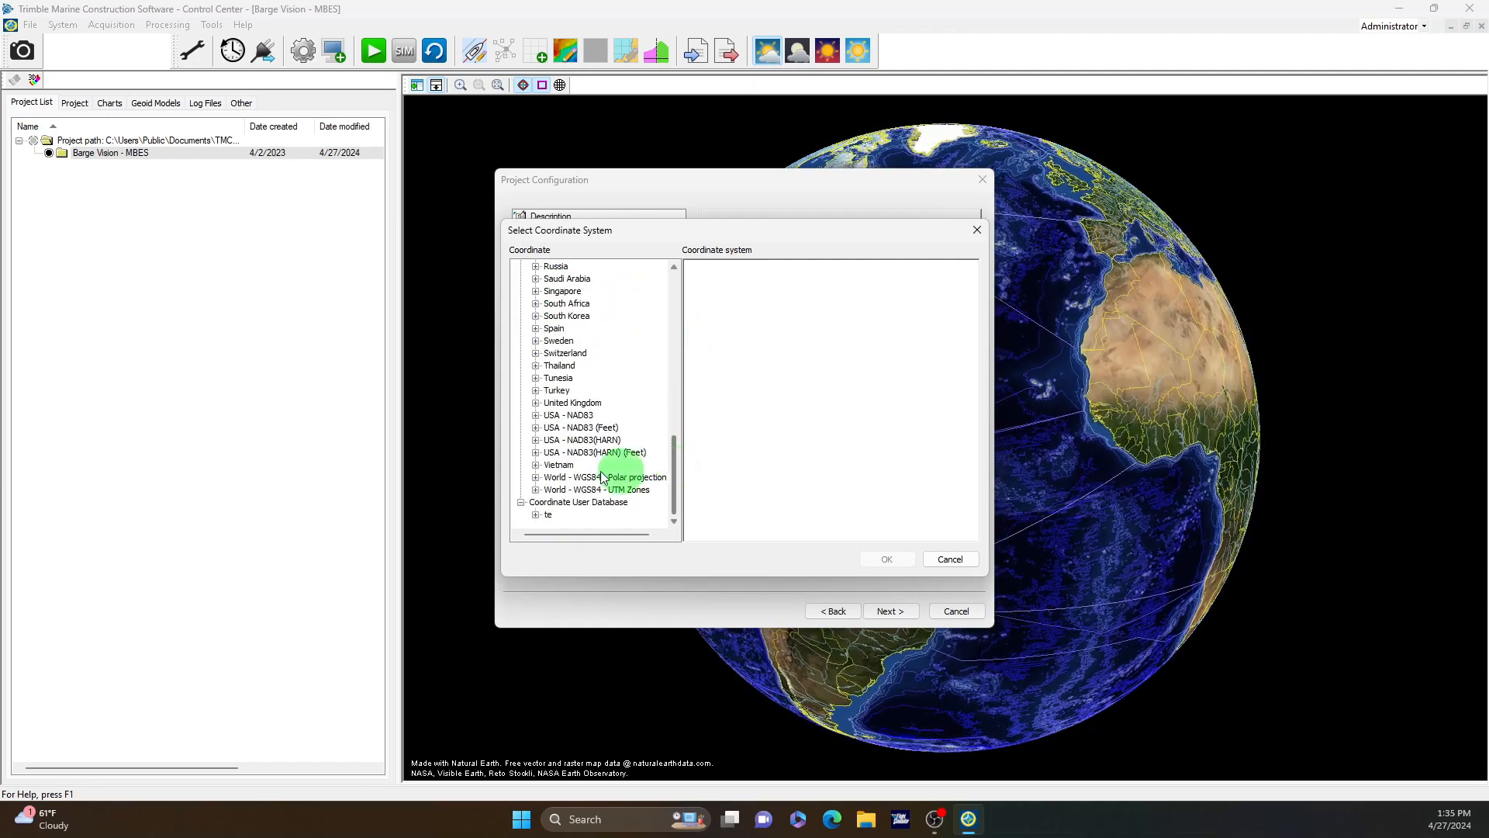
click(536, 432)
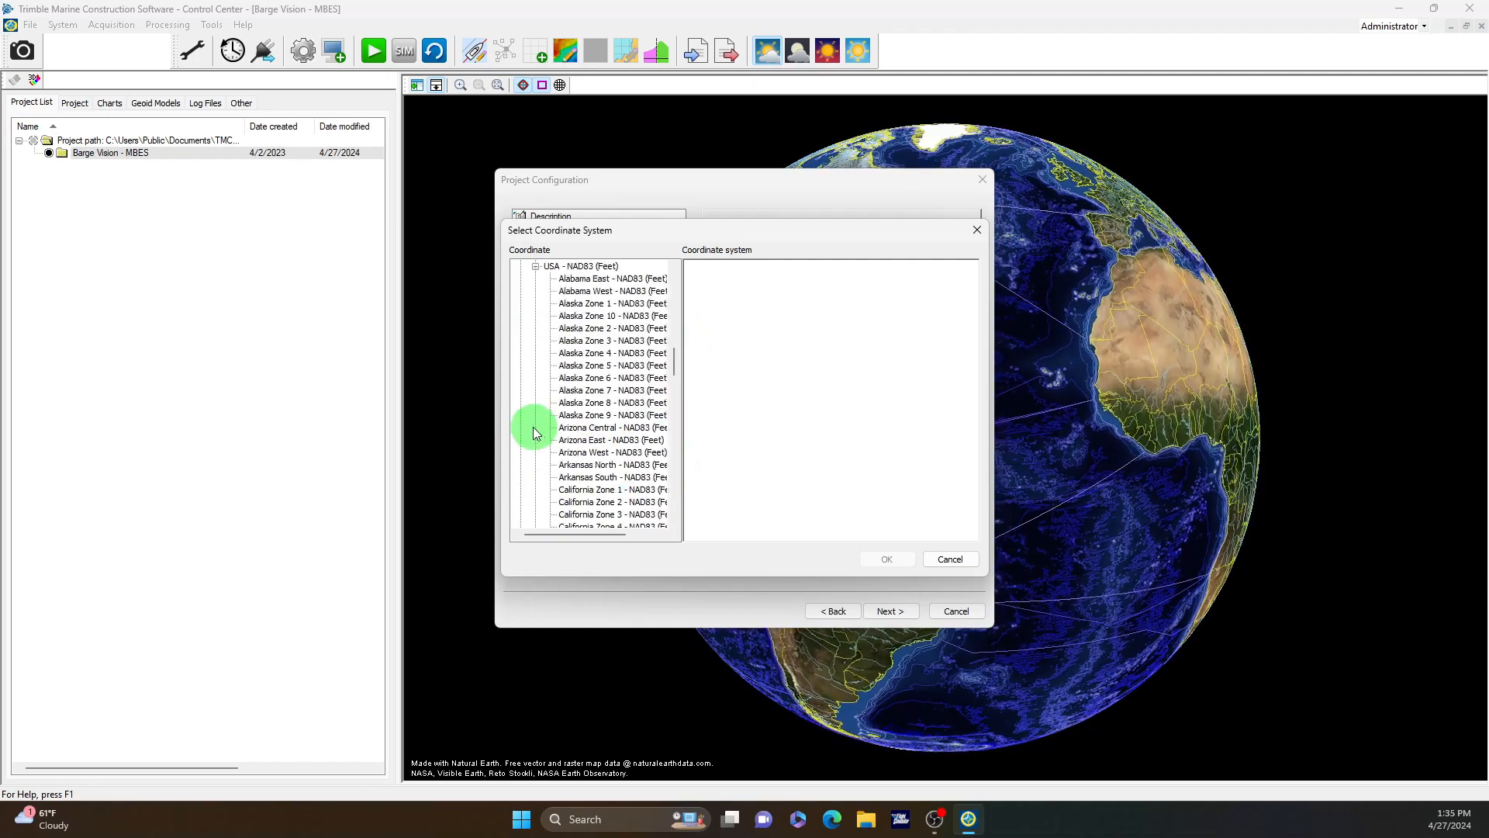
drag(667, 363, 618, 497)
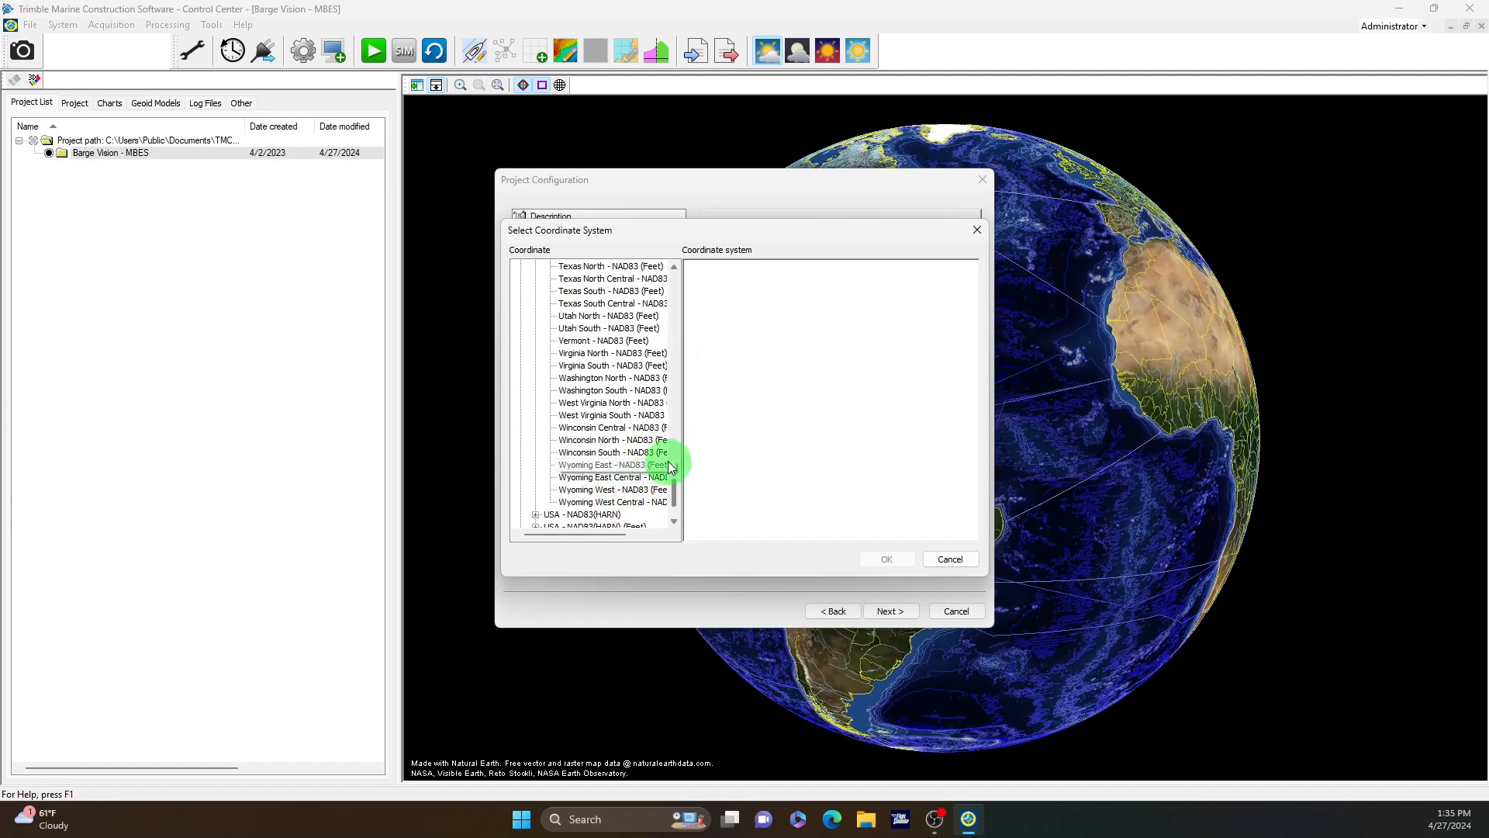
click(623, 431)
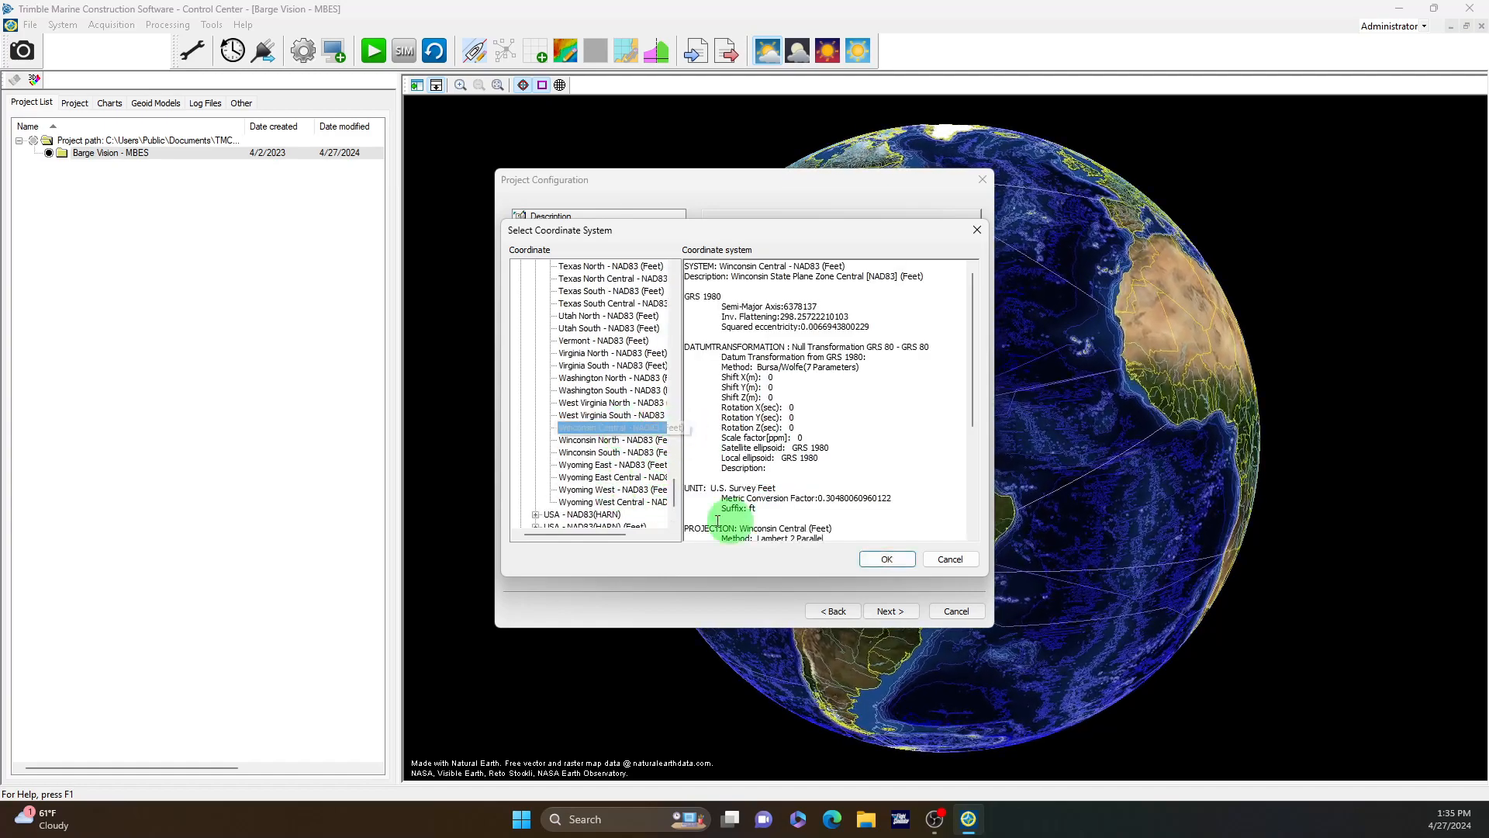
click(888, 559)
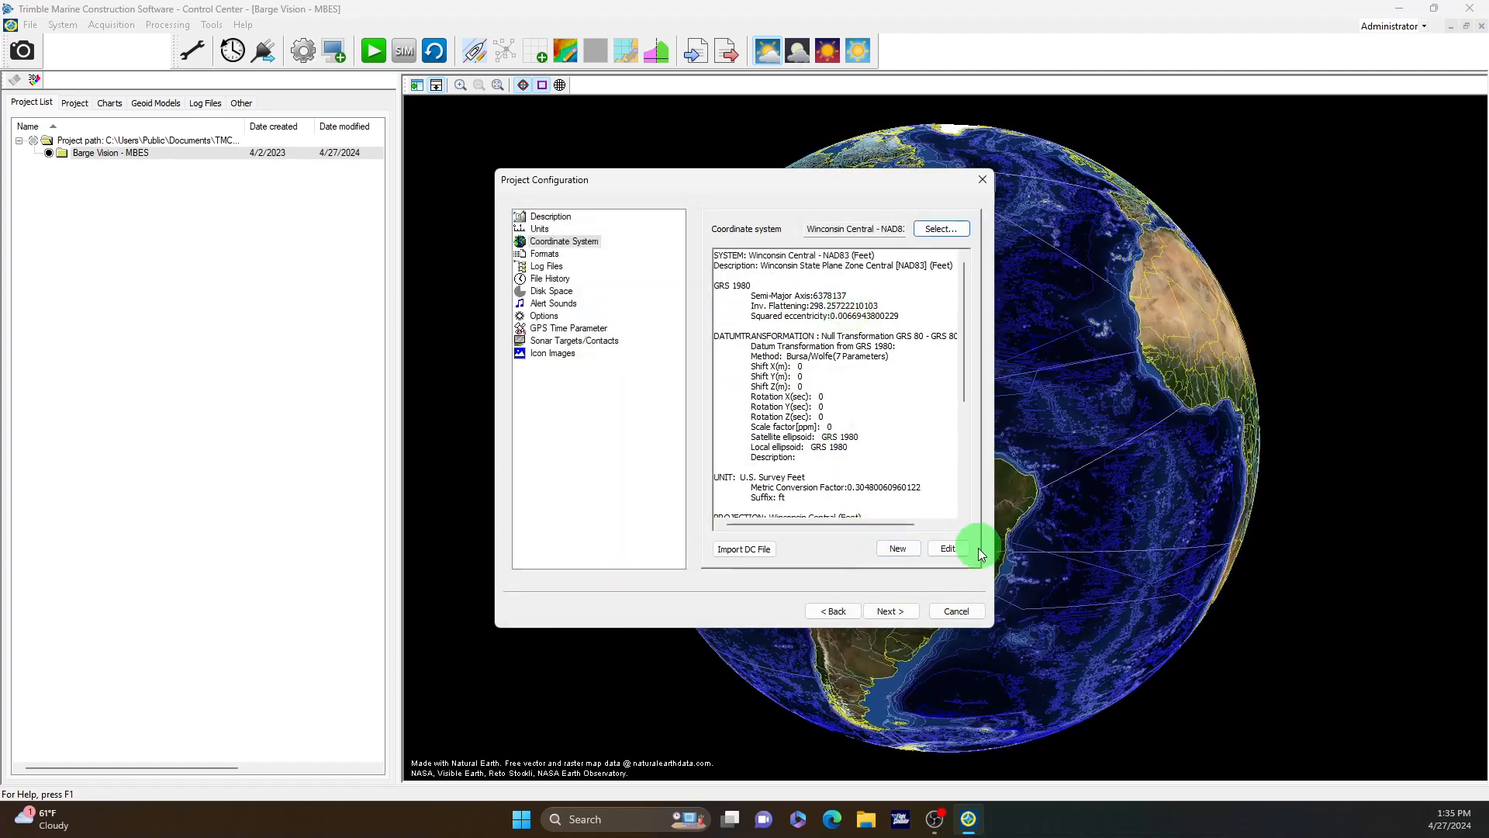
click(890, 610)
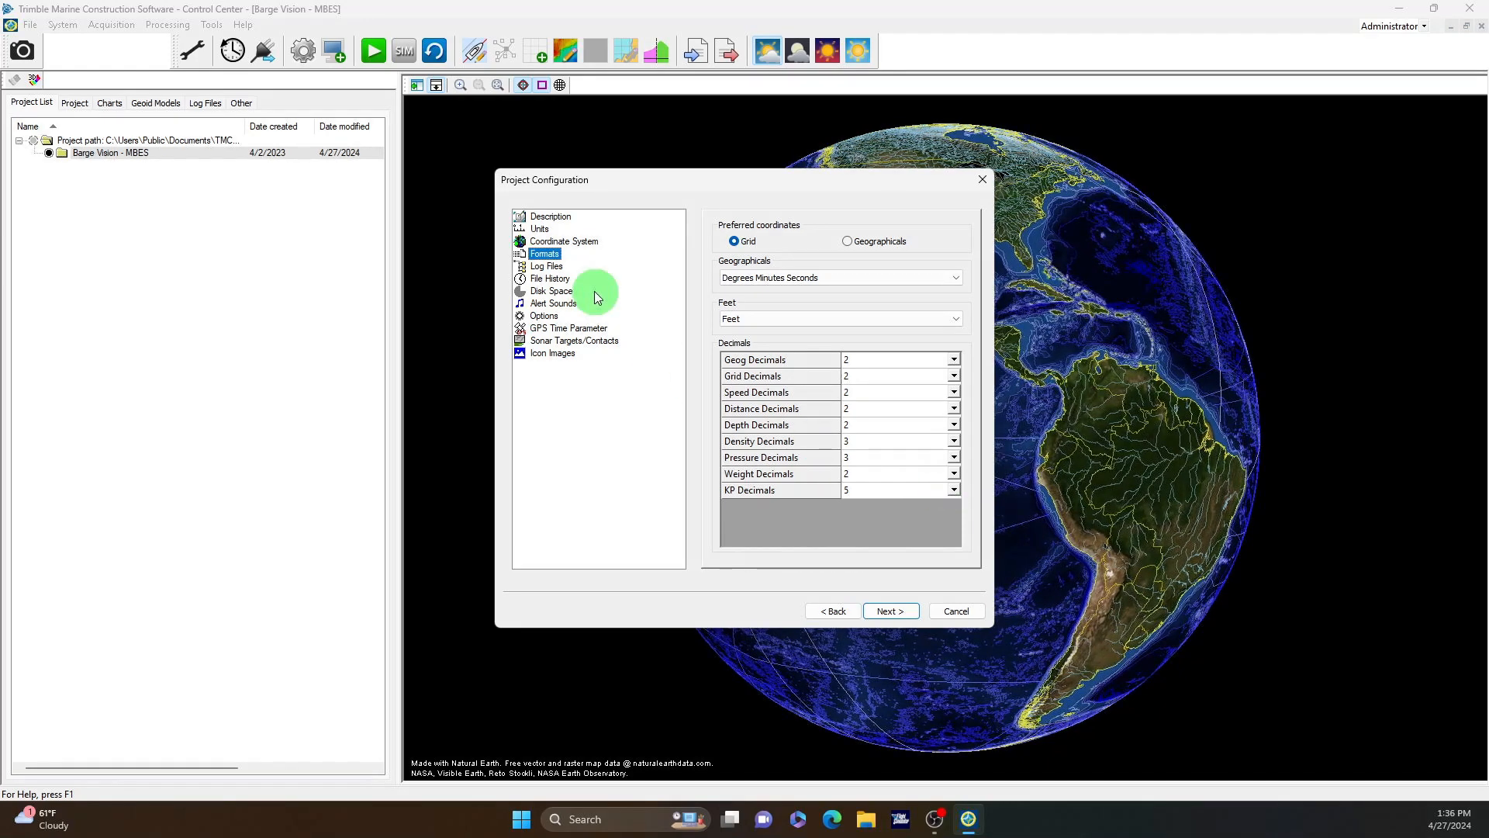
Step: Configure user defined log file names without survey type and run line name, using an underscore as separator
click(547, 267)
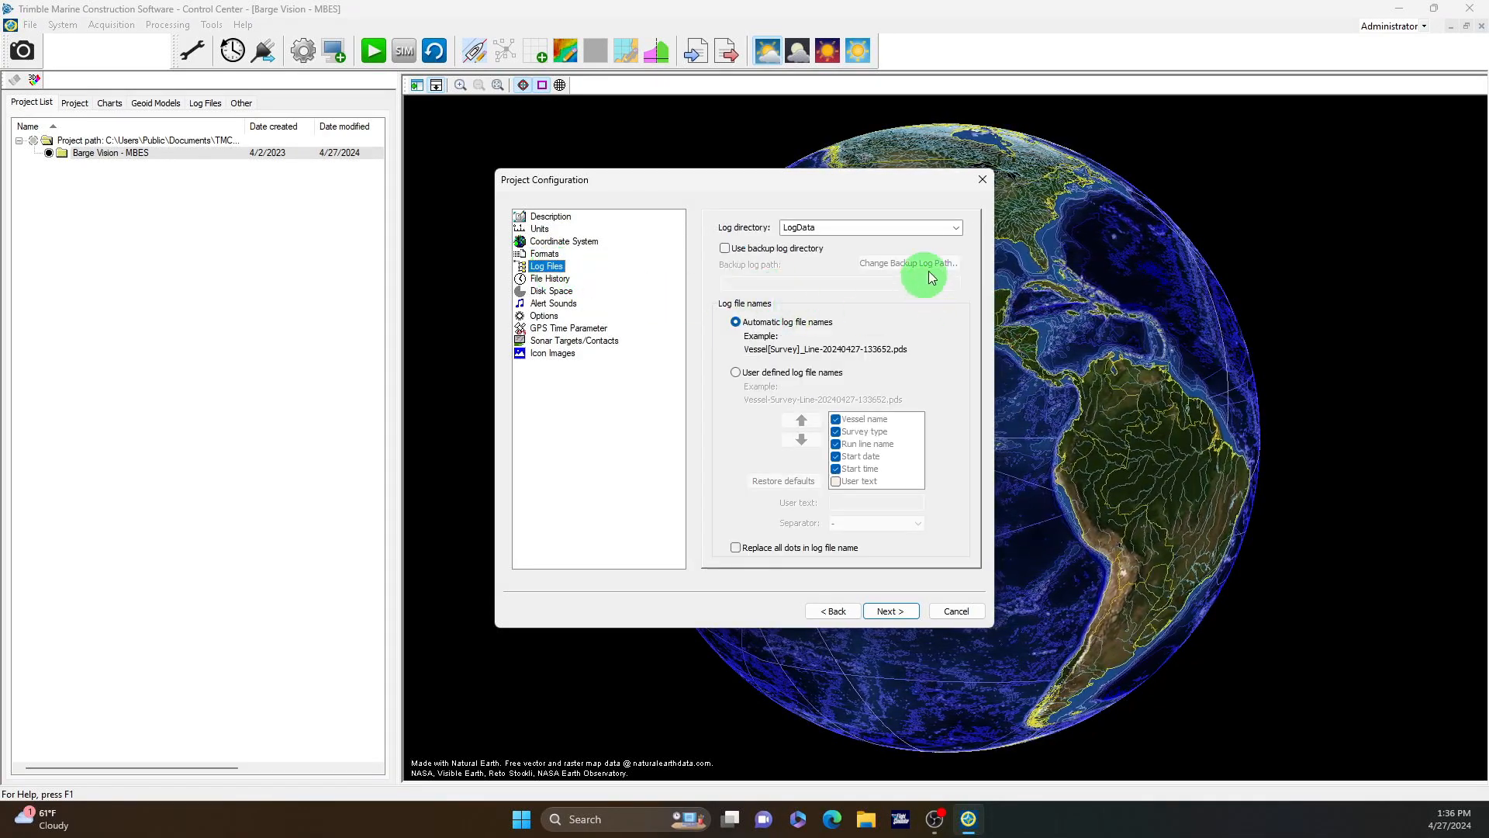
click(736, 373)
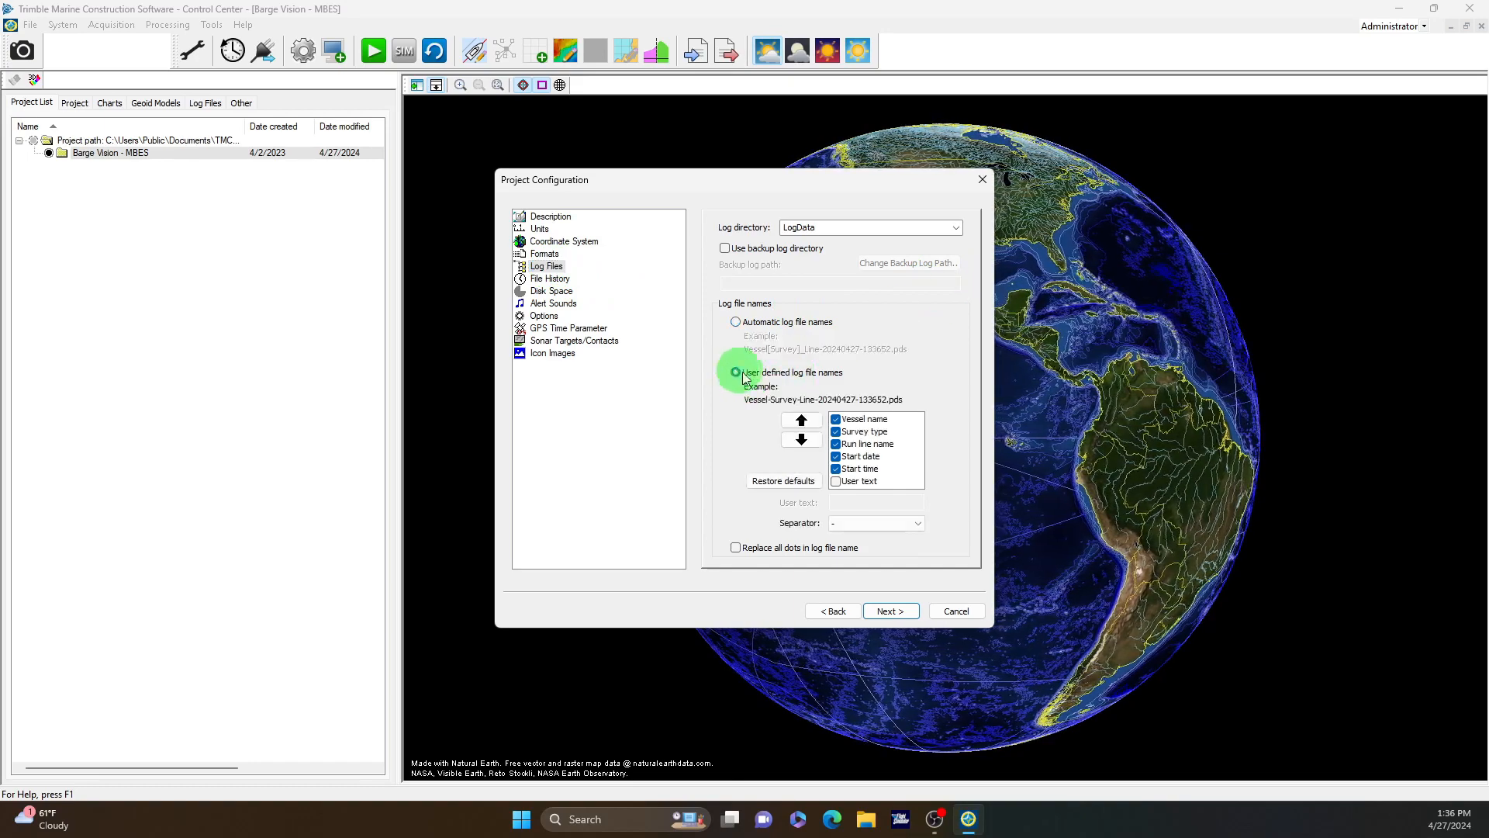
click(836, 431)
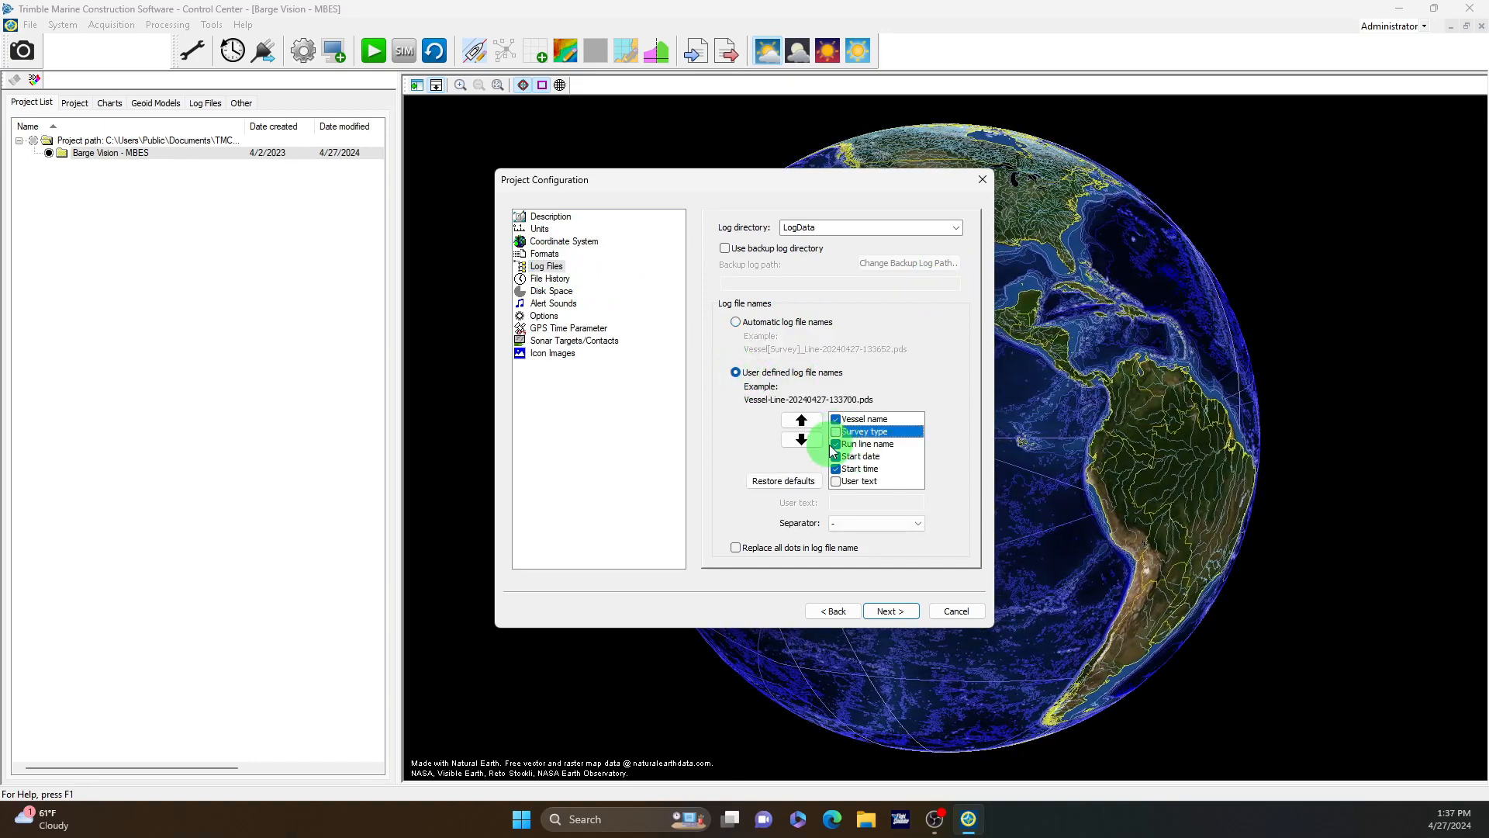
click(836, 444)
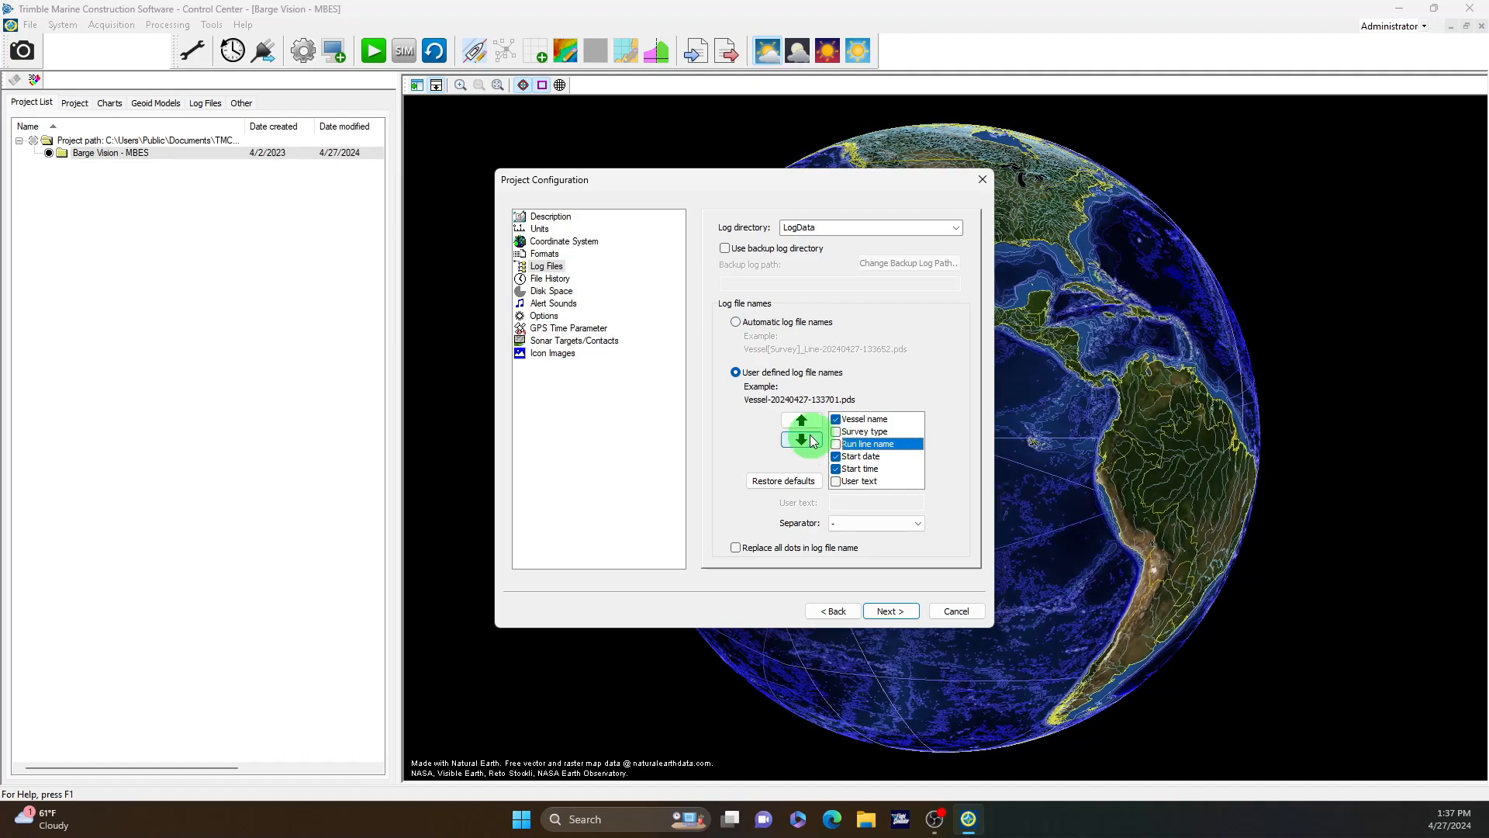
click(919, 522)
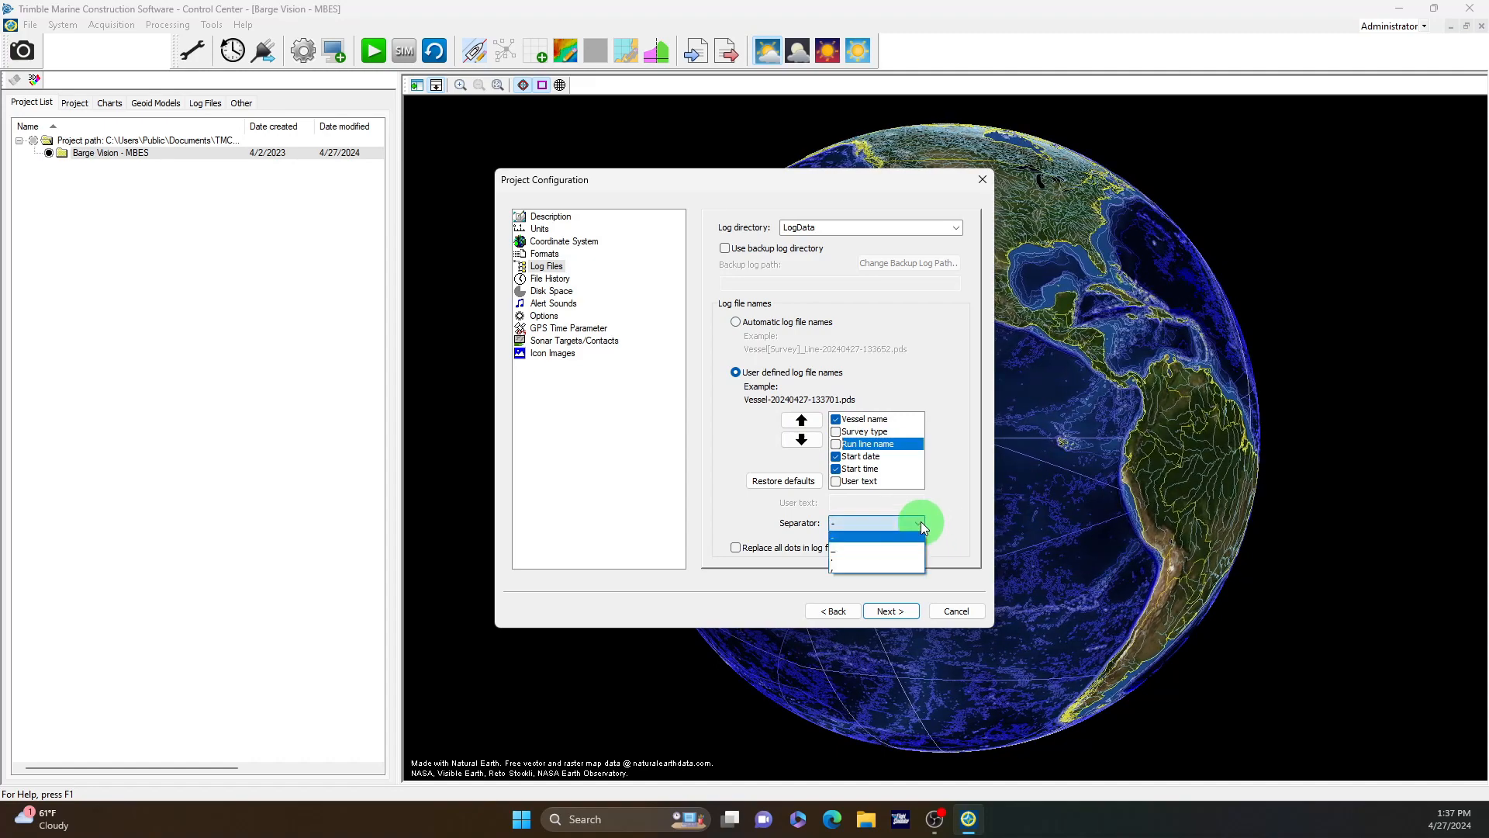
click(883, 549)
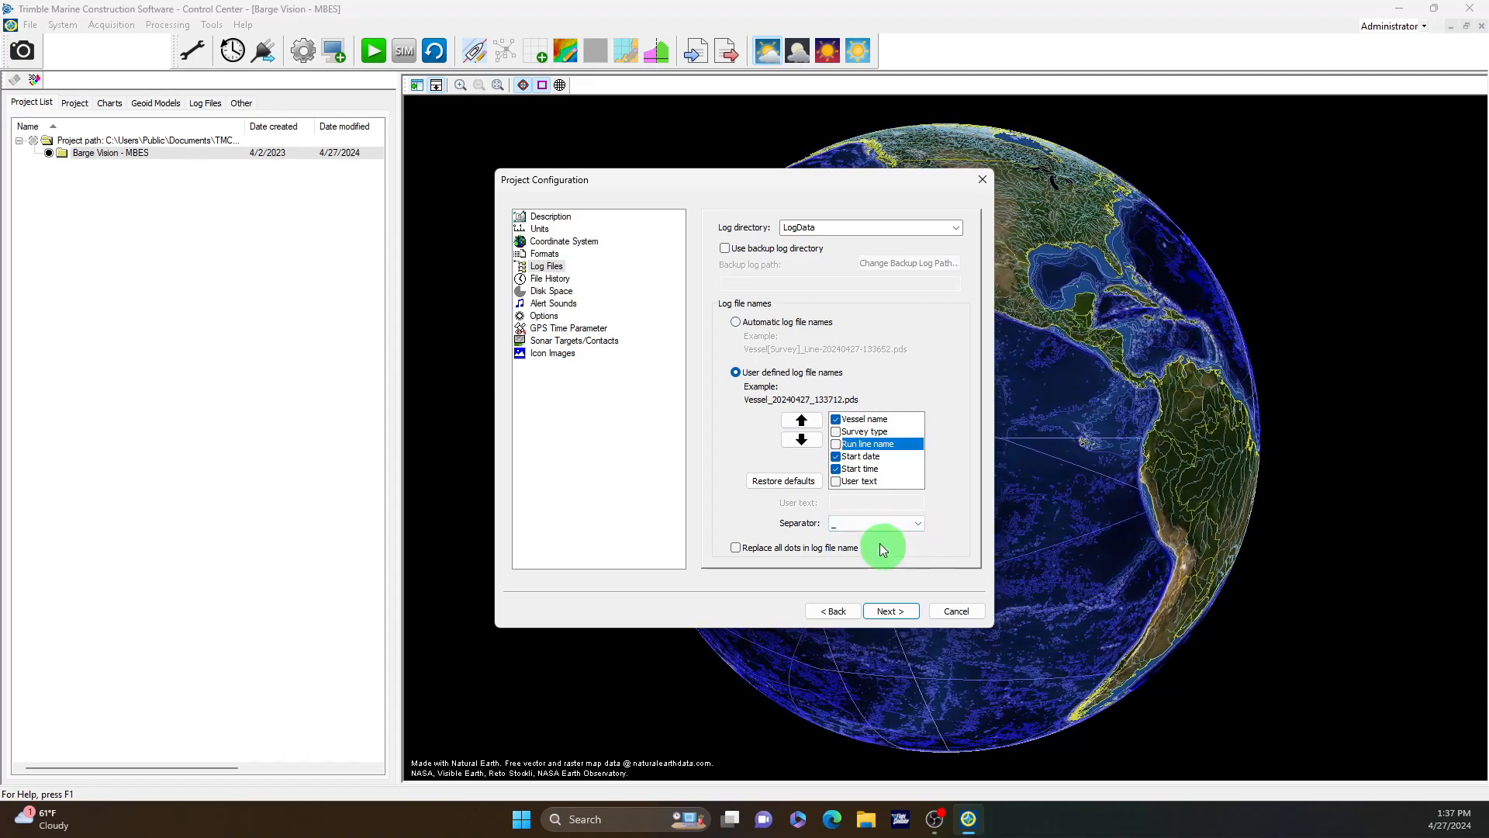
Step: Enable file history for Replayer and Editing, and include the Grid Models and Vessel Setups file types
click(552, 278)
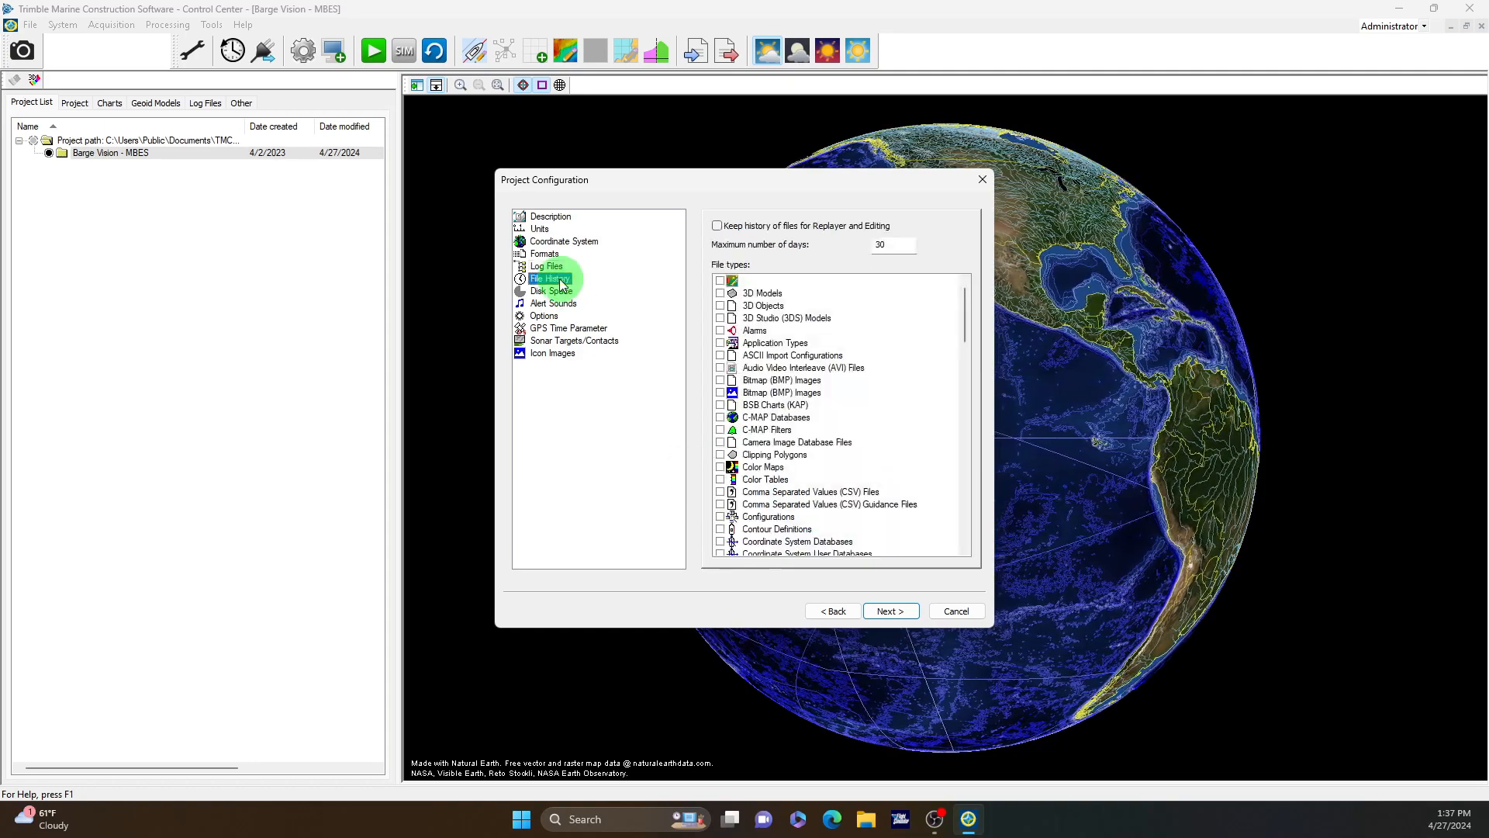
click(719, 228)
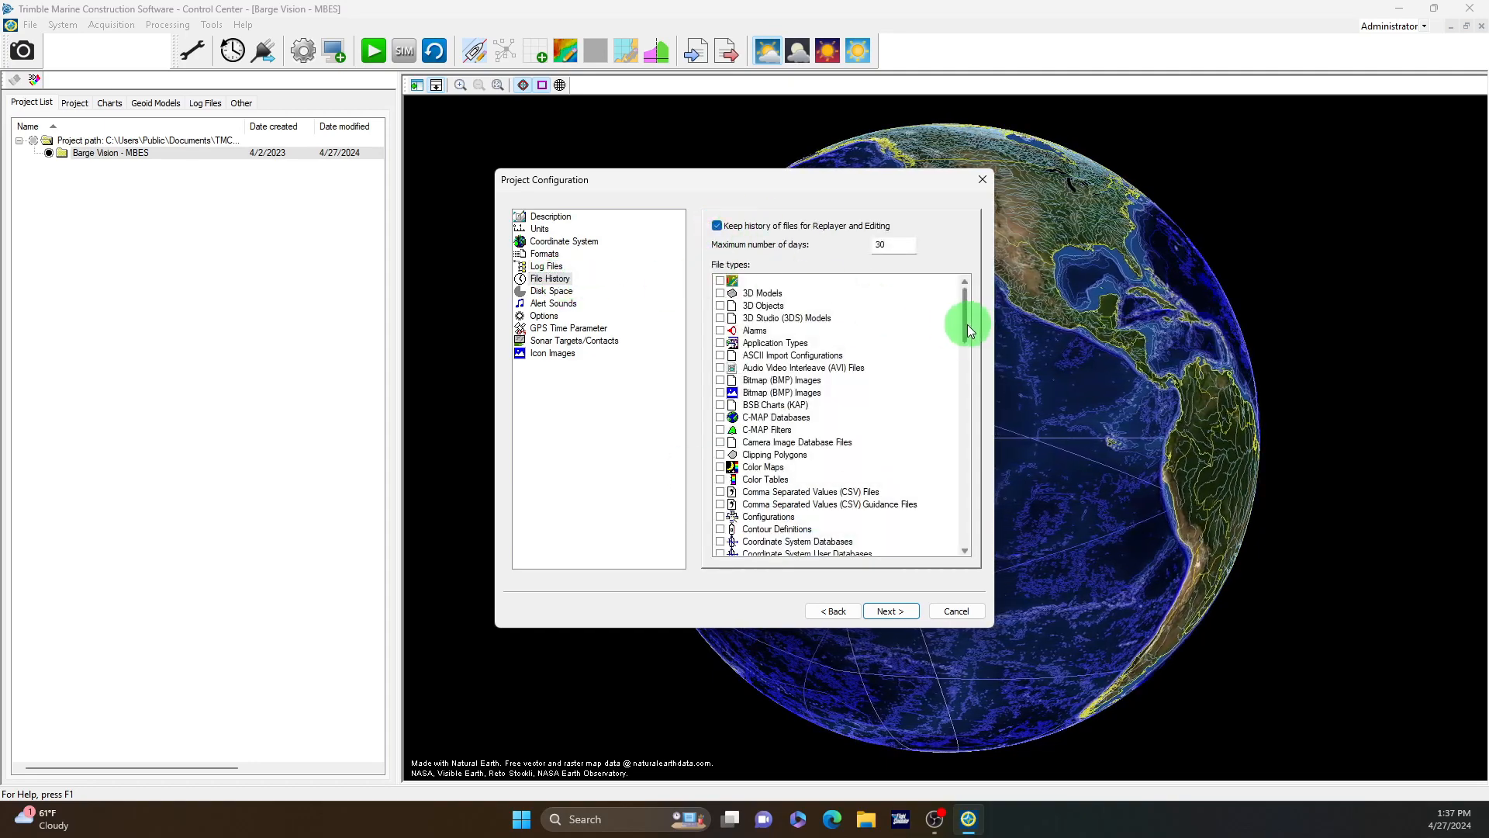
drag(965, 324, 766, 429)
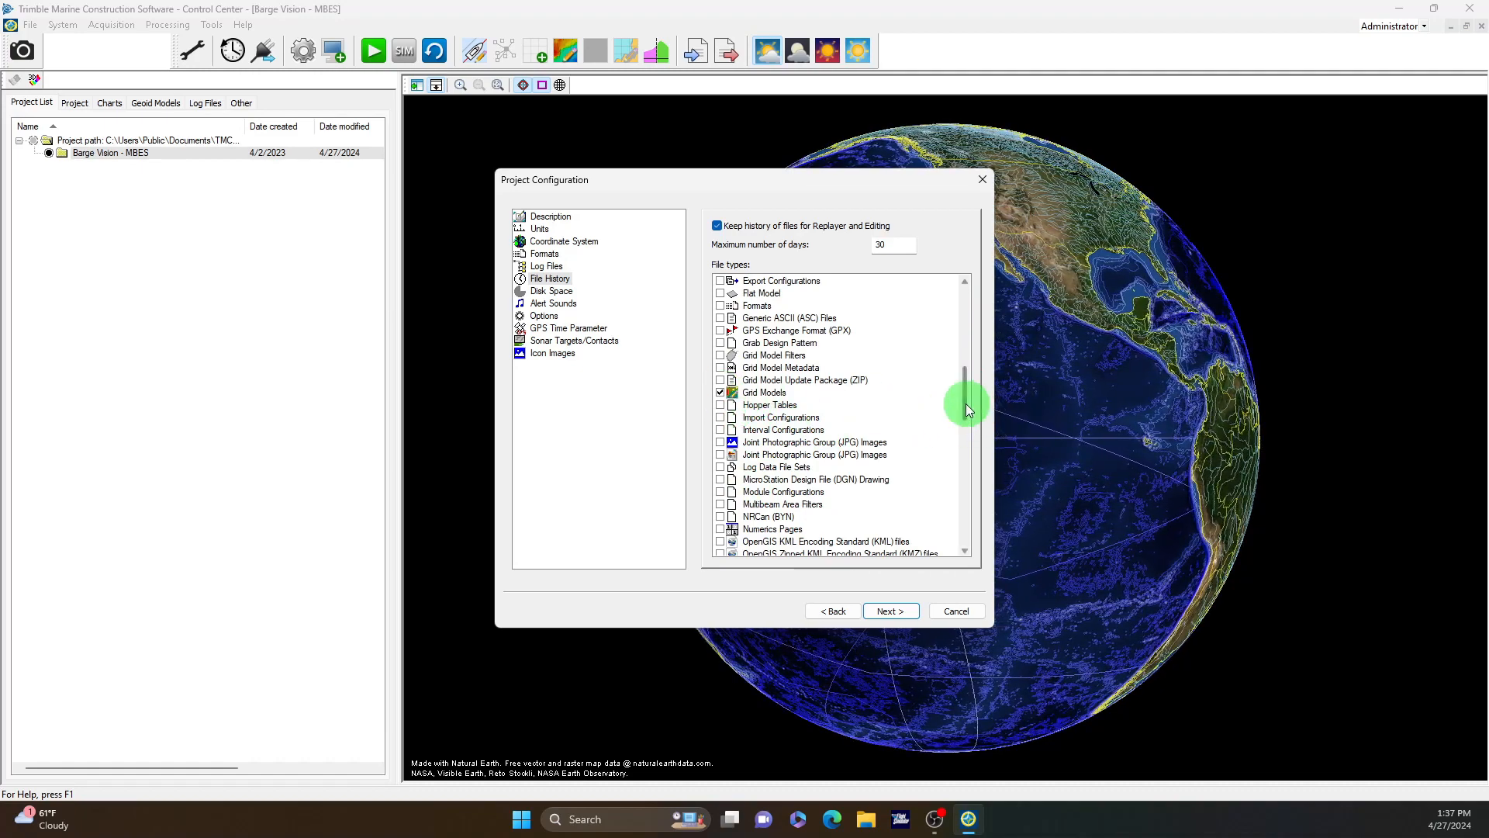
click(962, 466)
drag(962, 465, 960, 547)
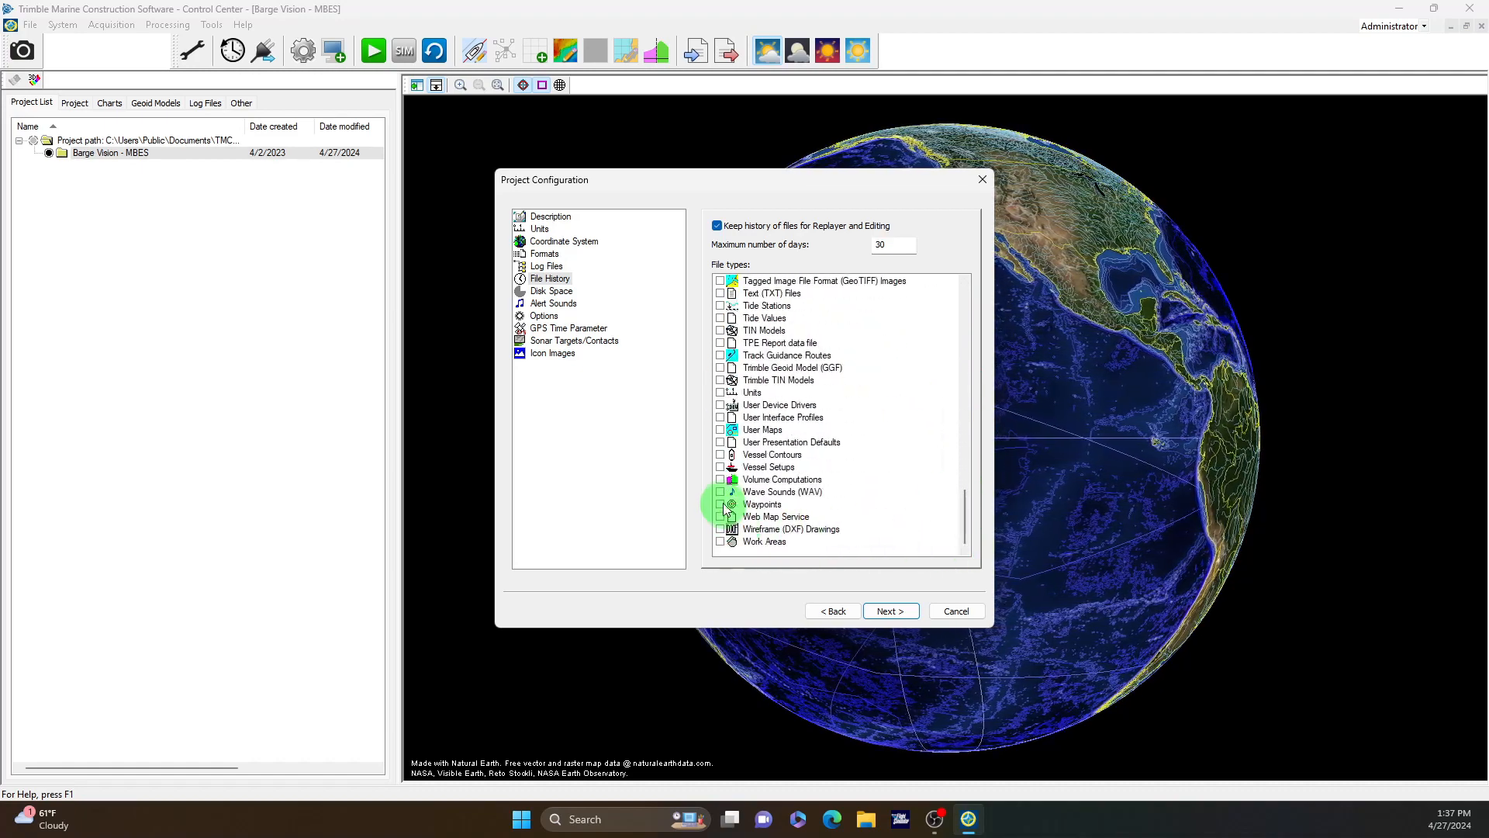
click(720, 467)
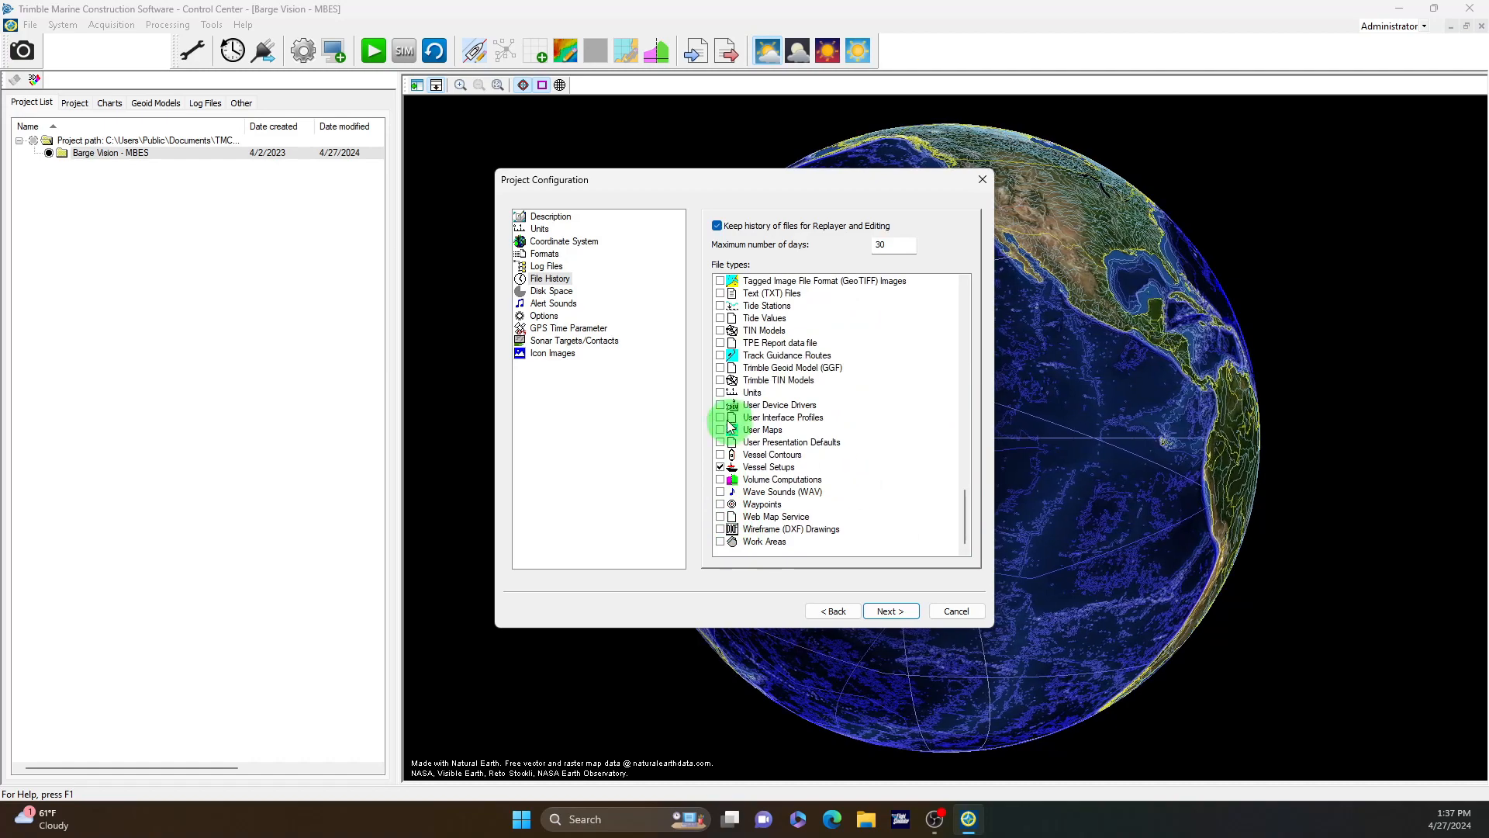
Step: Enable deleting the oldest log data when files are older than 10 days or free disk space is below 10 GB
click(550, 292)
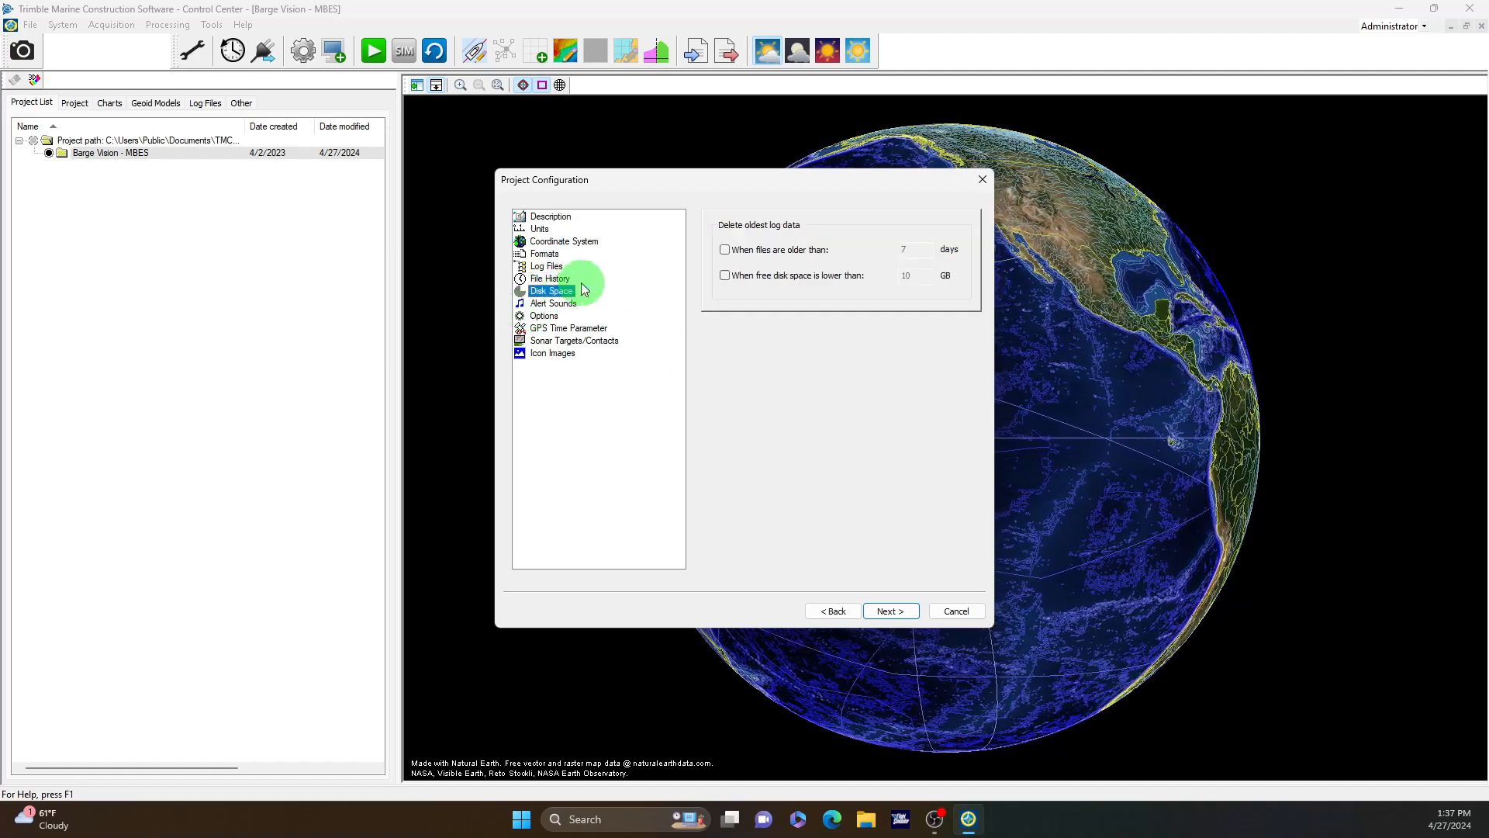
click(726, 277)
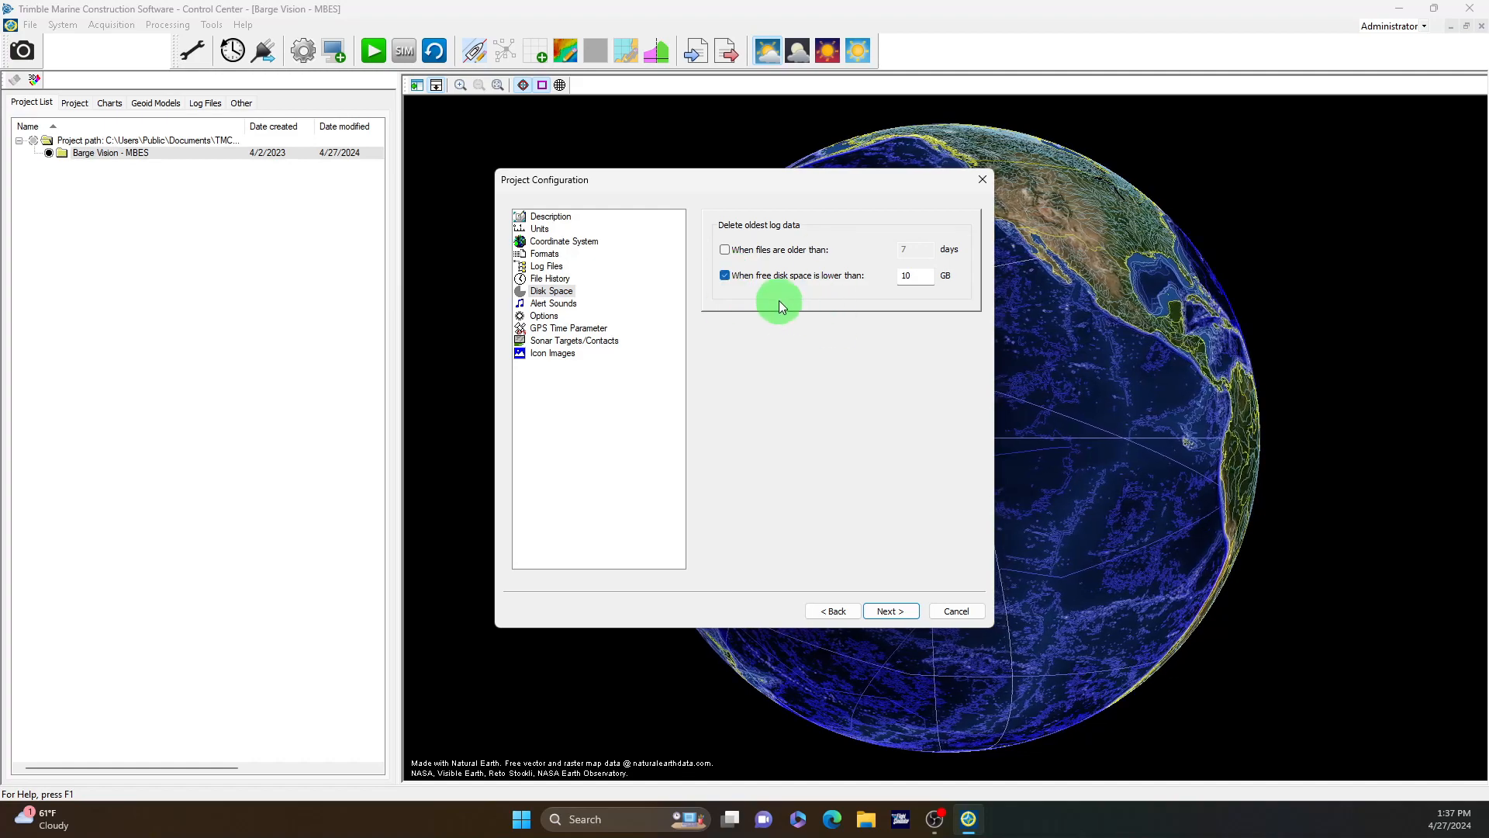
click(725, 249)
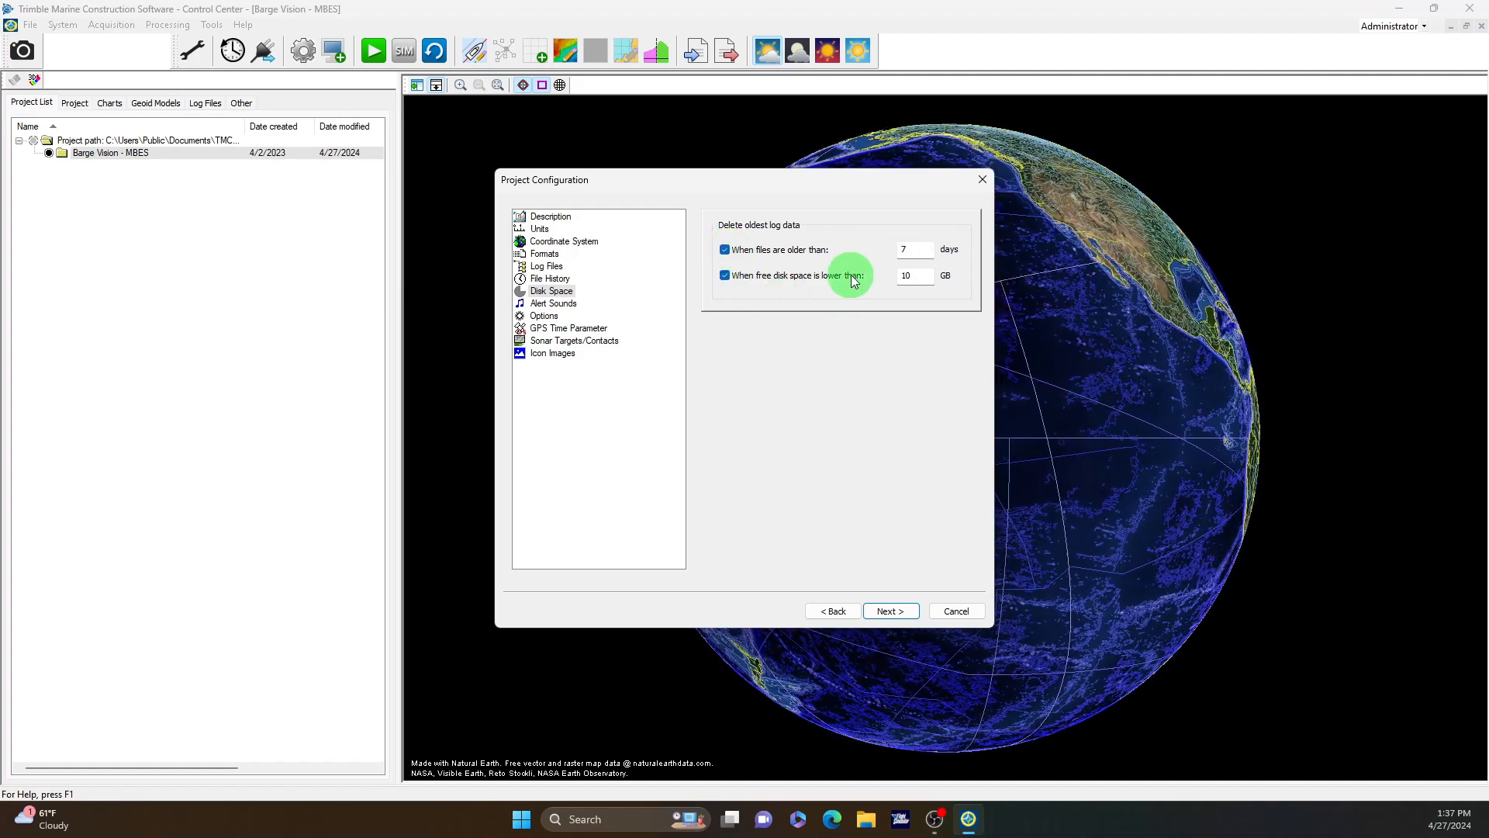
double_click(927, 249)
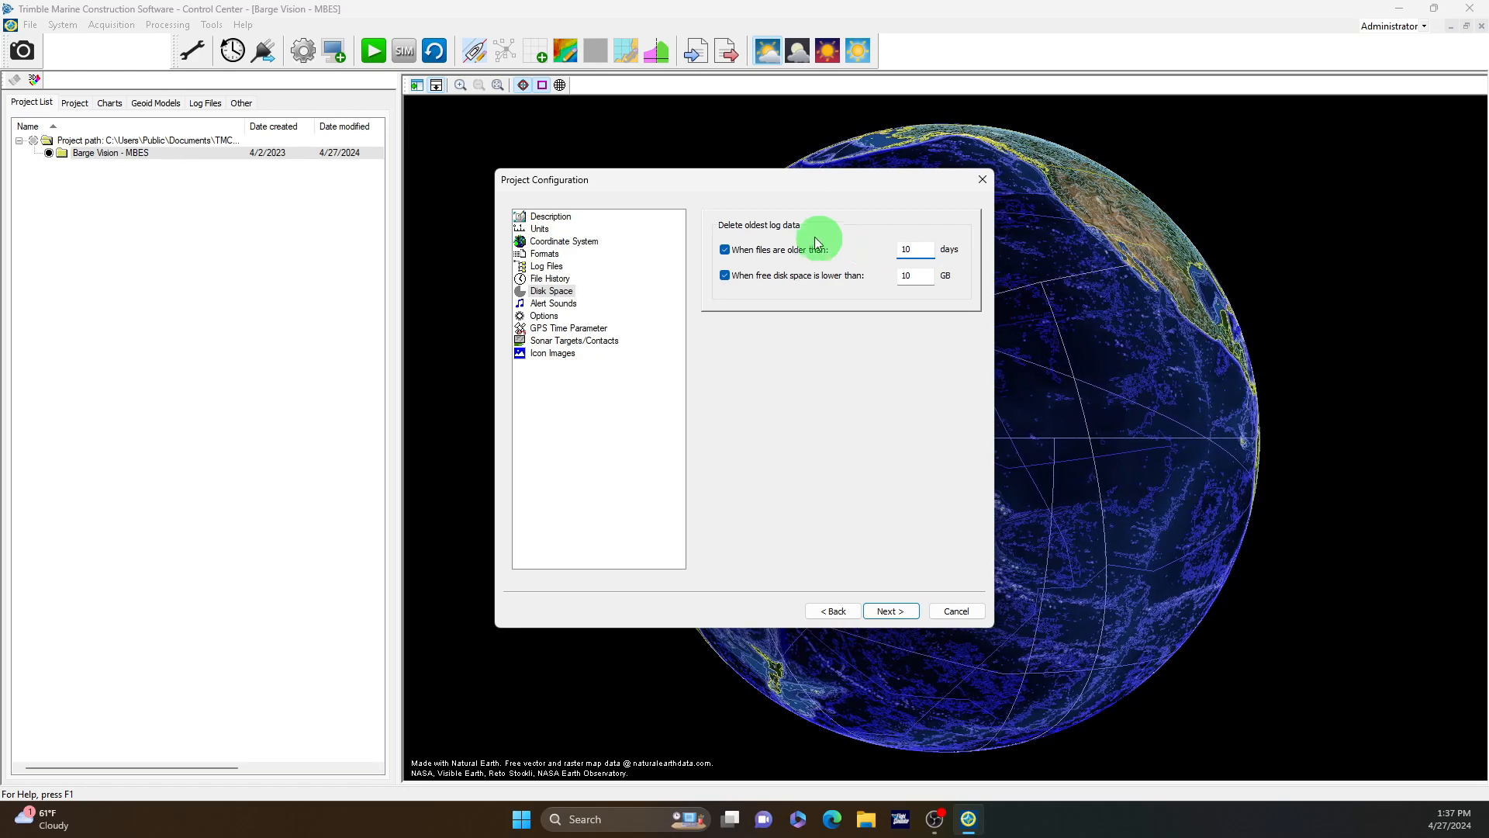
Step: Disable deleting log data by file age, and review the Options, GPS Time Parameter, Sonar Targets/Contacts and Icon Images settings without changes
click(724, 249)
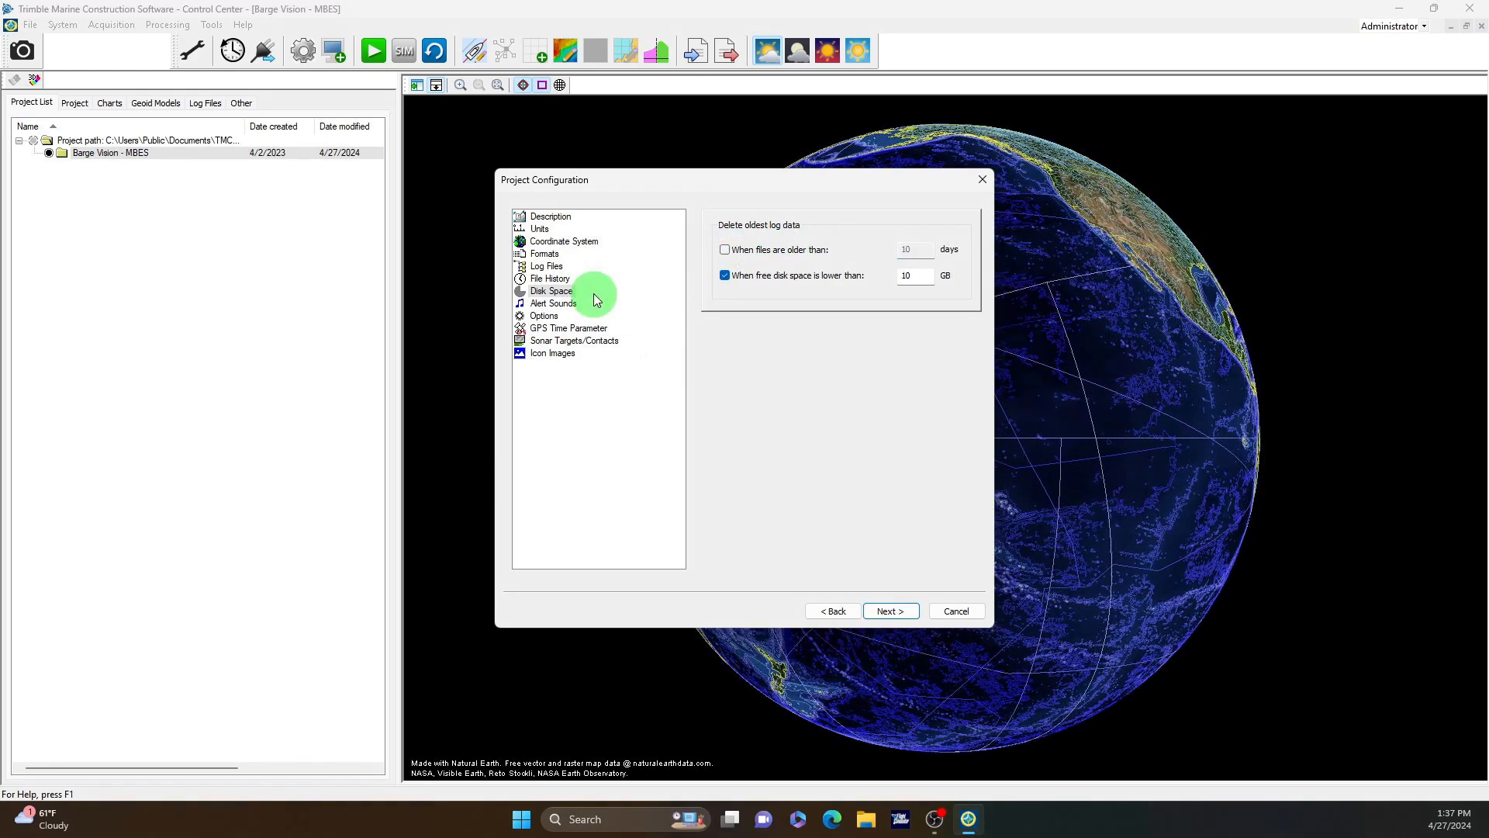
click(543, 315)
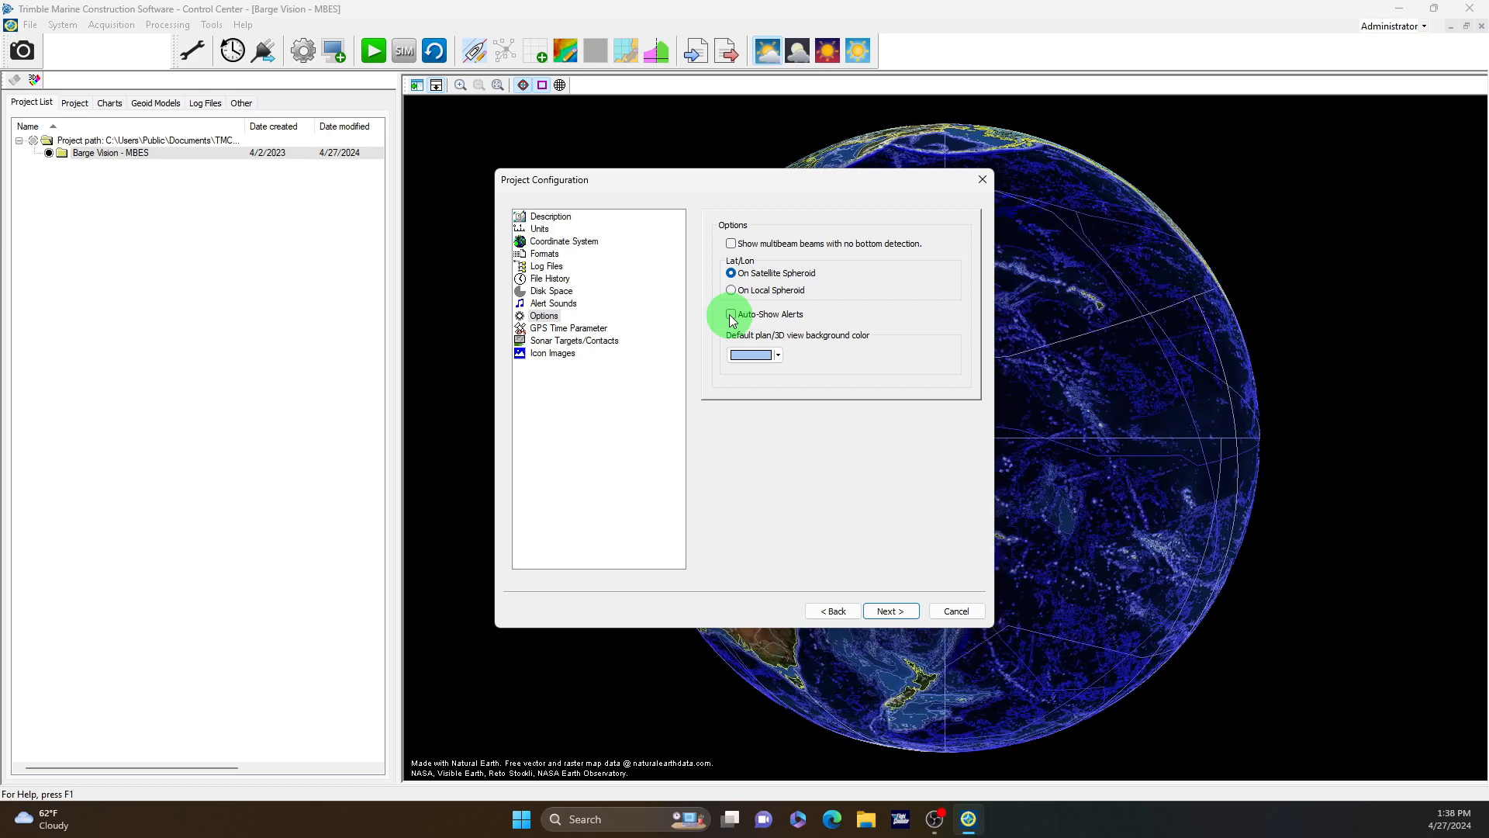
click(557, 328)
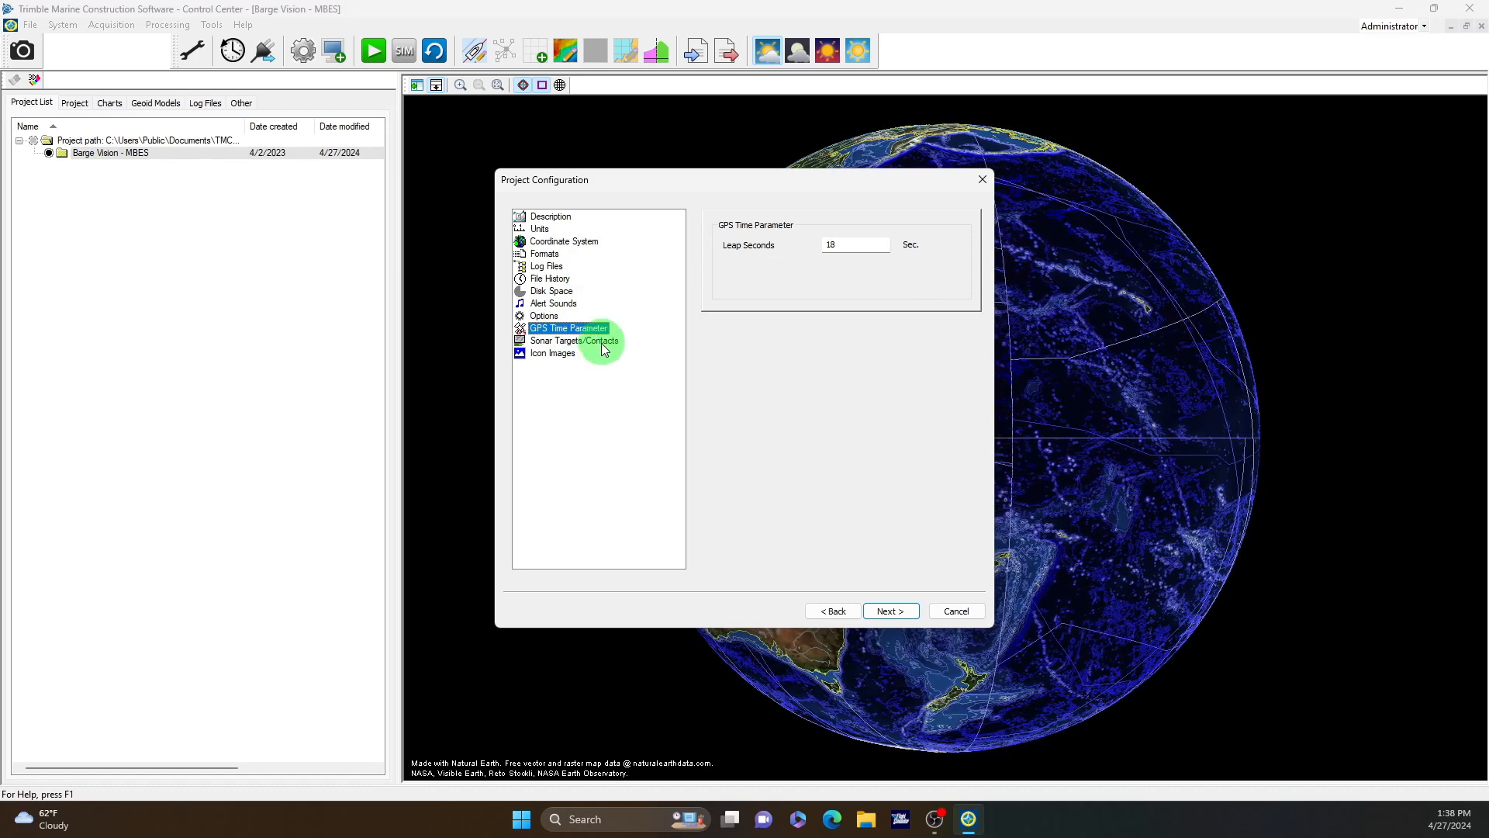
click(586, 345)
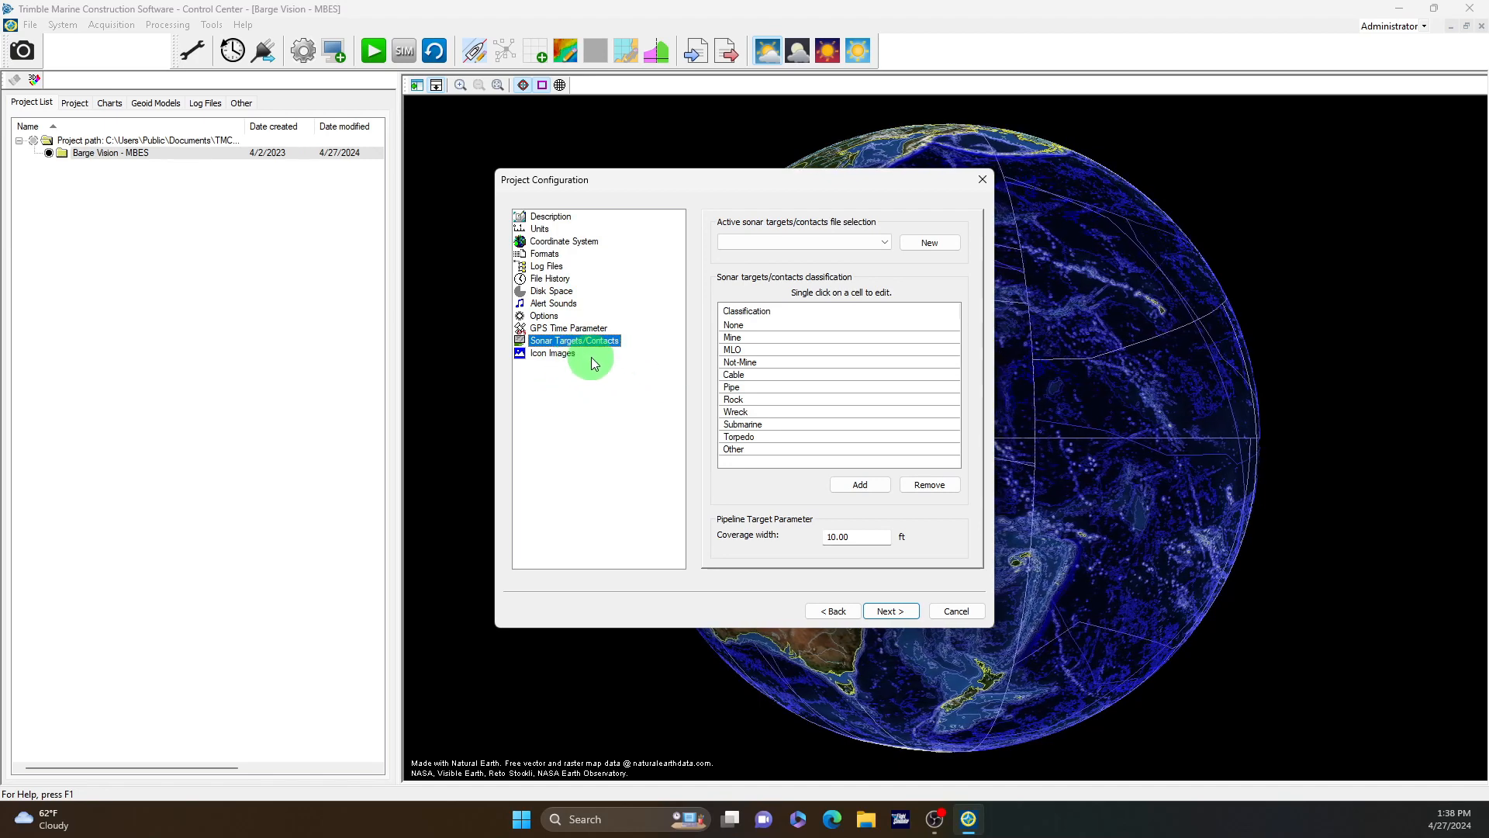
click(562, 353)
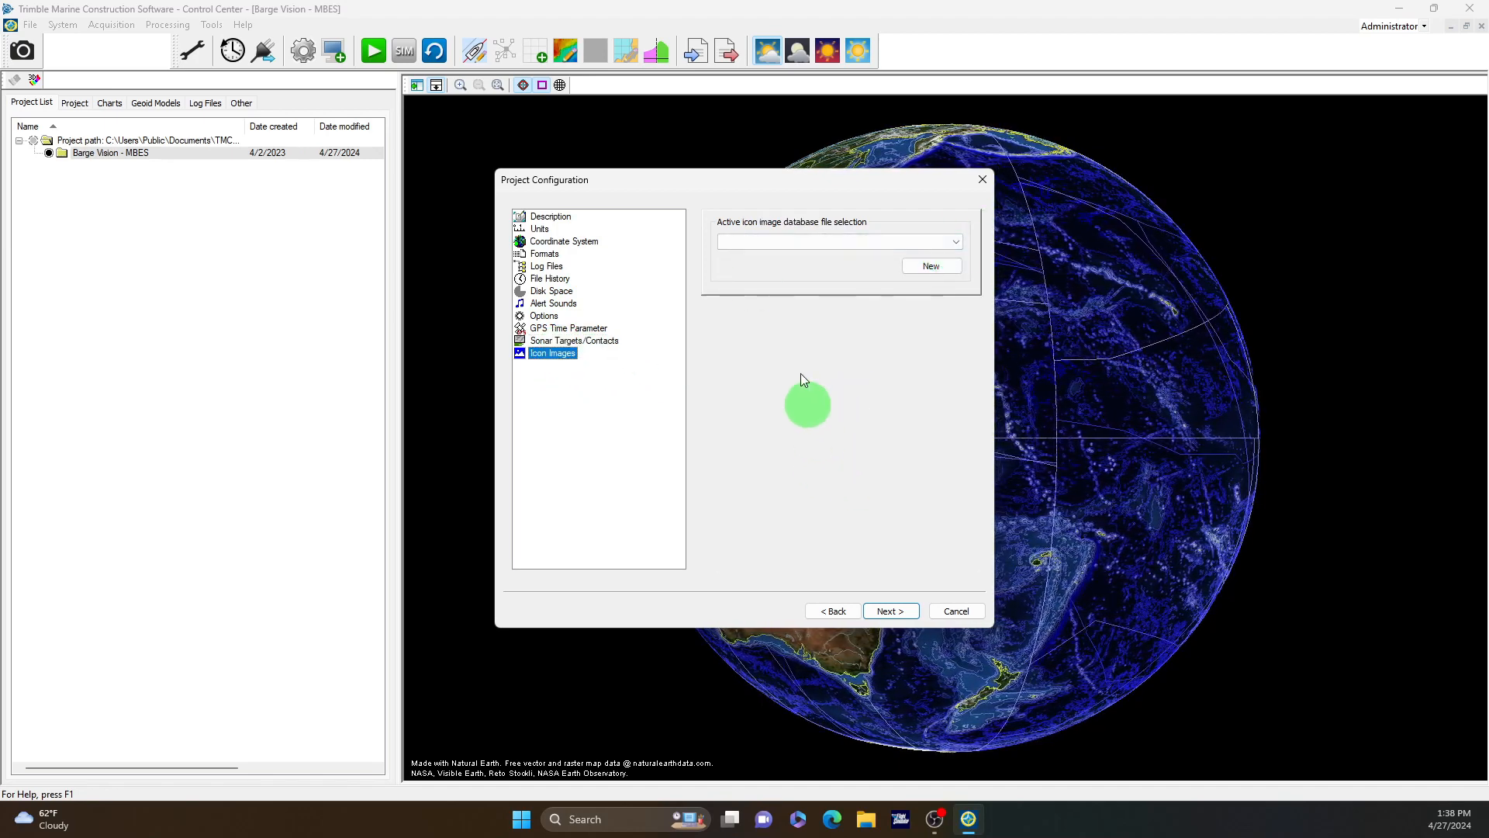
key(Return)
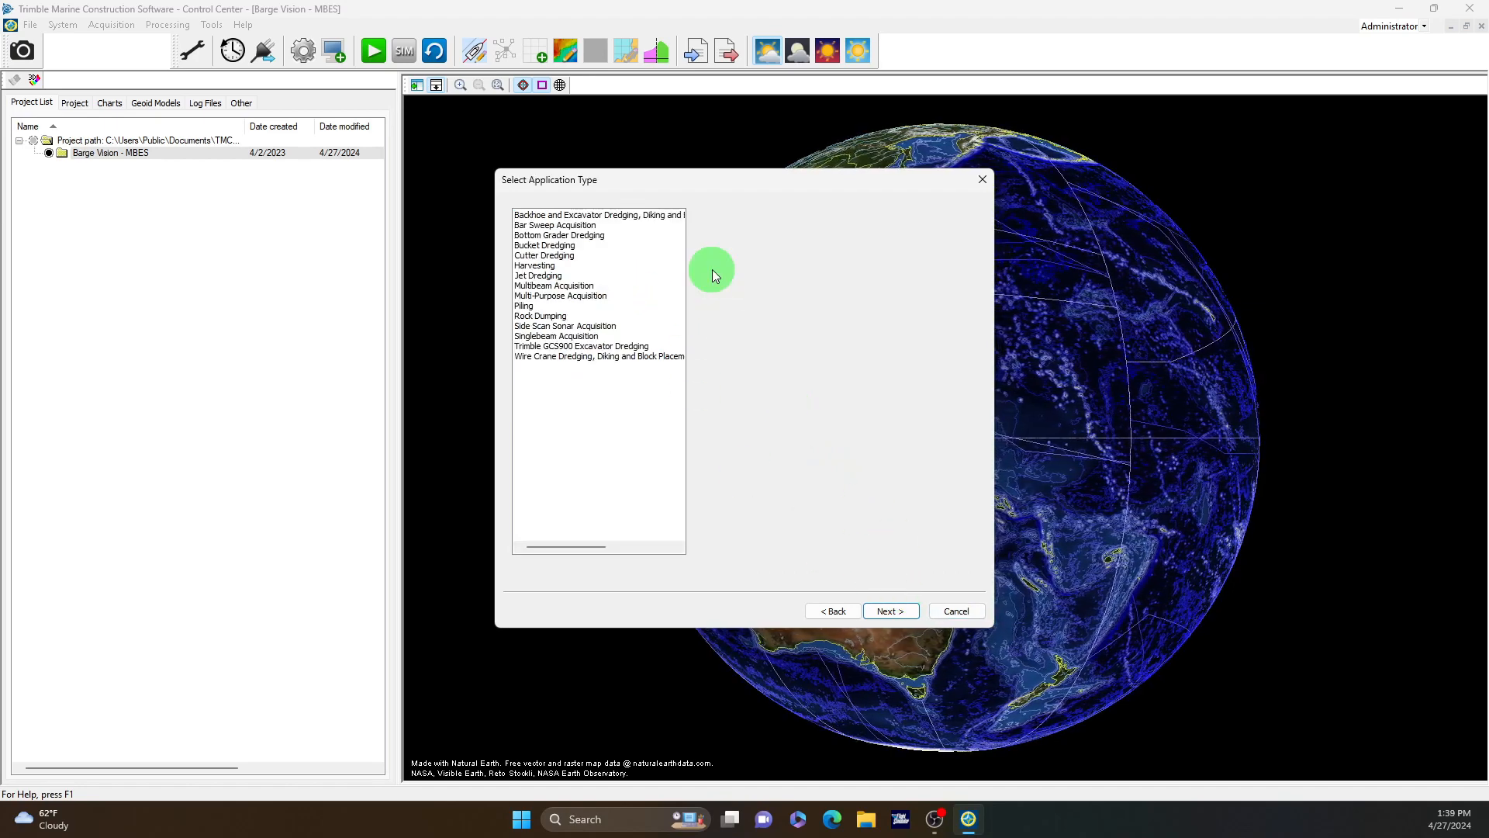
Step: Select Multi-Purpose Acquisition as the application type and finish creating the project without running the configuration wizard
click(633, 220)
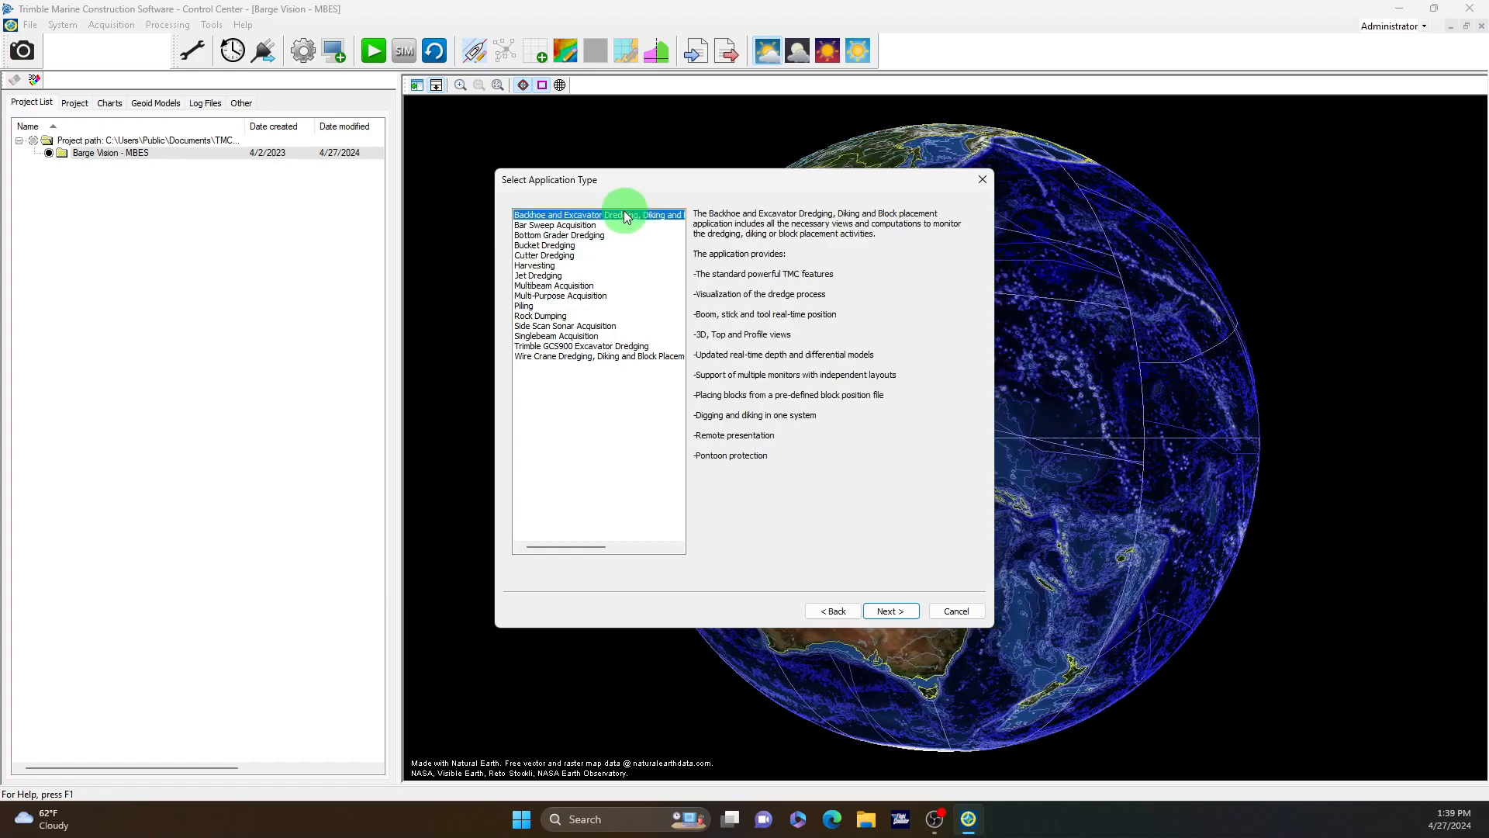
click(572, 256)
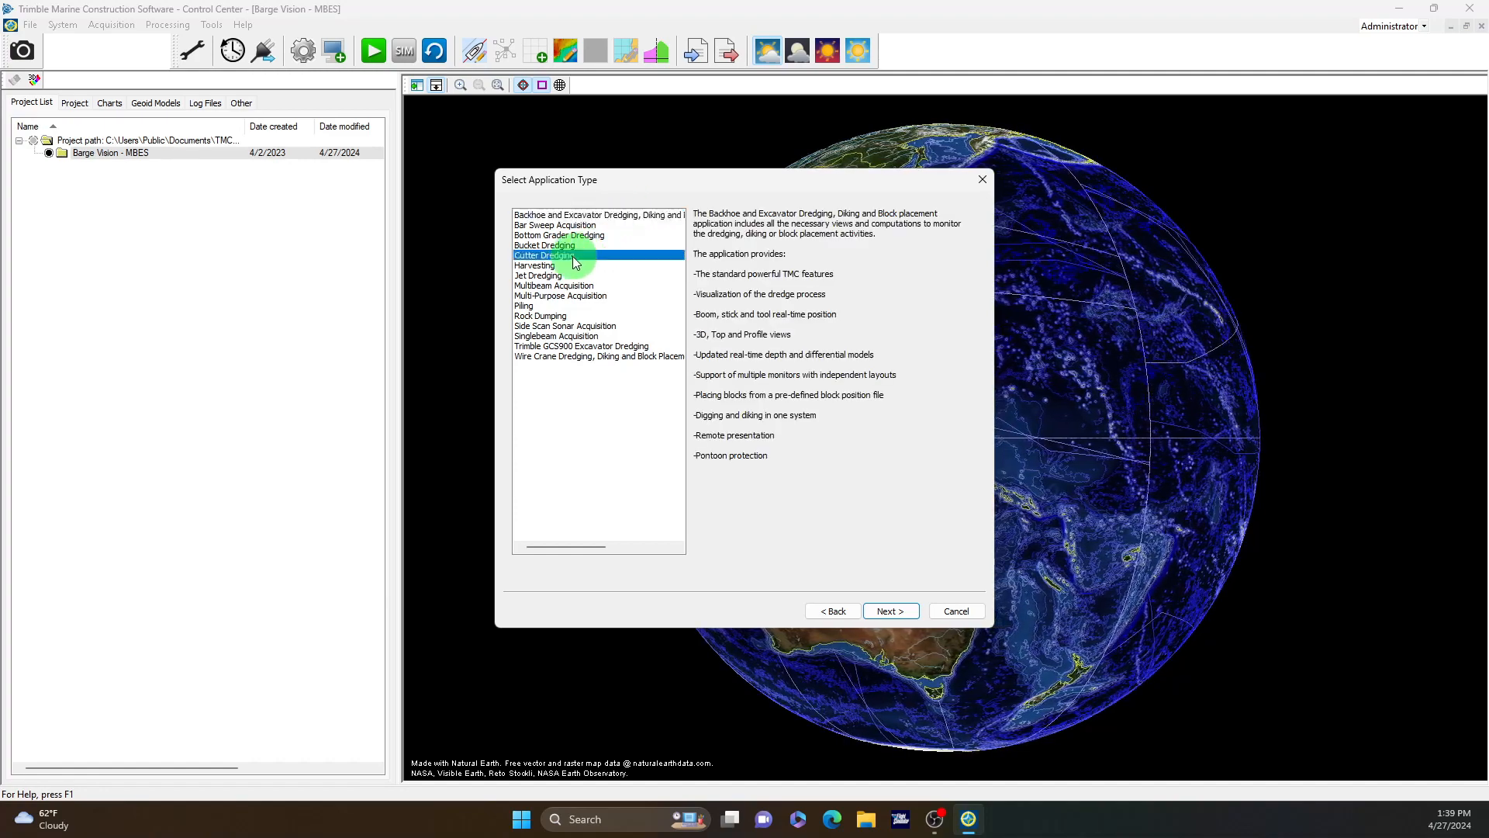
click(565, 357)
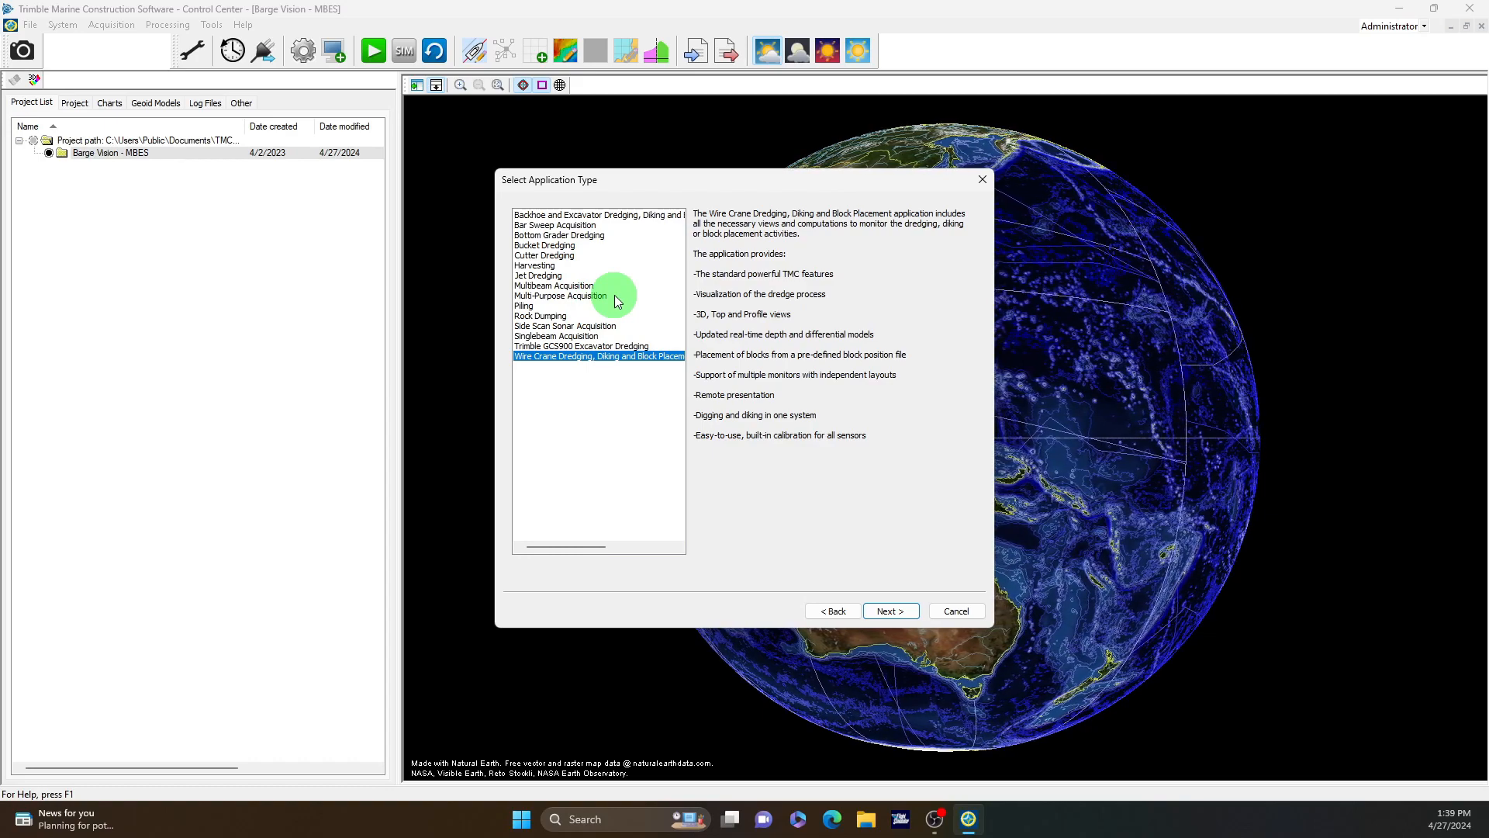
click(571, 296)
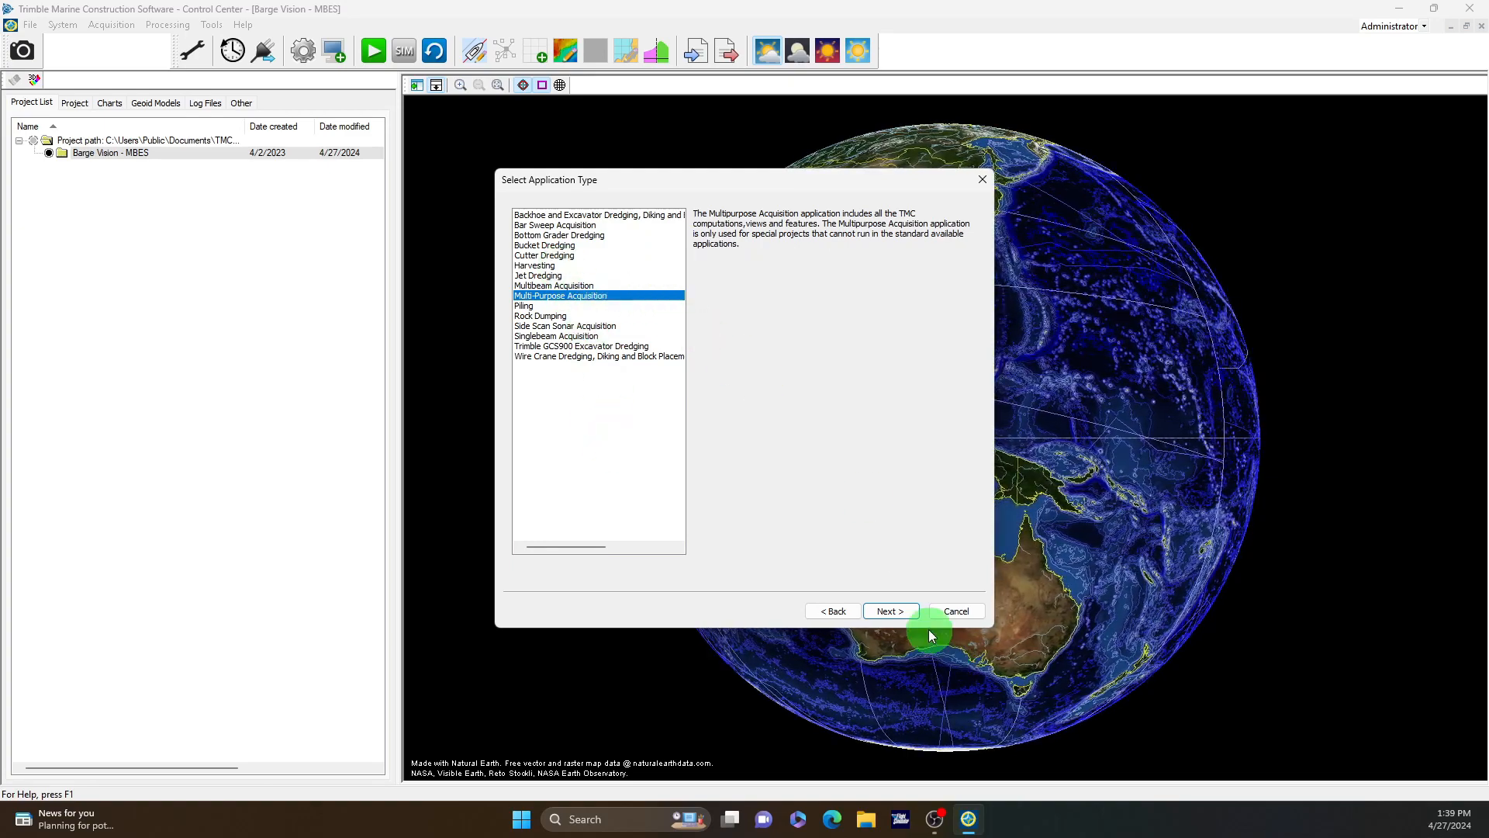
click(894, 611)
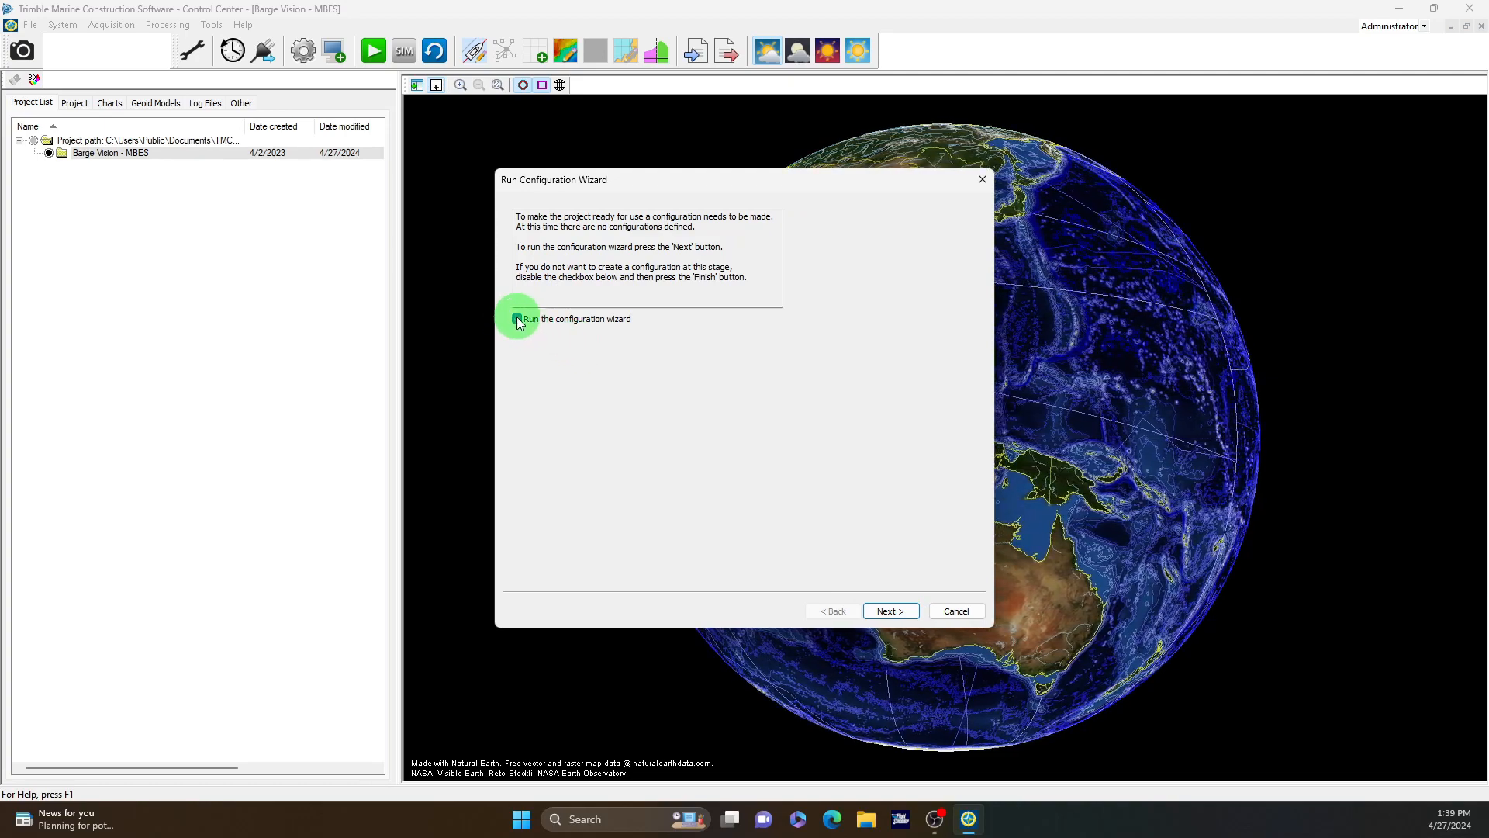
click(517, 318)
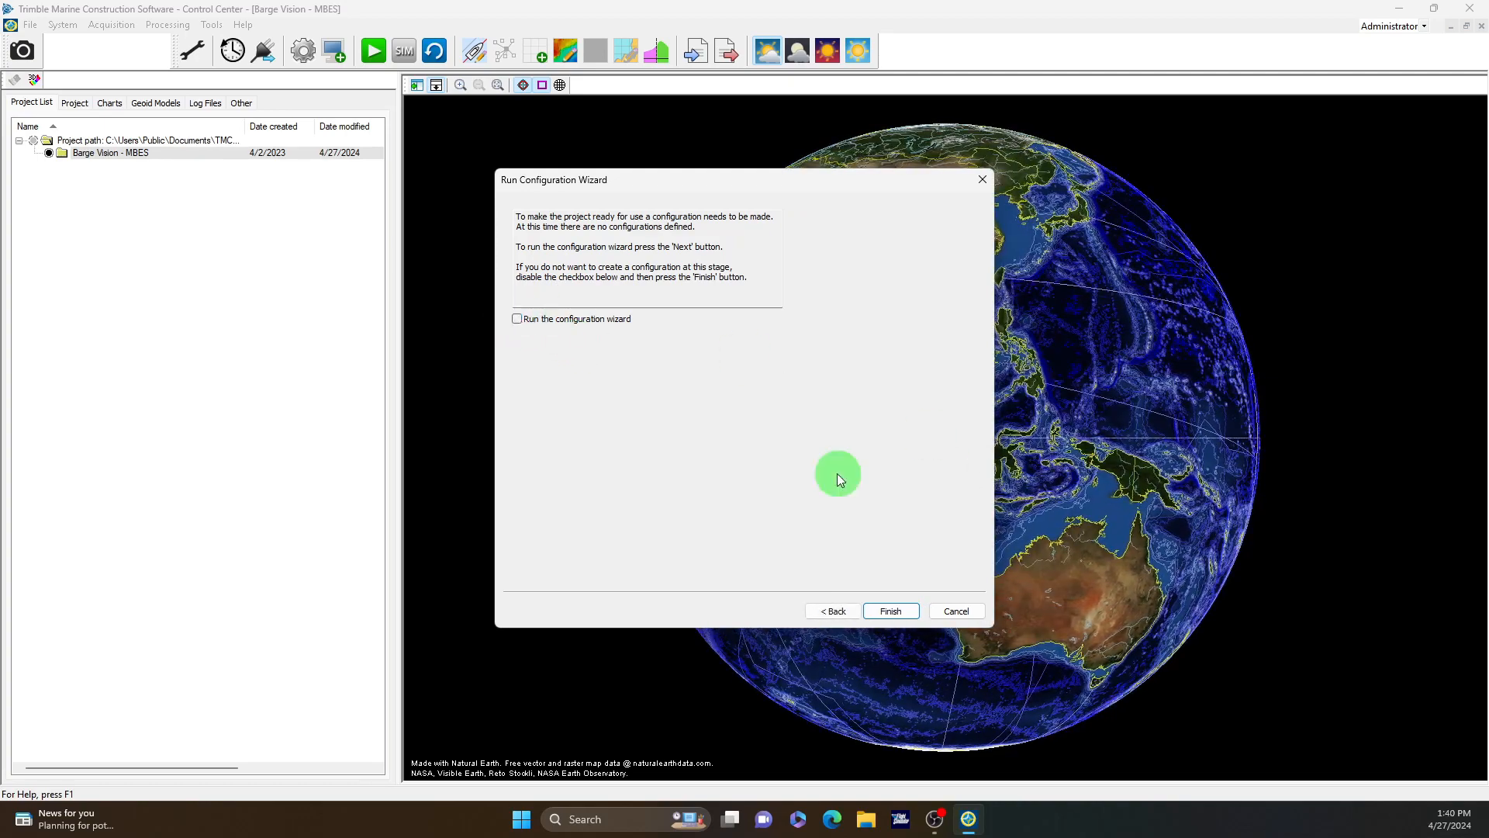
click(890, 610)
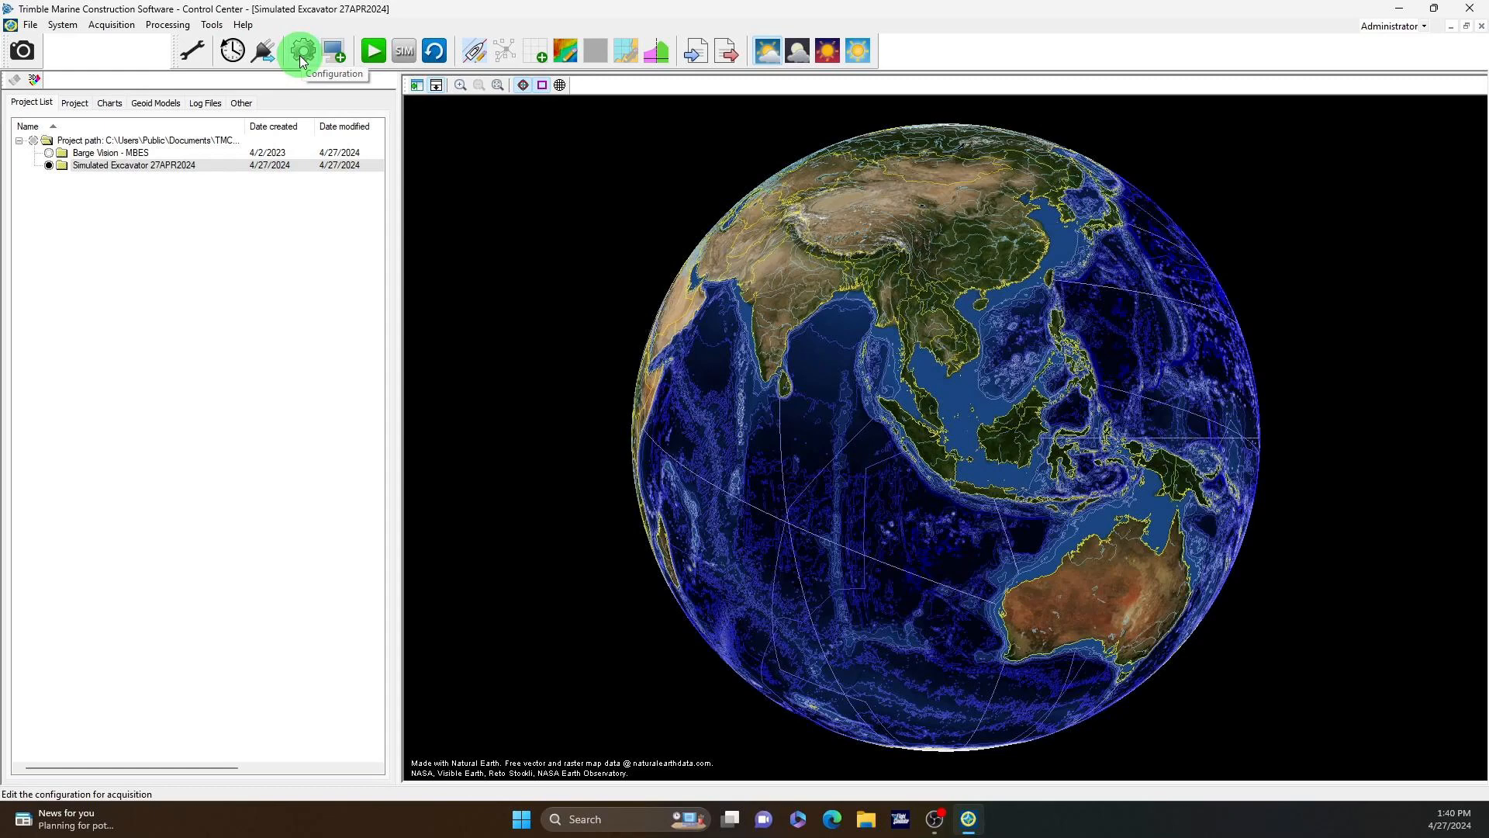
Step: Create an acquisition configuration named Simulted Excavator, without vessels and with the default settings, and save it
click(301, 54)
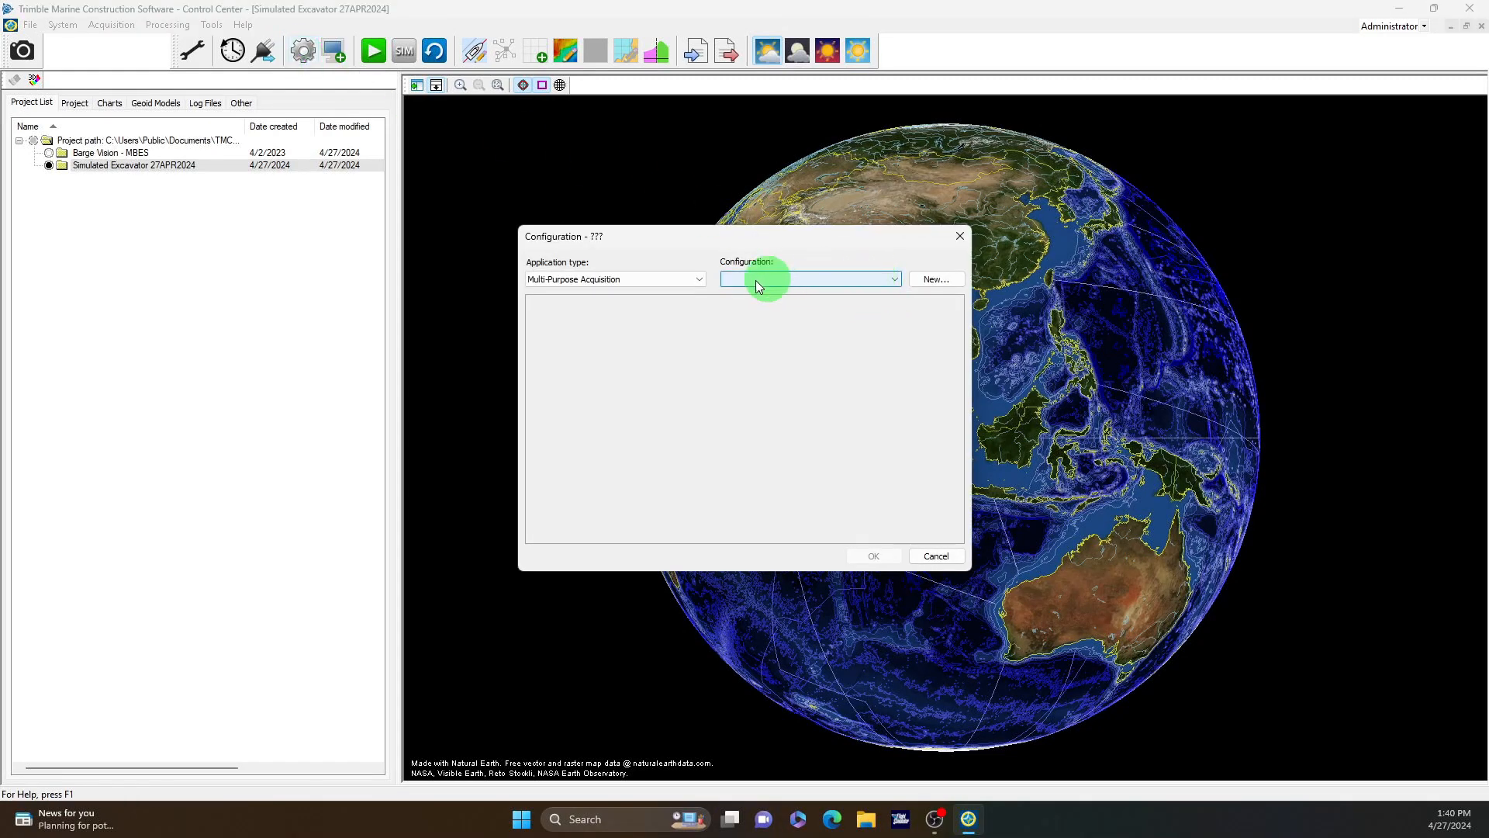
click(933, 281)
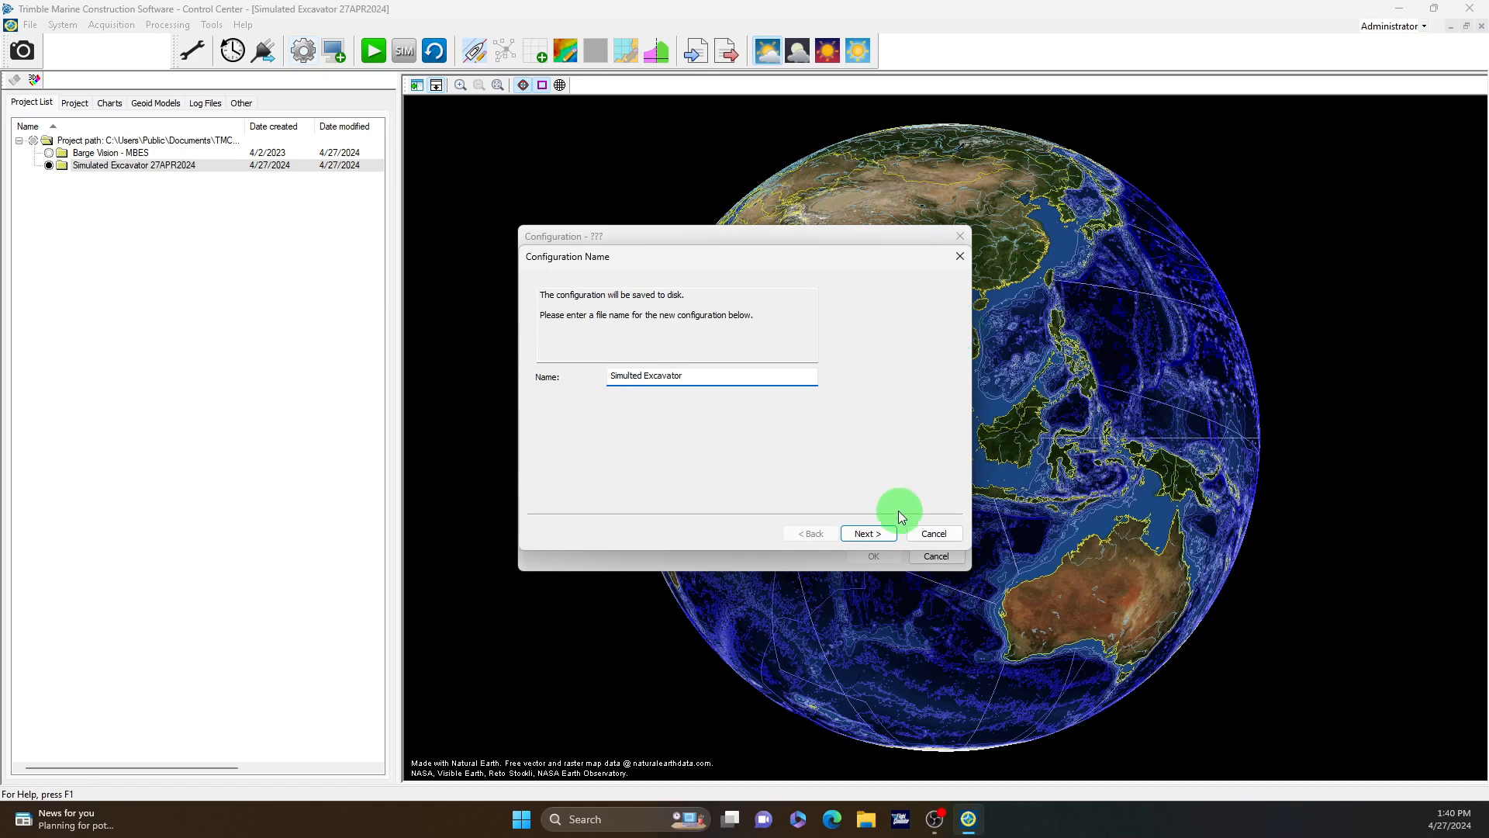
click(879, 539)
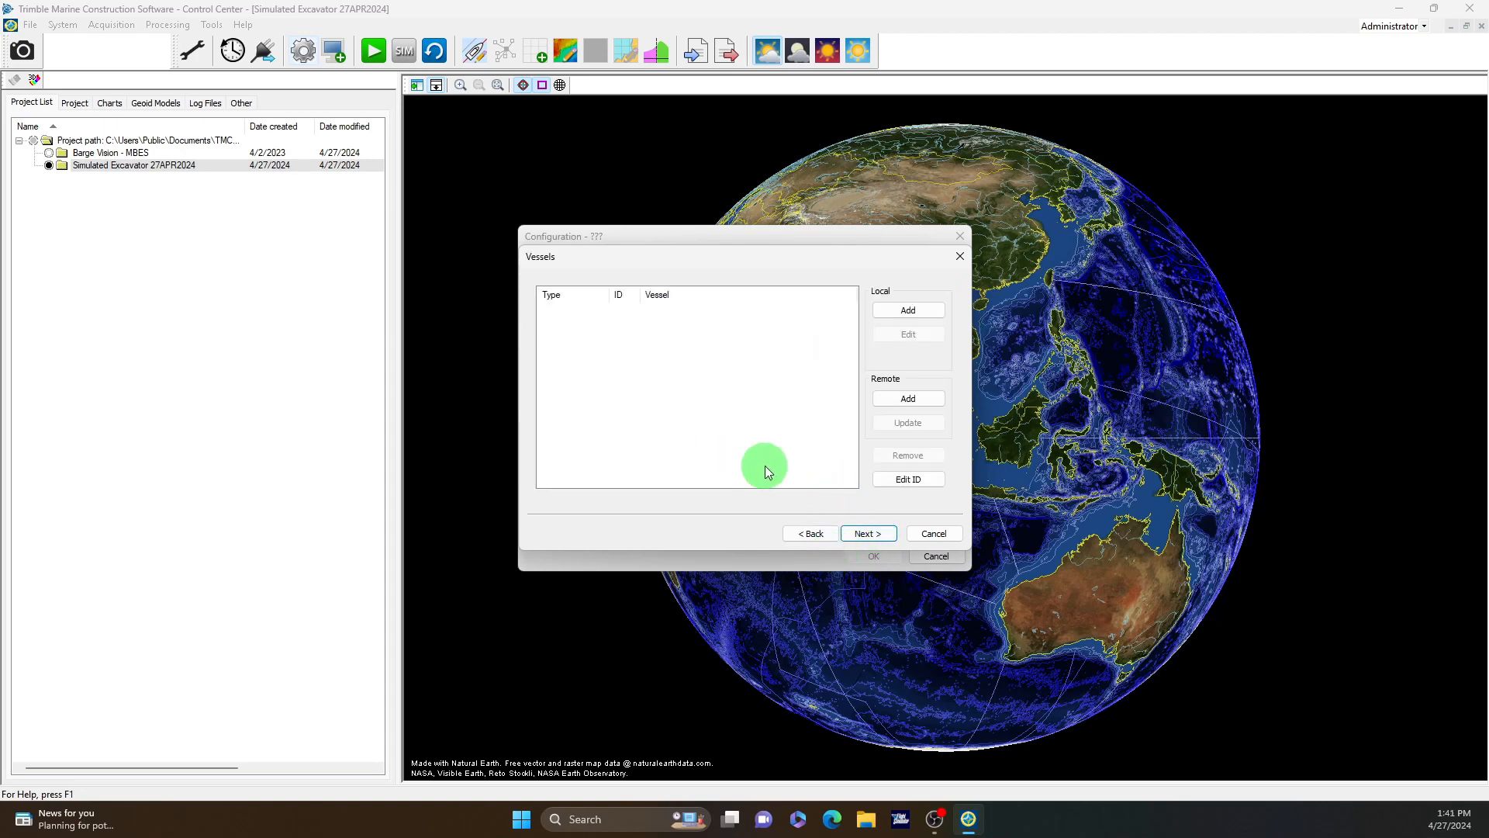
click(880, 534)
click(881, 534)
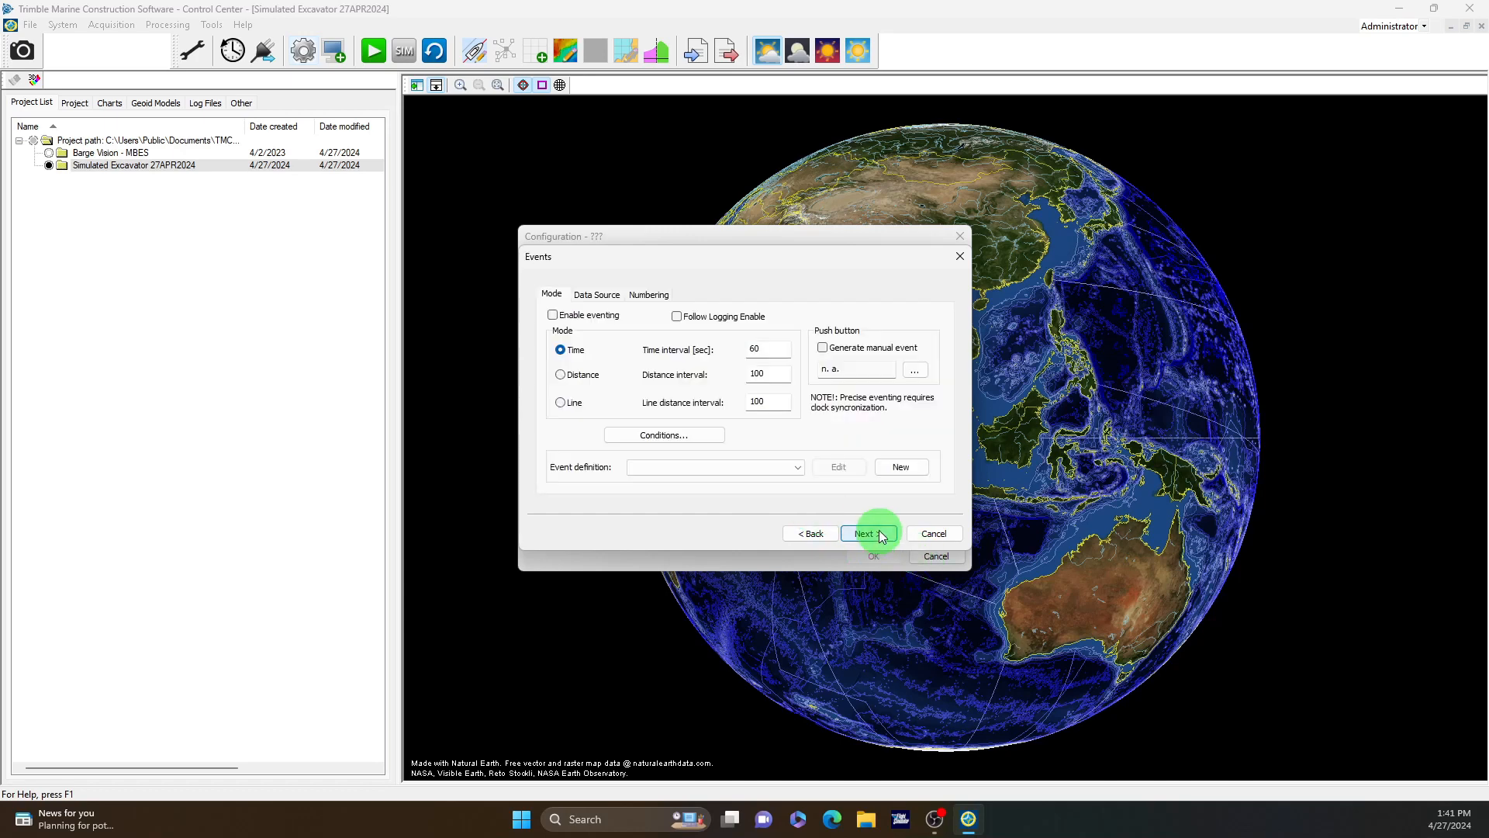
click(880, 535)
click(881, 535)
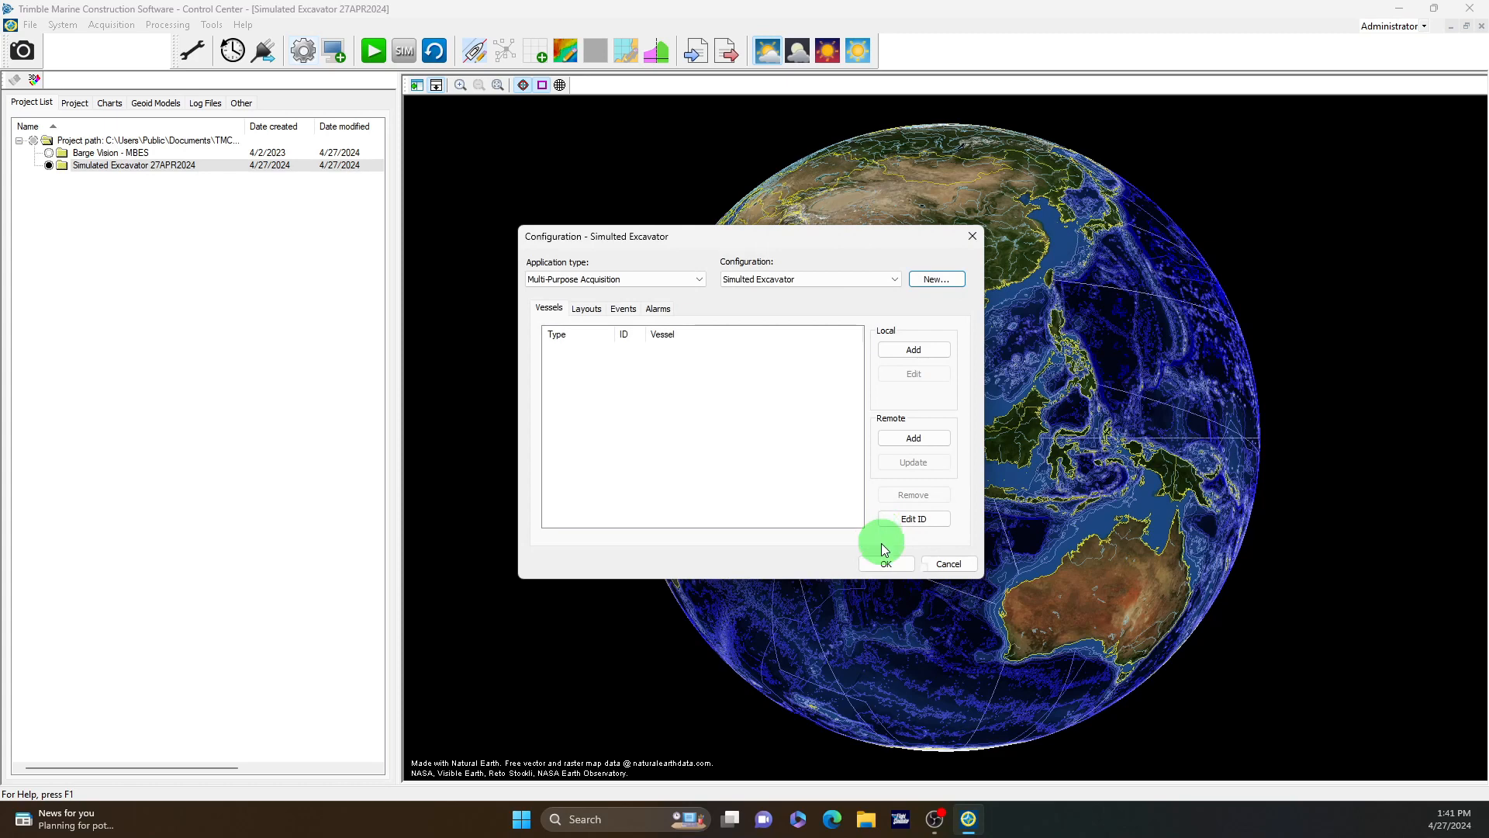
click(888, 564)
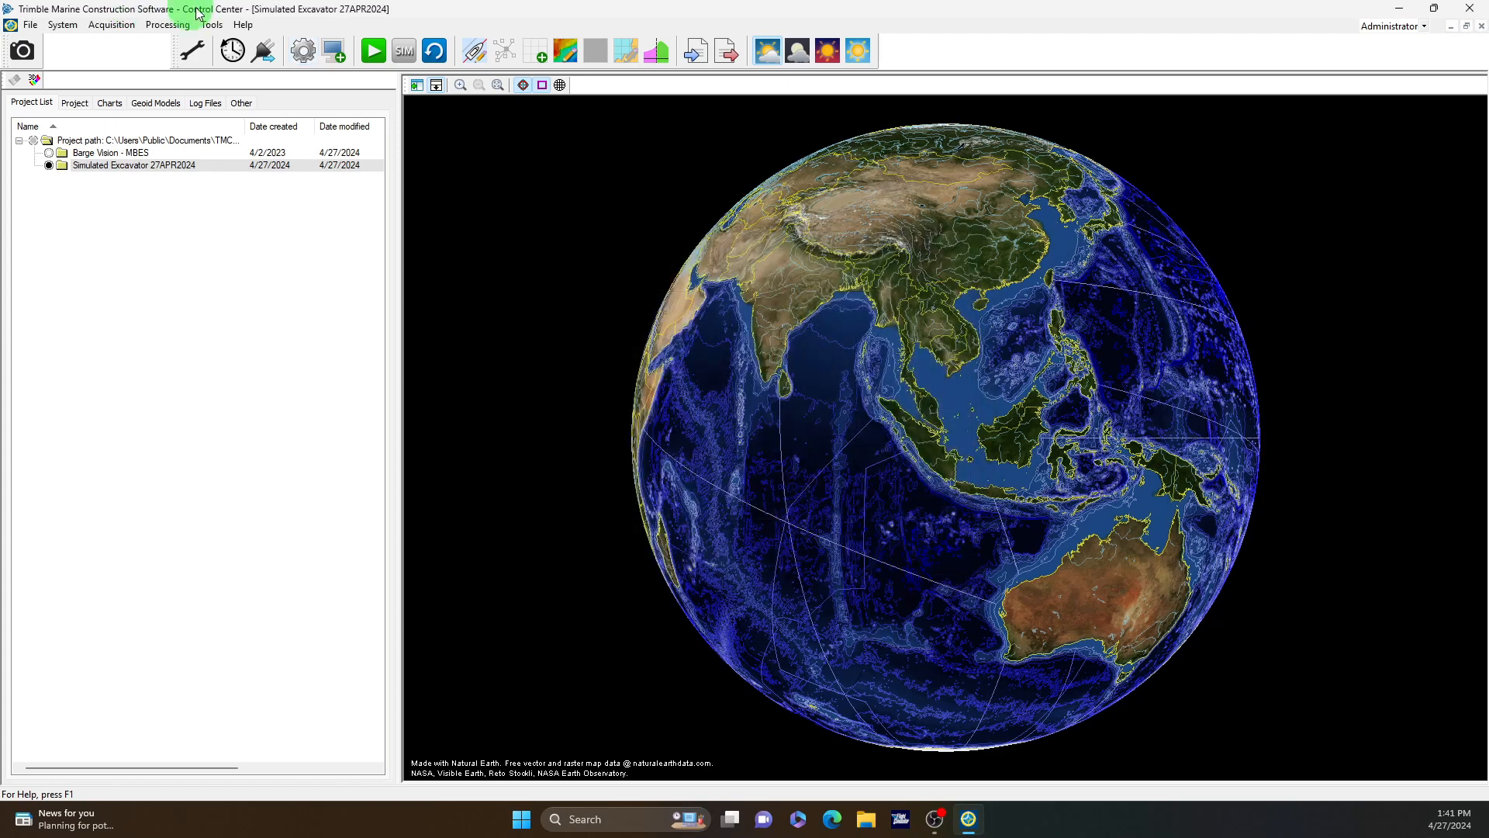
Step: Start a new local vessel named Sim Exc 27APR2024 in the Simulted Excavator configuration
click(301, 51)
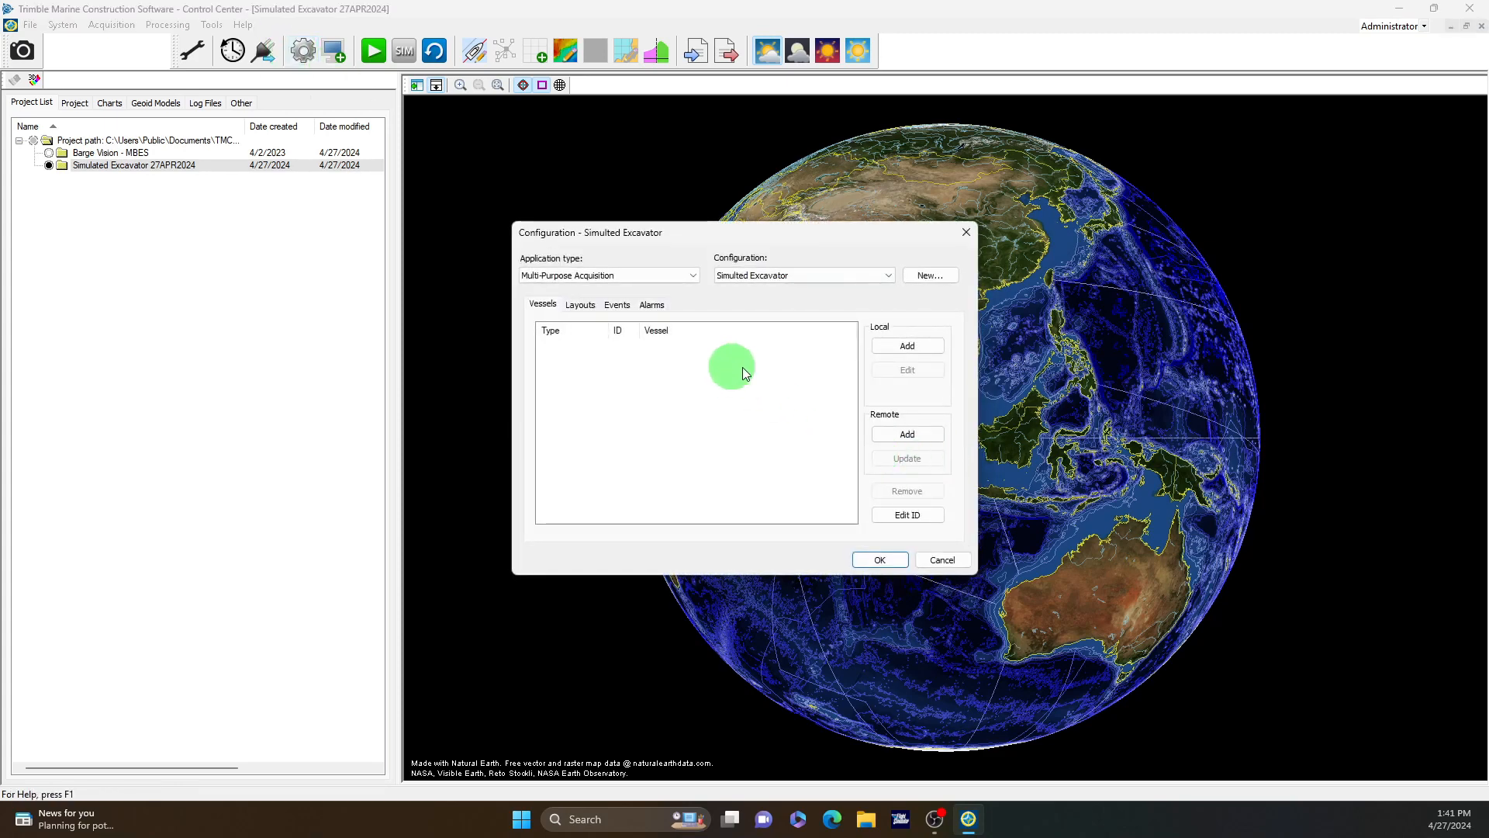
click(923, 346)
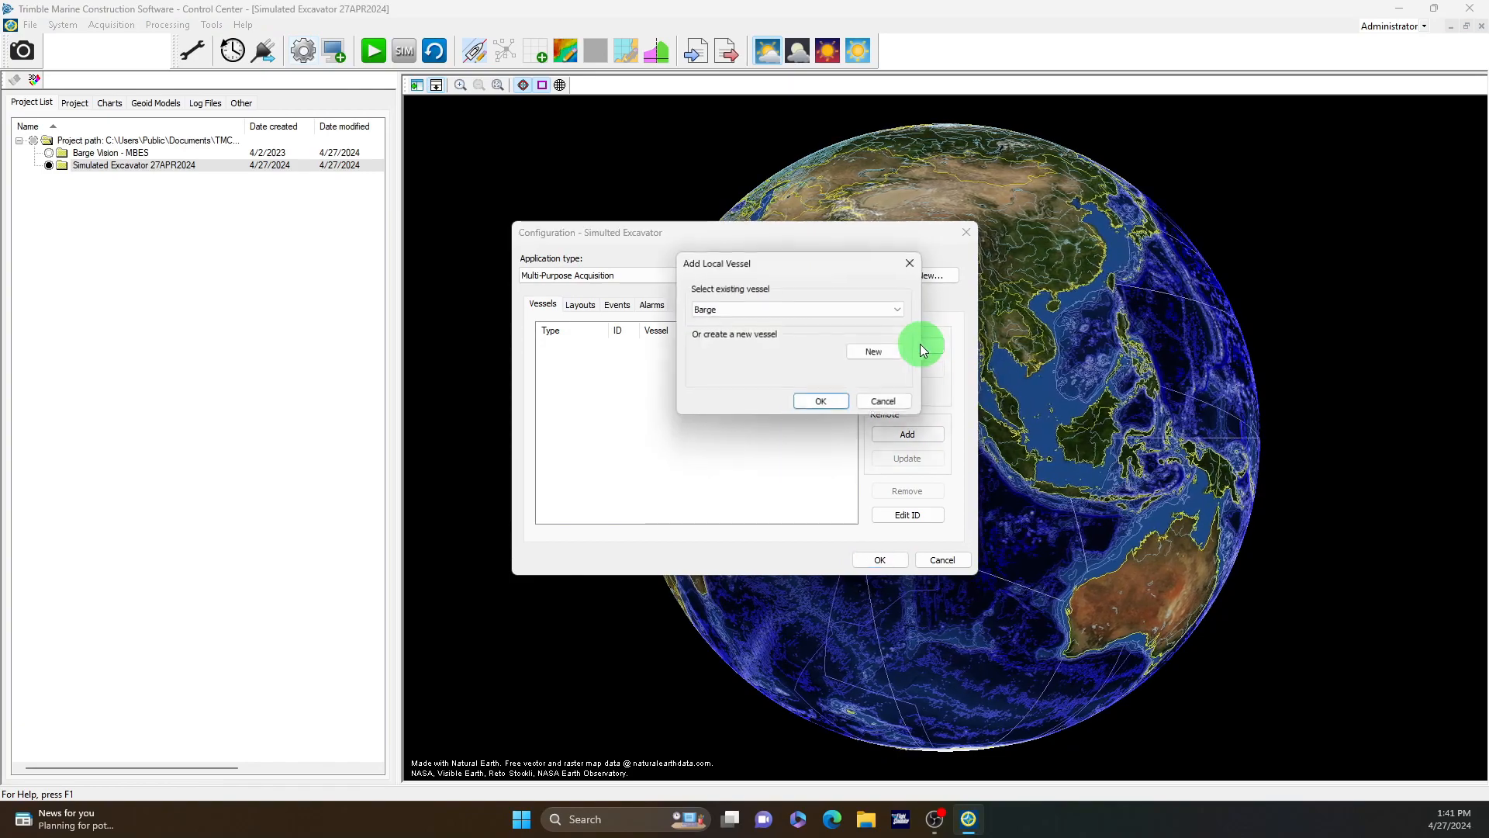
click(889, 316)
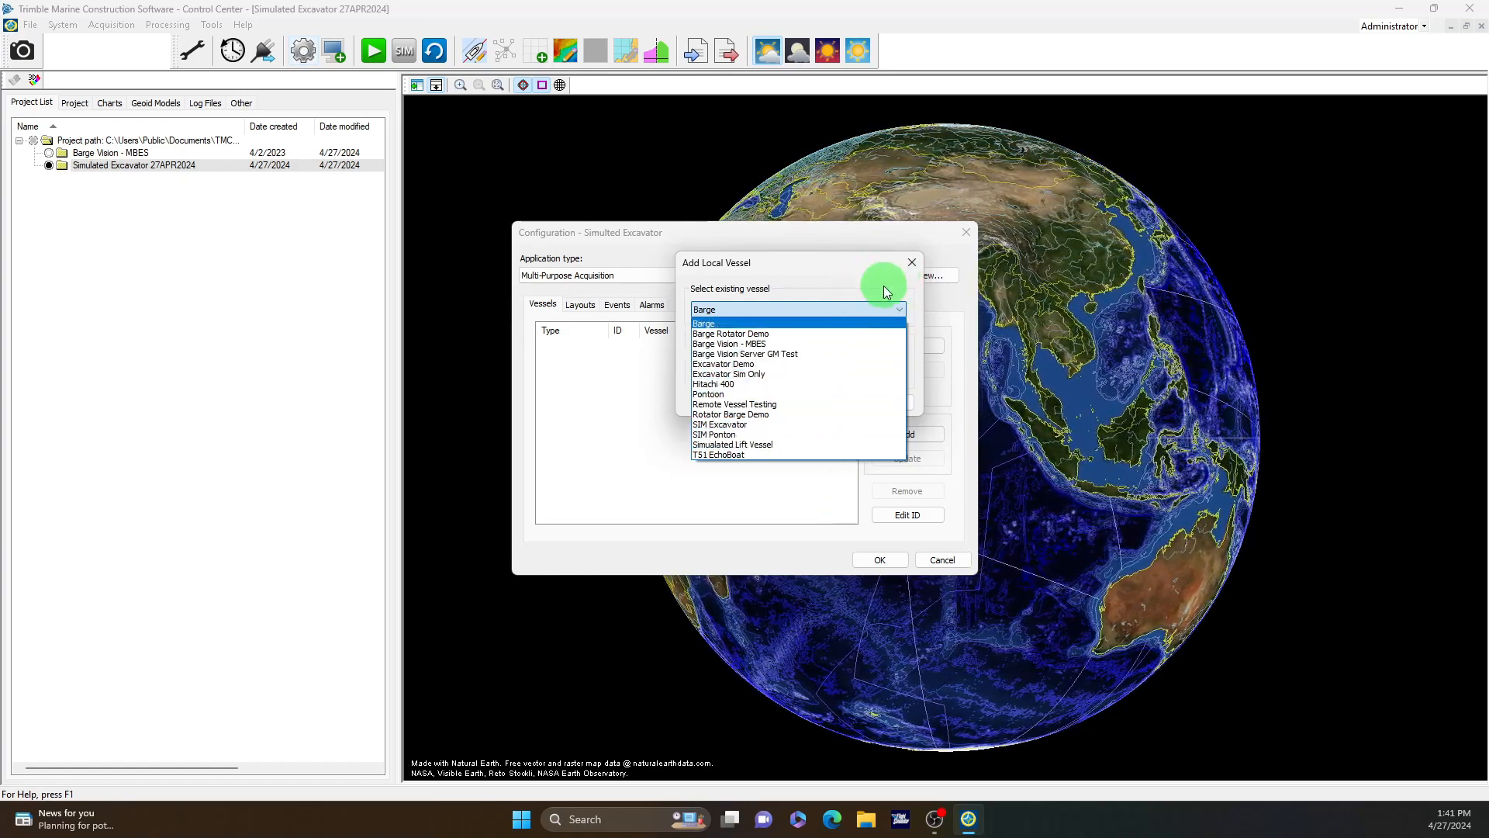
click(849, 271)
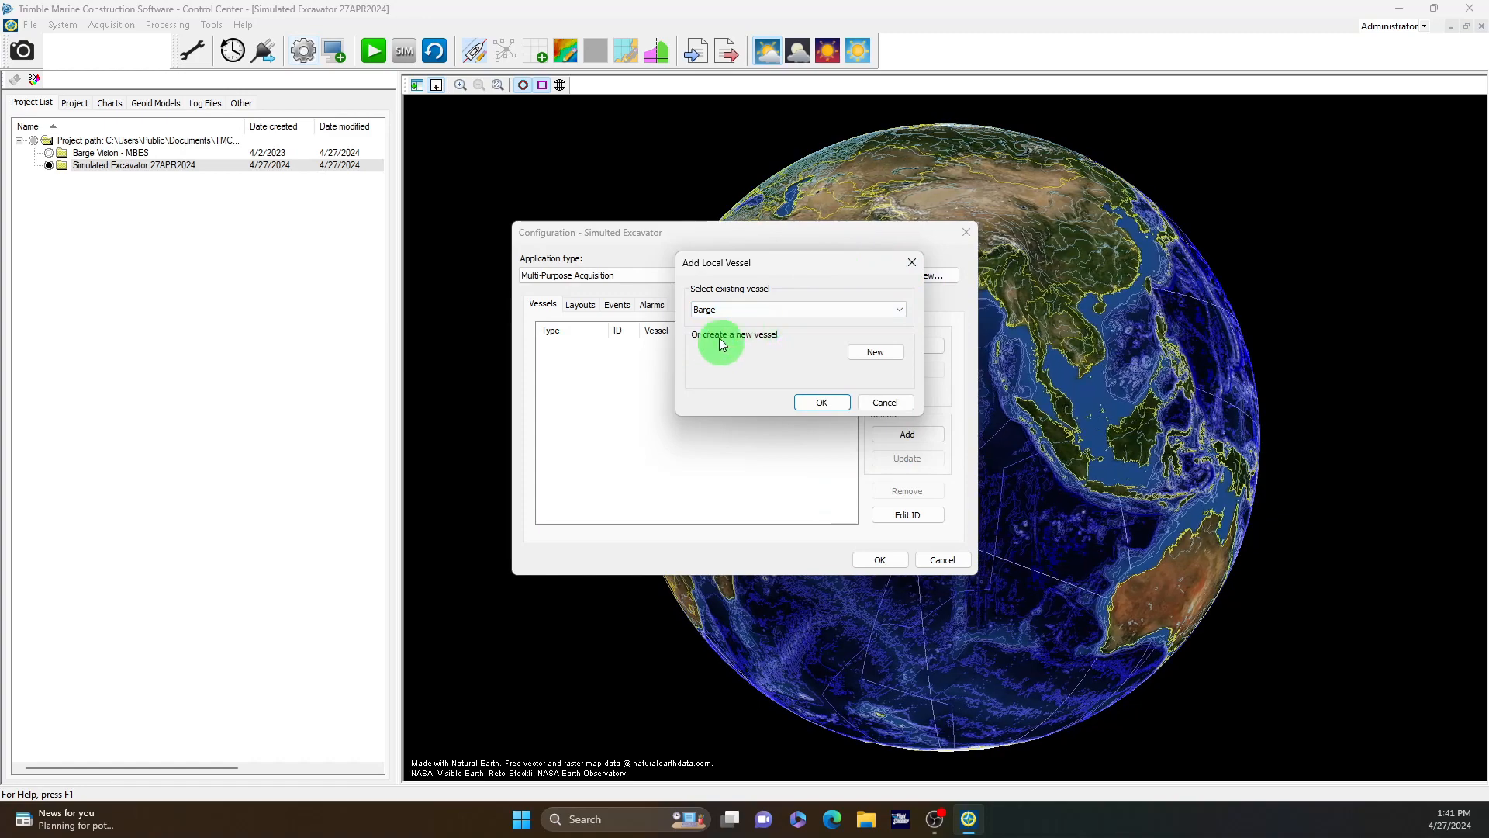
click(875, 352)
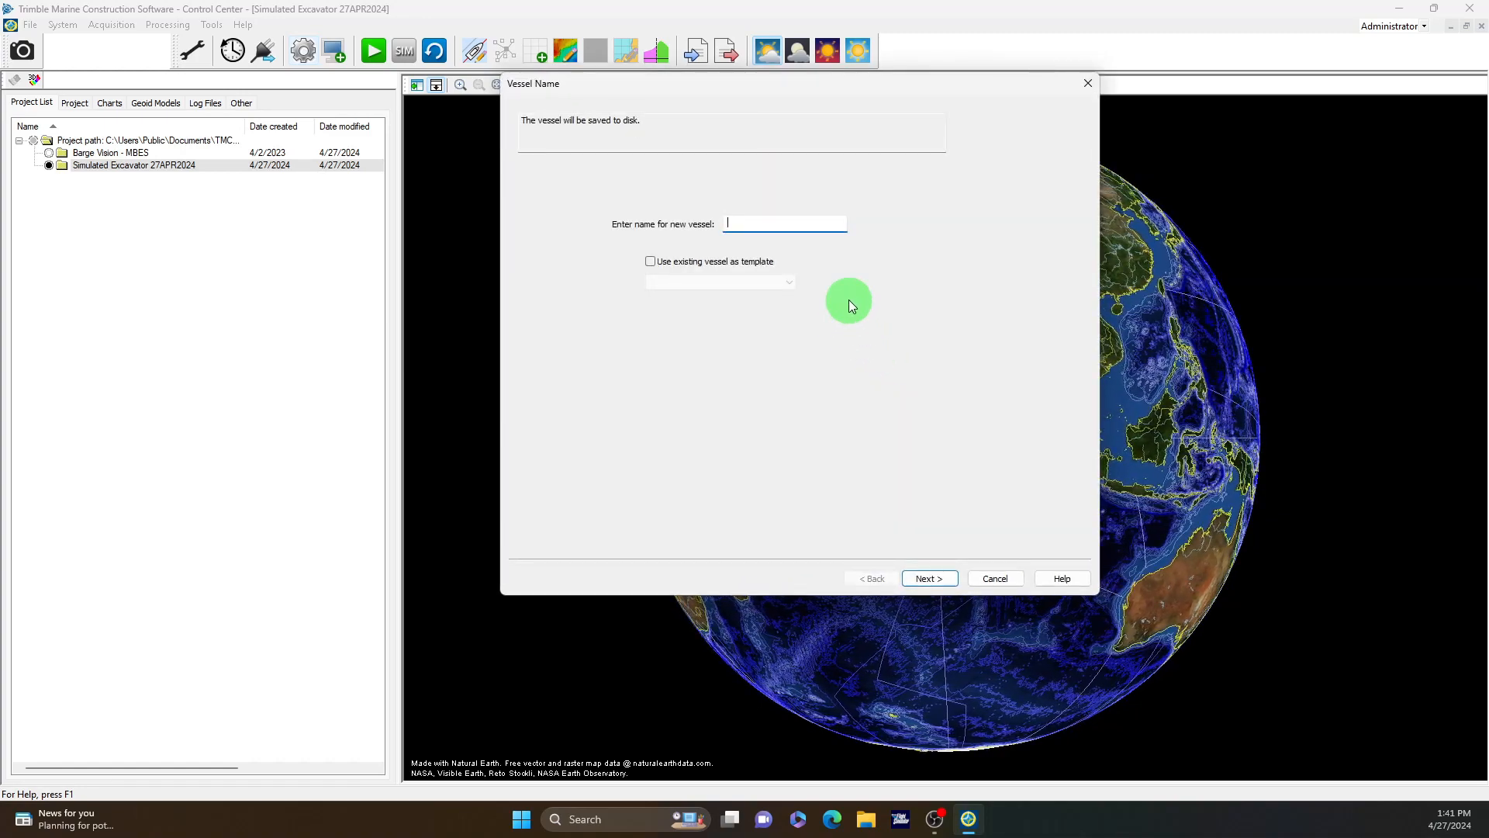
text(Sim Exc )
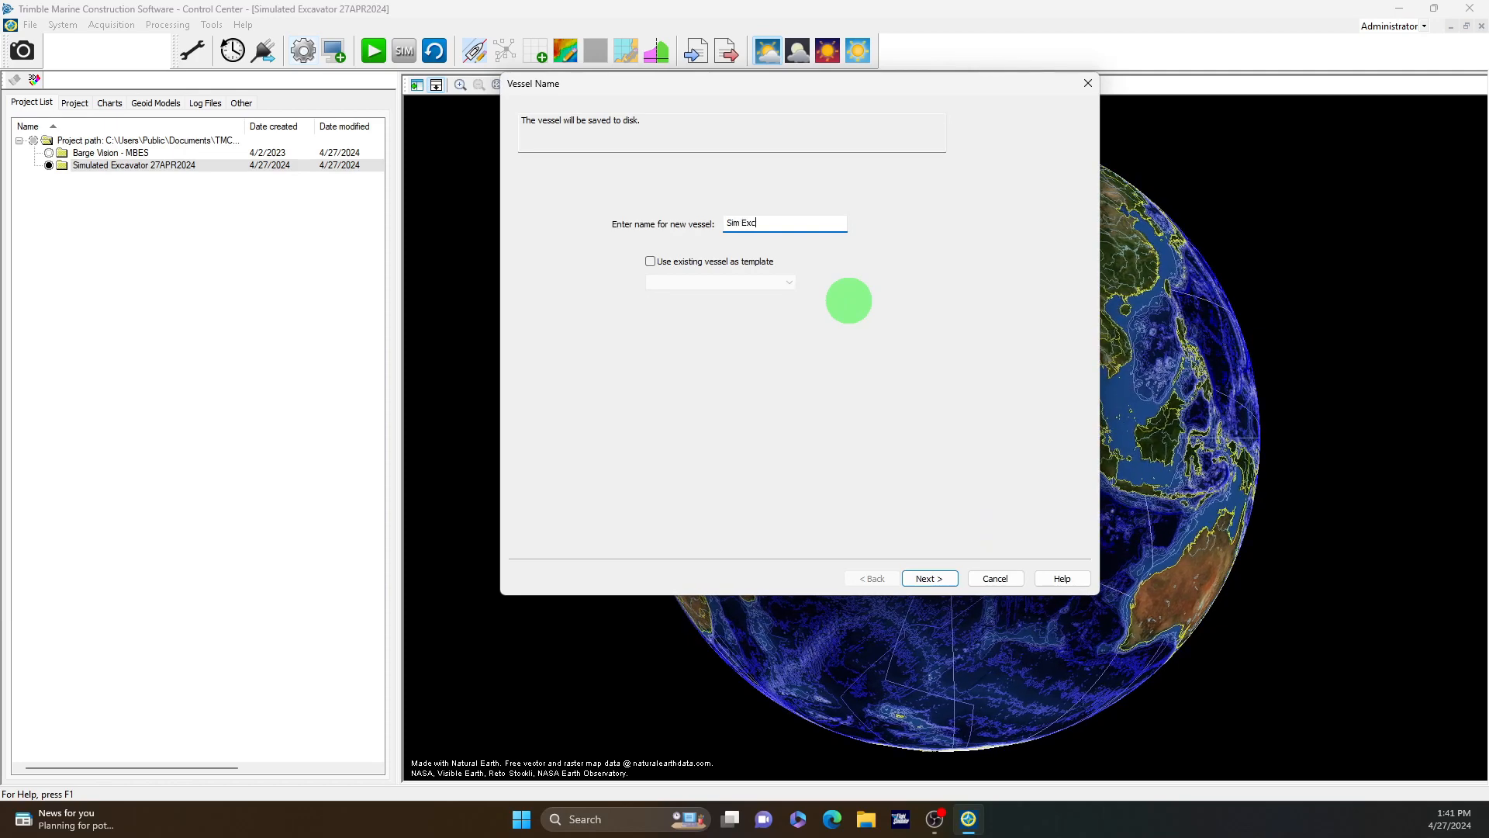
text(27APR2024)
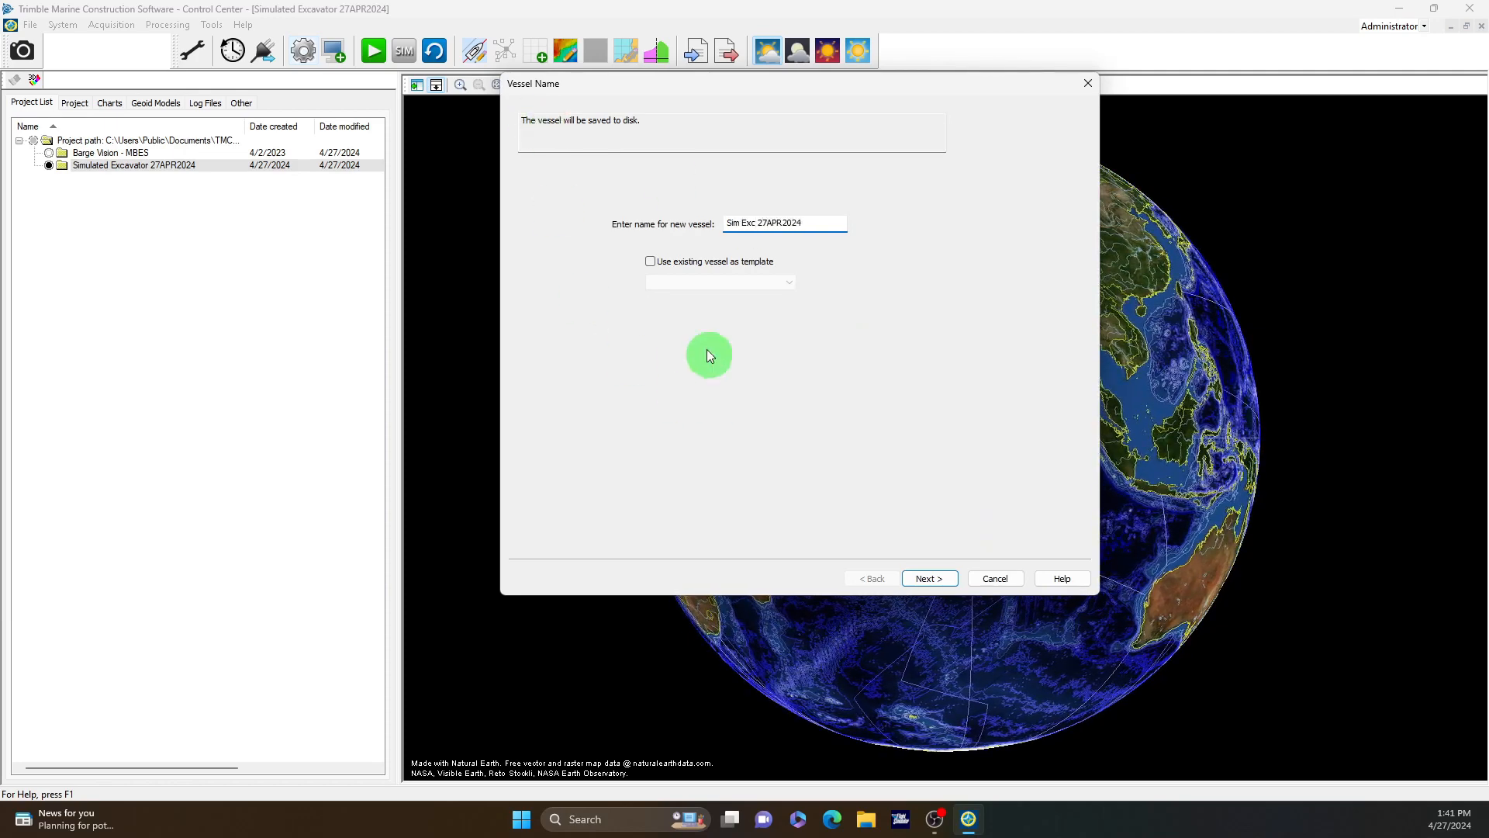
click(650, 261)
click(789, 283)
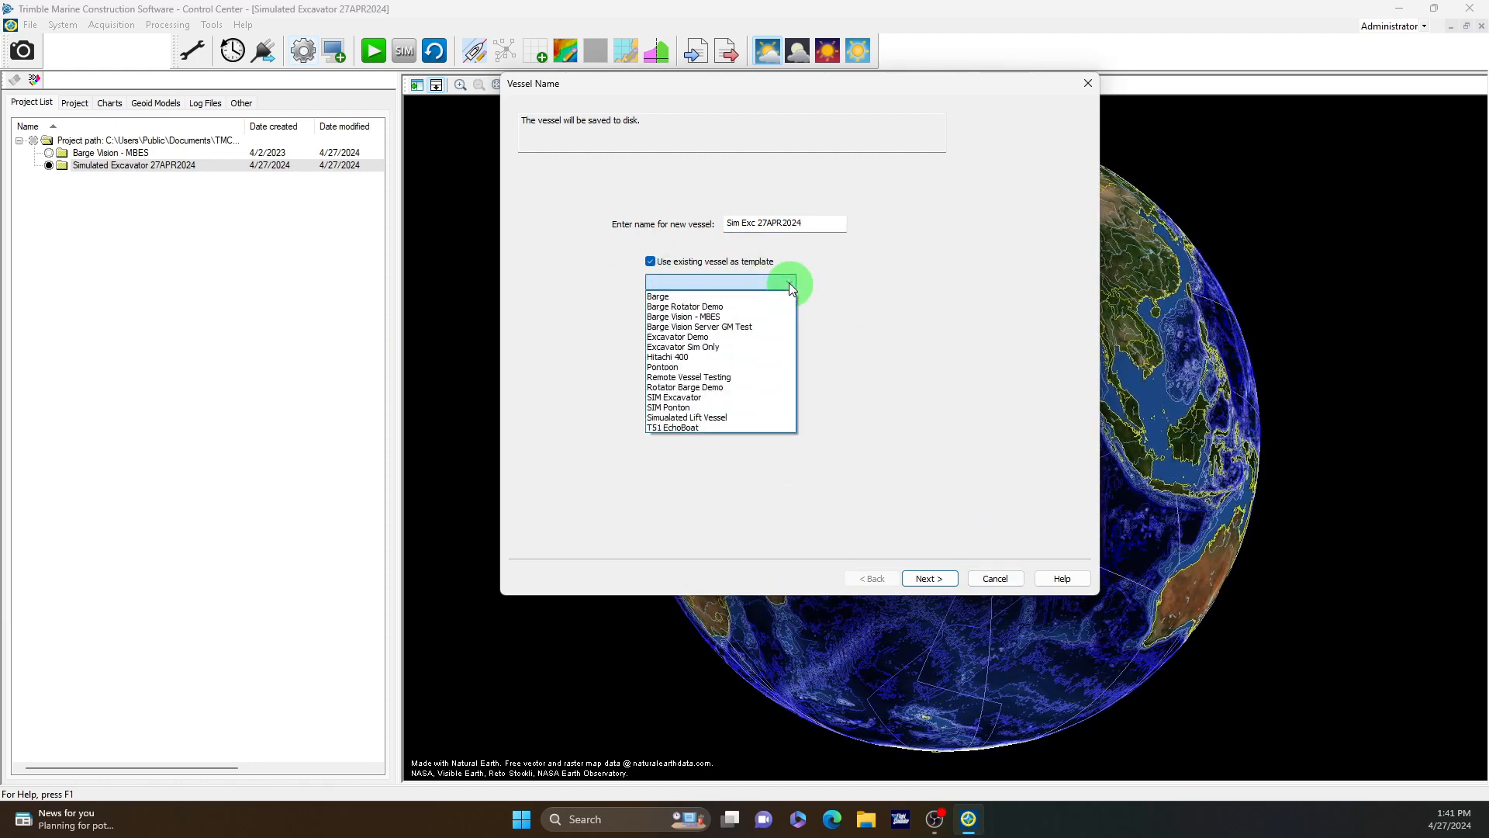
click(892, 282)
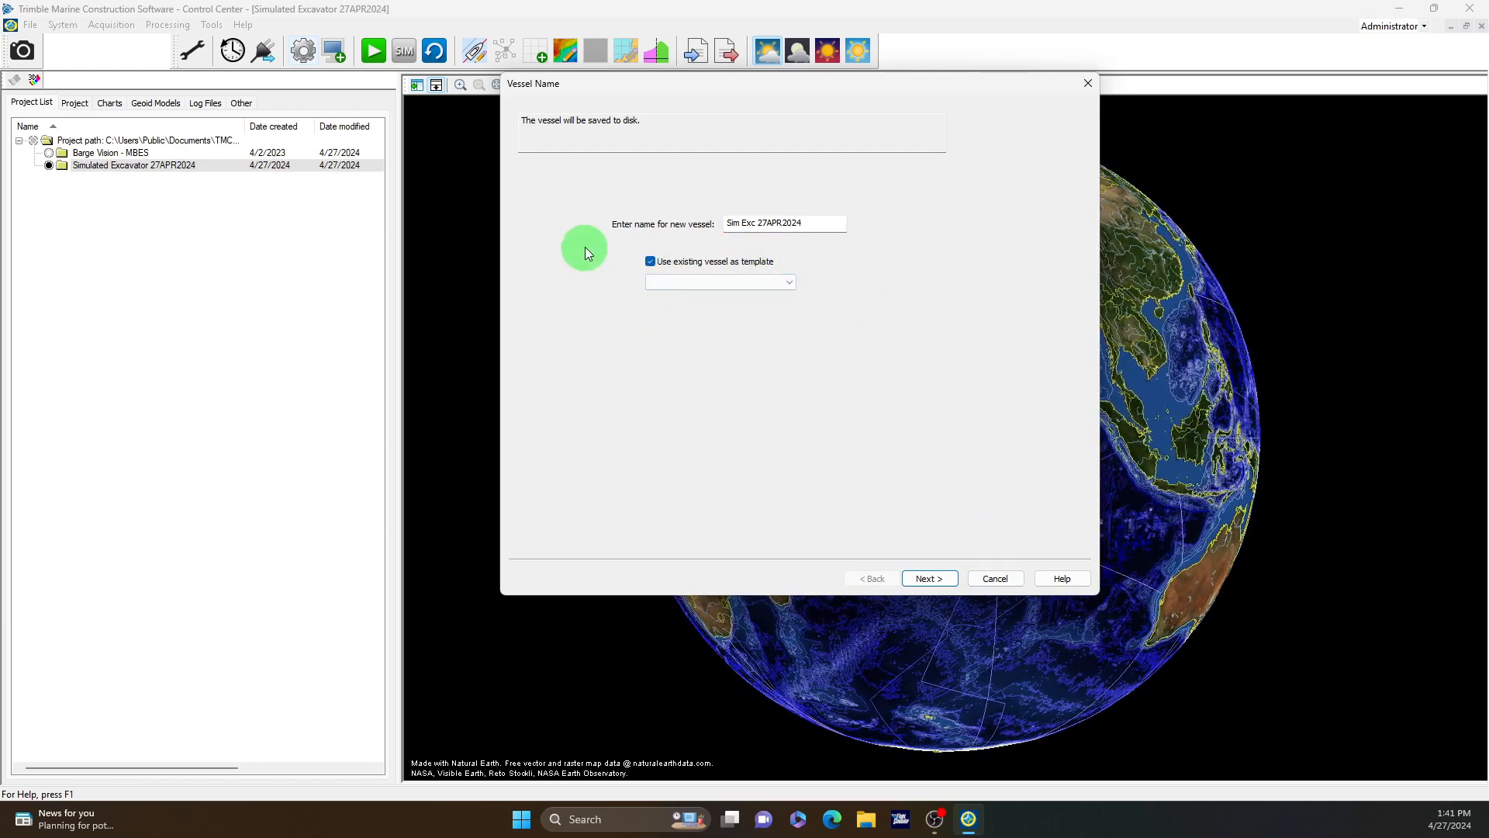
click(650, 262)
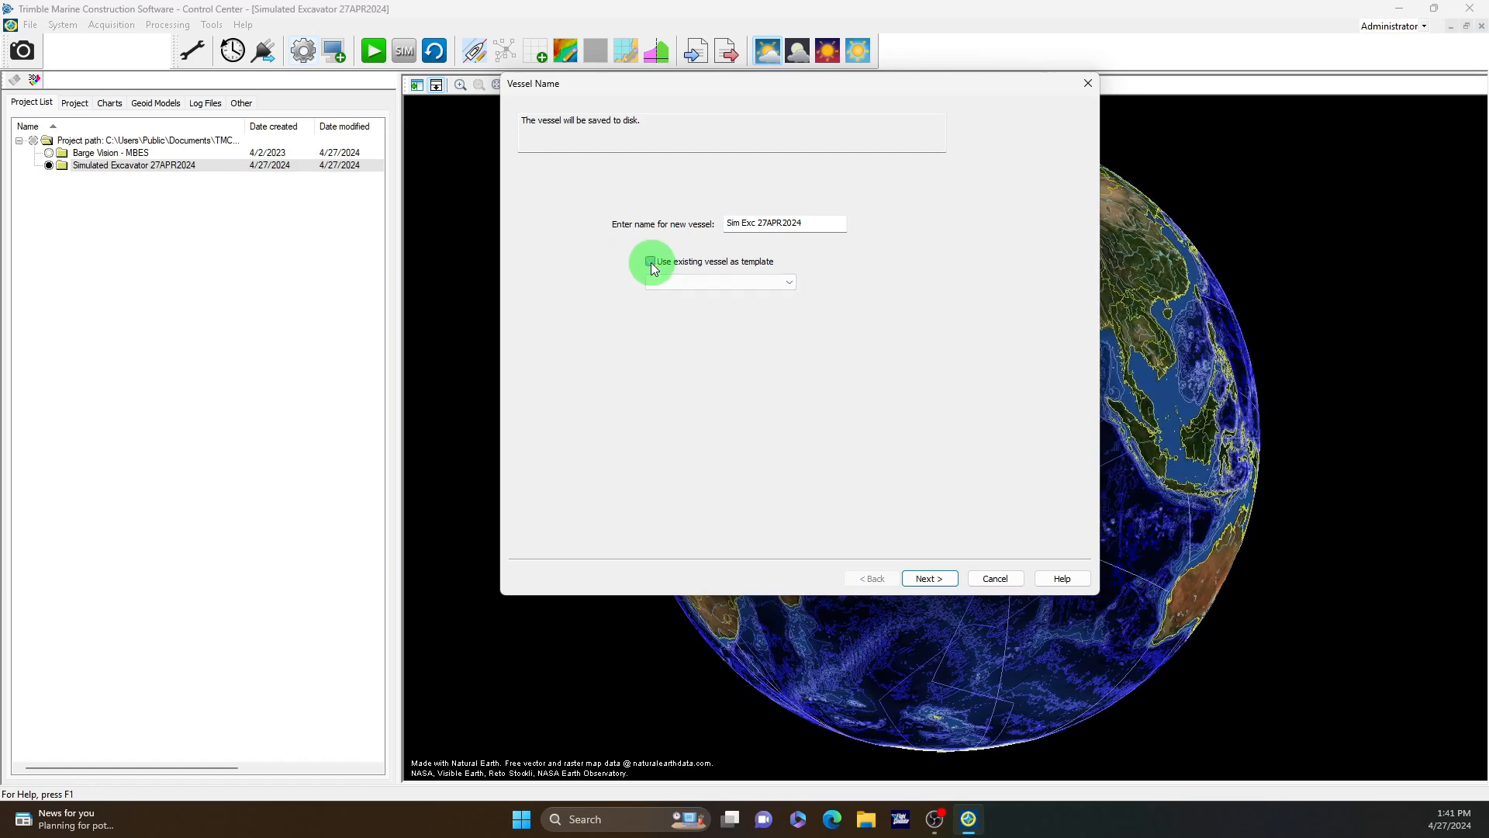
Step: Complete the new vessel without a template, accepting the default geometry, guidance, alarm and other settings, and save the configuration
click(954, 576)
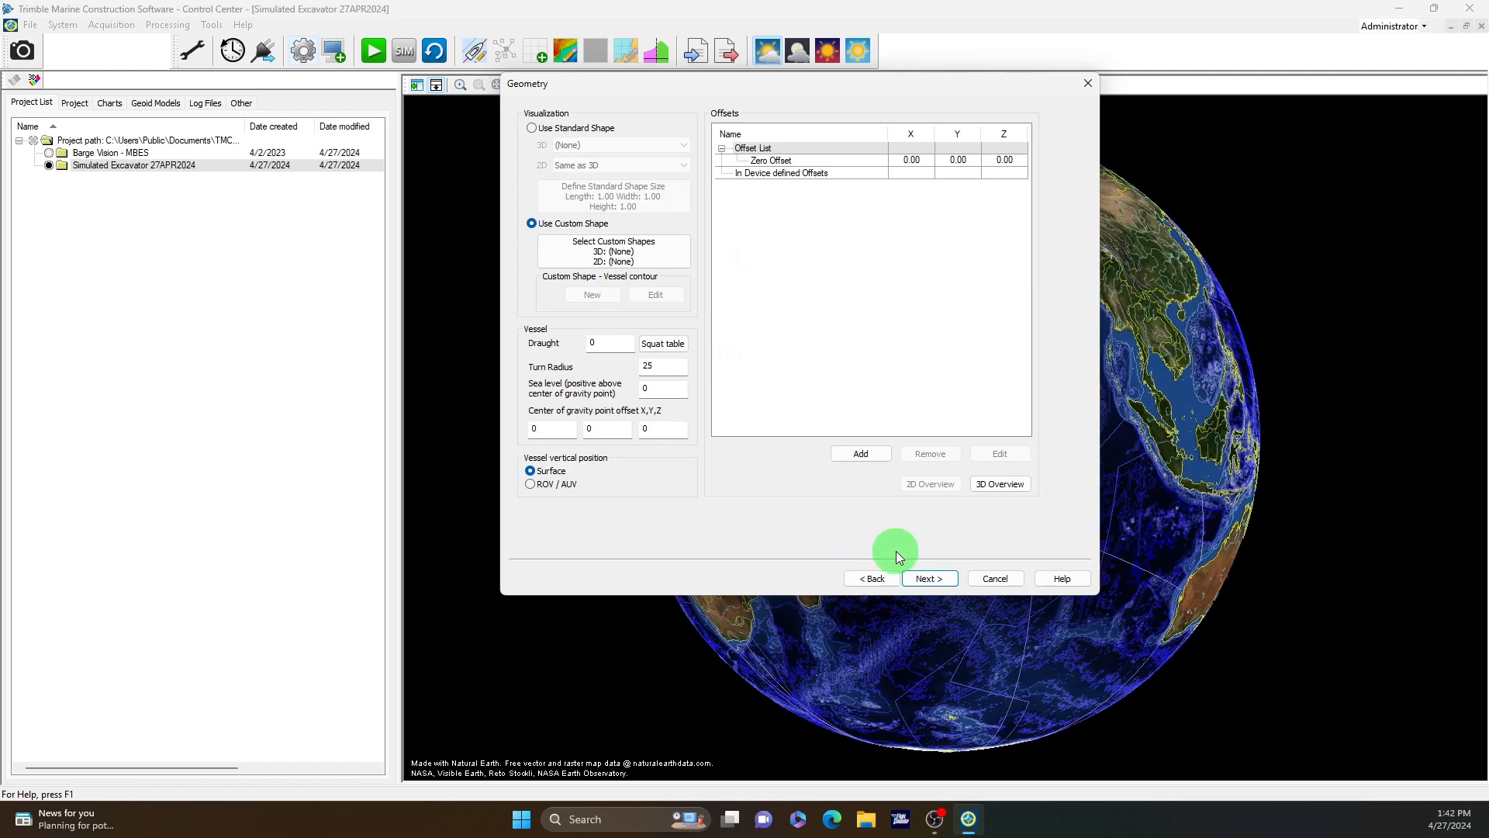
click(927, 578)
click(928, 578)
click(927, 578)
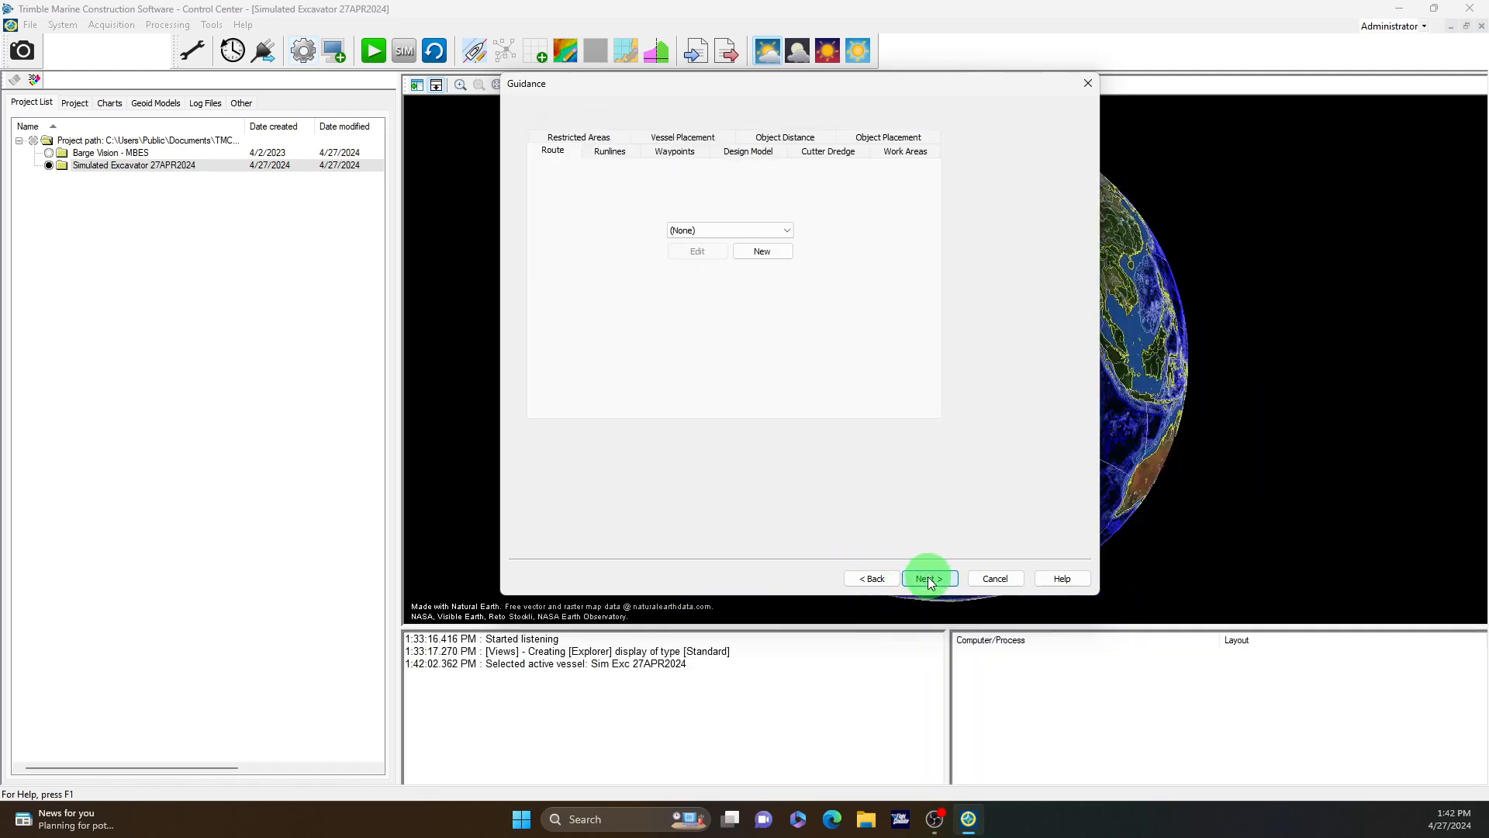
click(929, 578)
click(930, 578)
click(929, 577)
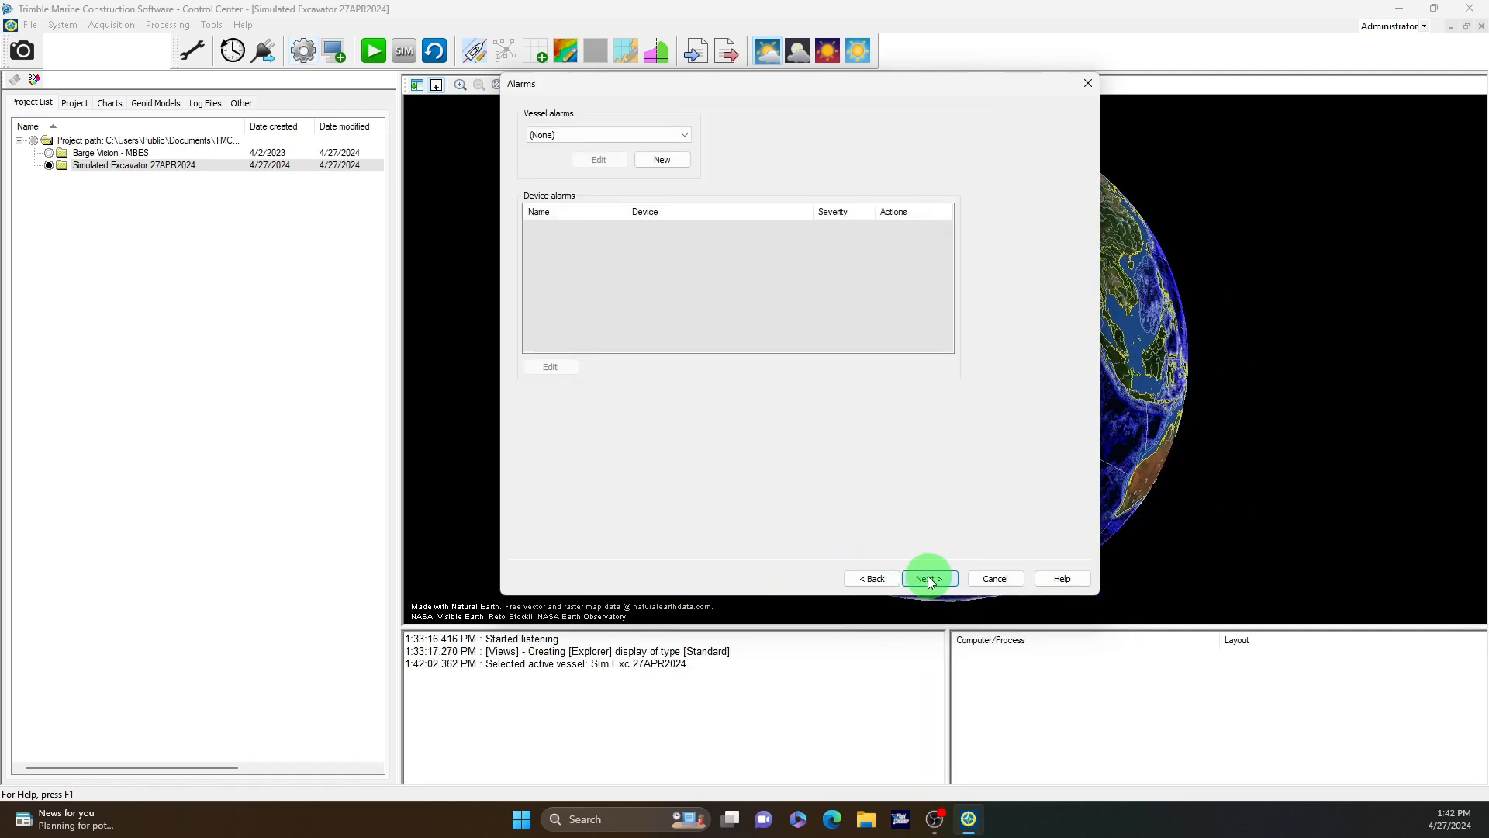
click(928, 578)
click(929, 577)
click(881, 560)
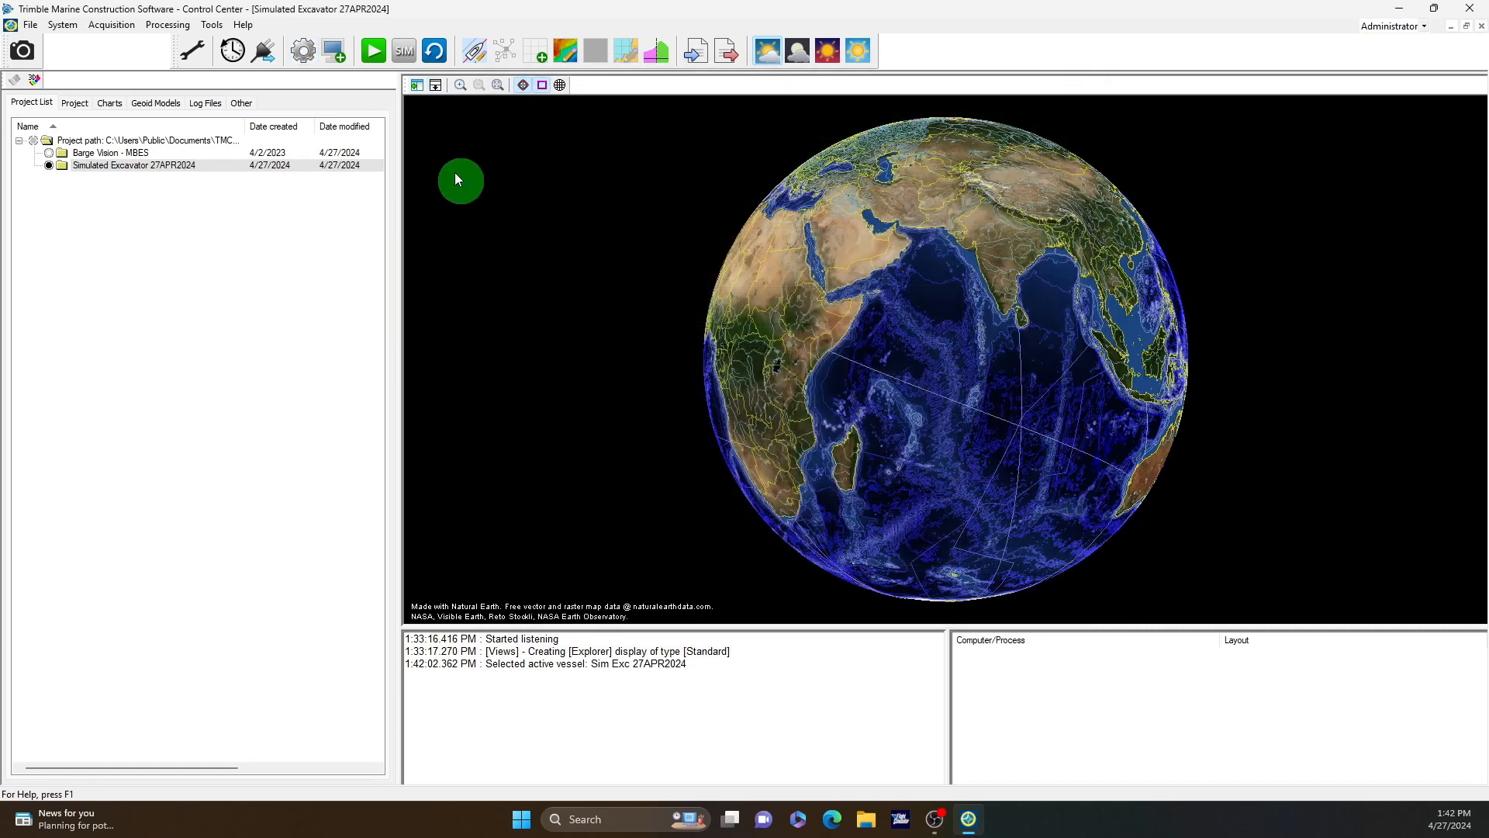
Step: Edit the local vessel of the Simulted Excavator configuration and give it the standard 3D shape Excavator PT Cabin
click(310, 53)
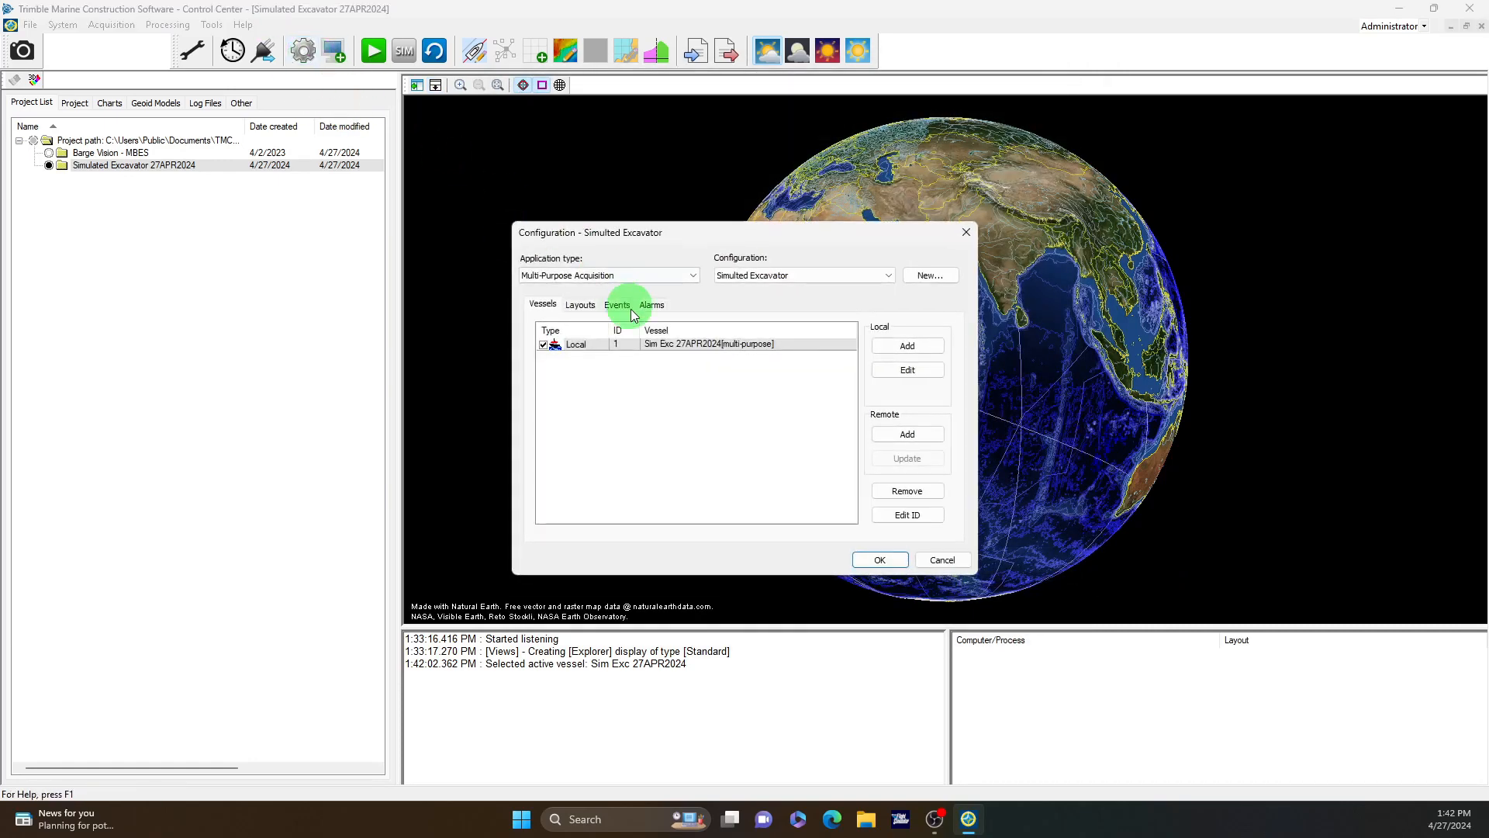
click(563, 343)
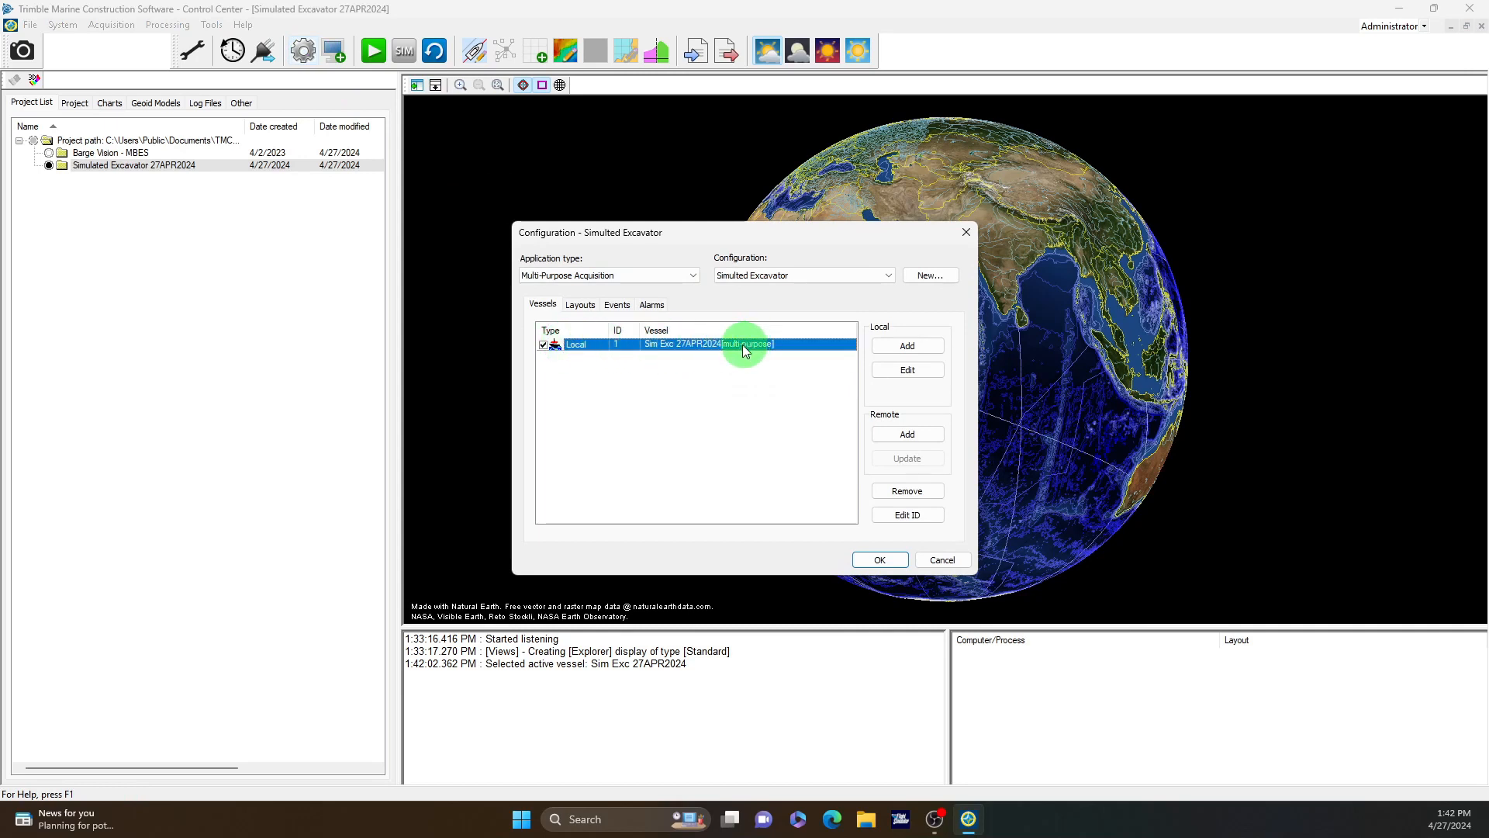
click(907, 370)
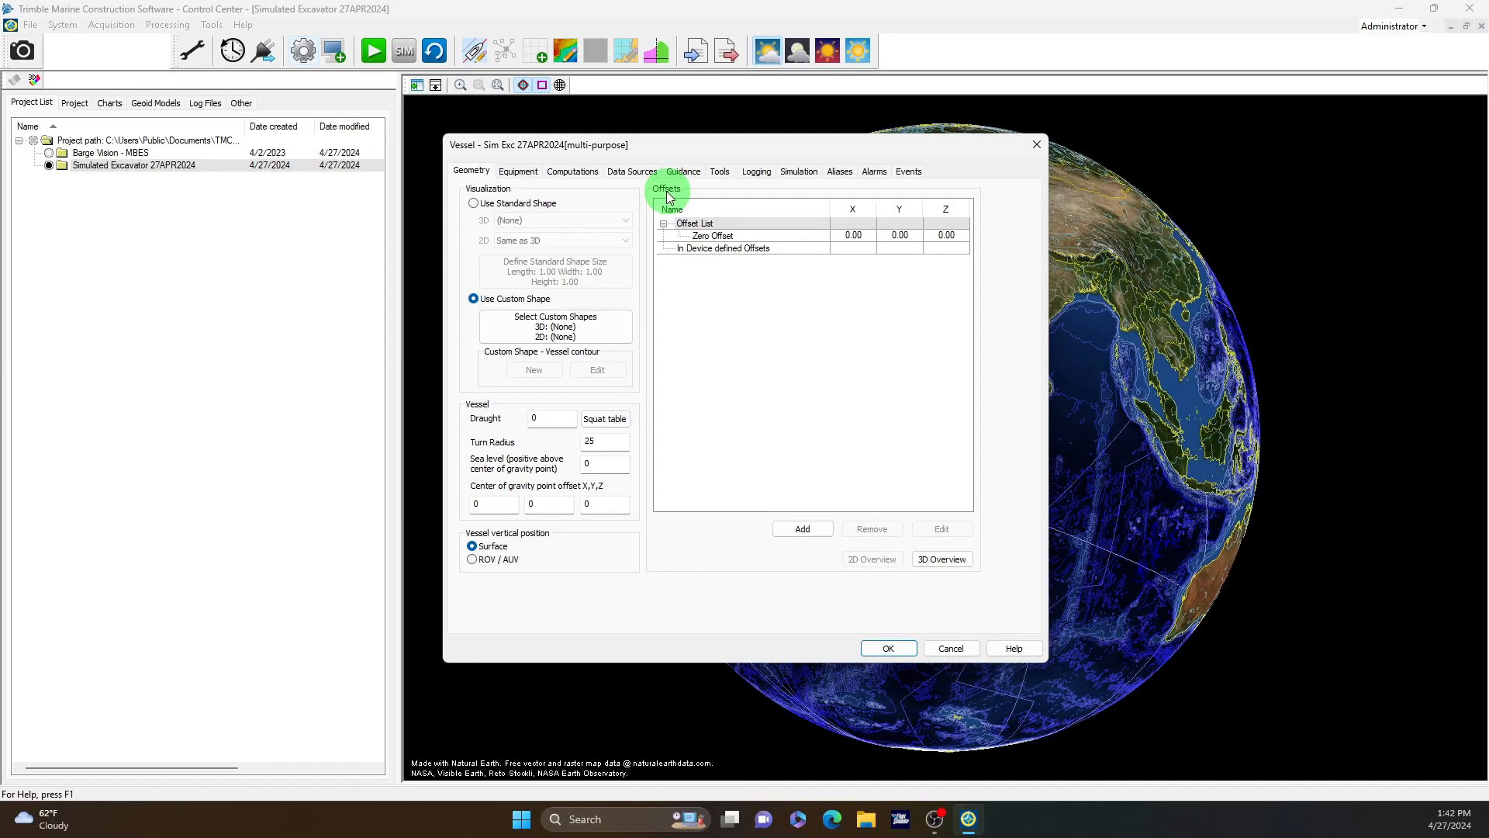
click(474, 204)
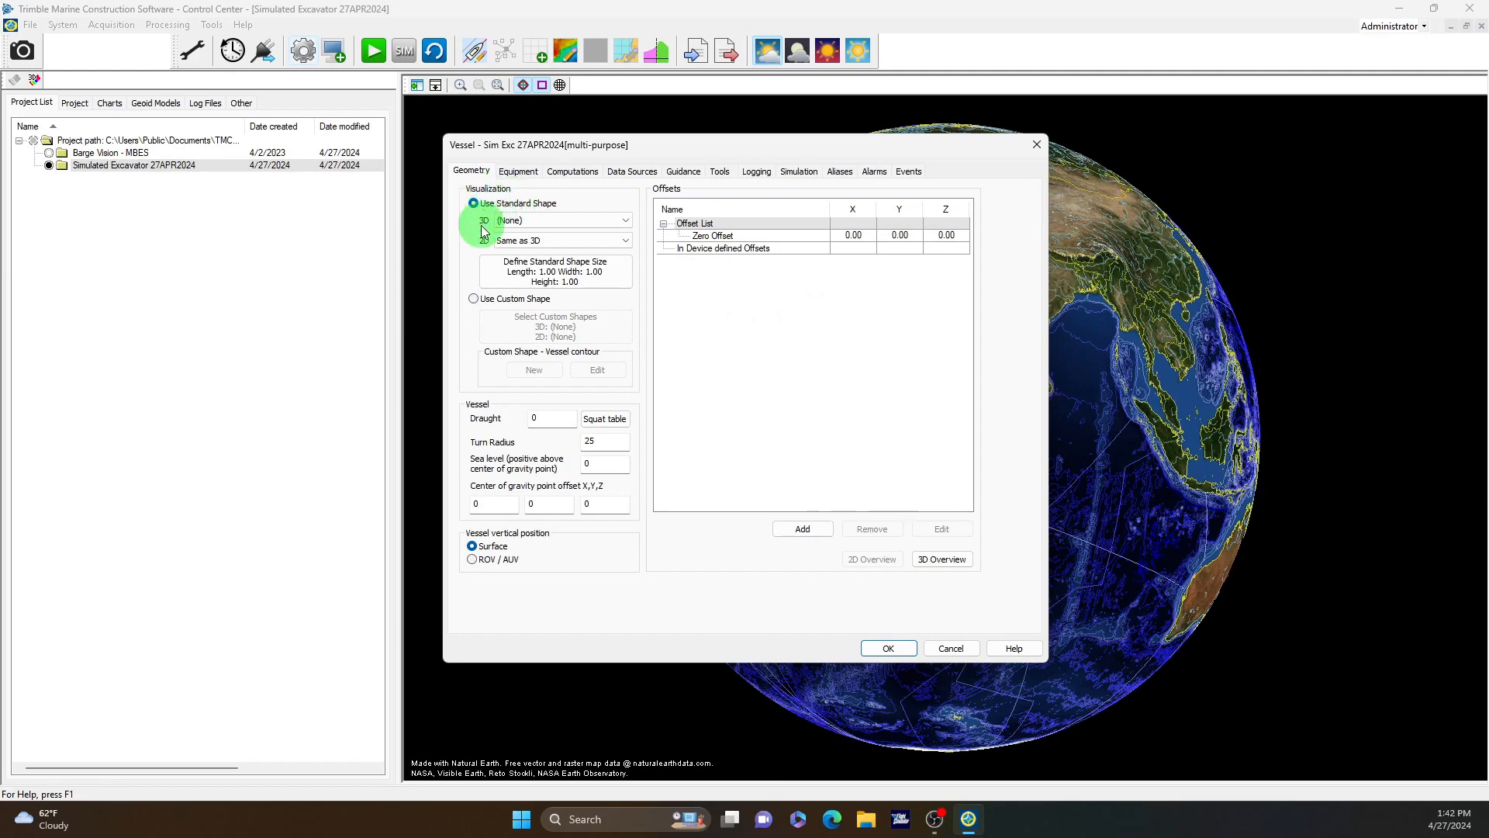
click(474, 299)
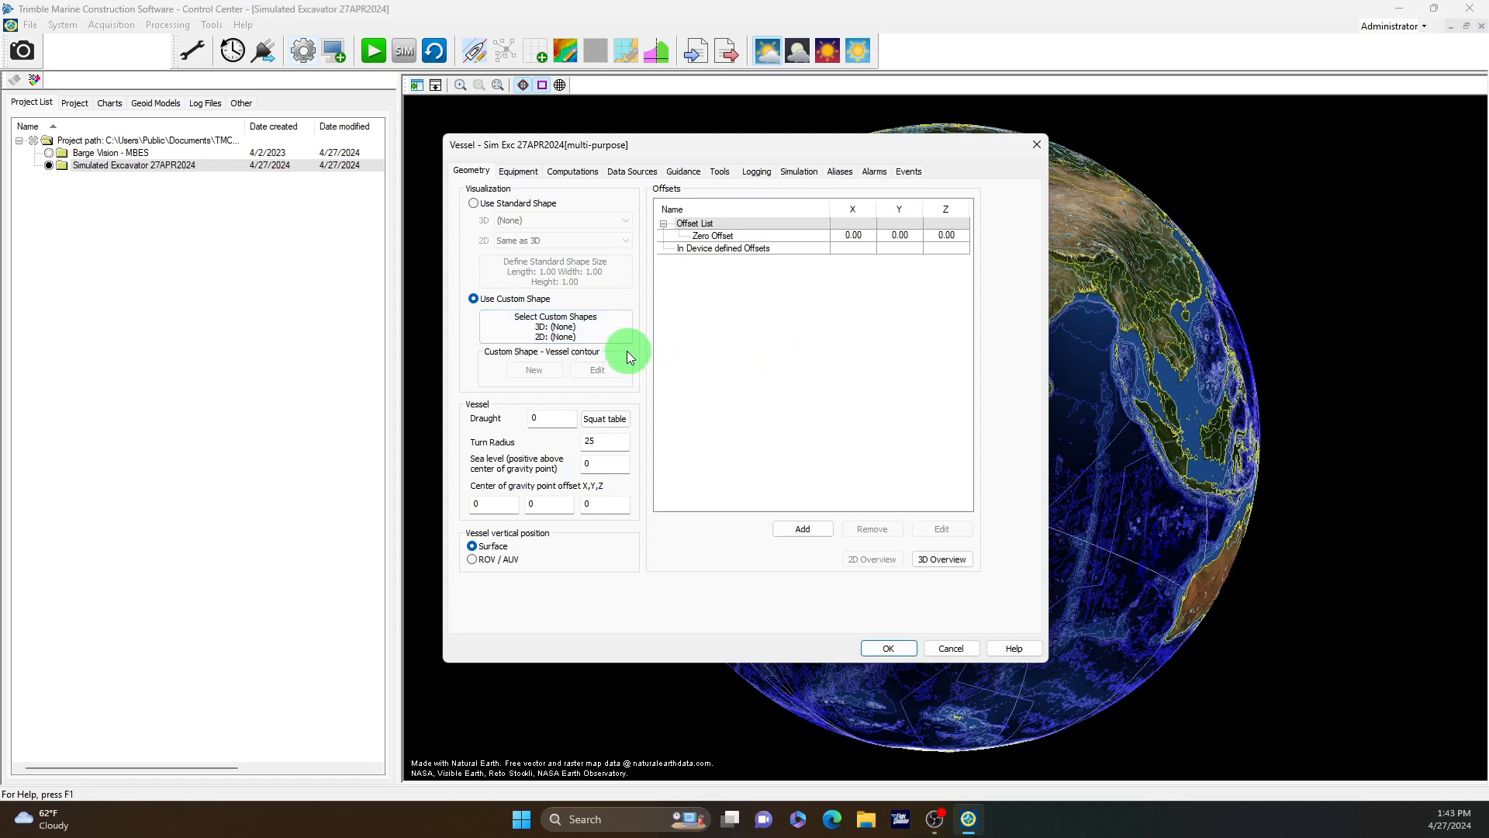
click(473, 203)
click(581, 221)
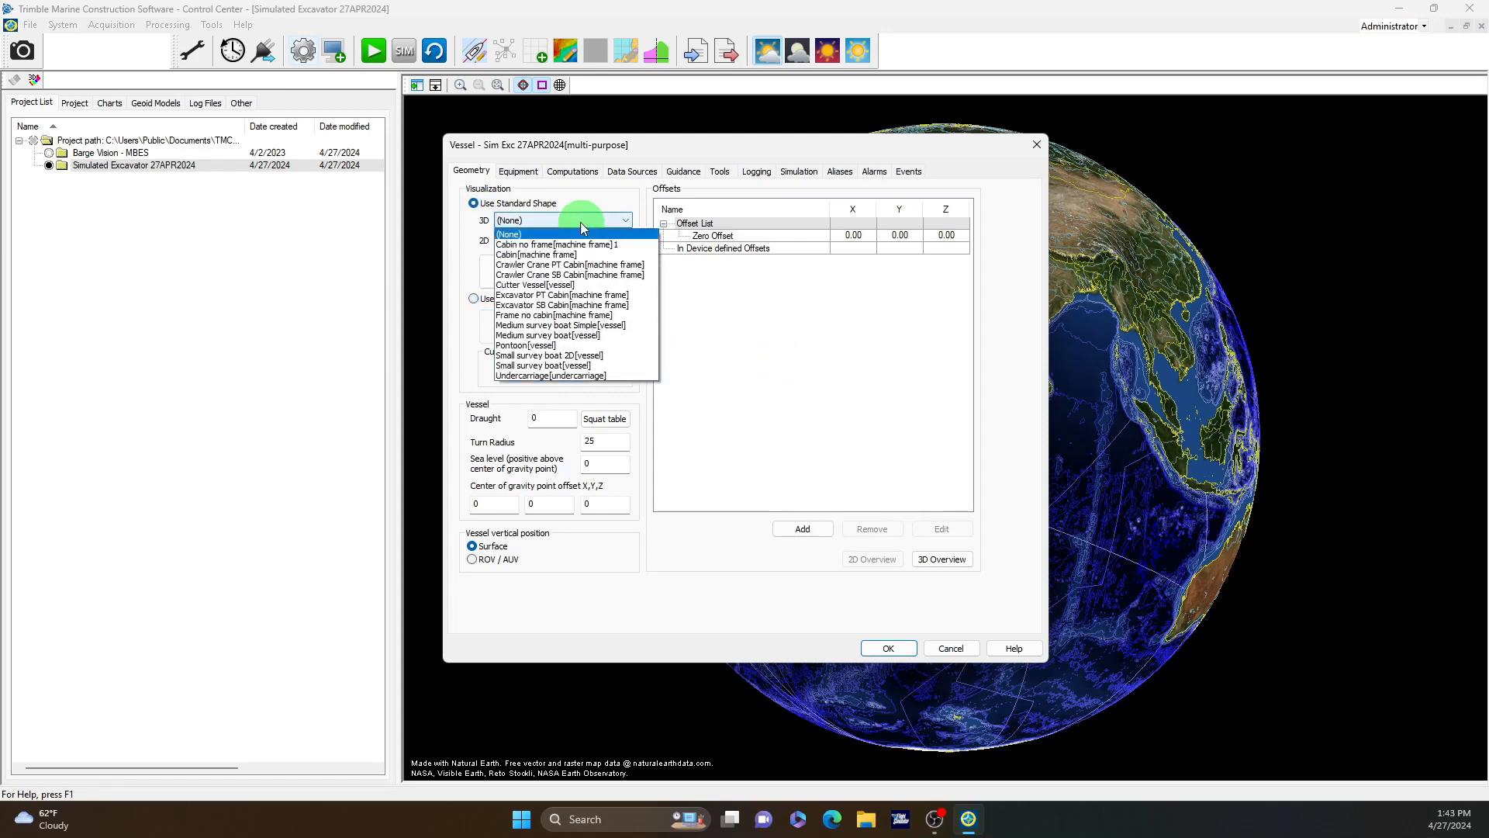
click(625, 297)
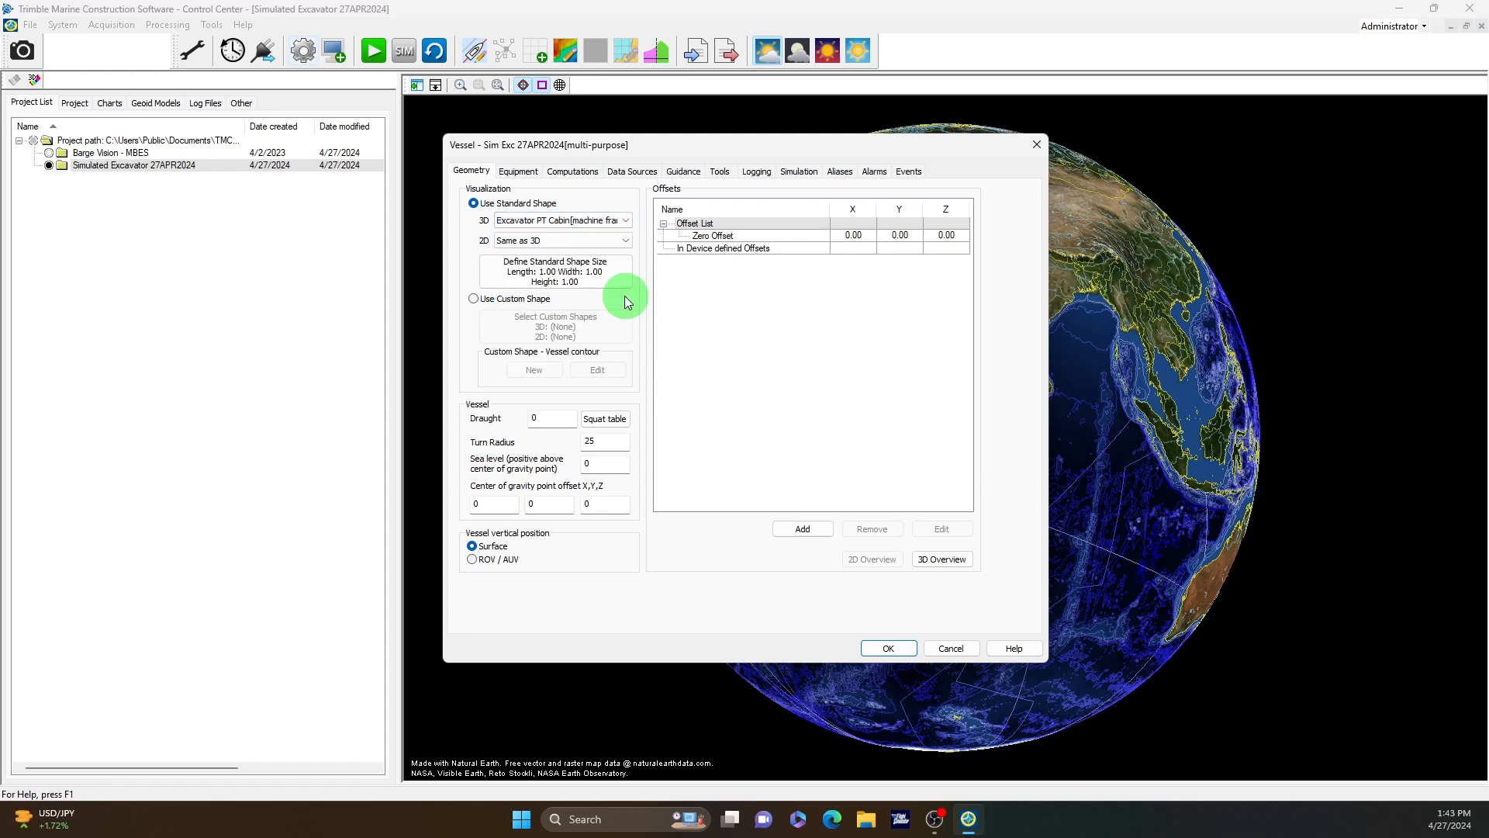
Step: Define the standard shape size as 6 to port, 6 to starboard, 5 to bow, 15 to stern, 0 to keel and 5 to top
click(534, 275)
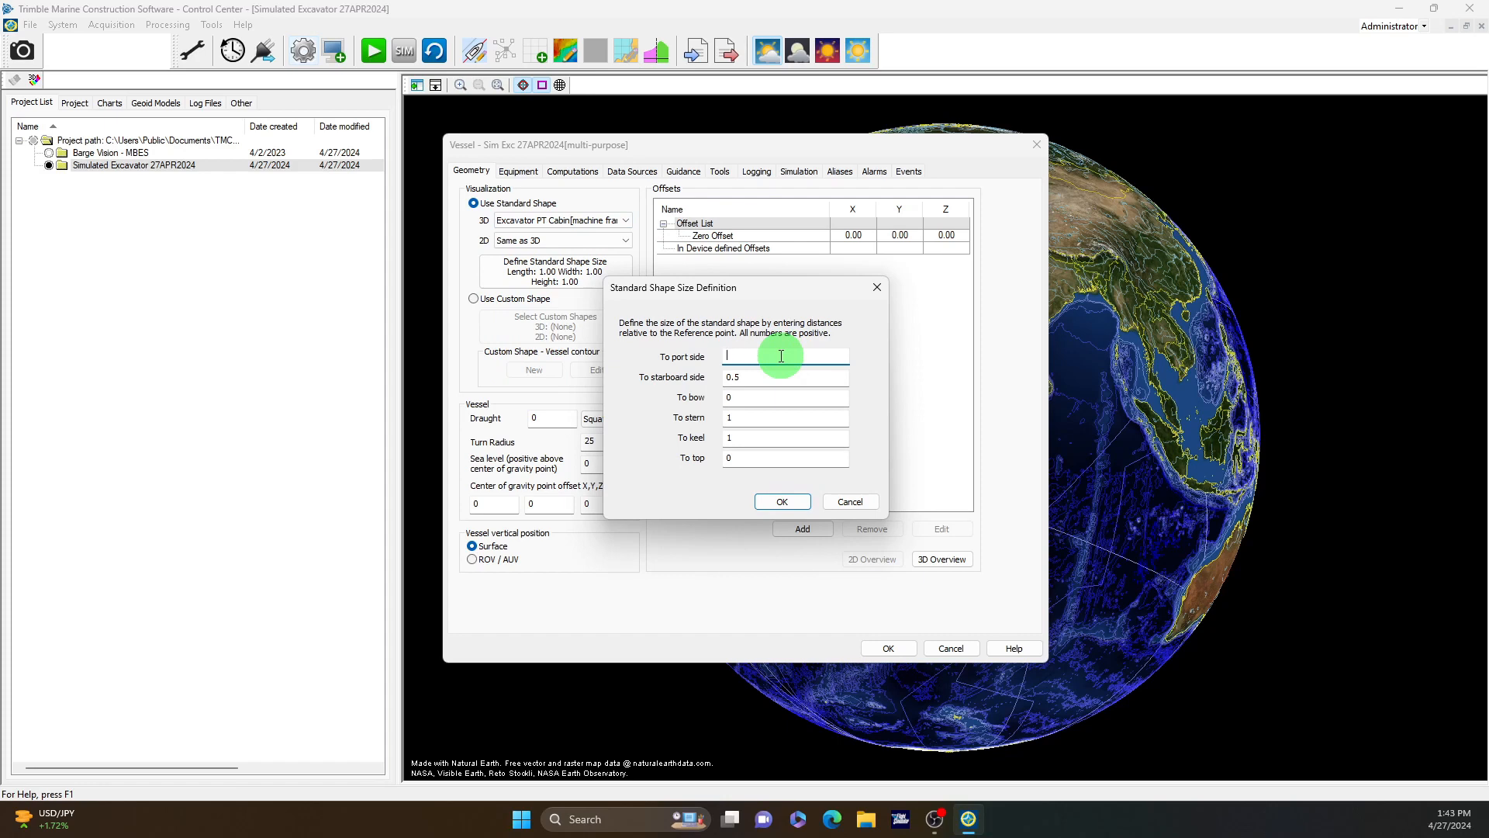
text(6)
key(Tab)
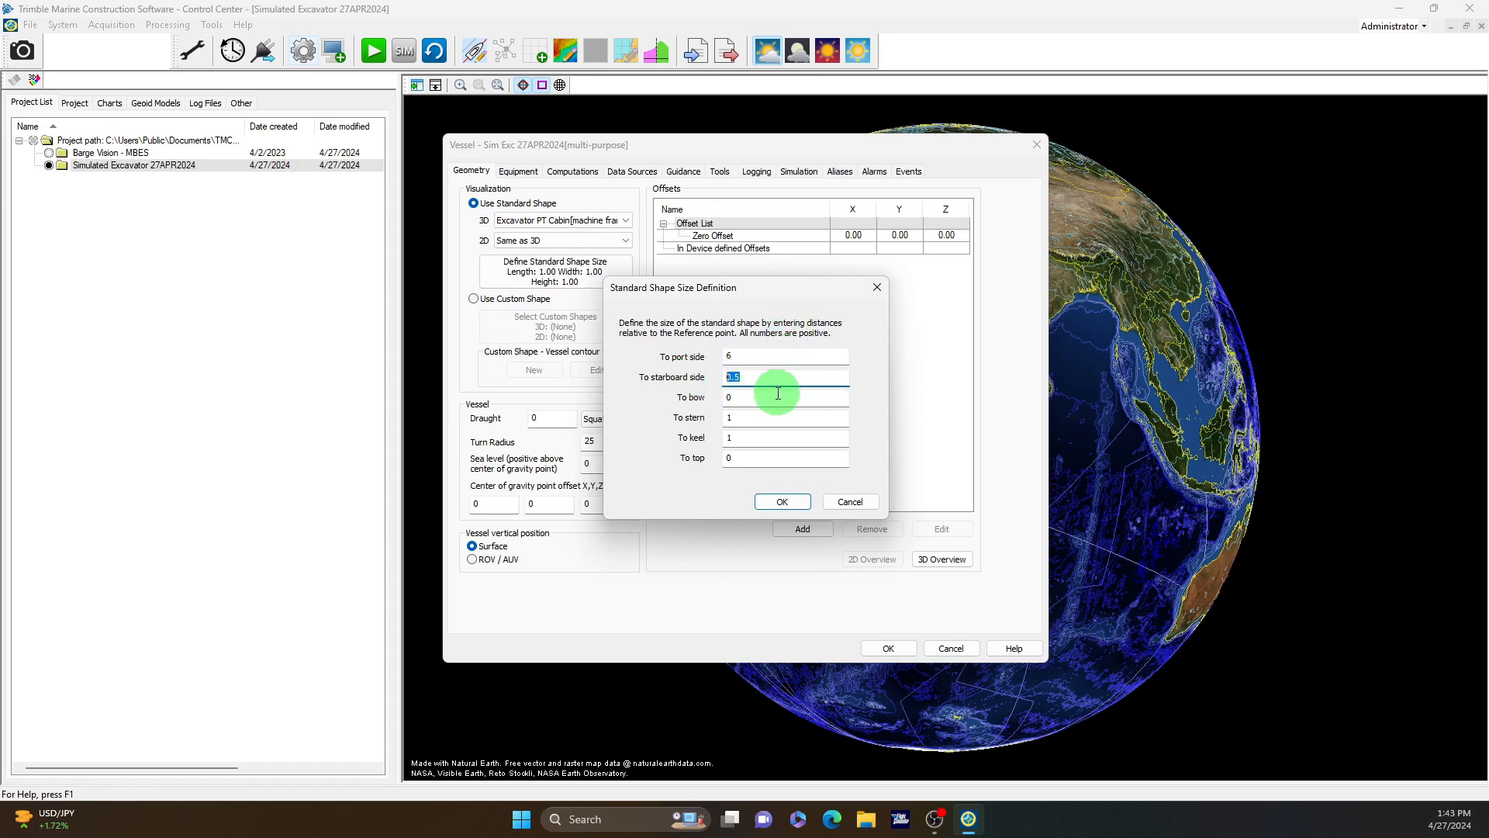
key(Tab)
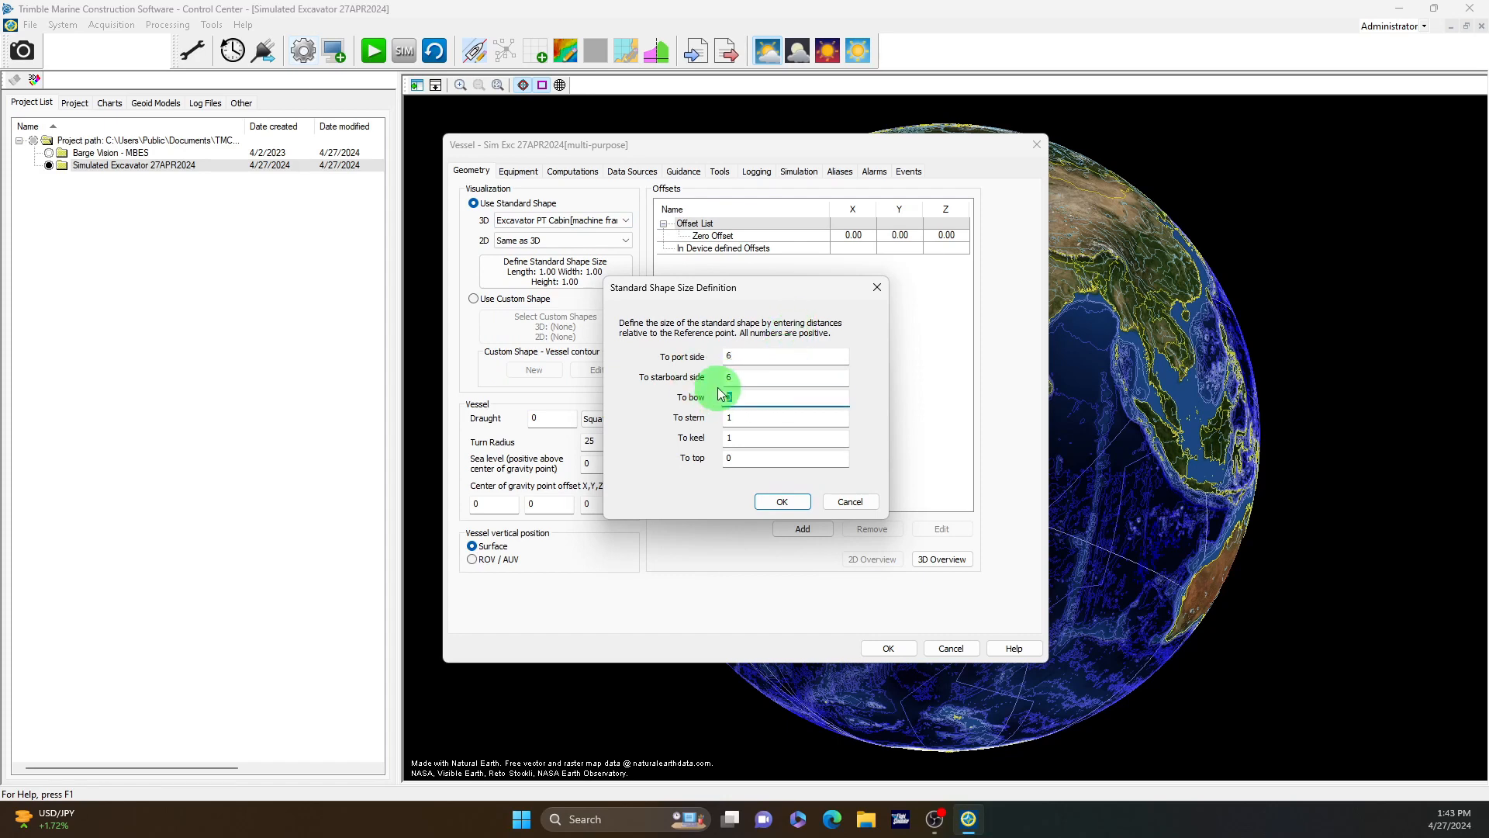
text(5)
key(Tab)
text(15)
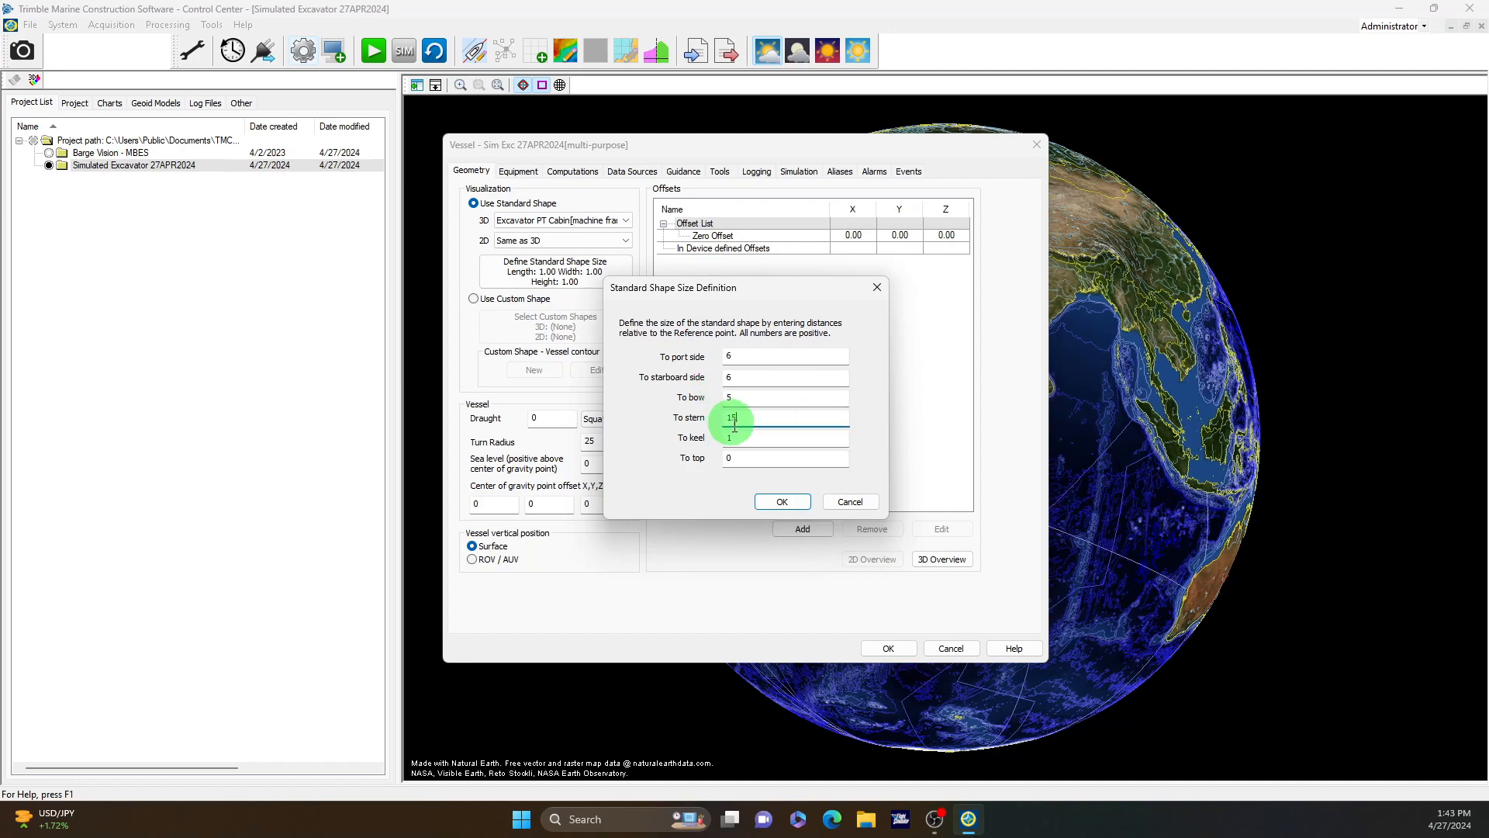
key(Tab)
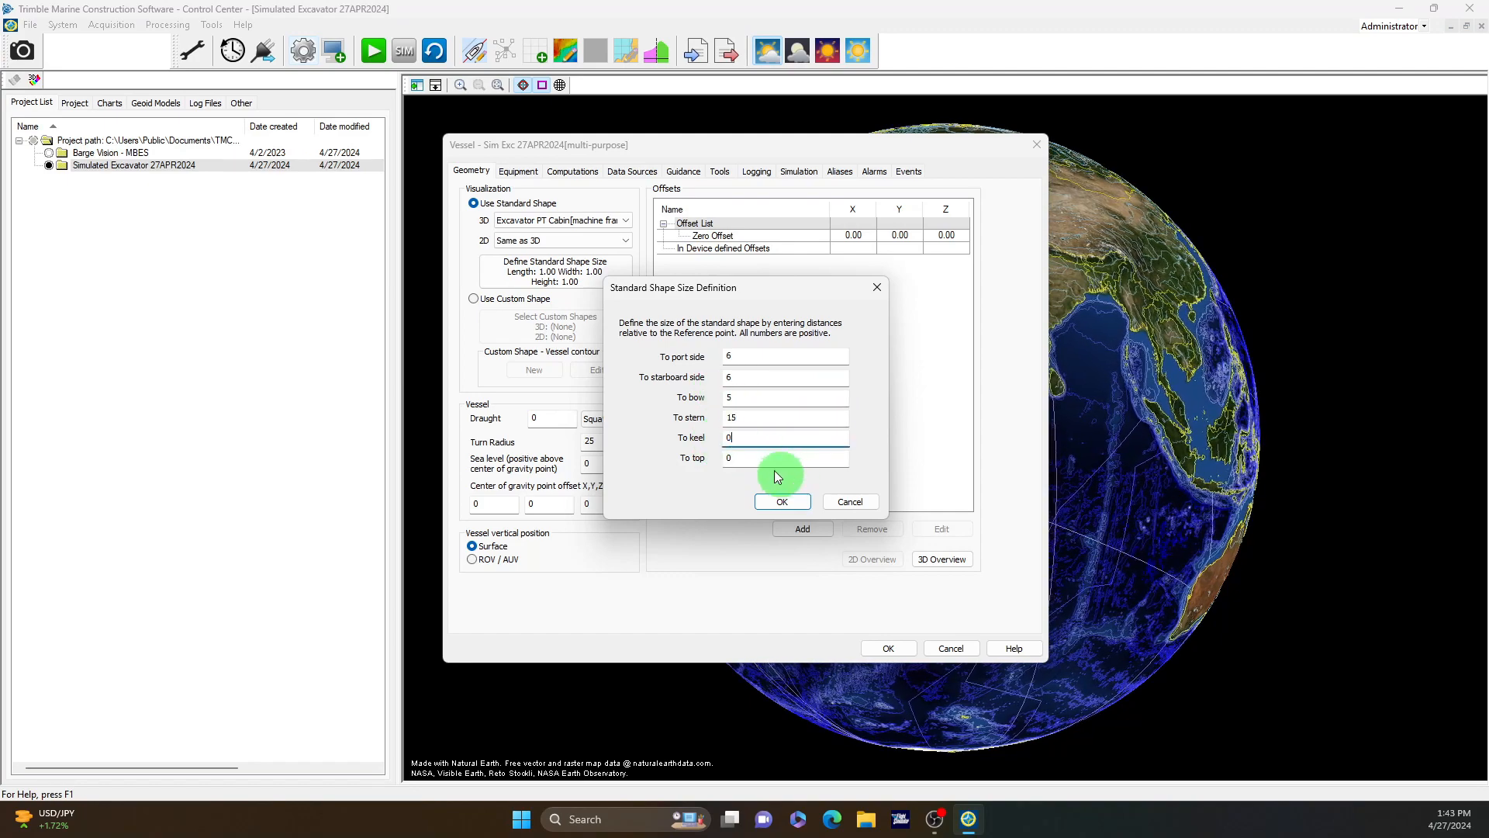
text(0)
key(Tab)
text(5)
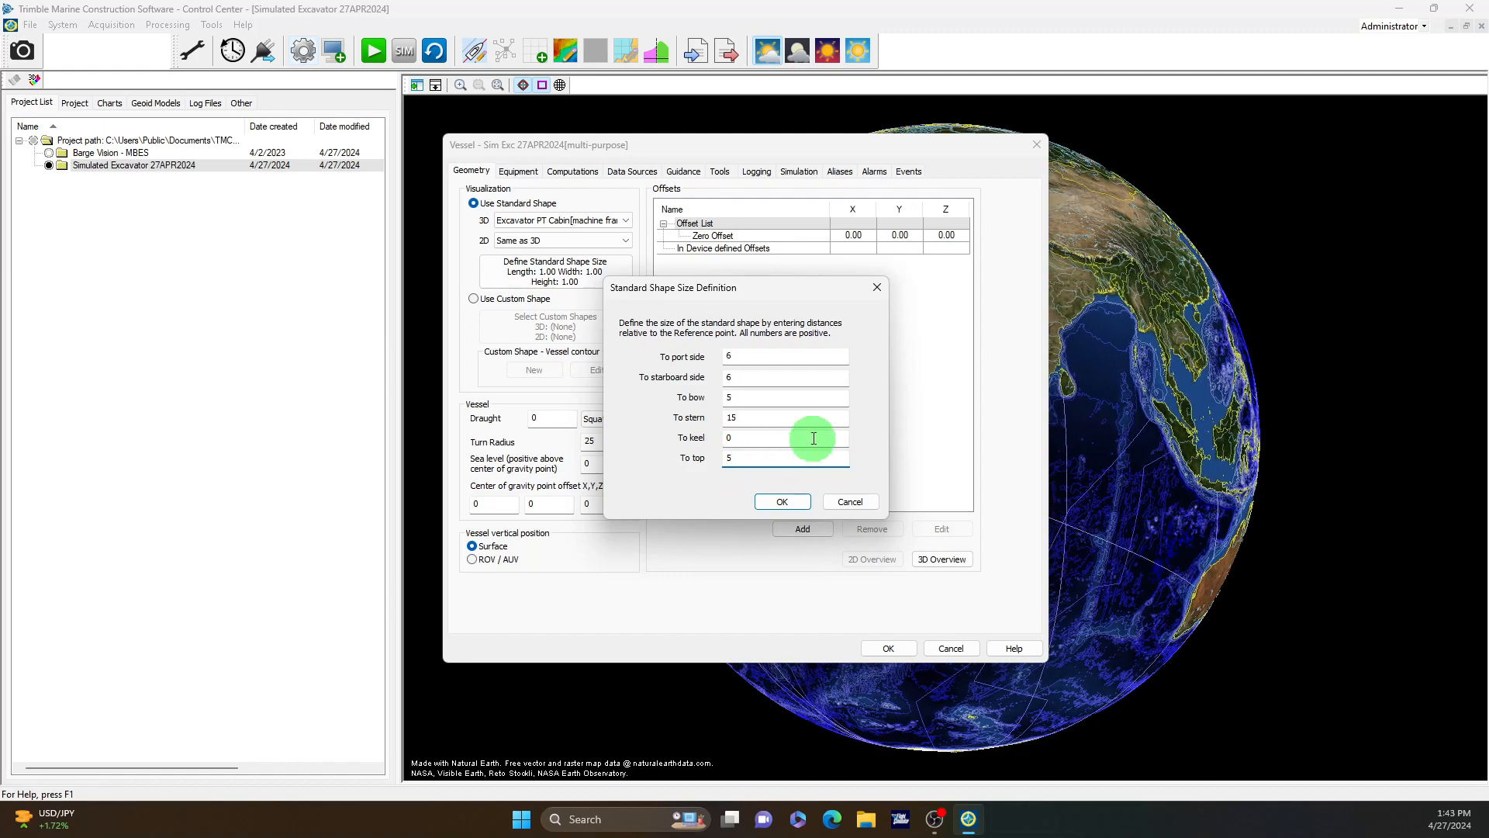
click(781, 504)
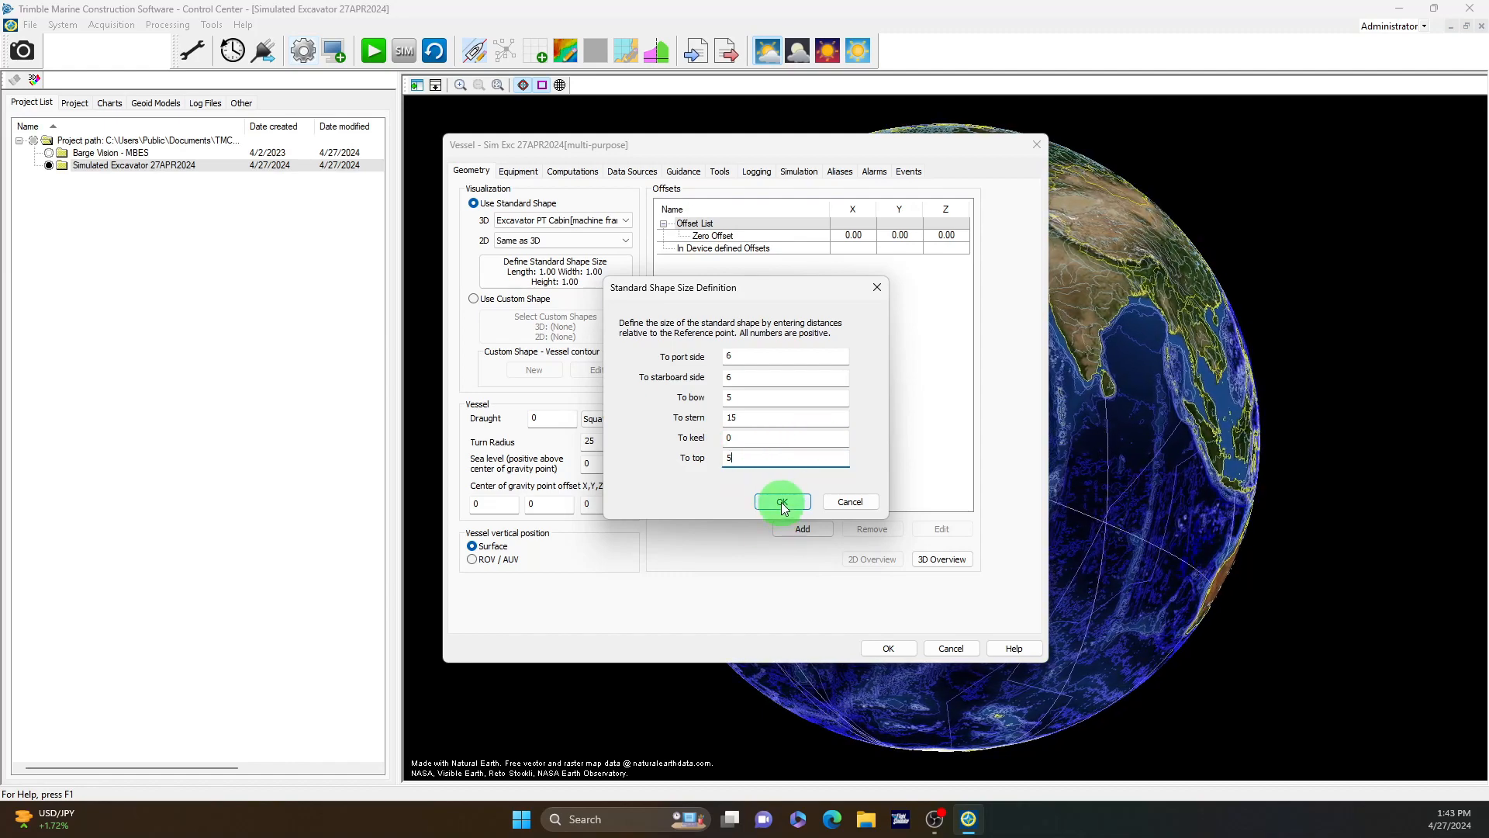
click(782, 503)
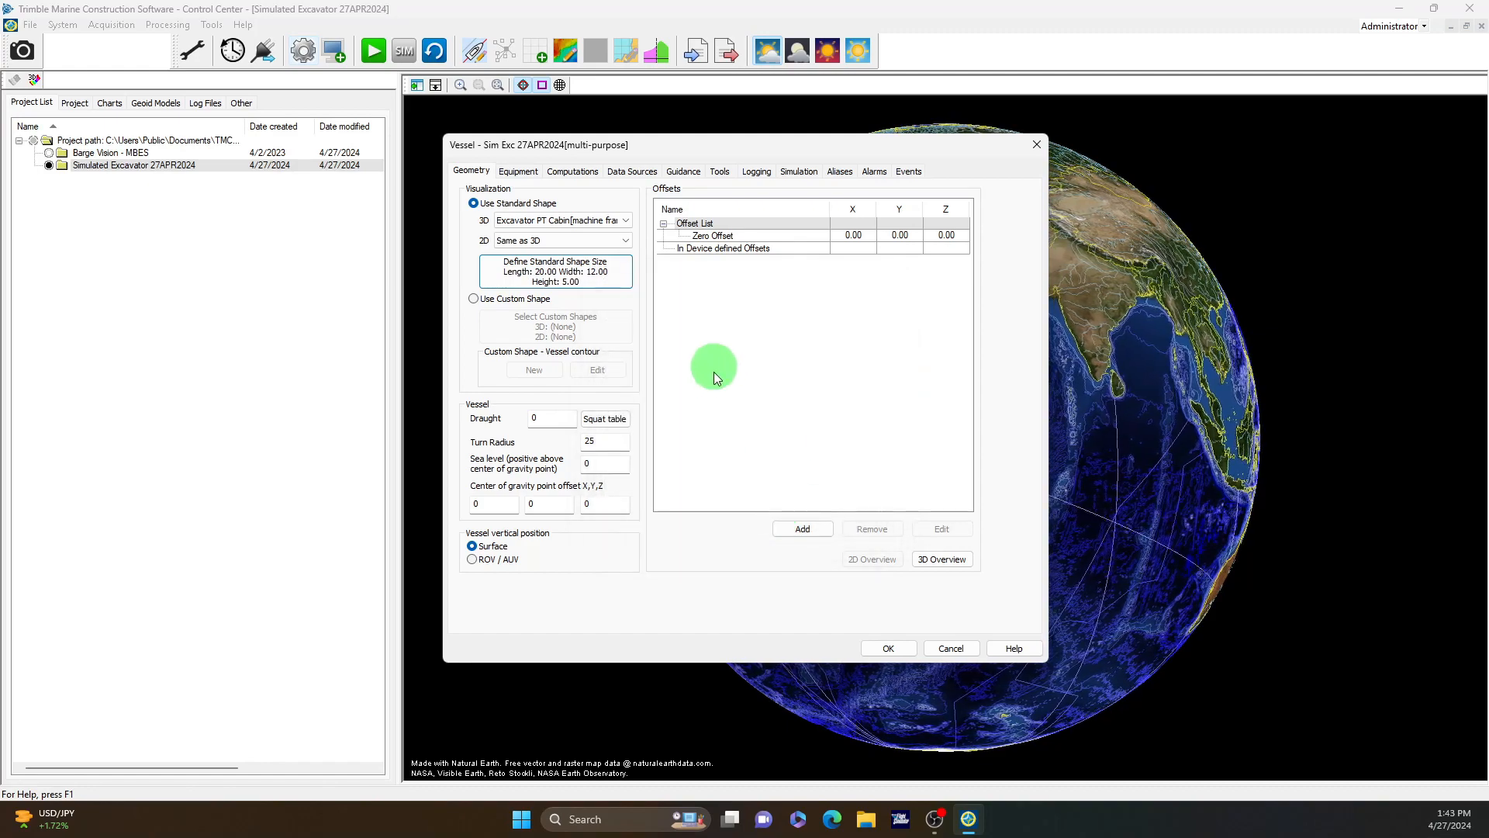
Step: Examine the excavator shape from several sides in the 3D offset overview, and close the overview
click(960, 563)
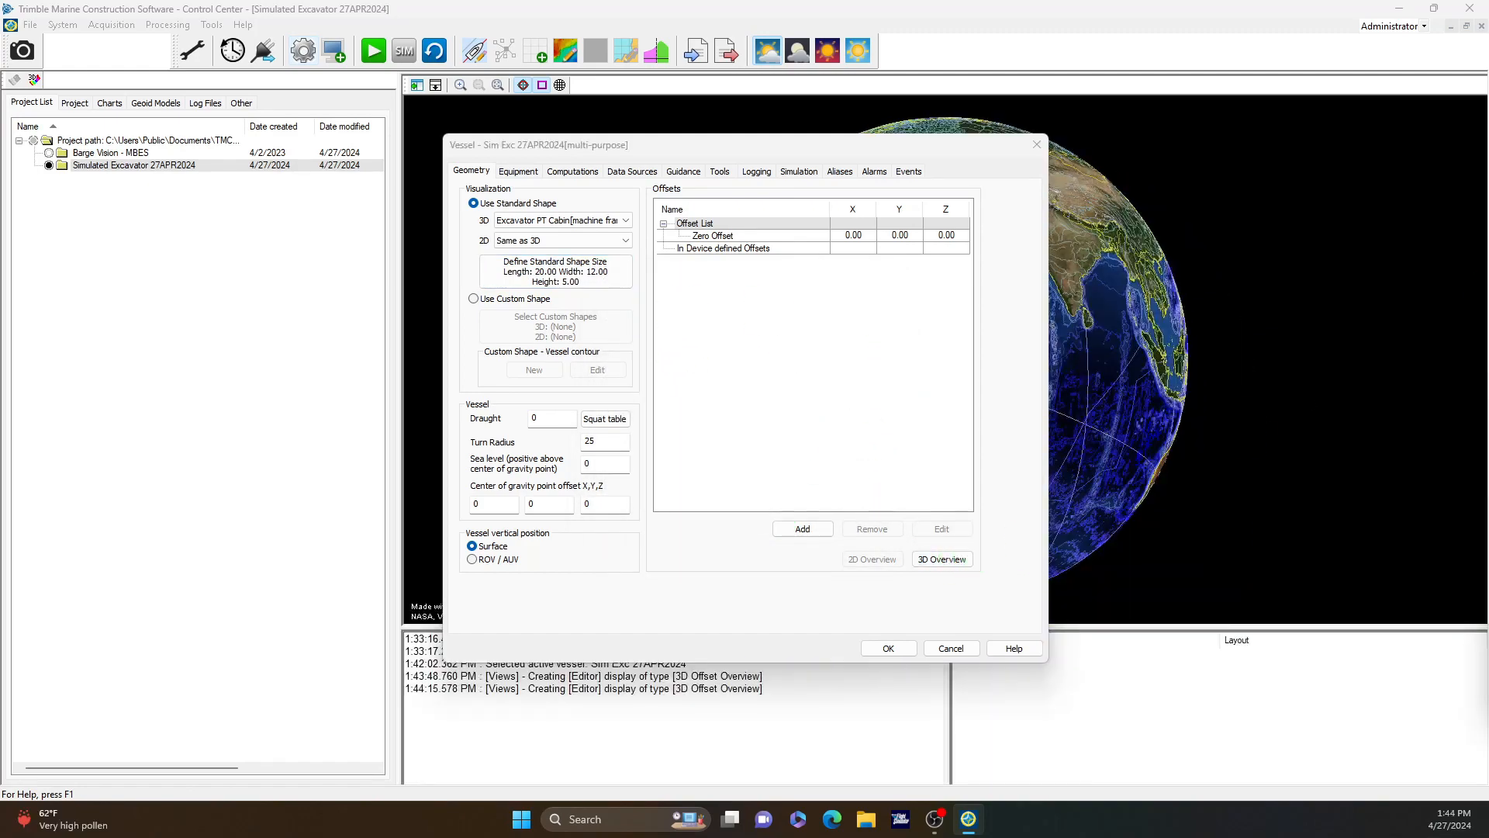
double_click(685, 409)
drag(574, 453, 707, 443)
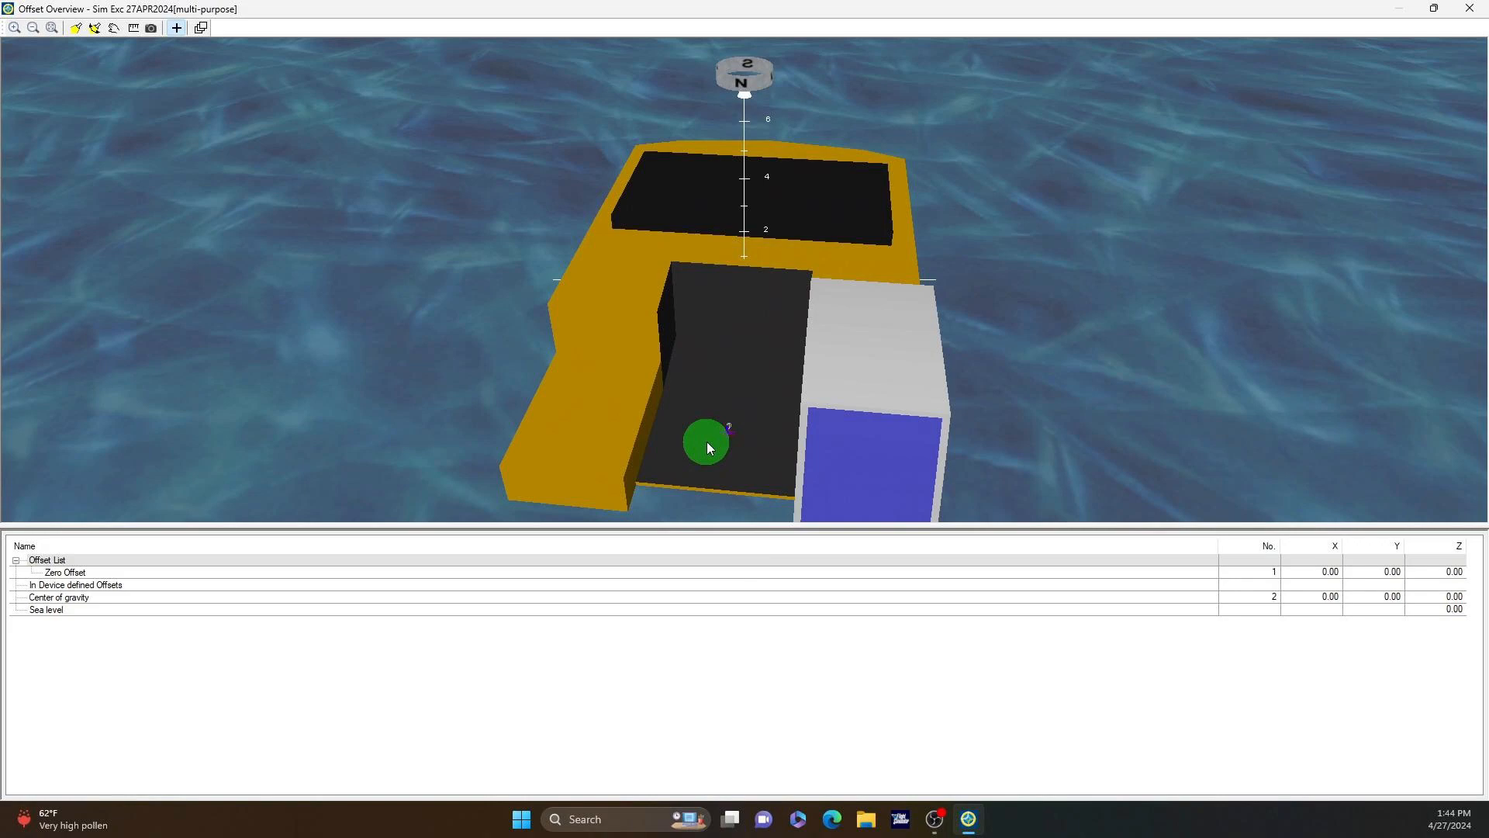
drag(706, 441, 372, 364)
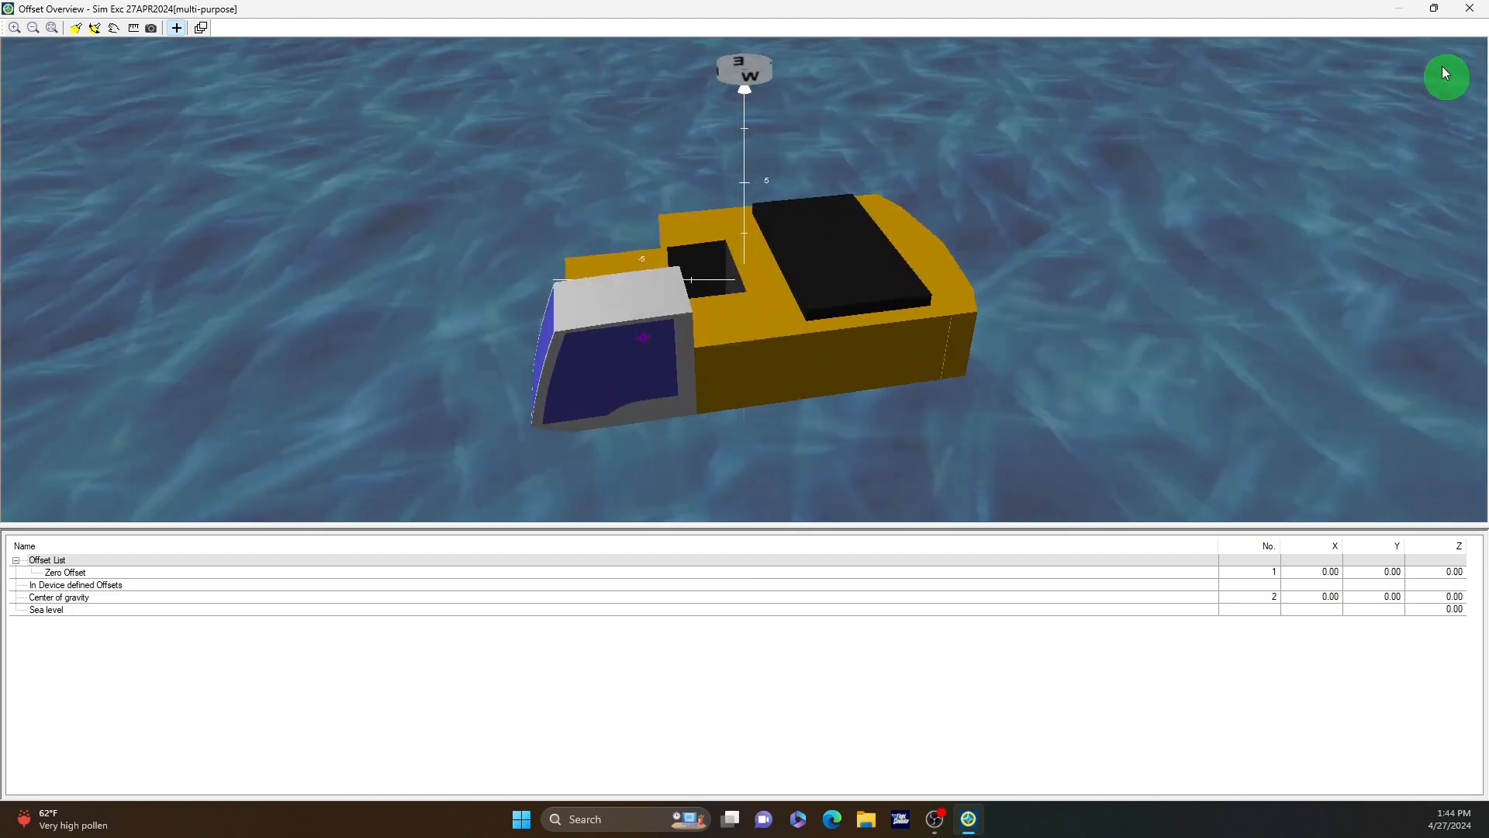
click(1461, 8)
Step: Add a Compass device with the Standard-NMEA-HDT driver to the vessel's equipment
click(520, 173)
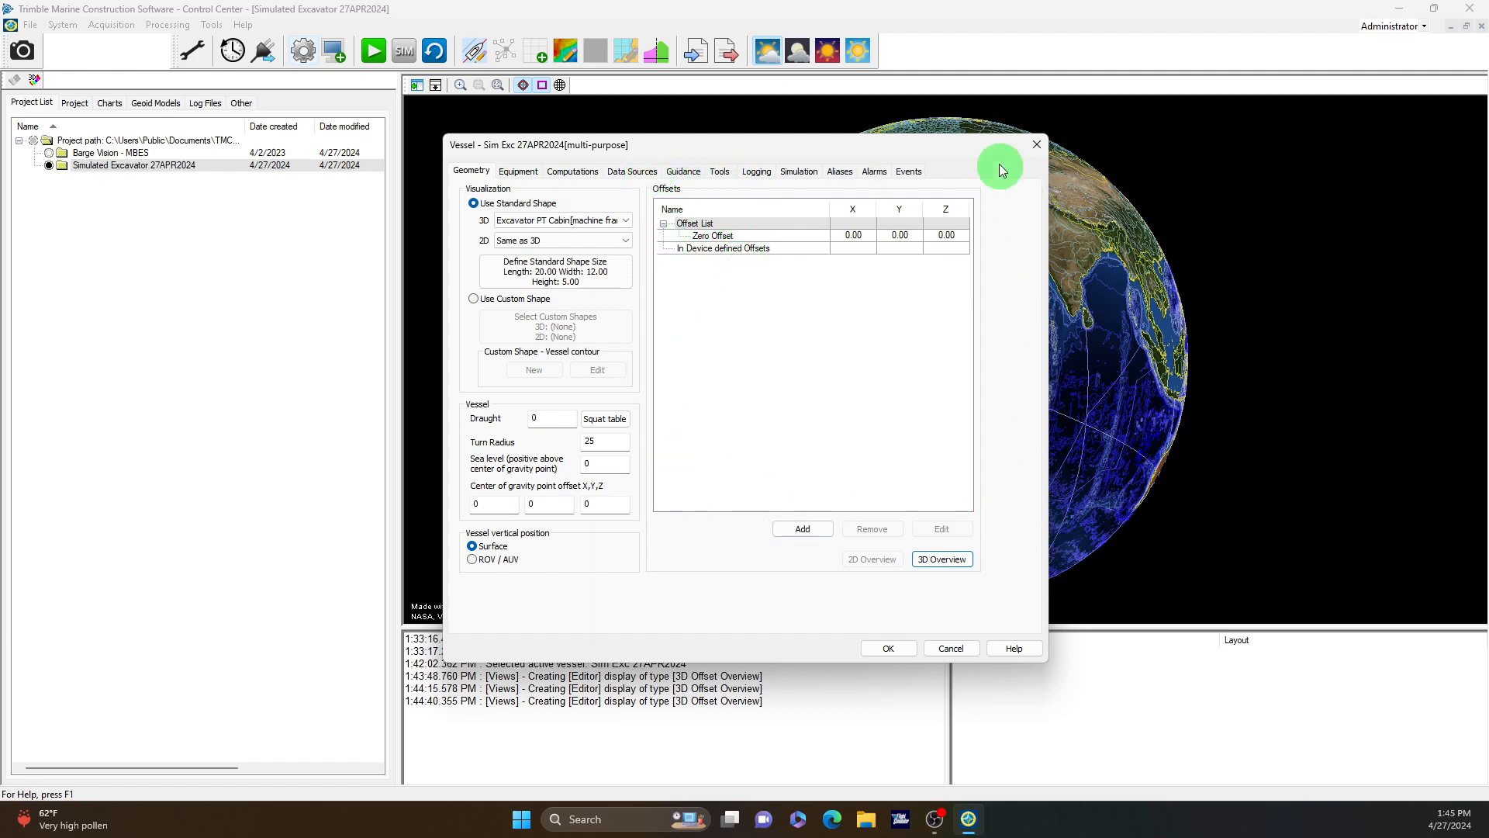
click(534, 174)
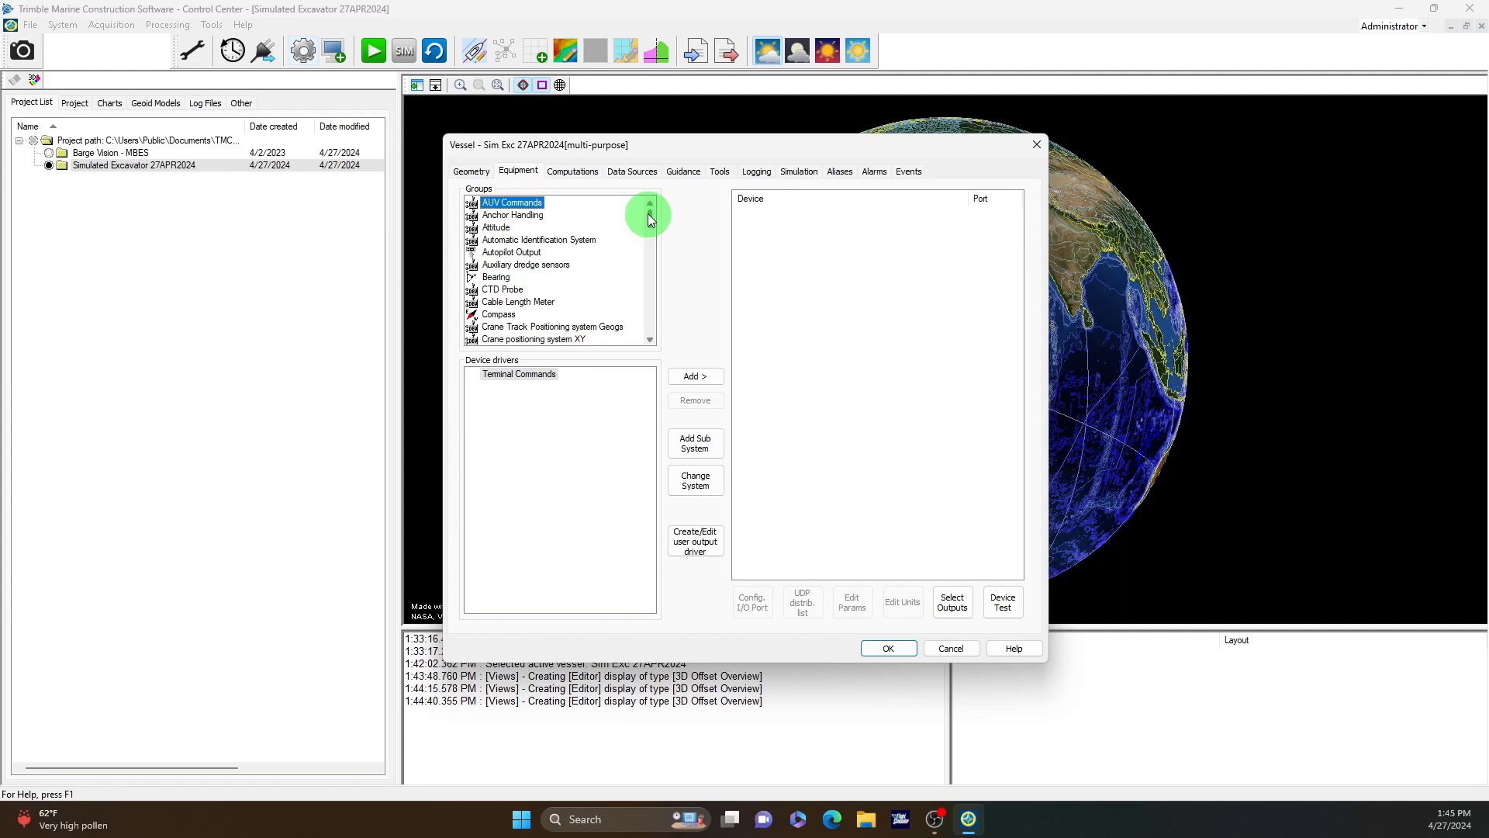
drag(649, 214, 649, 211)
click(499, 314)
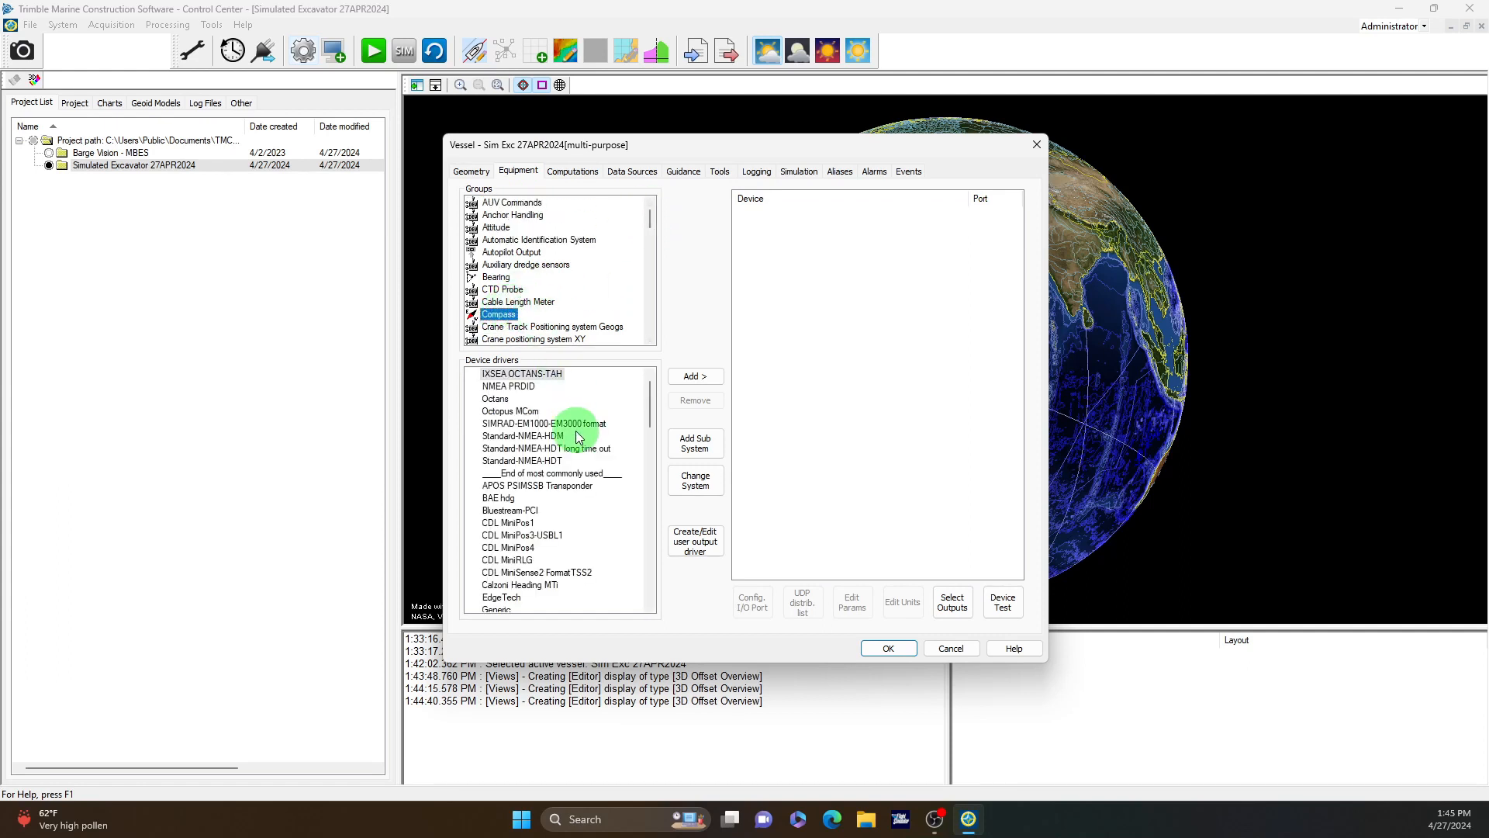
click(533, 460)
click(689, 378)
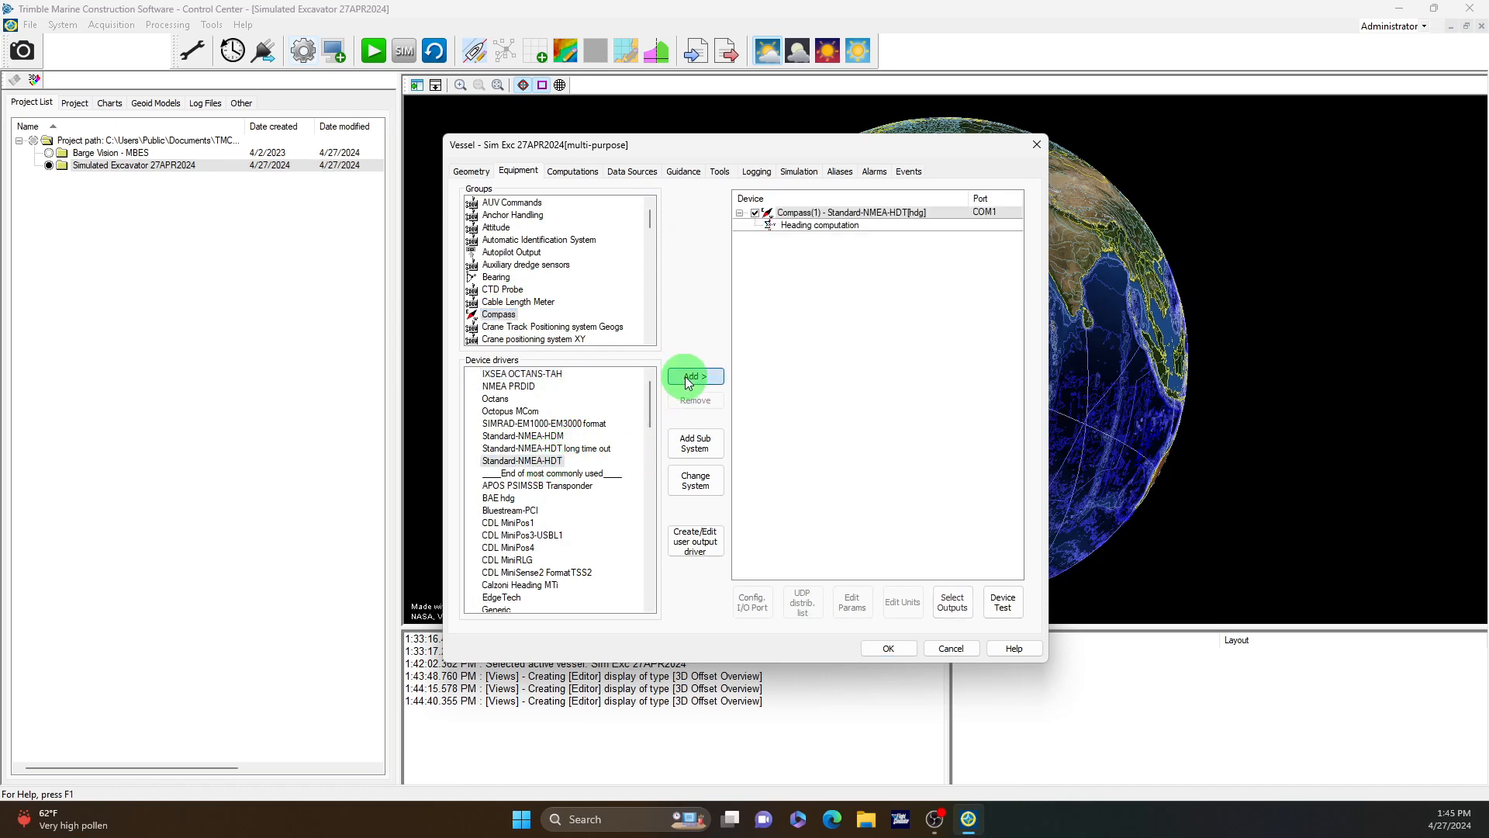
Step: Add a Dredge Positioning System (Backhoe) device with the Trimble EC520 20Hz driver to the vessel's equipment
drag(648, 222, 653, 247)
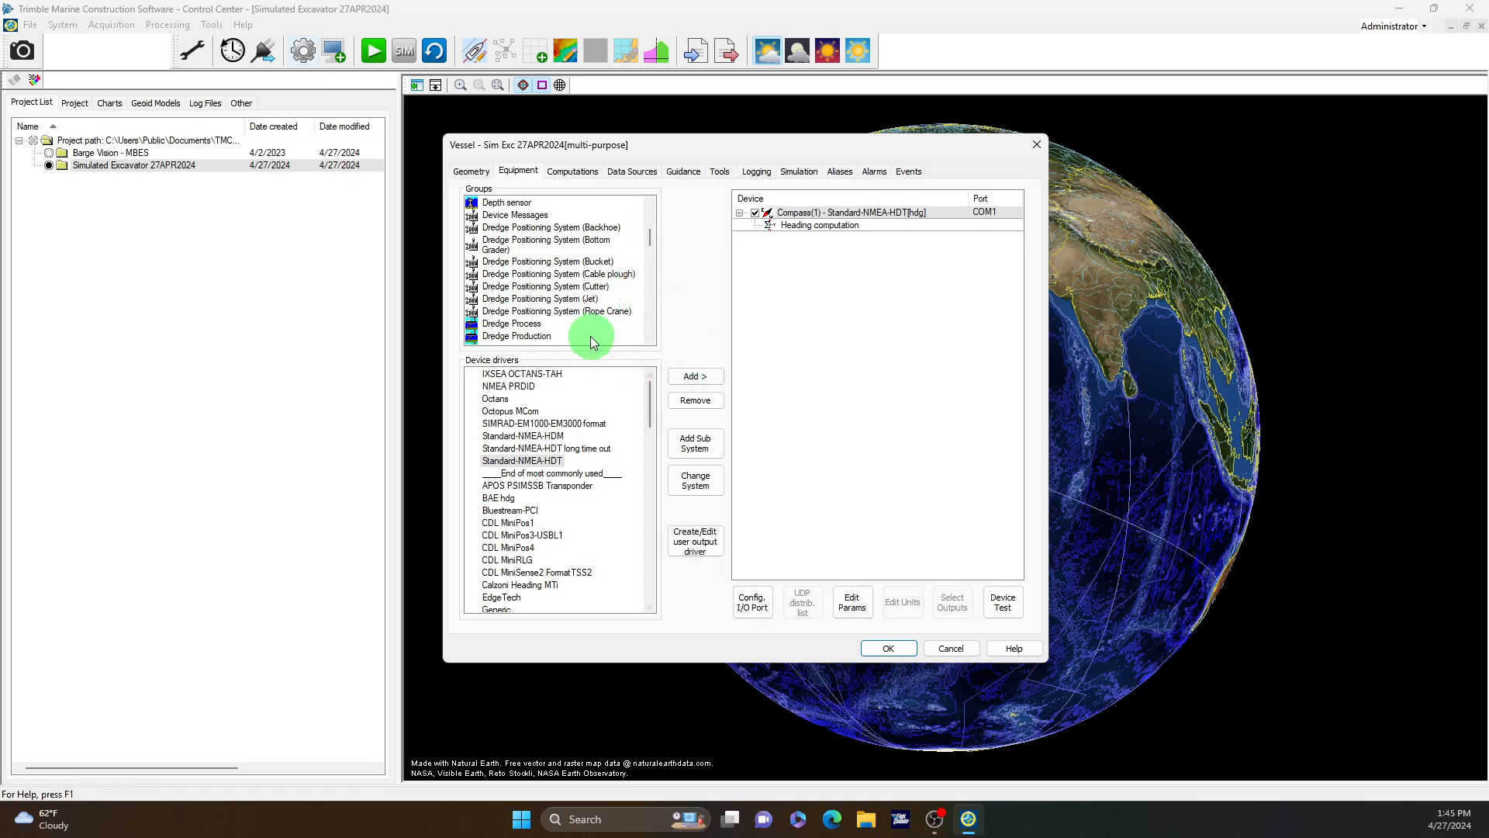
click(569, 228)
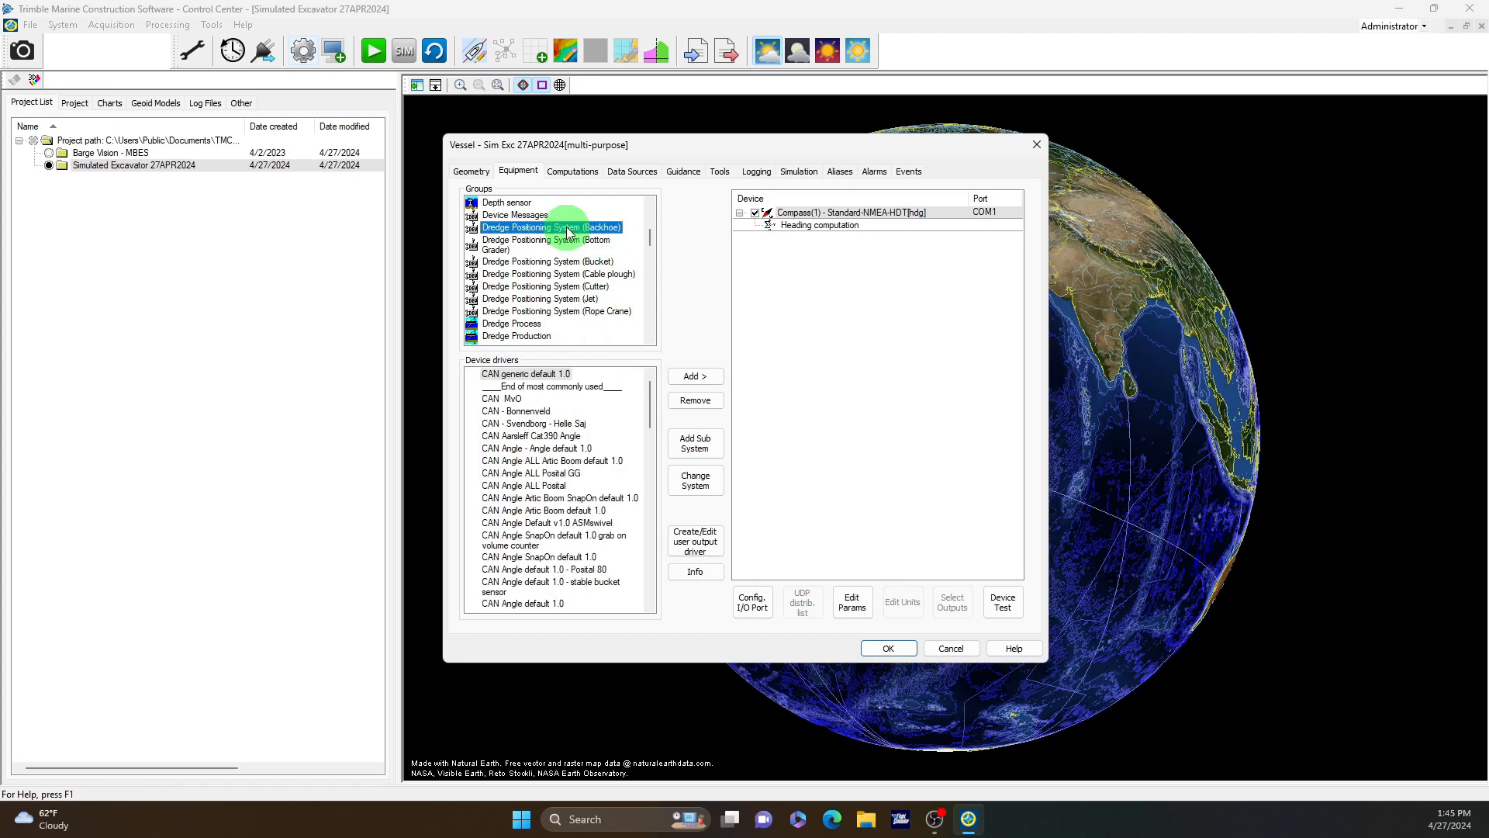
drag(648, 392, 651, 602)
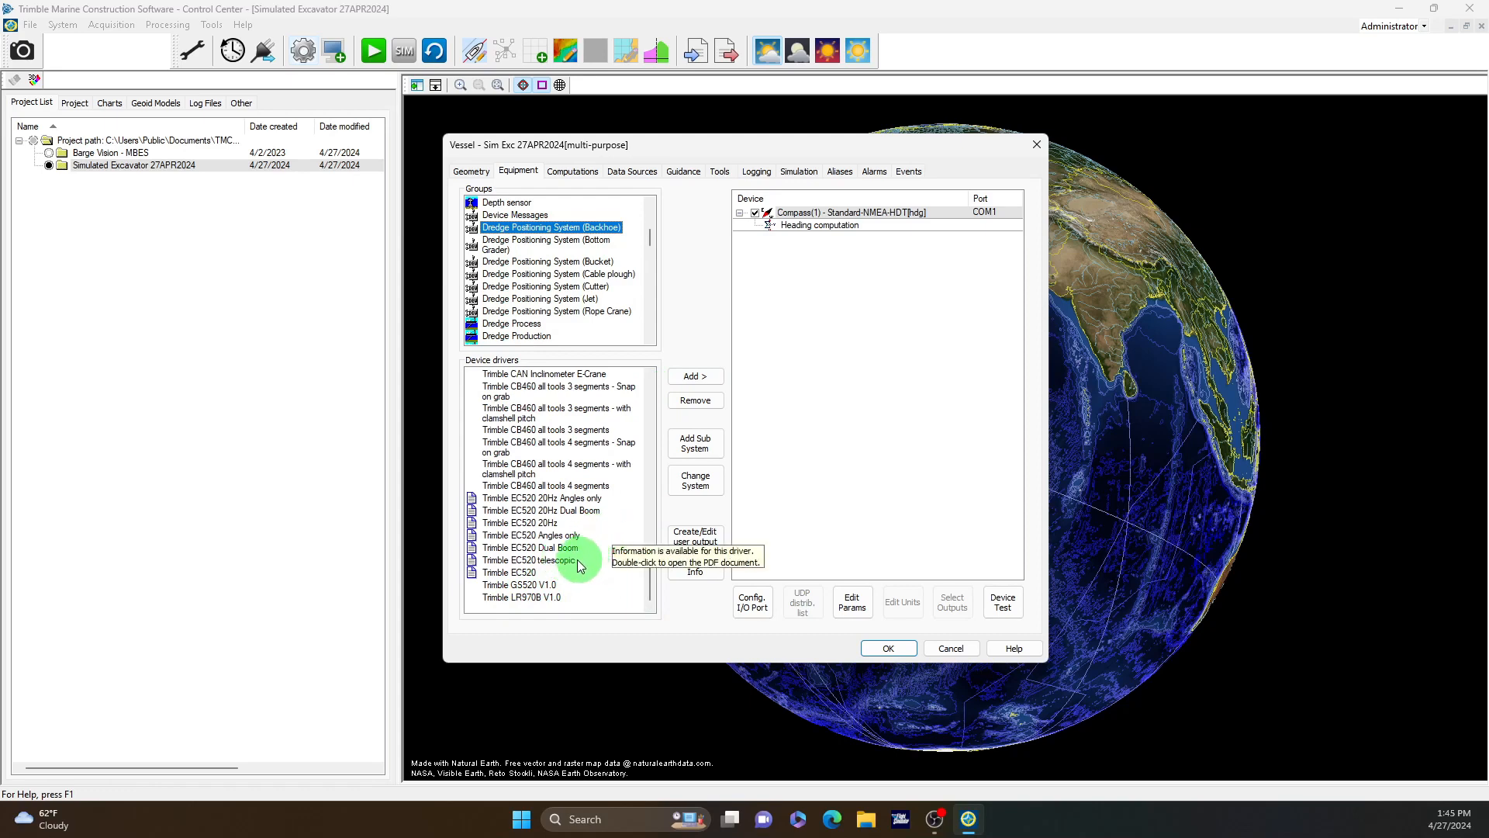
click(549, 524)
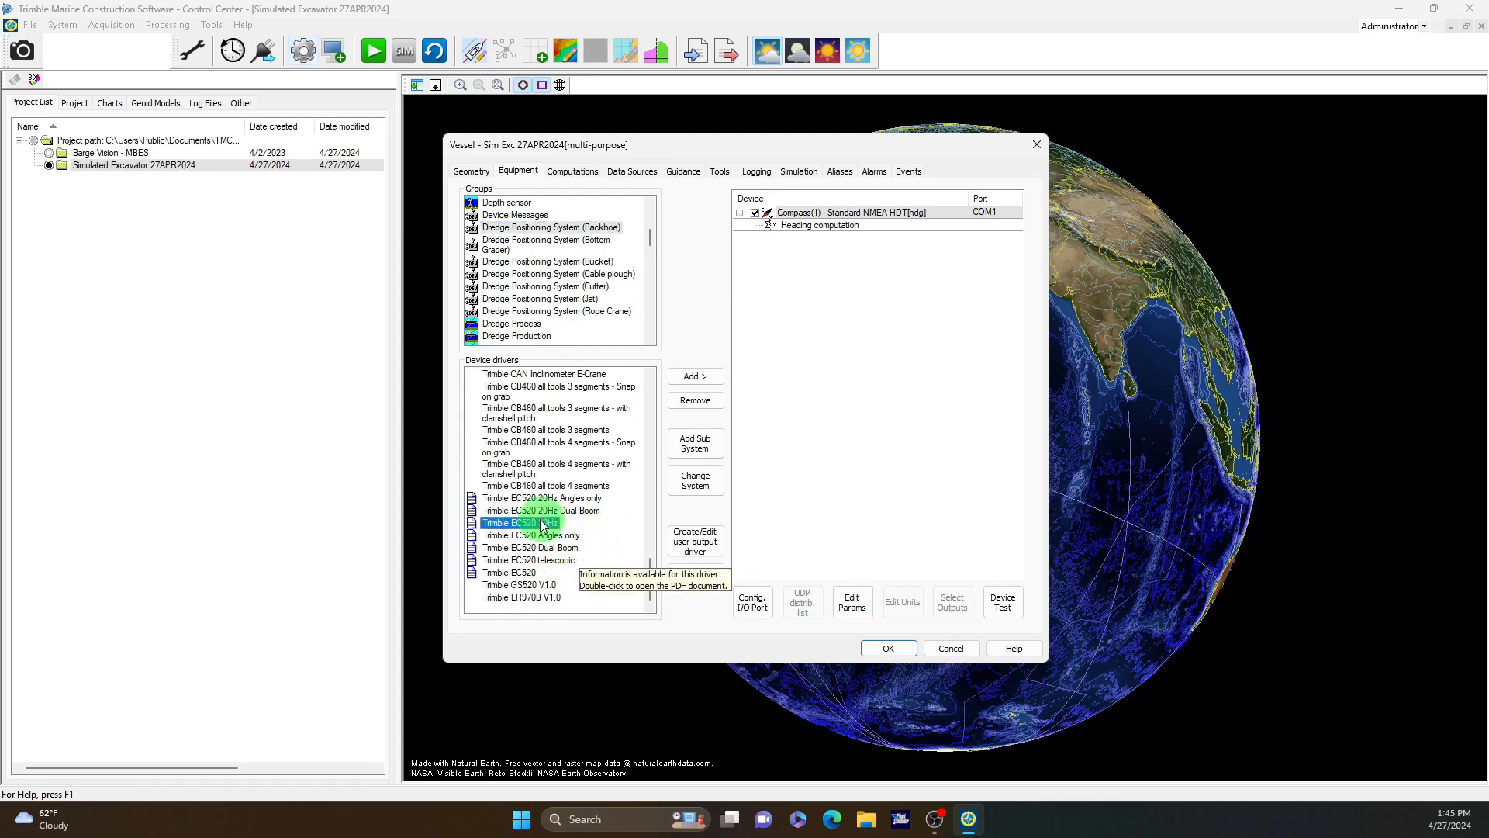
click(711, 379)
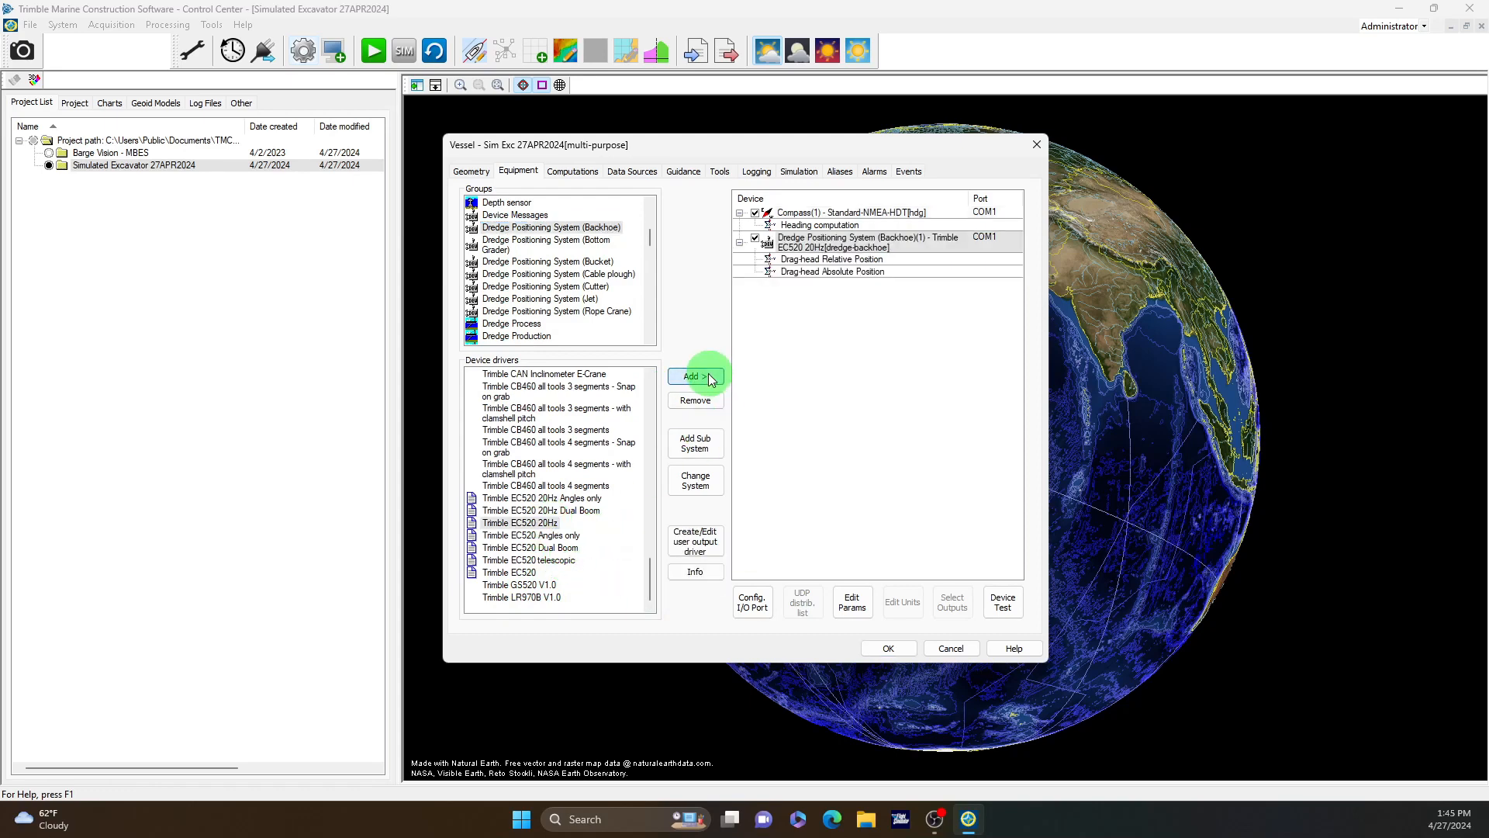
Step: Add a Positioning system Geogs device with the Trimble-PTNL-GGK driver to the vessel's equipment
drag(649, 235, 647, 277)
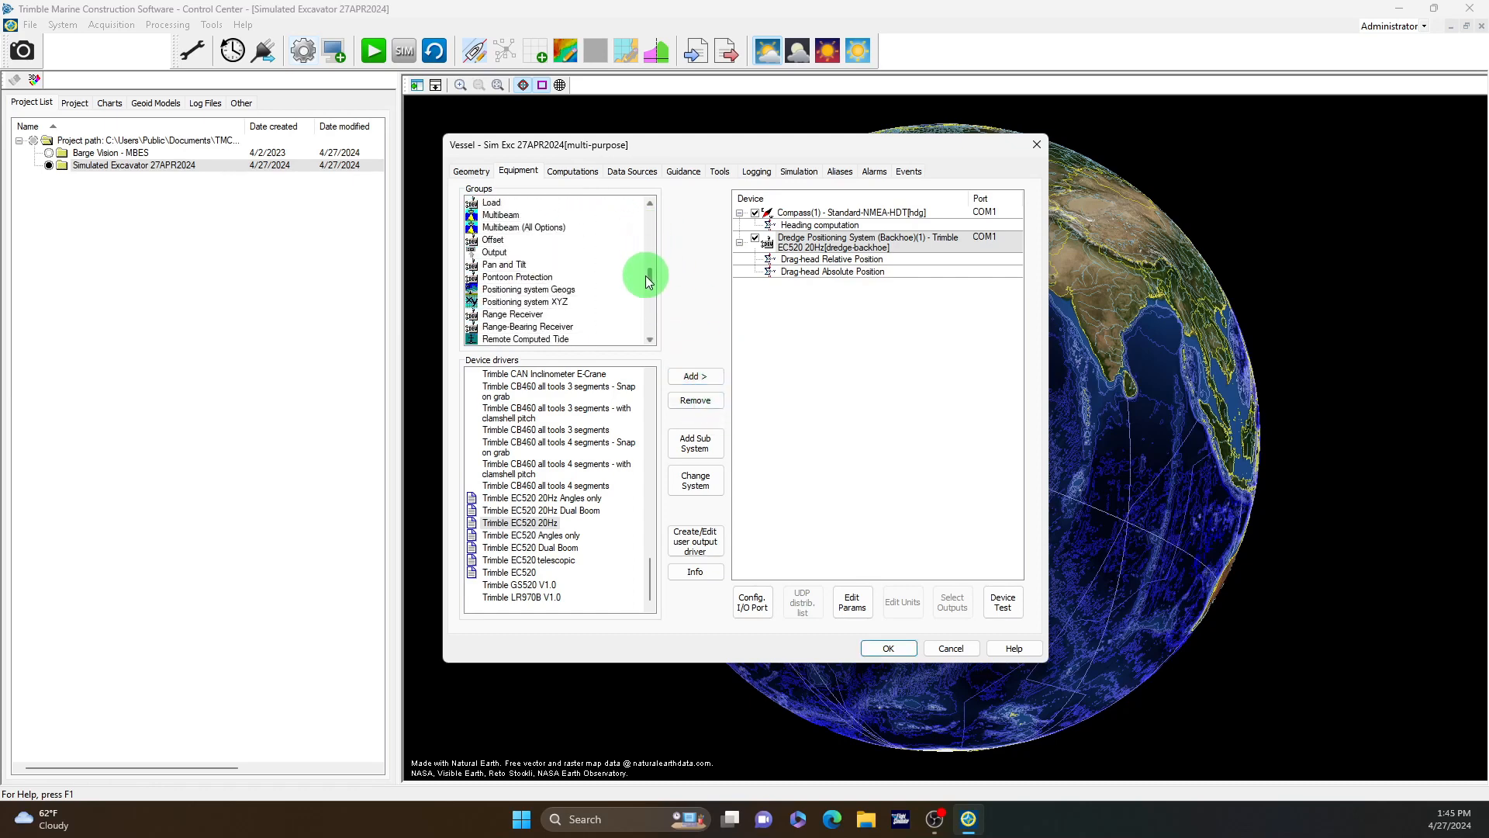
click(554, 290)
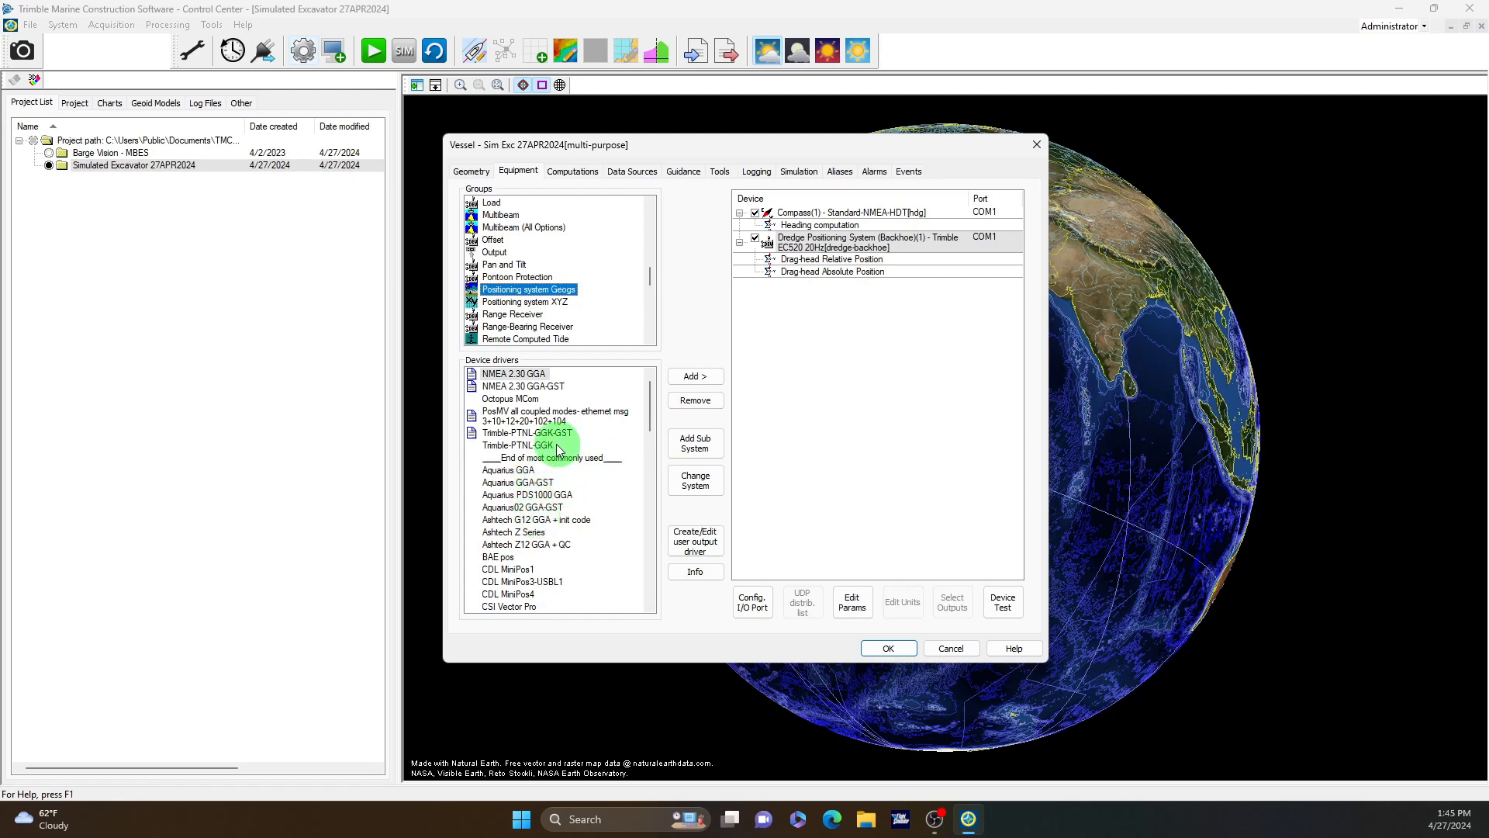
click(519, 446)
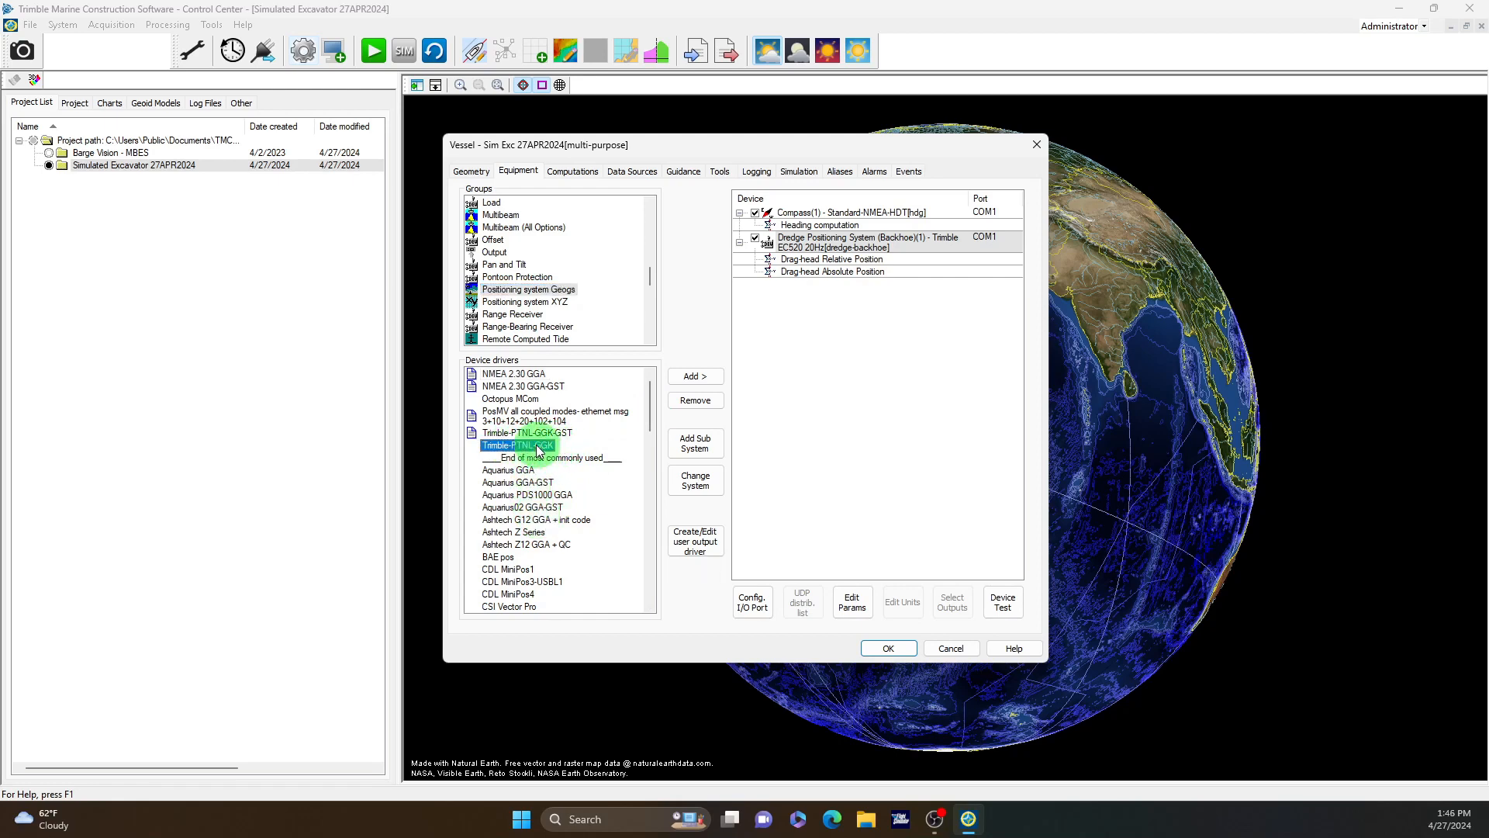
click(696, 377)
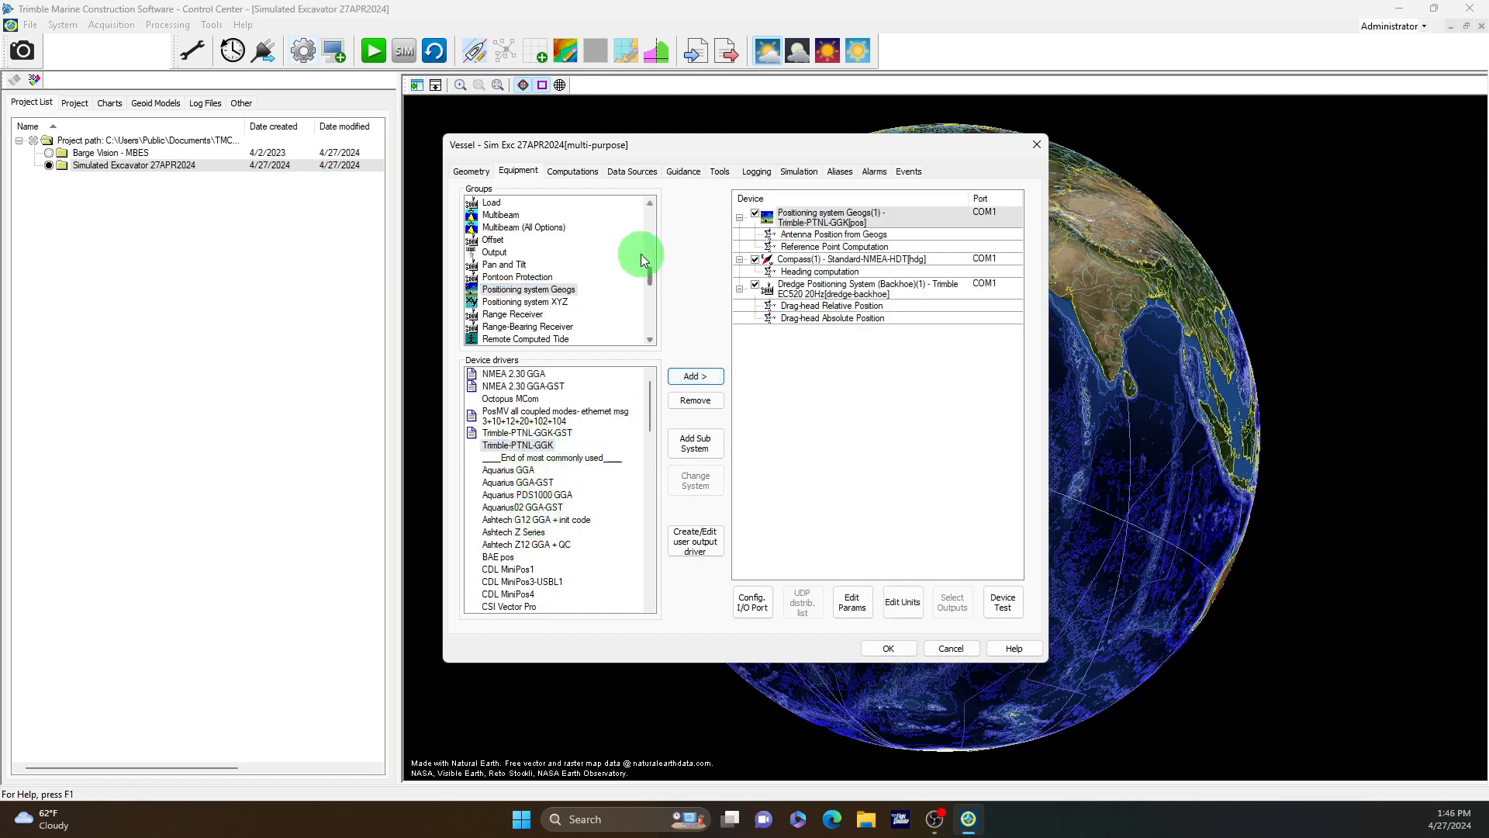
Step: Add a VRU device with the Trimble EC520 20Hz driver to the vessel's equipment
drag(653, 278, 640, 322)
click(492, 301)
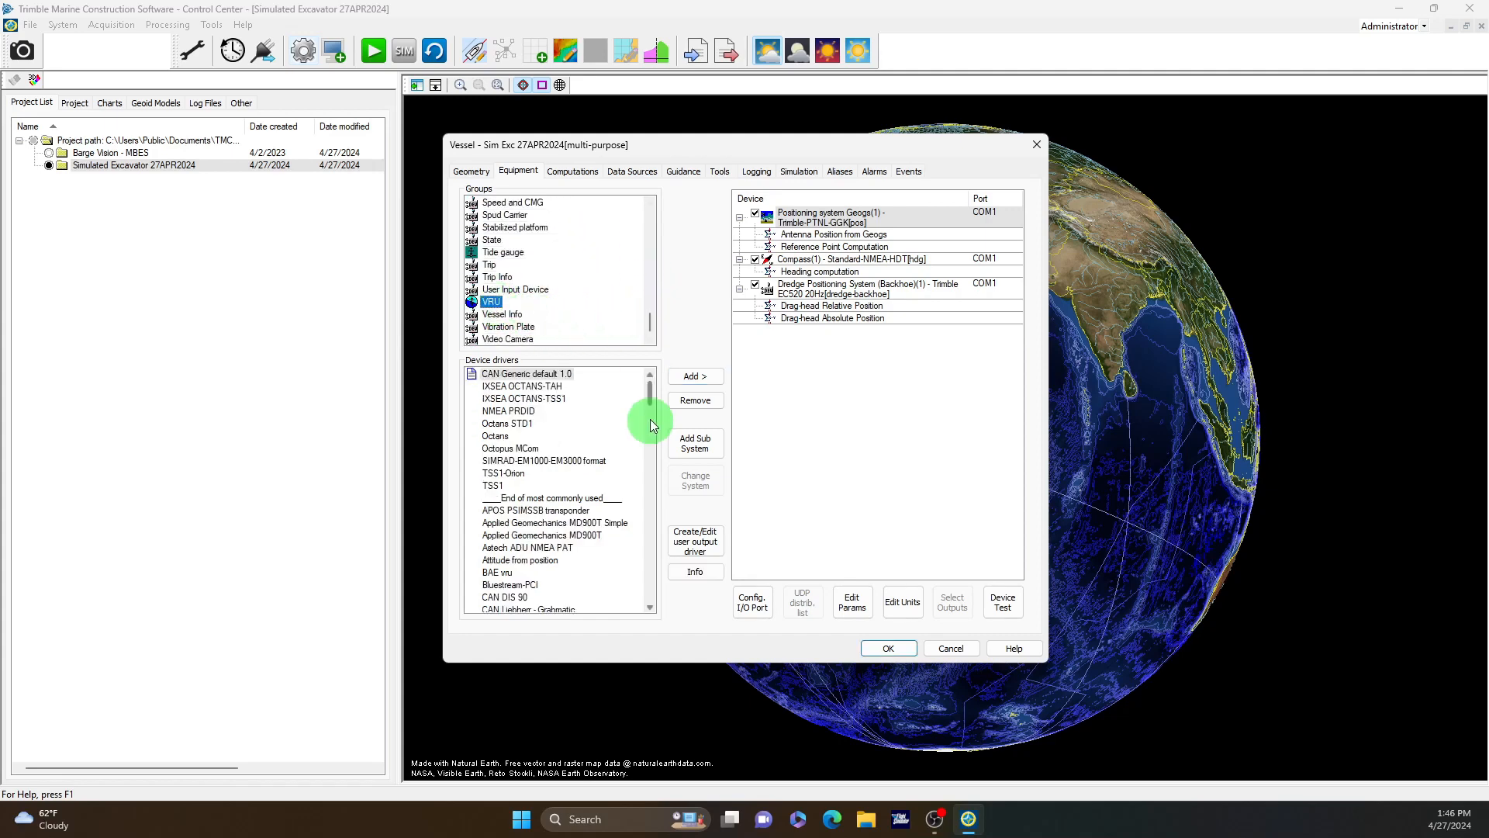
drag(650, 412, 644, 605)
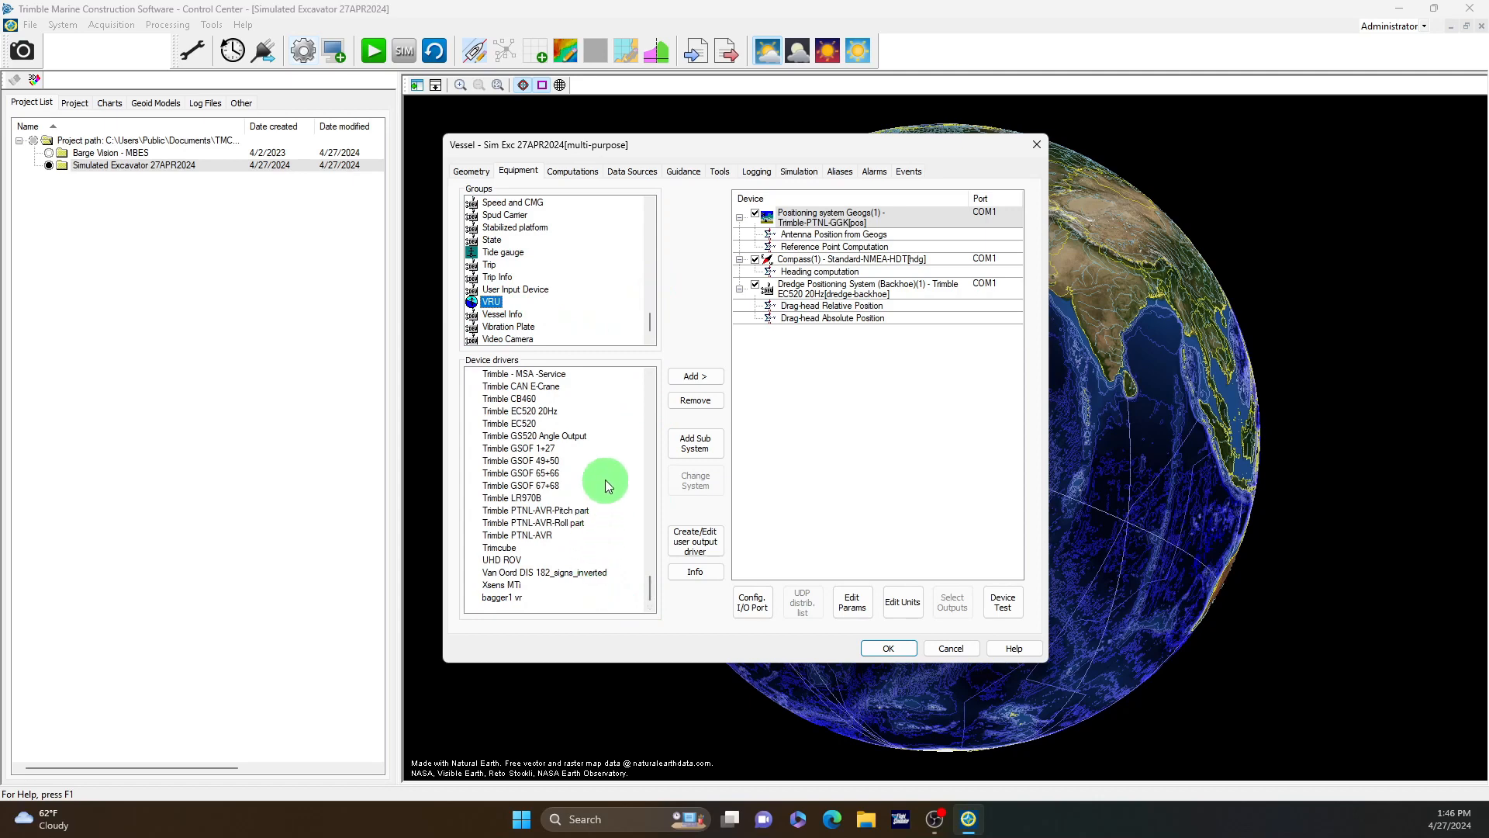
click(543, 411)
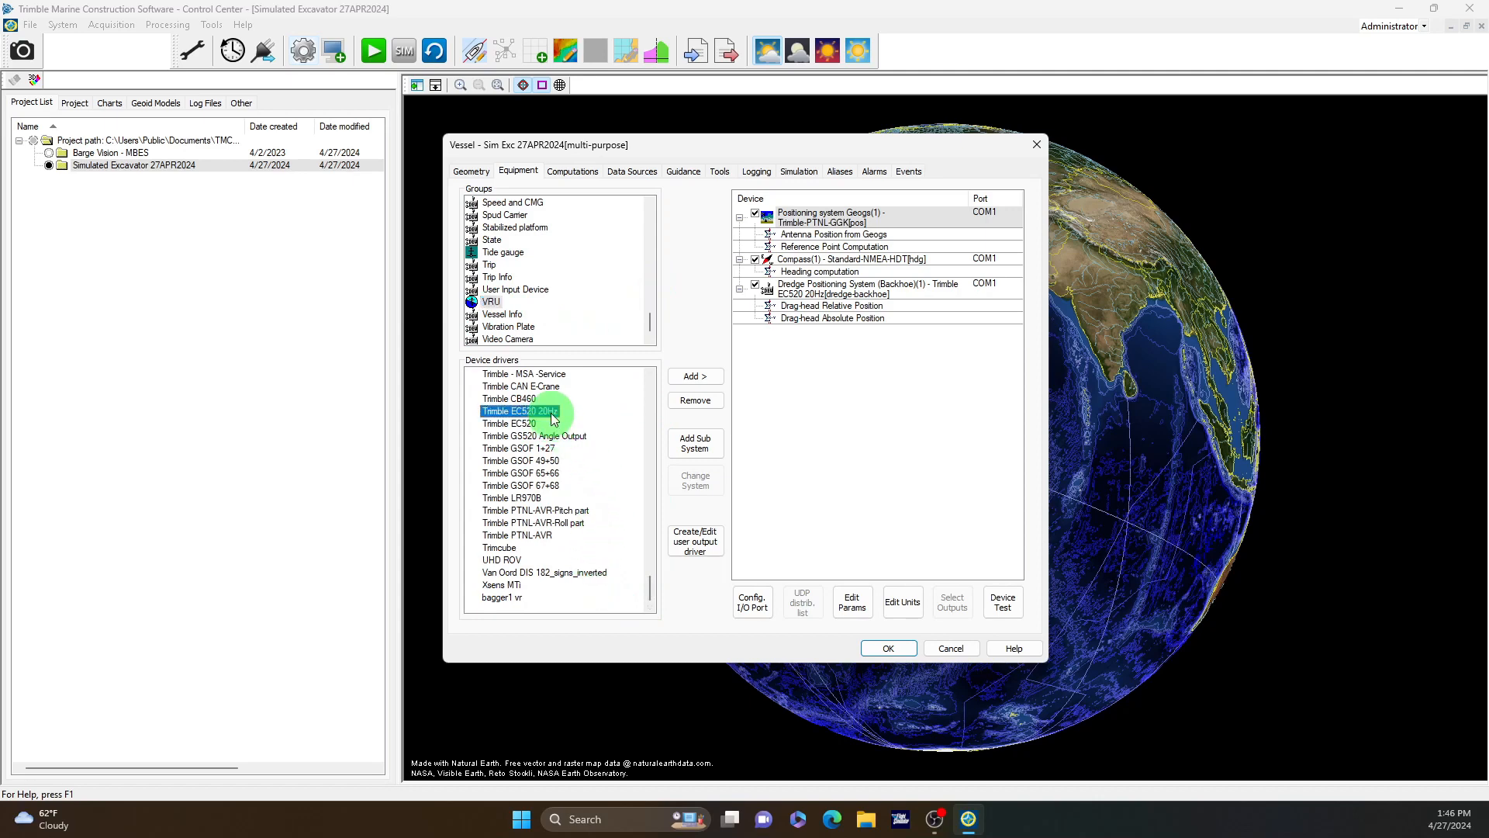
click(706, 376)
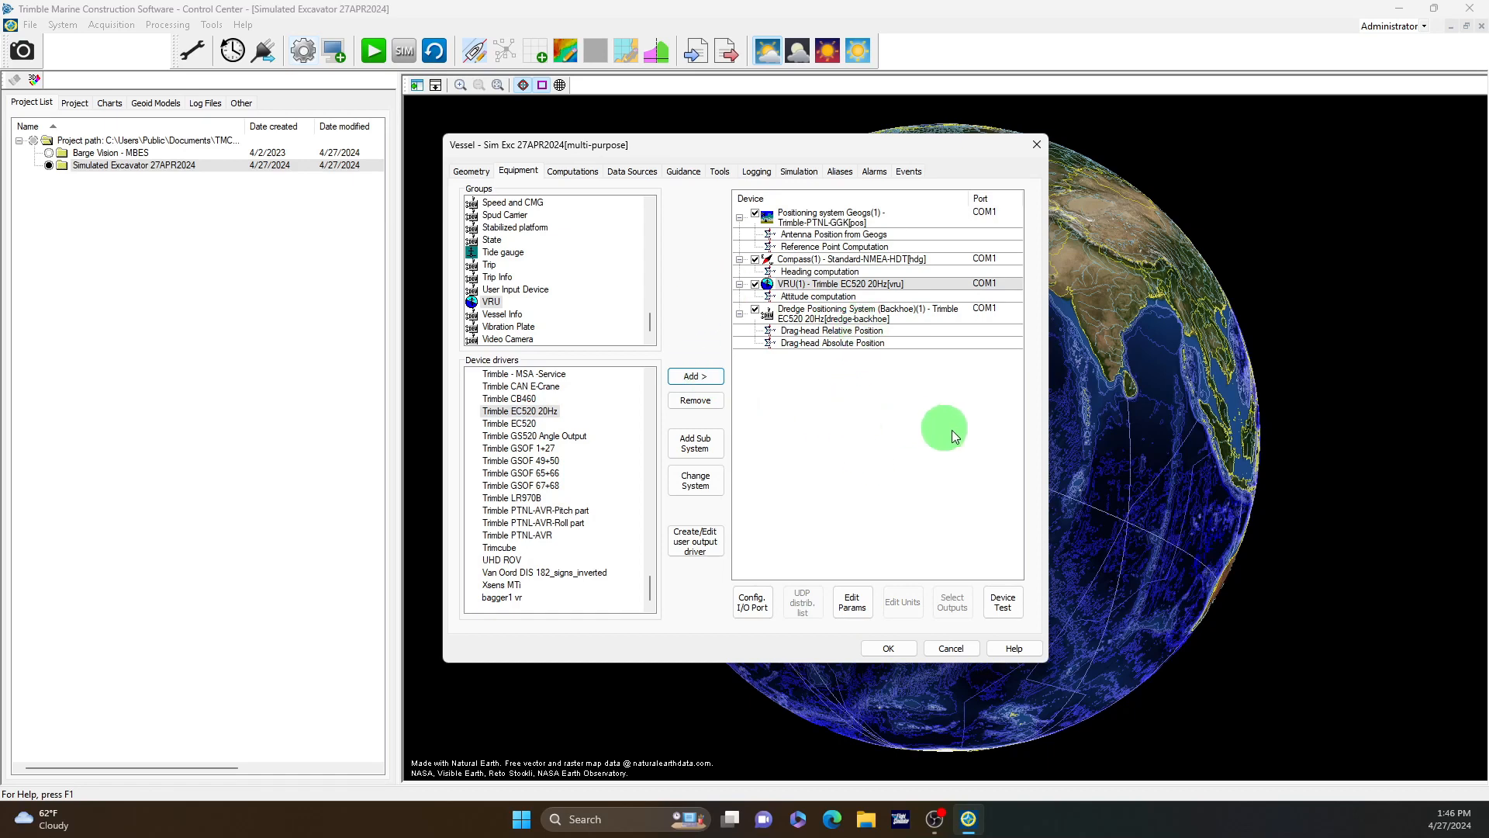
Step: Review the positioning, compass, VRU and backhoe devices in the vessel's equipment list, and accept the vessel setup
click(907, 216)
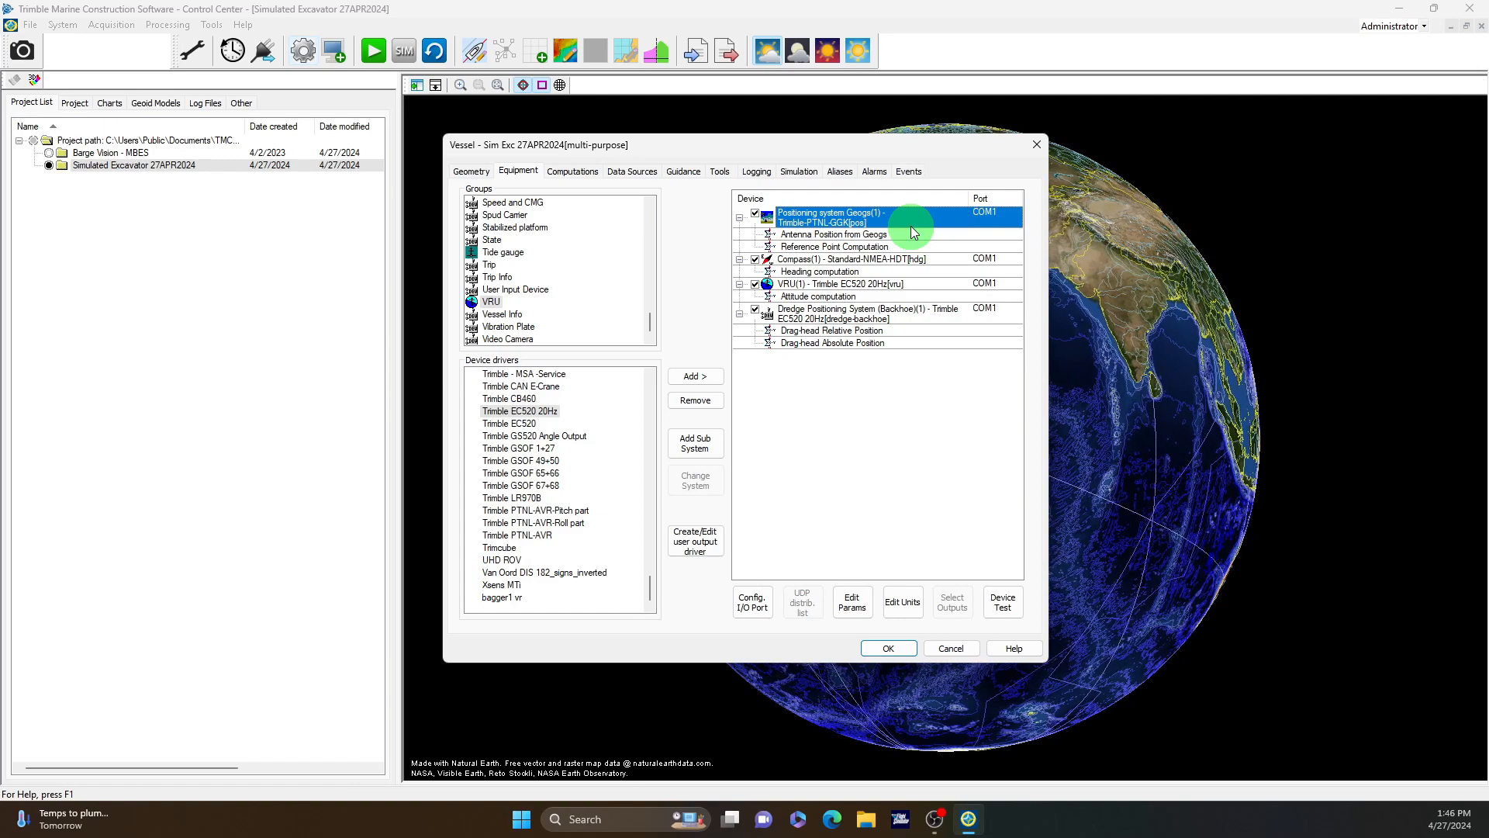
click(870, 261)
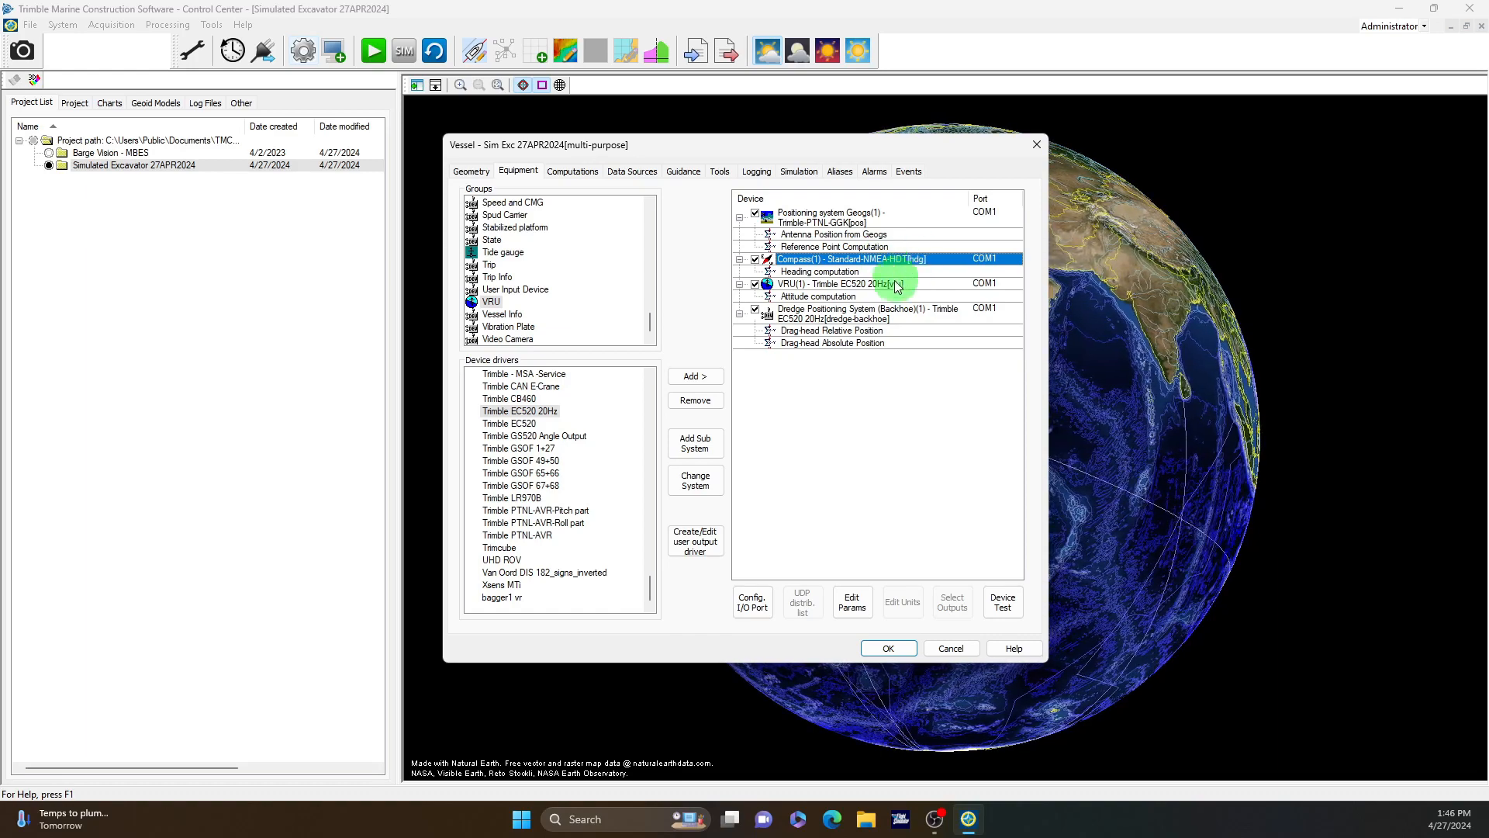
click(868, 286)
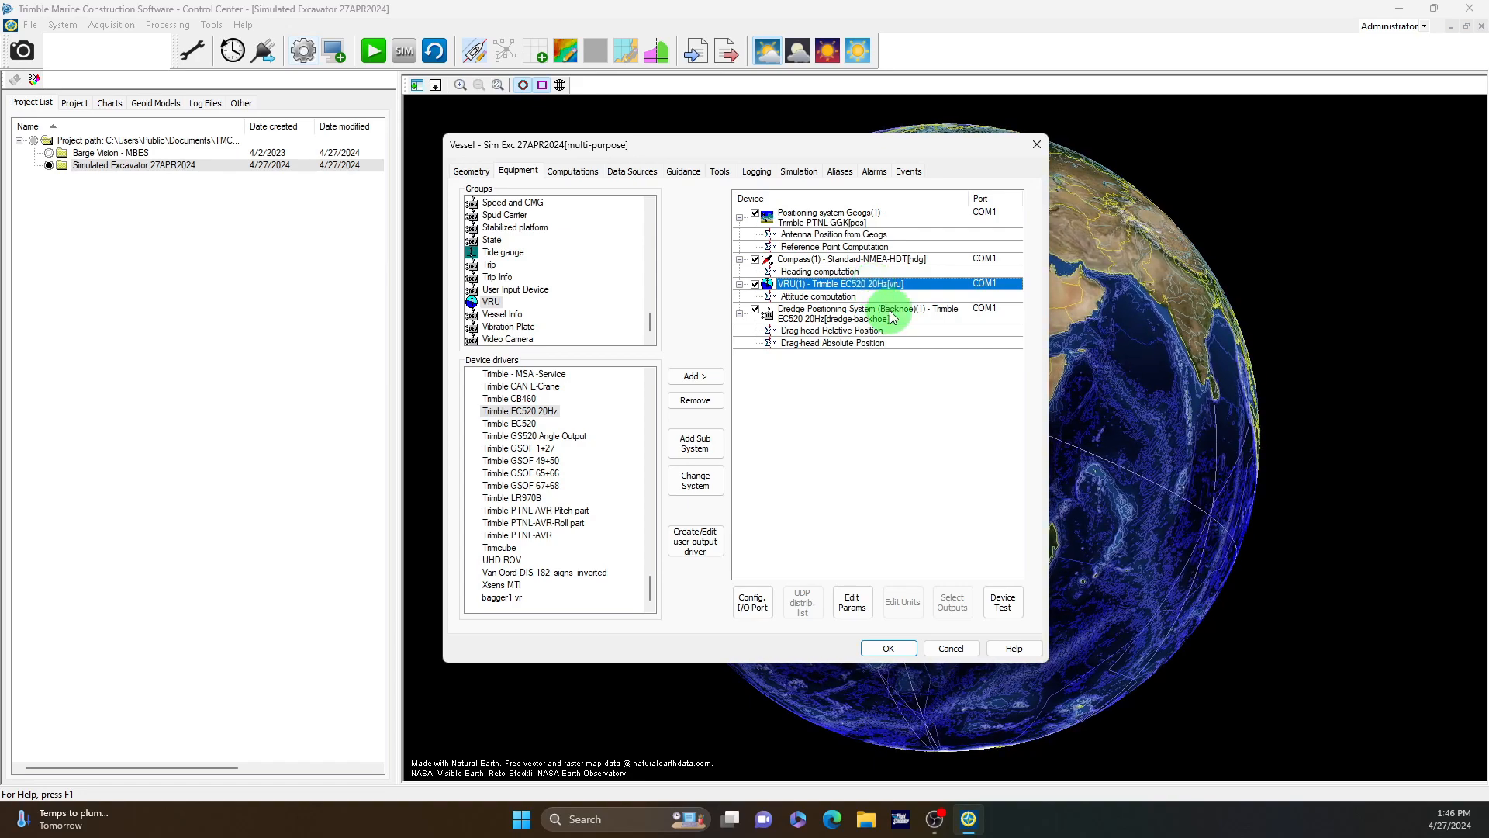
click(853, 314)
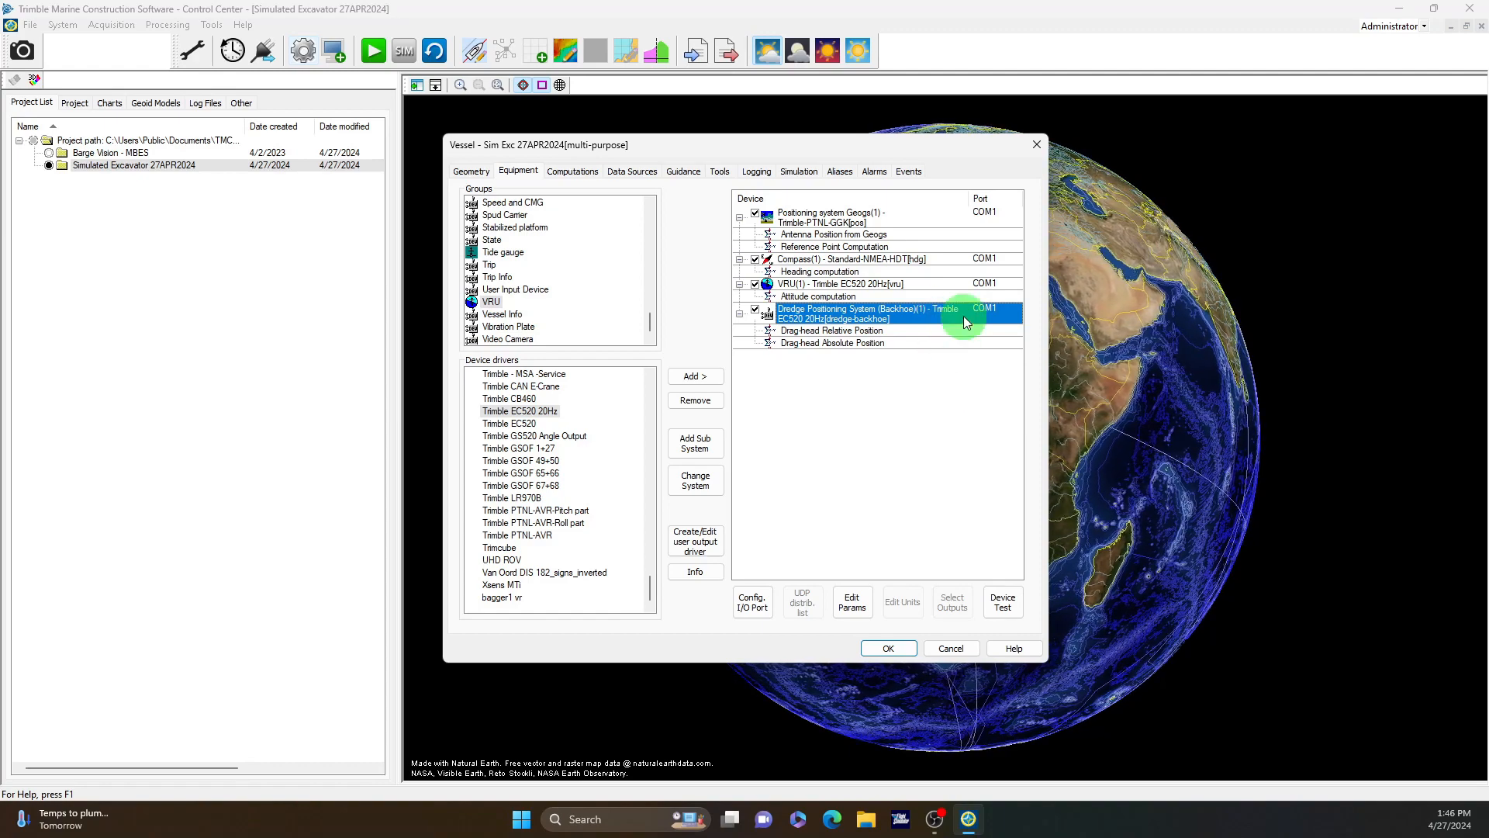
click(889, 649)
click(874, 556)
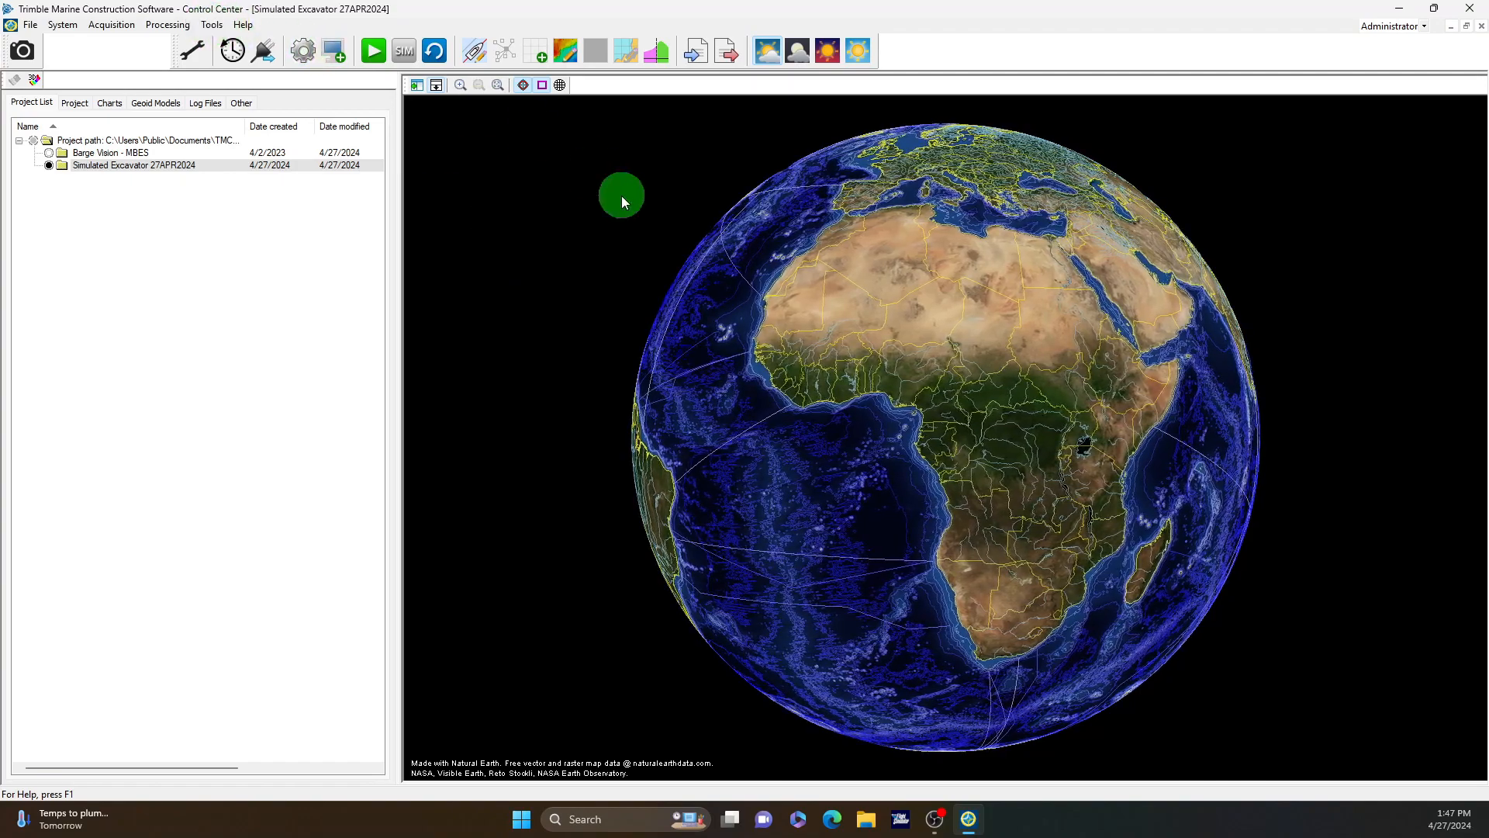
Step: Launch the Simulator for the project and set its window to stay always on top
click(211, 26)
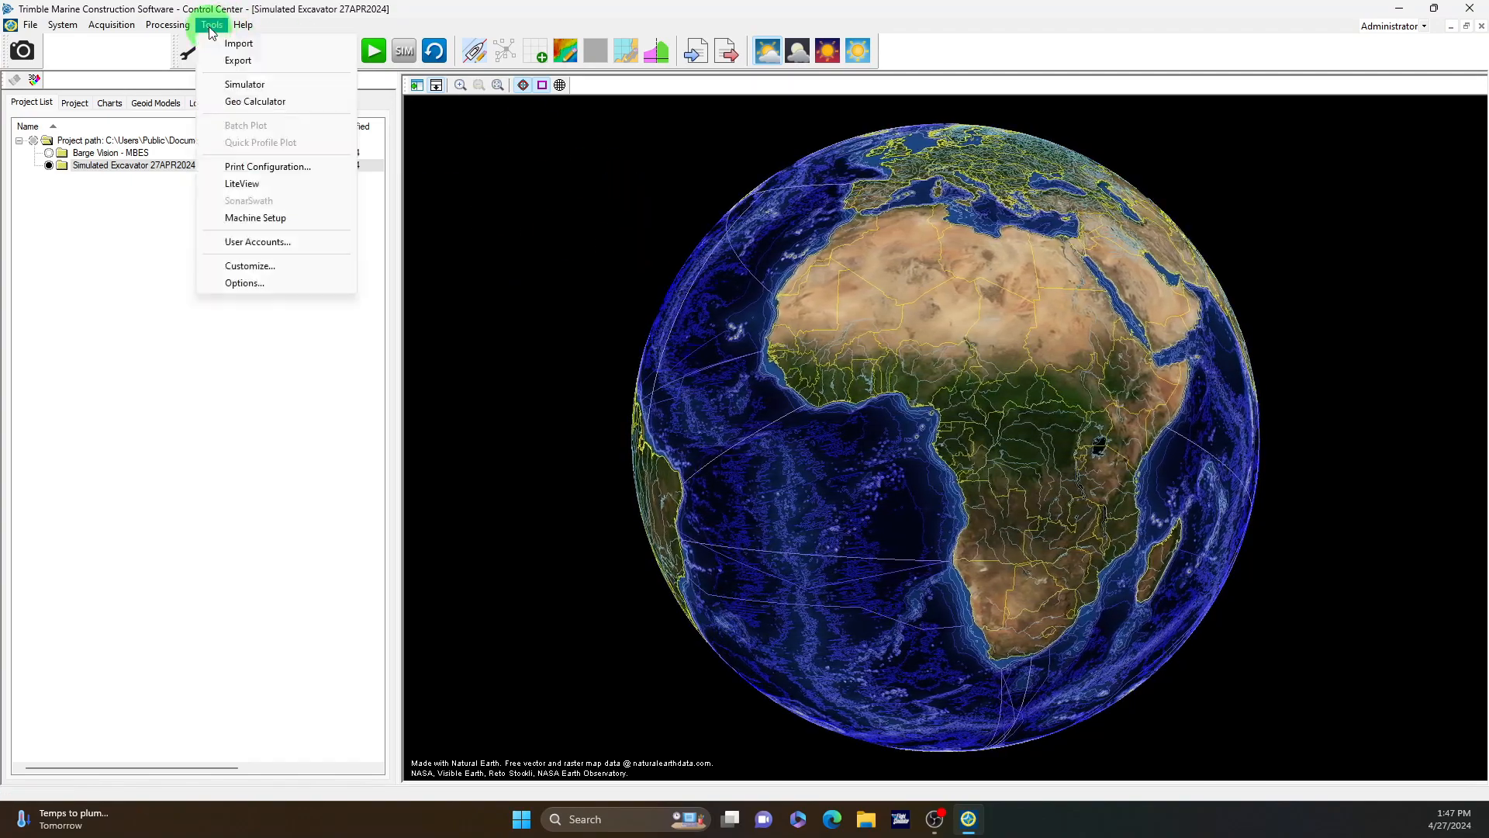
click(253, 87)
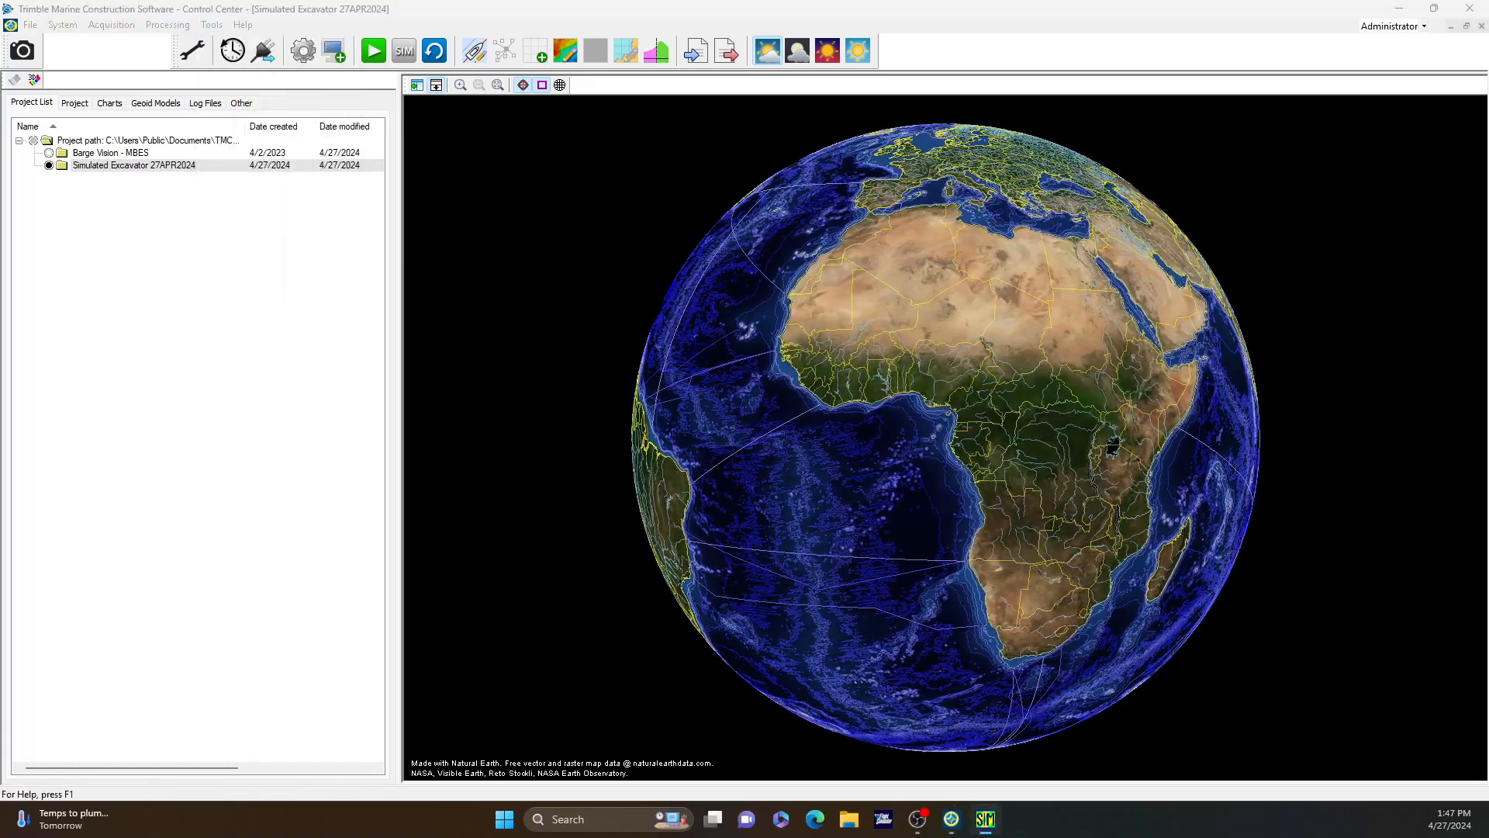
mouse_move(476, 249)
mouse_down()
mouse_move(510, 261)
mouse_move(463, 266)
mouse_up()
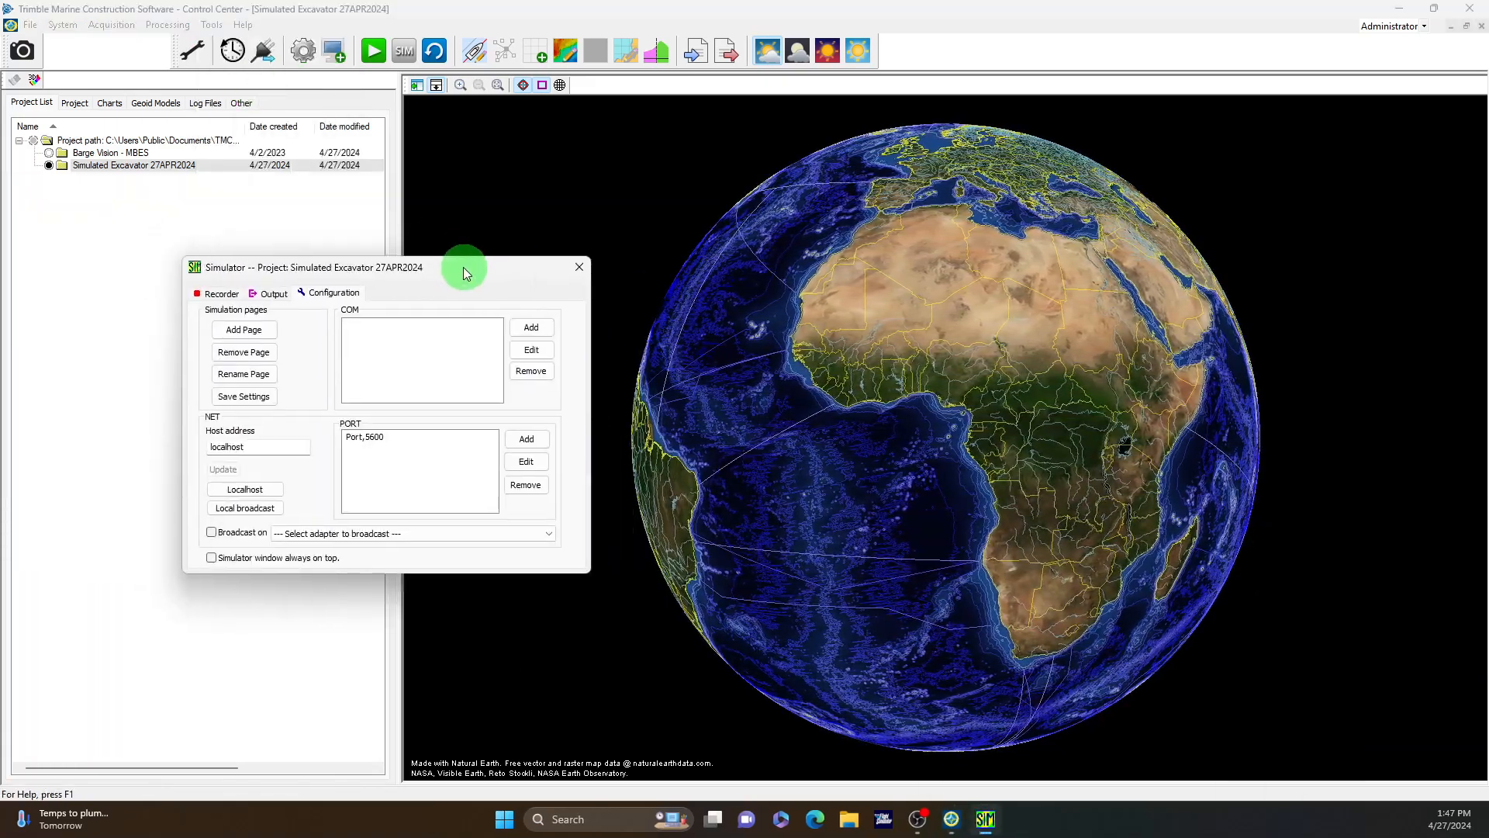
click(217, 569)
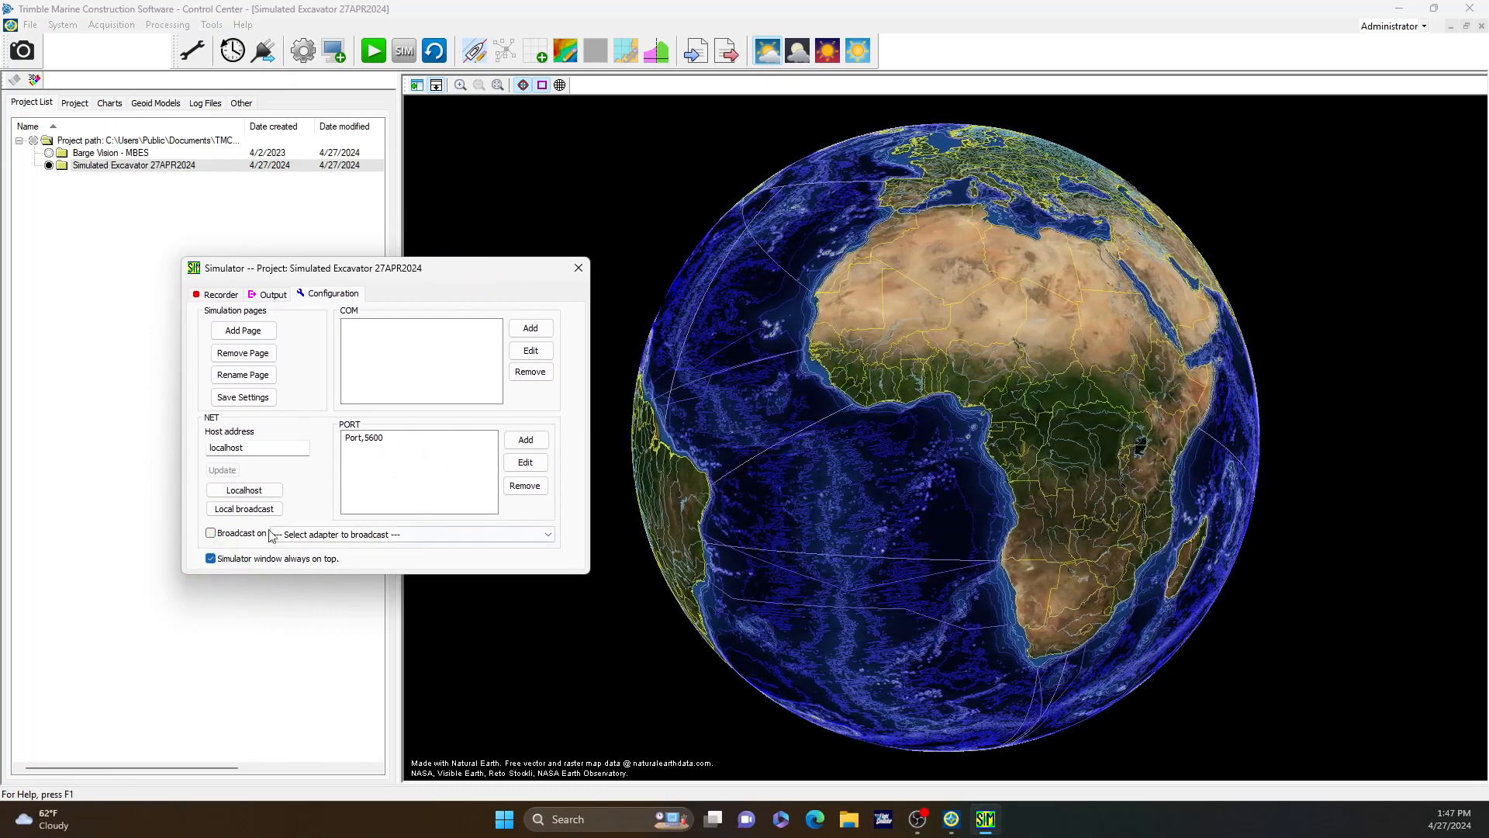
click(1120, 304)
drag(829, 190, 827, 332)
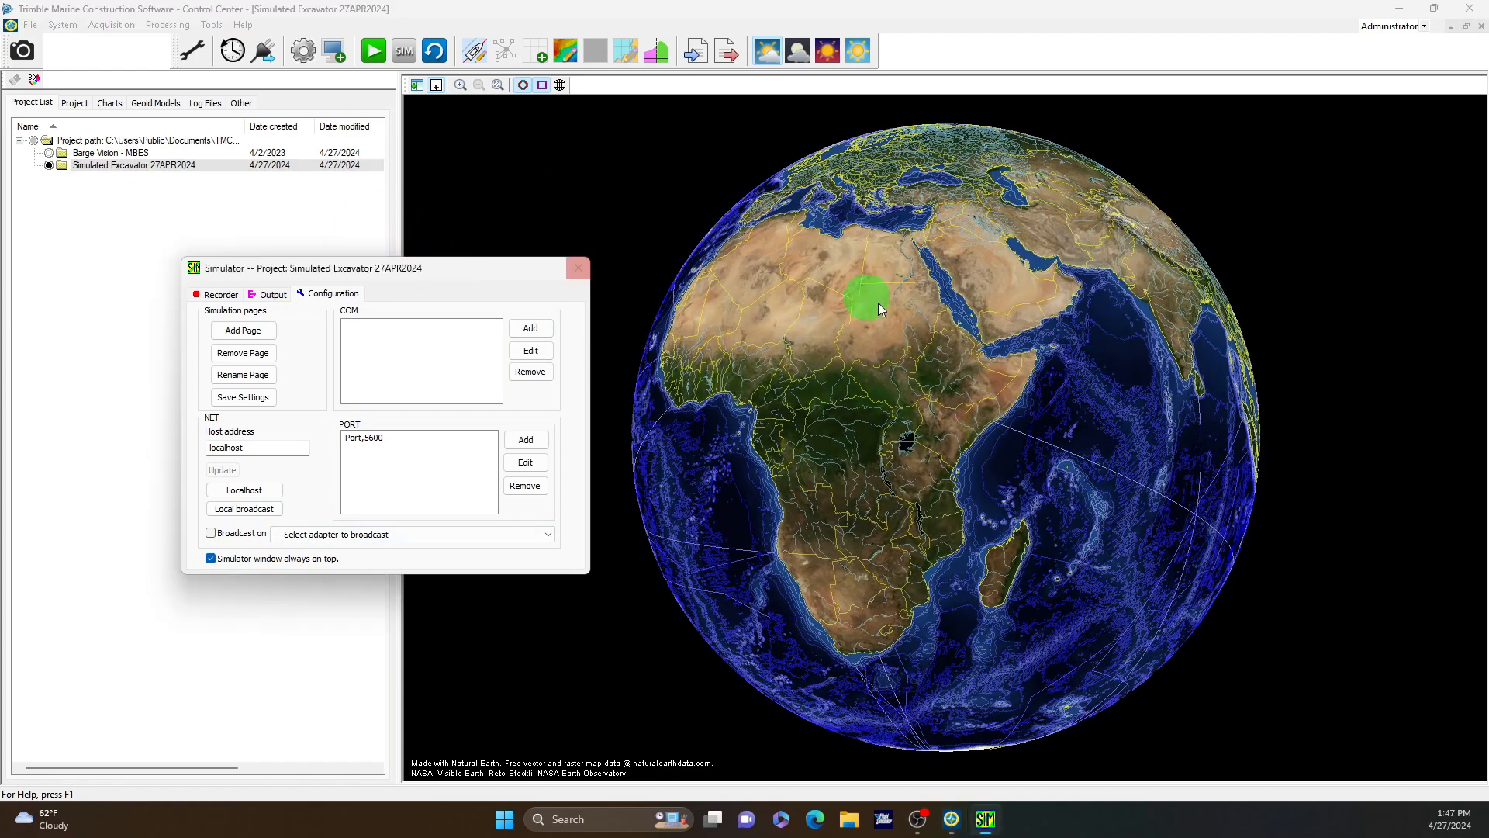
mouse_move(440, 269)
mouse_down()
mouse_move(958, 209)
mouse_move(668, 146)
mouse_move(619, 98)
mouse_move(582, 305)
mouse_move(487, 238)
mouse_move(415, 275)
mouse_up()
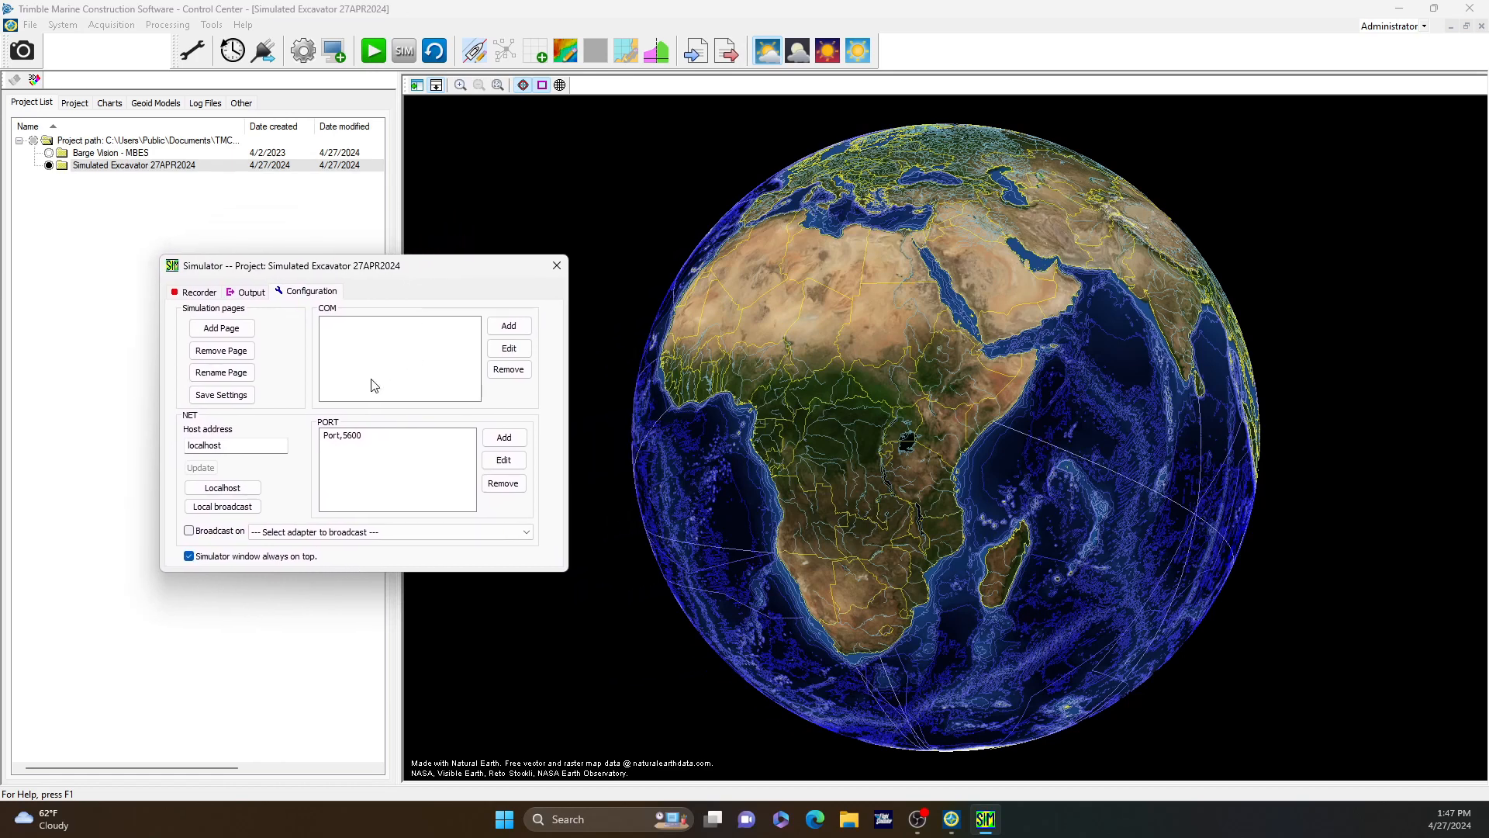
Step: Add two network ports to the simulator configuration: 6001 as UDP and 6002 as TCP Server
click(512, 439)
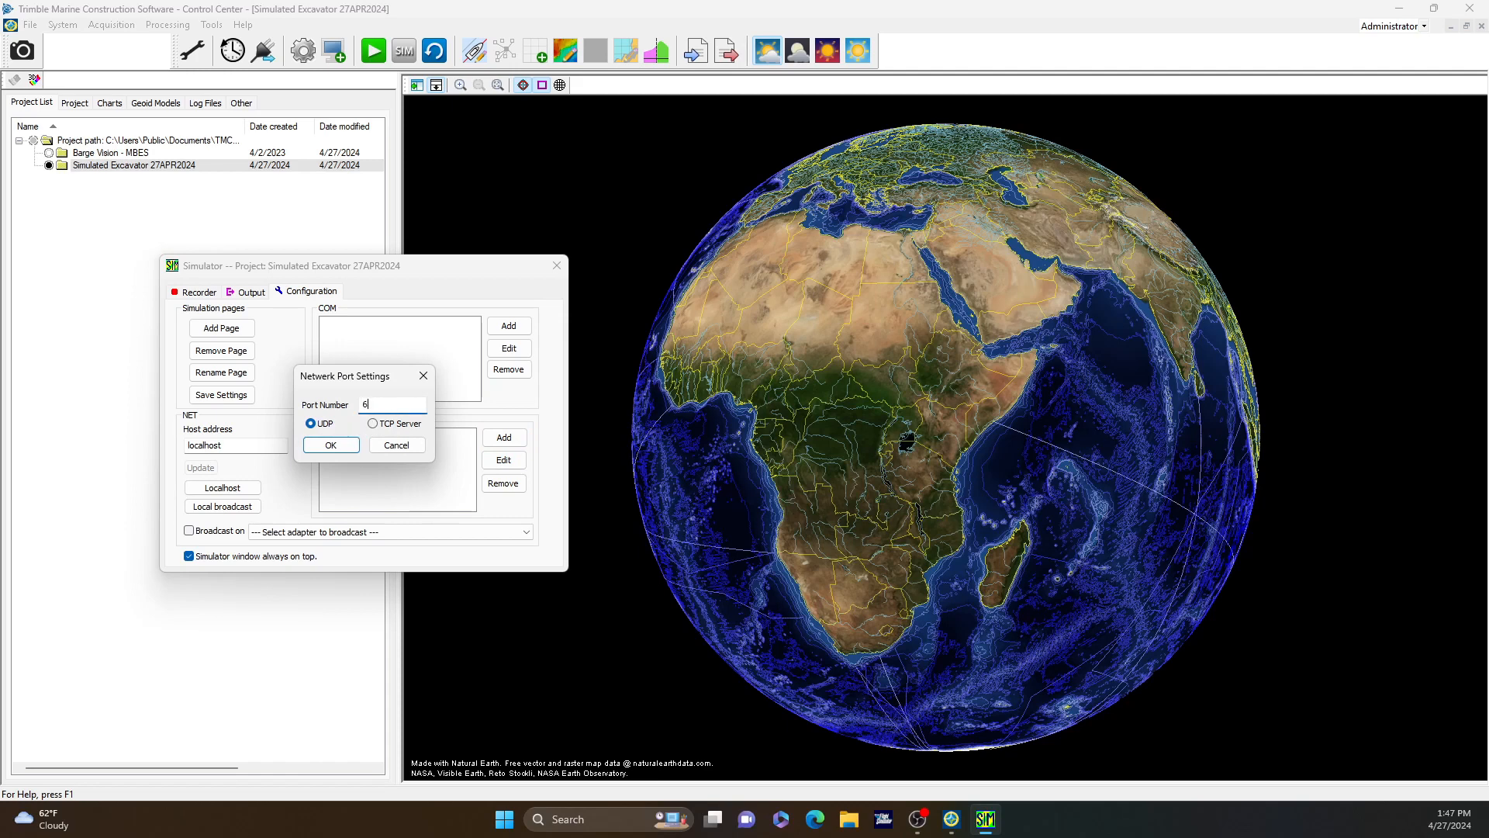
click(349, 445)
click(505, 437)
click(374, 424)
click(386, 403)
click(331, 445)
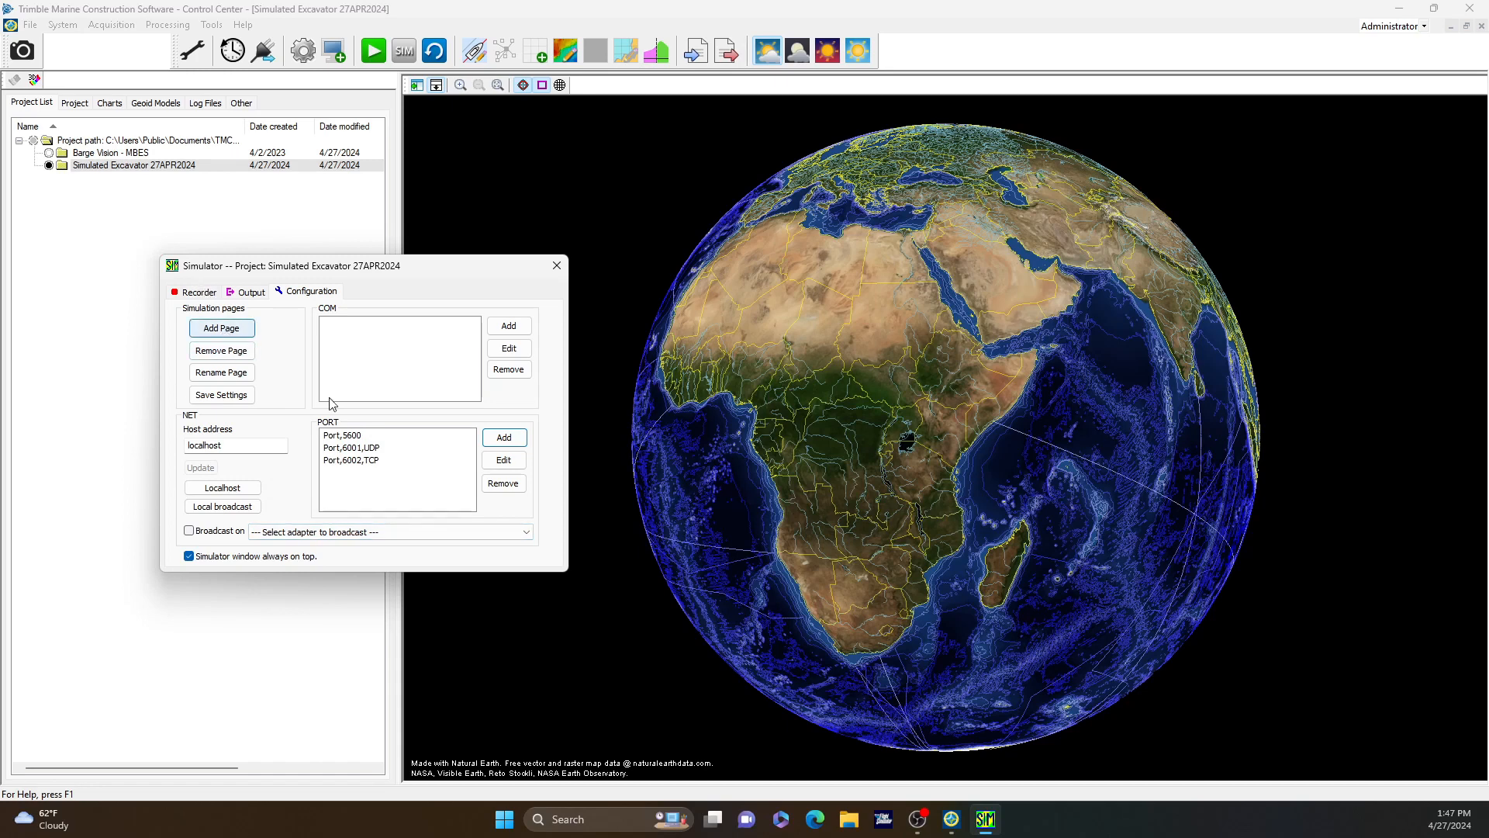
Step: Add Heading, Position and Excavator simulation pages to the simulator
click(233, 329)
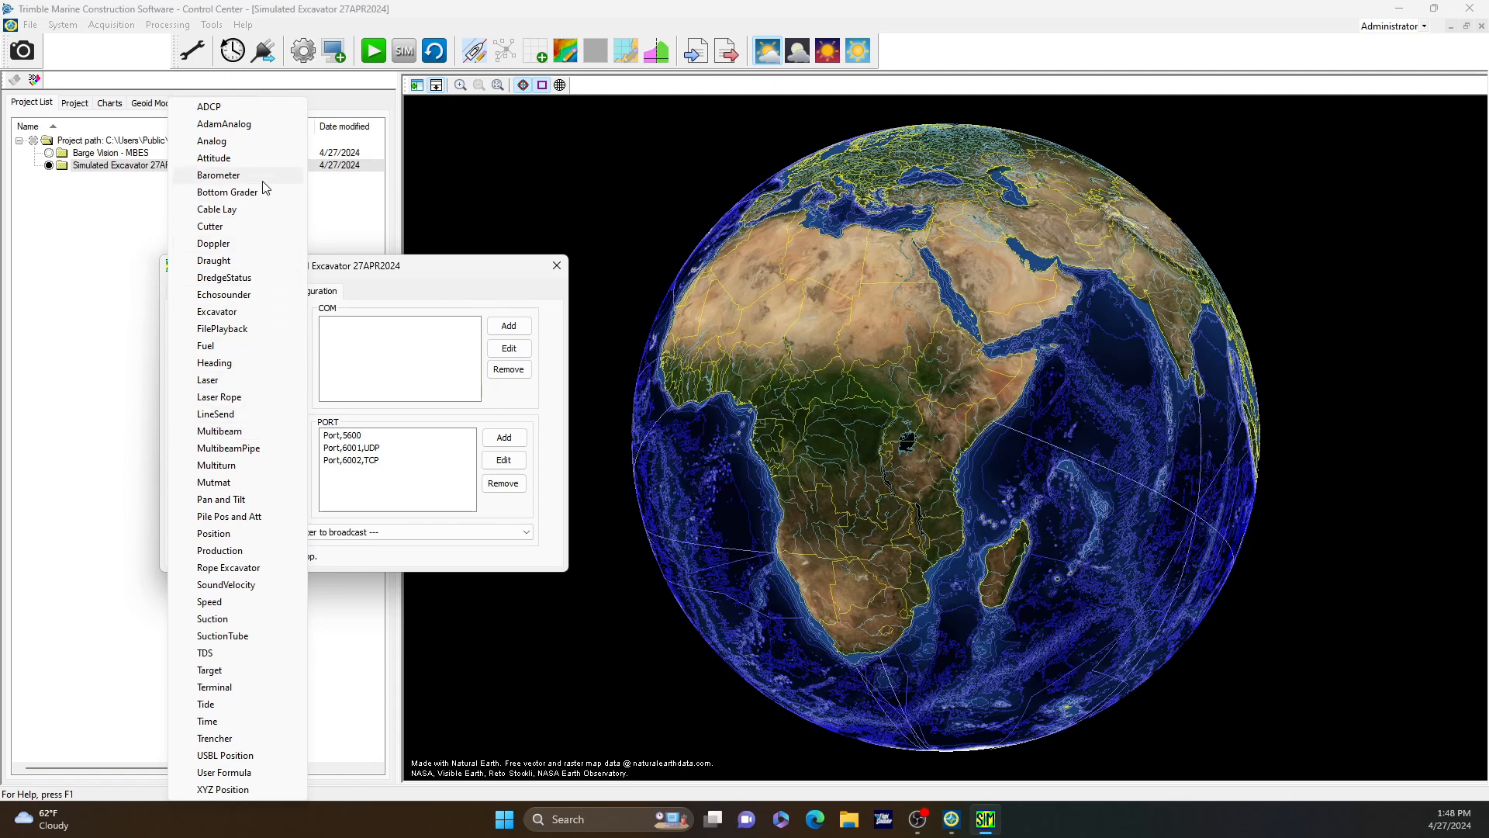
click(219, 365)
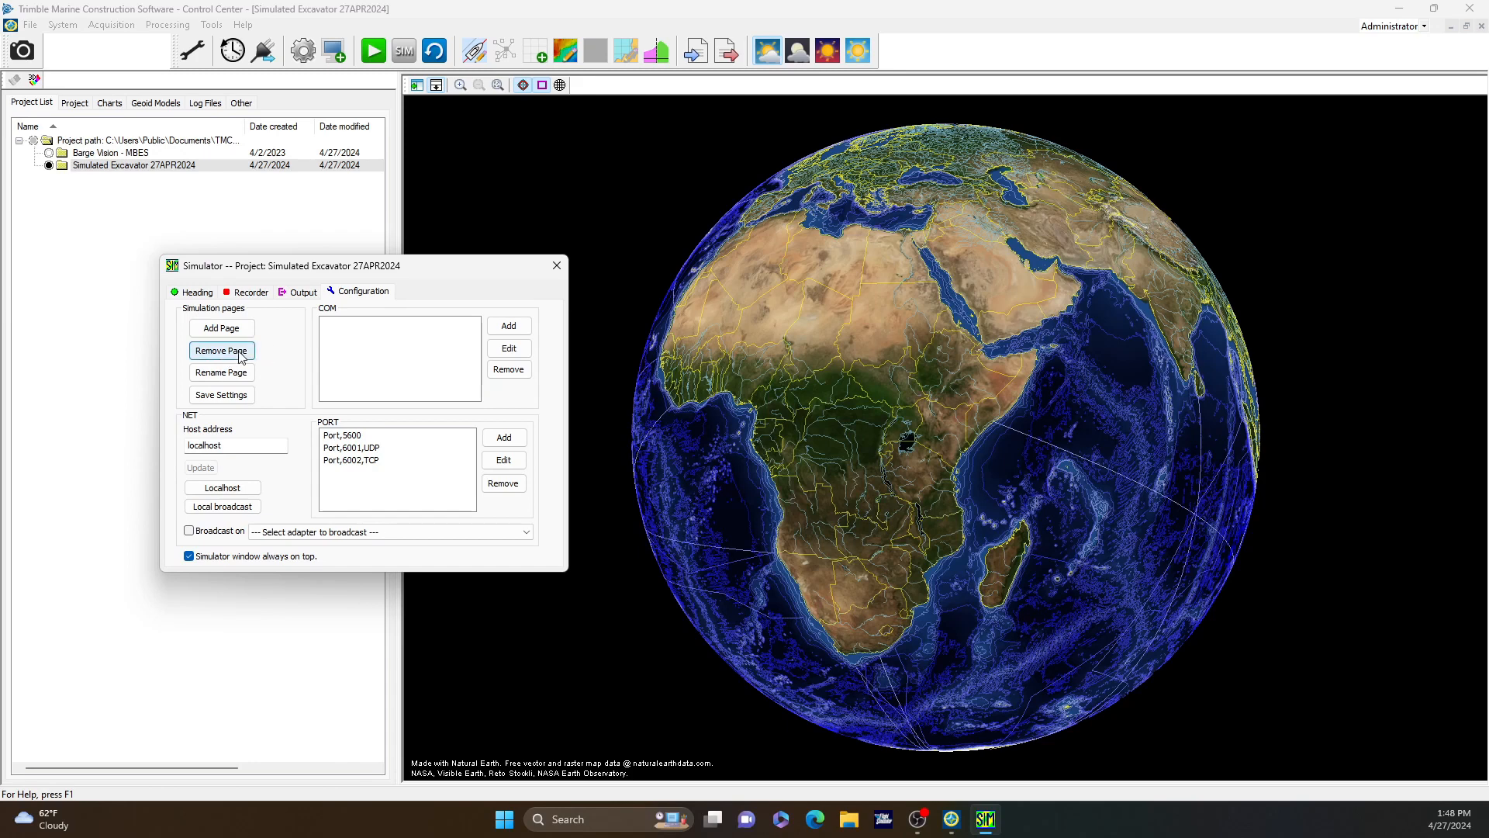
click(224, 326)
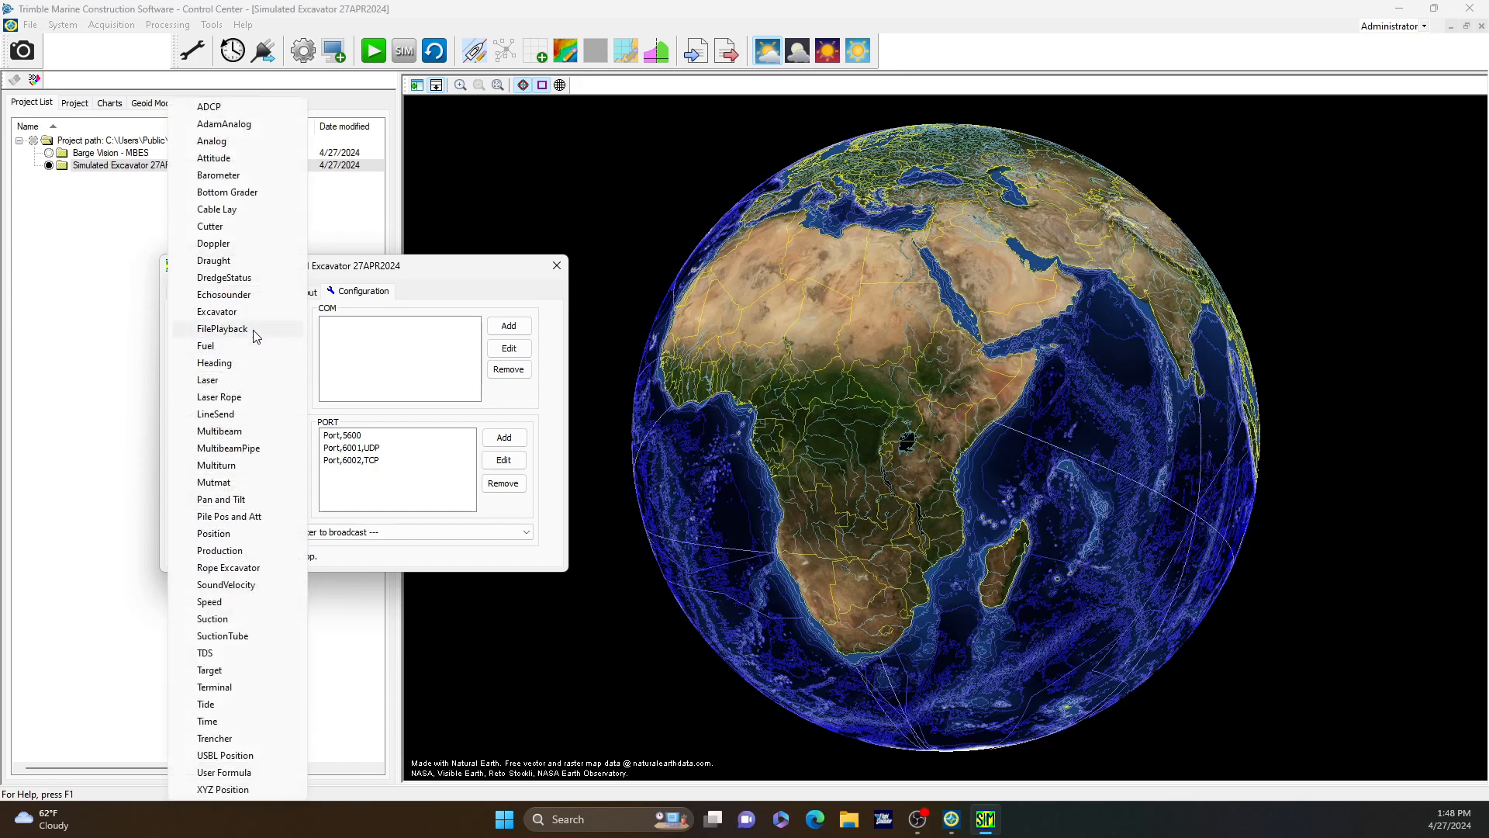
click(261, 541)
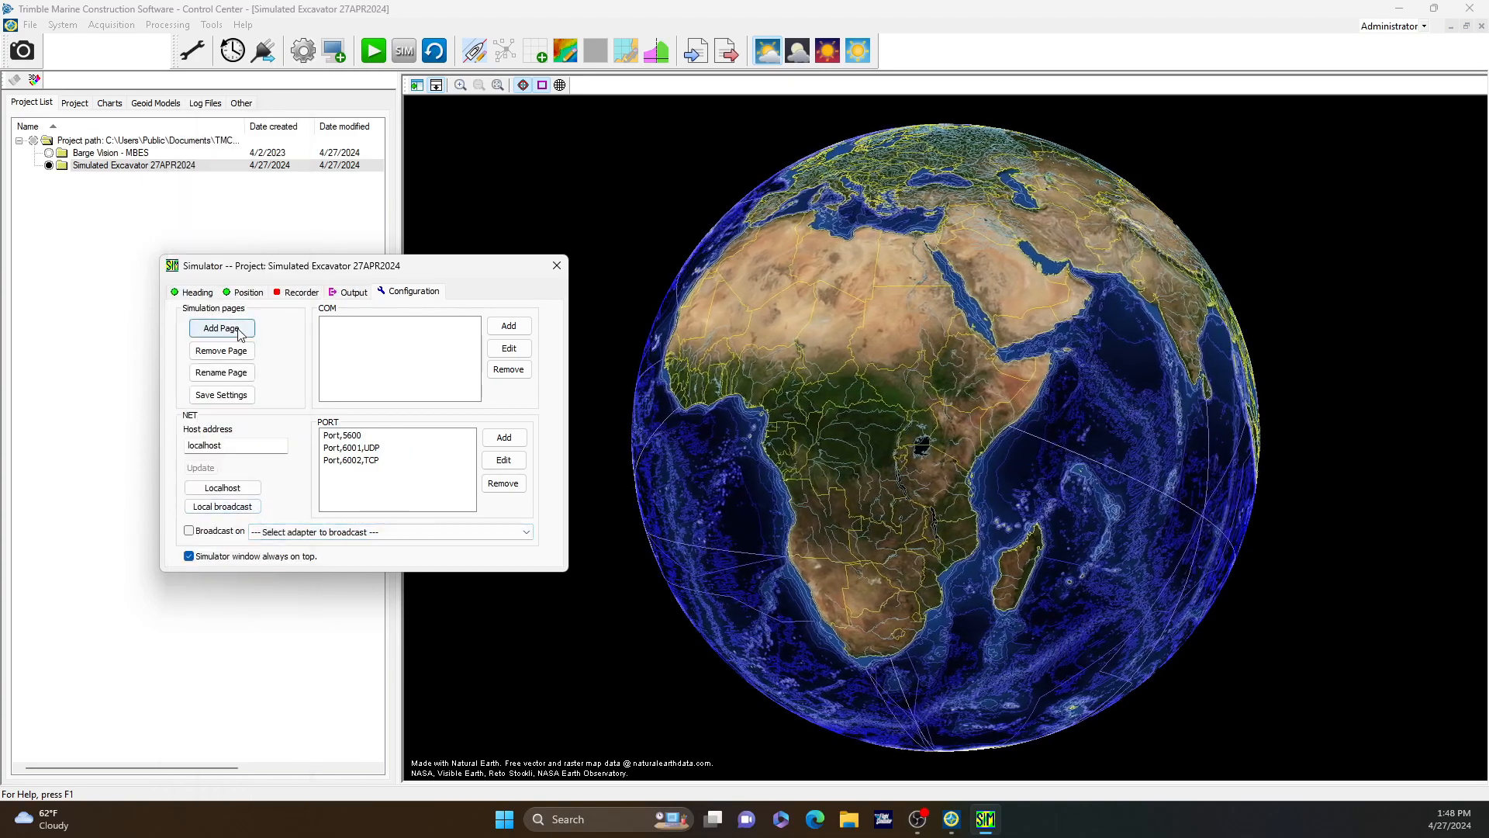
click(240, 331)
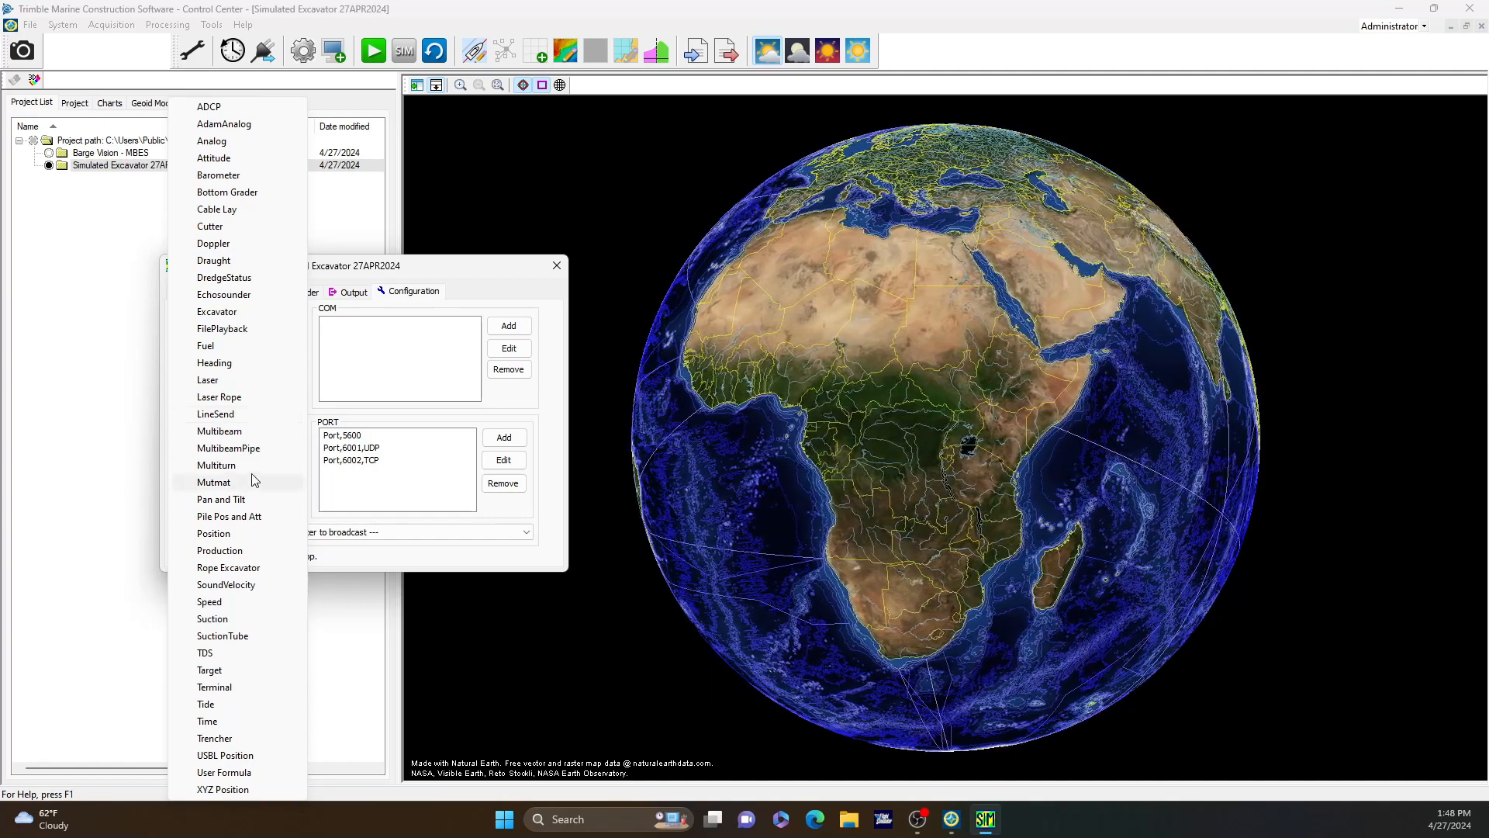
click(232, 312)
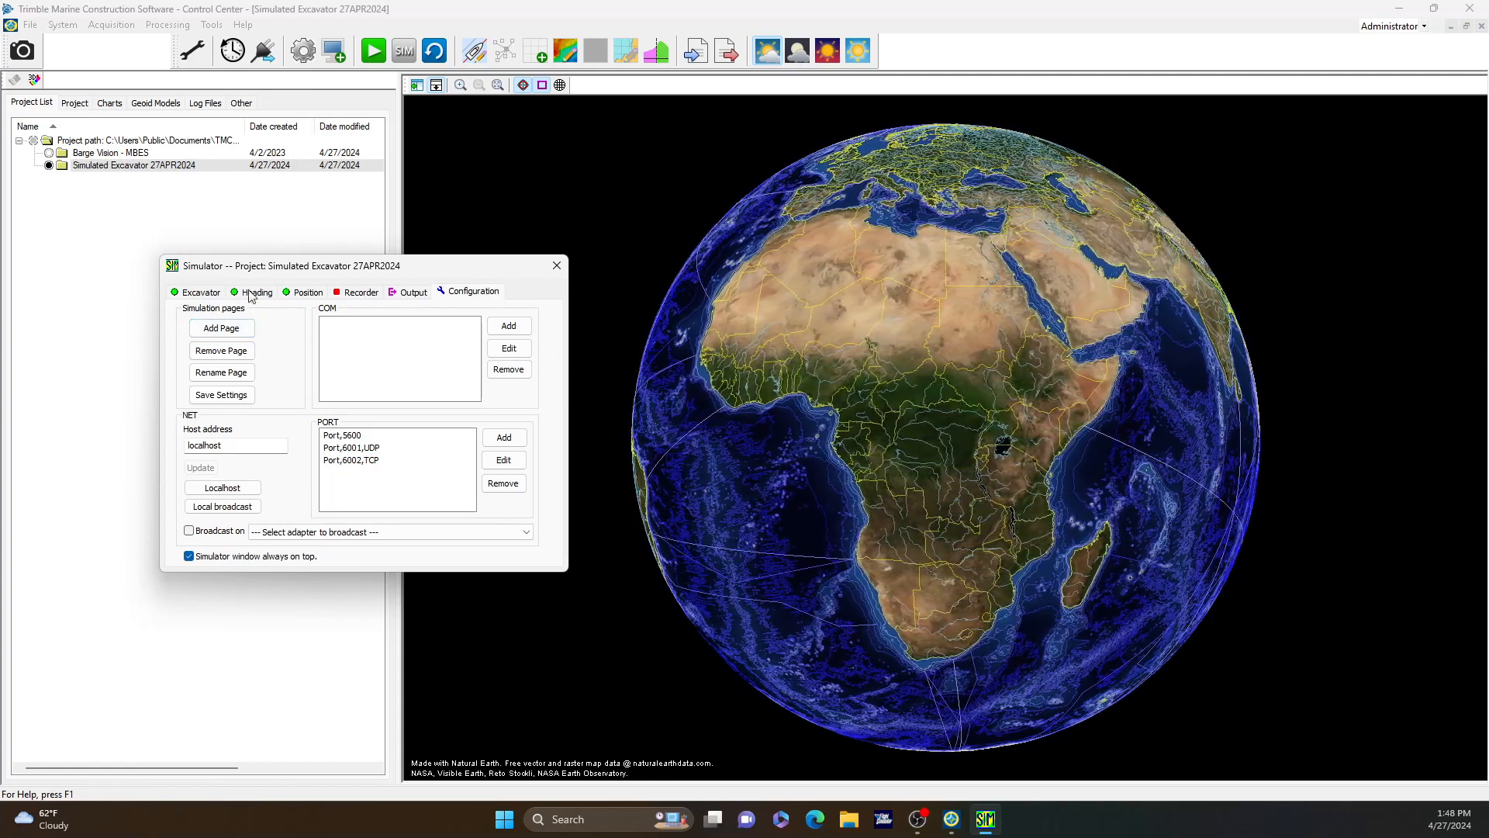
Step: Configure the simulated position output with the $PTNL,GGK/$GPGST format, port 6001,UDP and a rate of 10
click(308, 293)
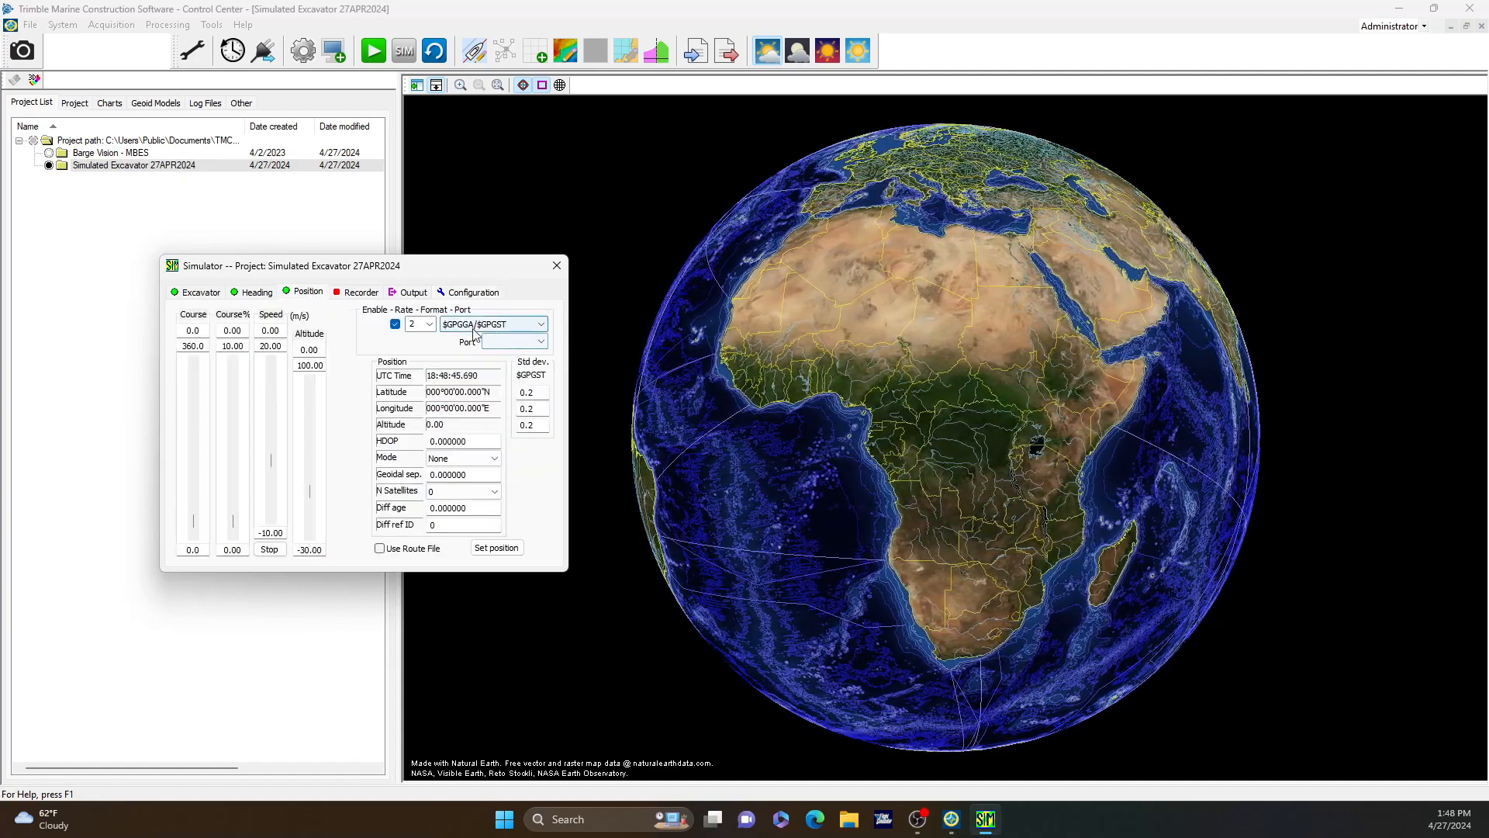
click(522, 325)
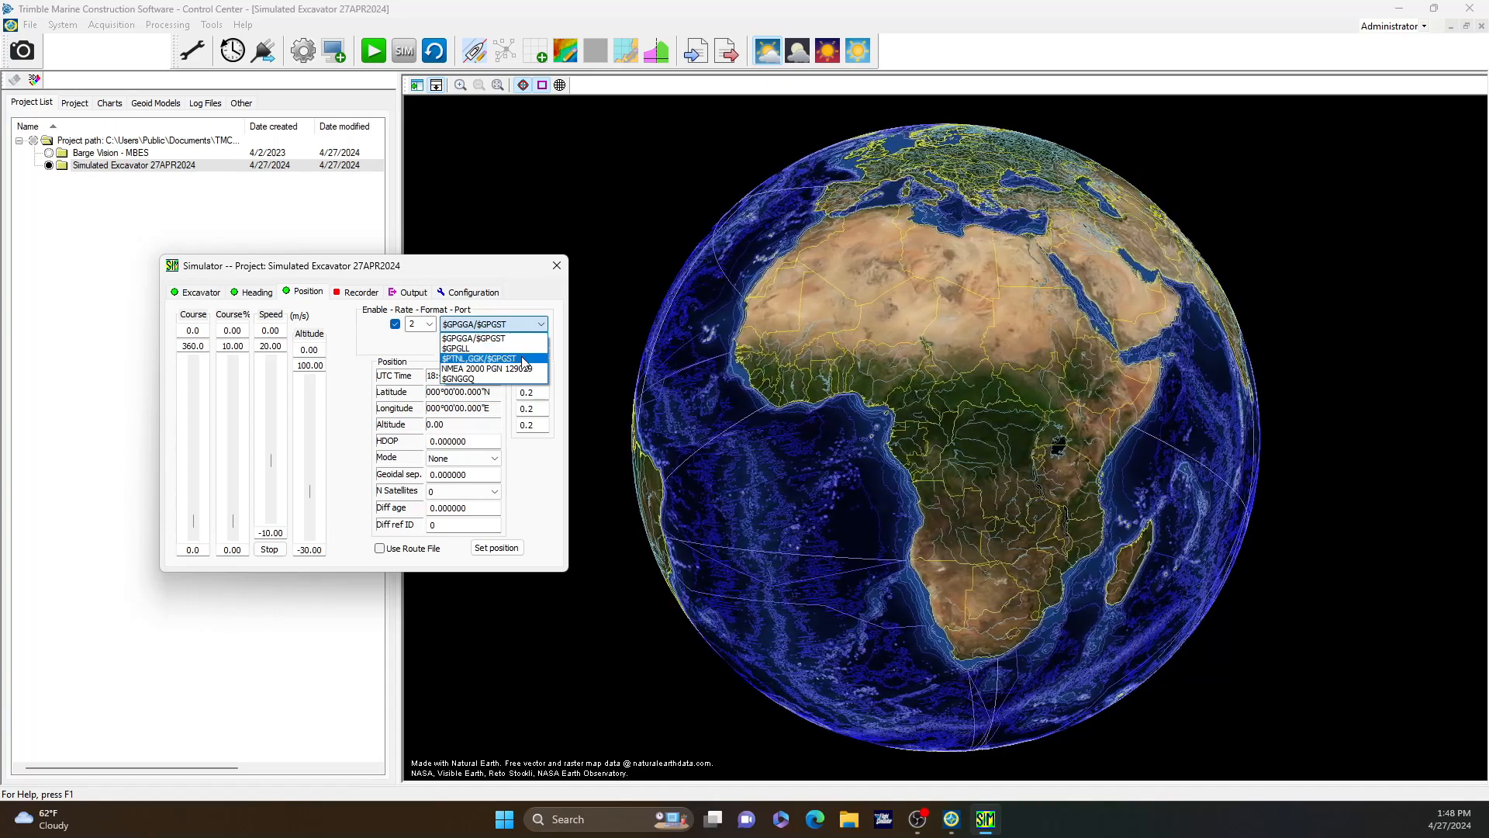
click(523, 359)
click(534, 342)
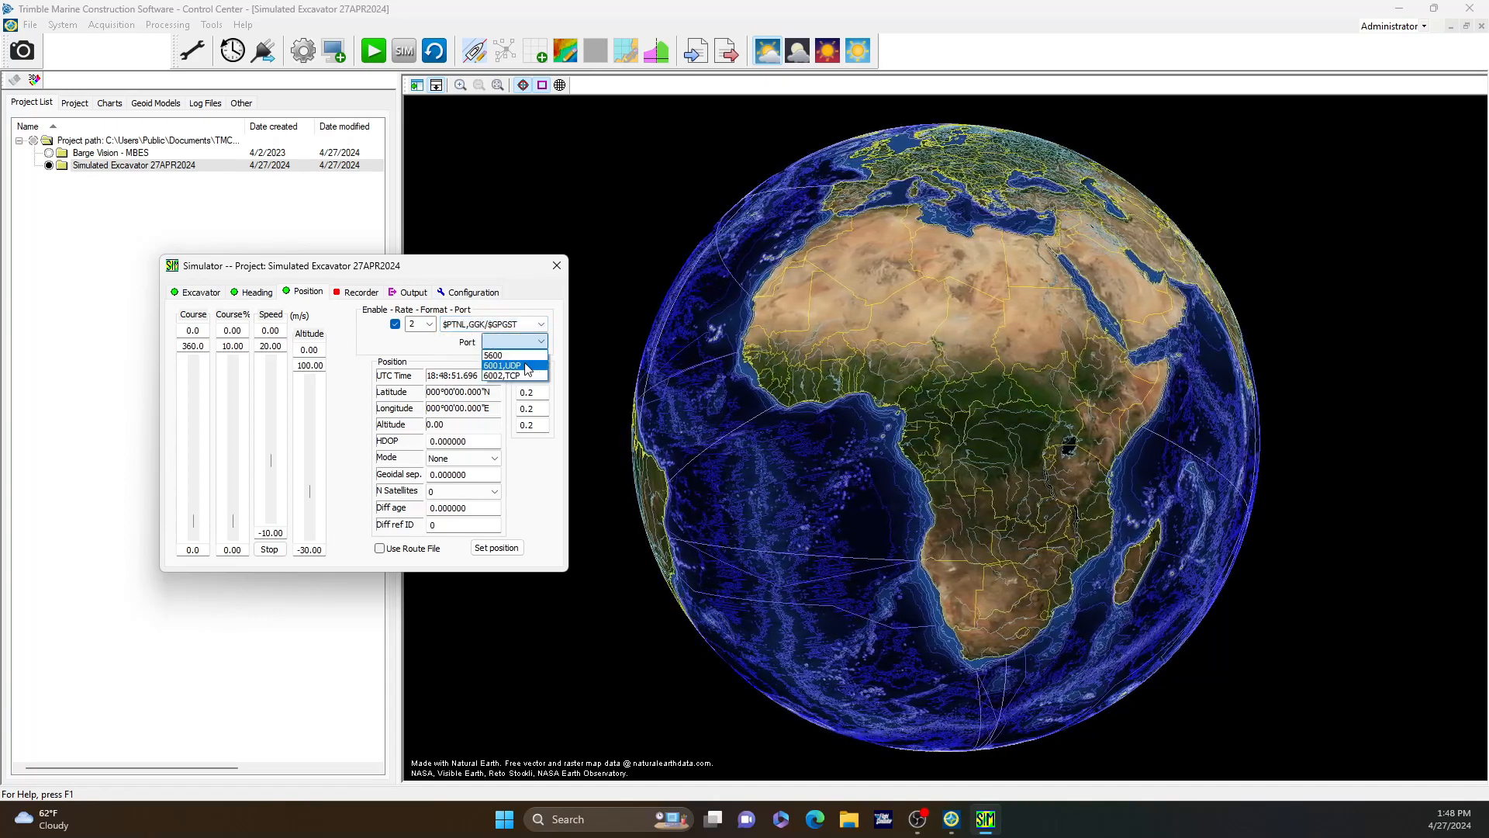
click(528, 367)
click(429, 324)
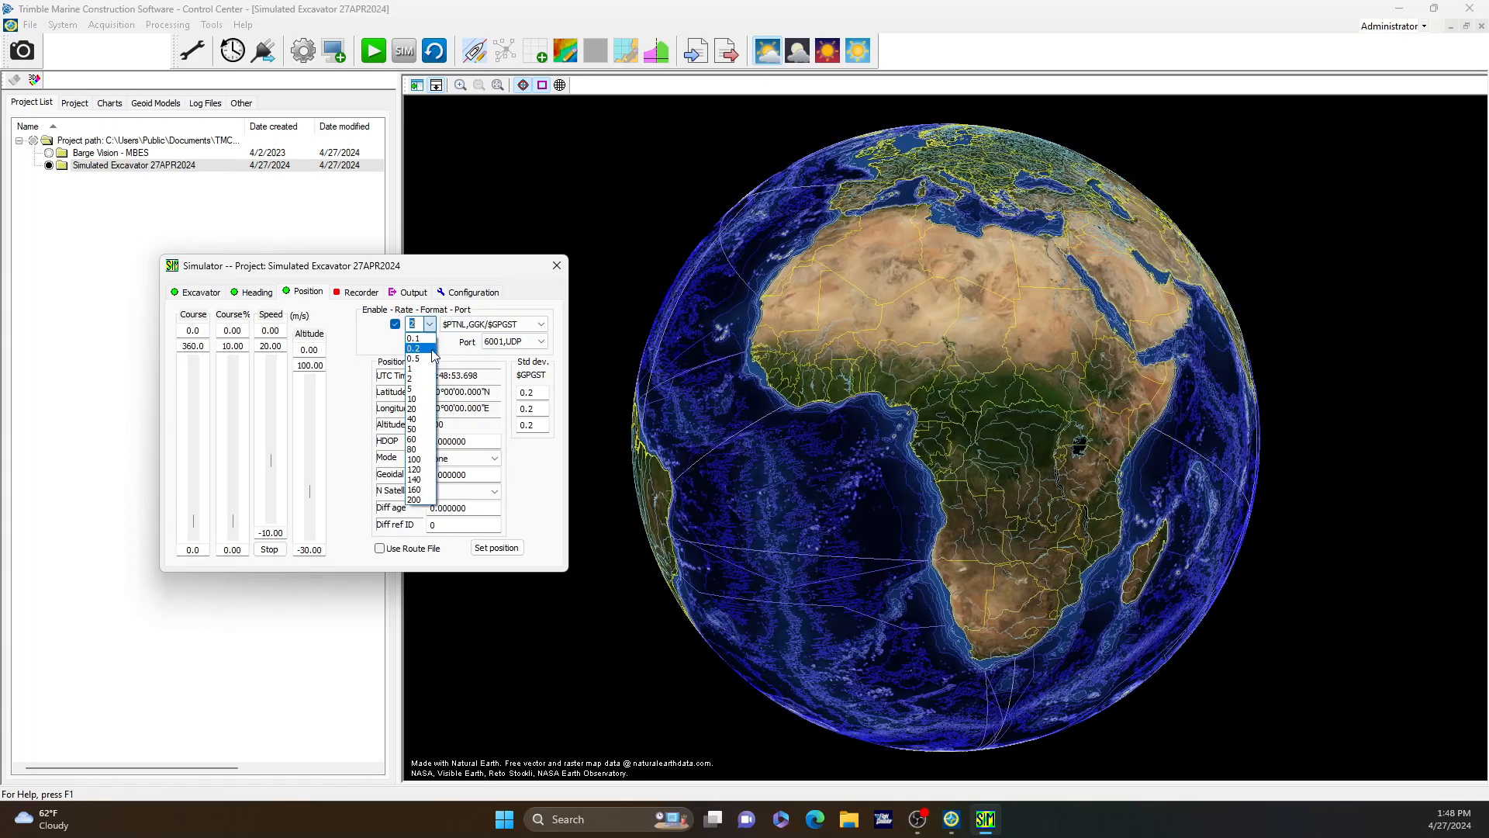
click(427, 399)
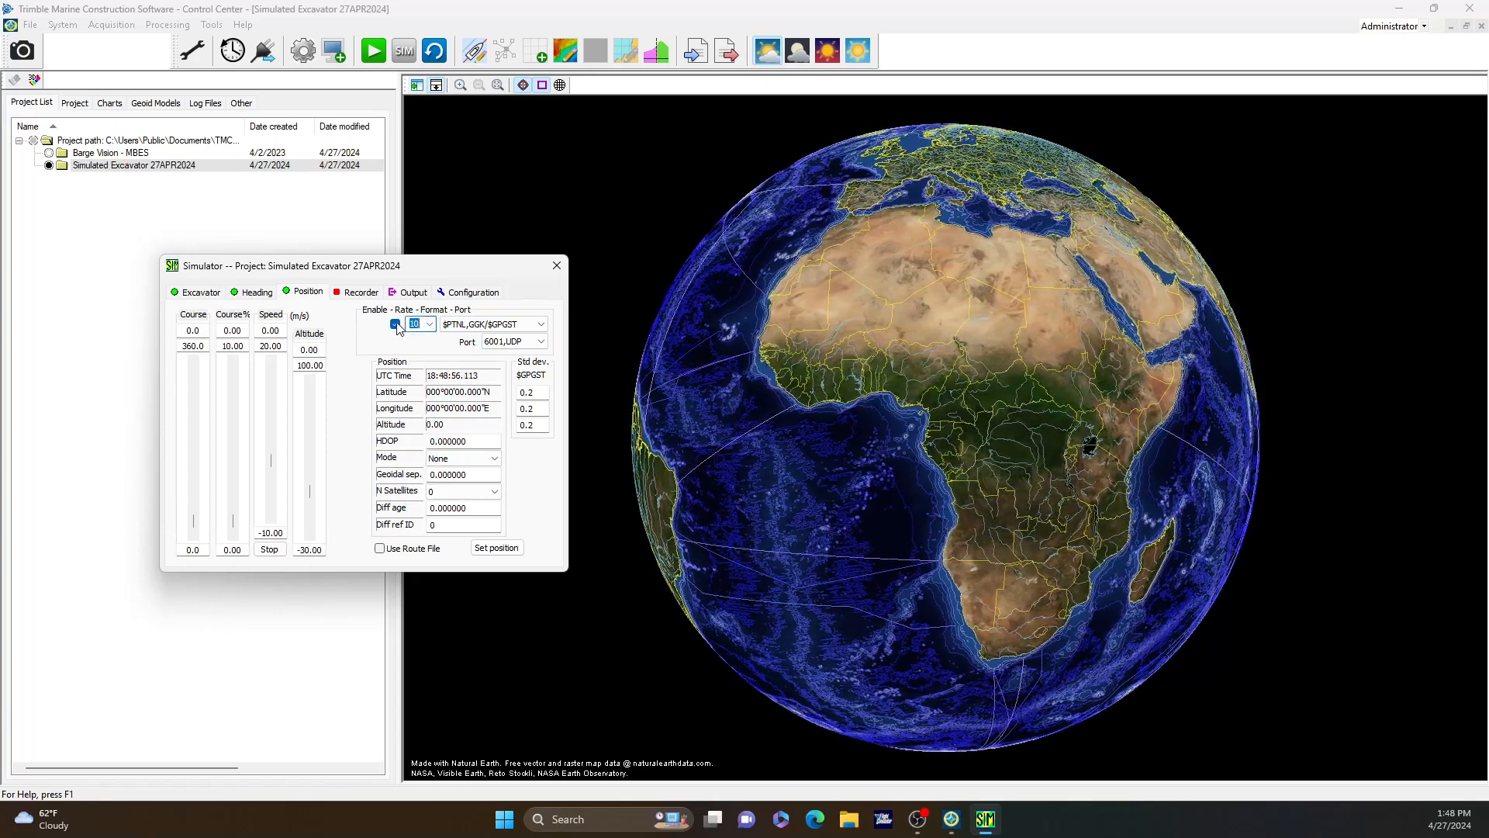
Step: Configure the simulated heading output to use port 6001,UDP at a rate of 10
click(256, 292)
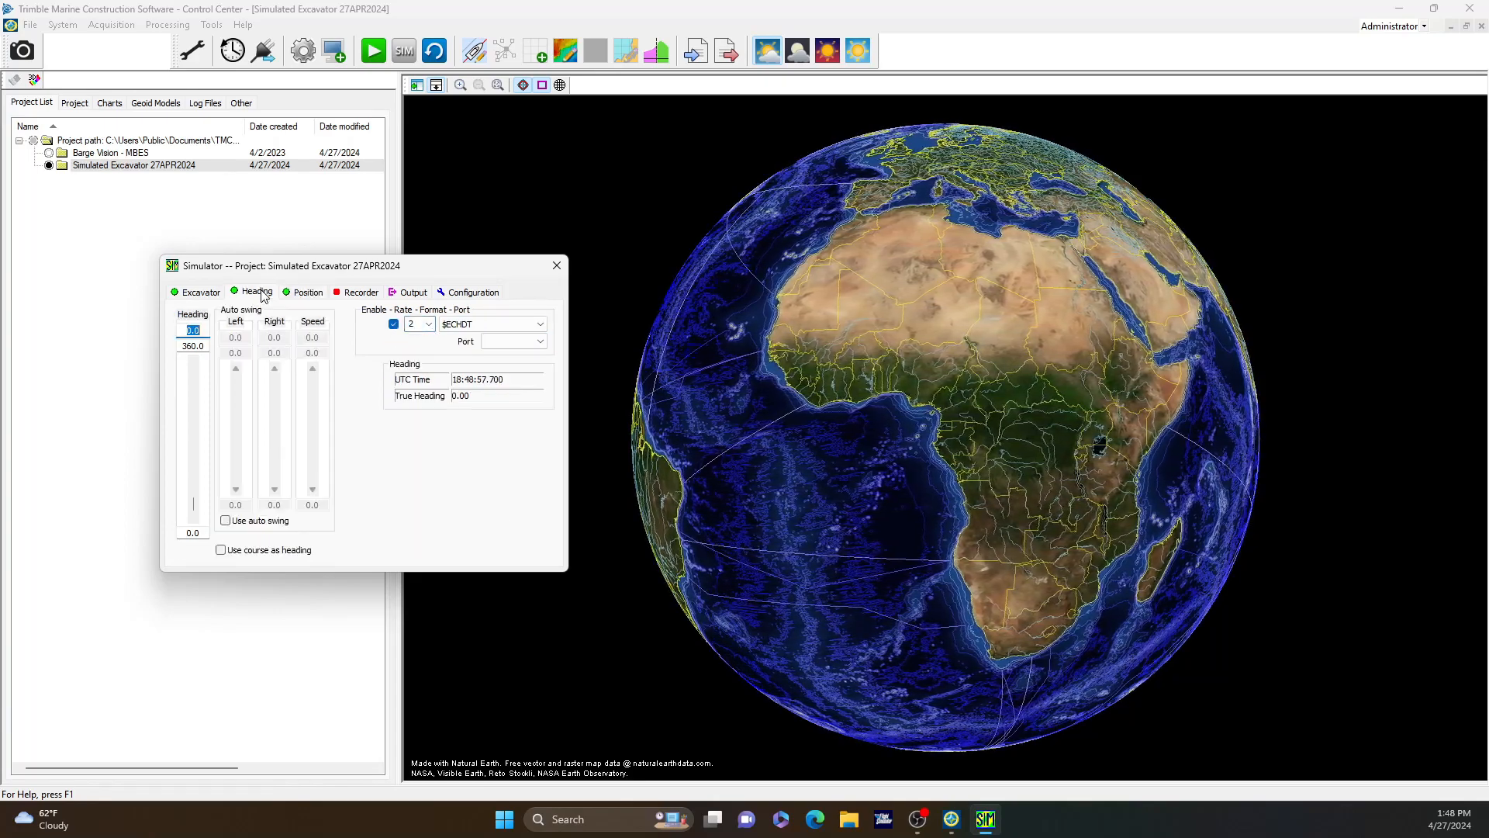
click(497, 342)
click(485, 356)
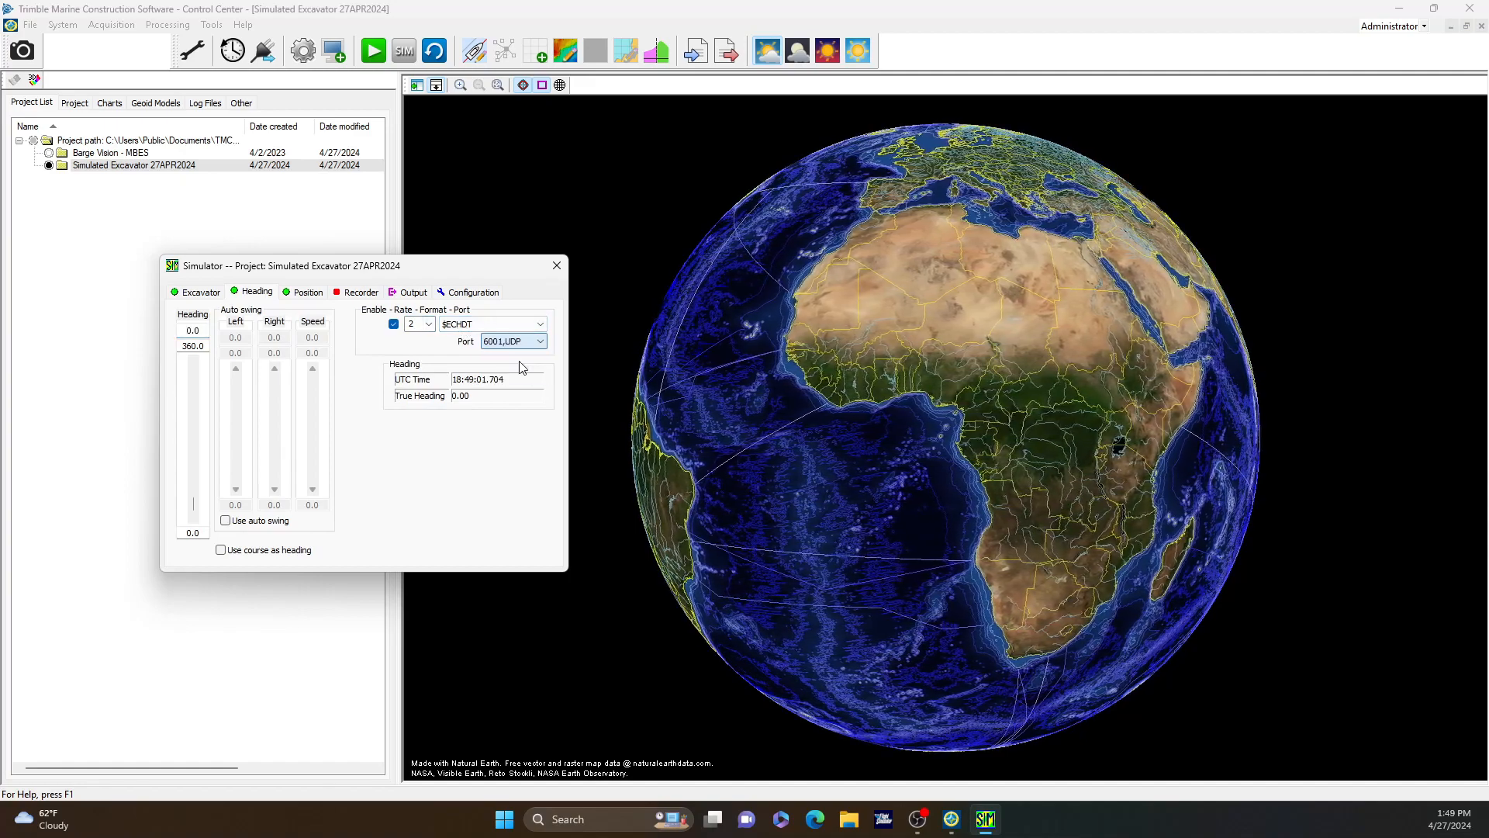
click(429, 324)
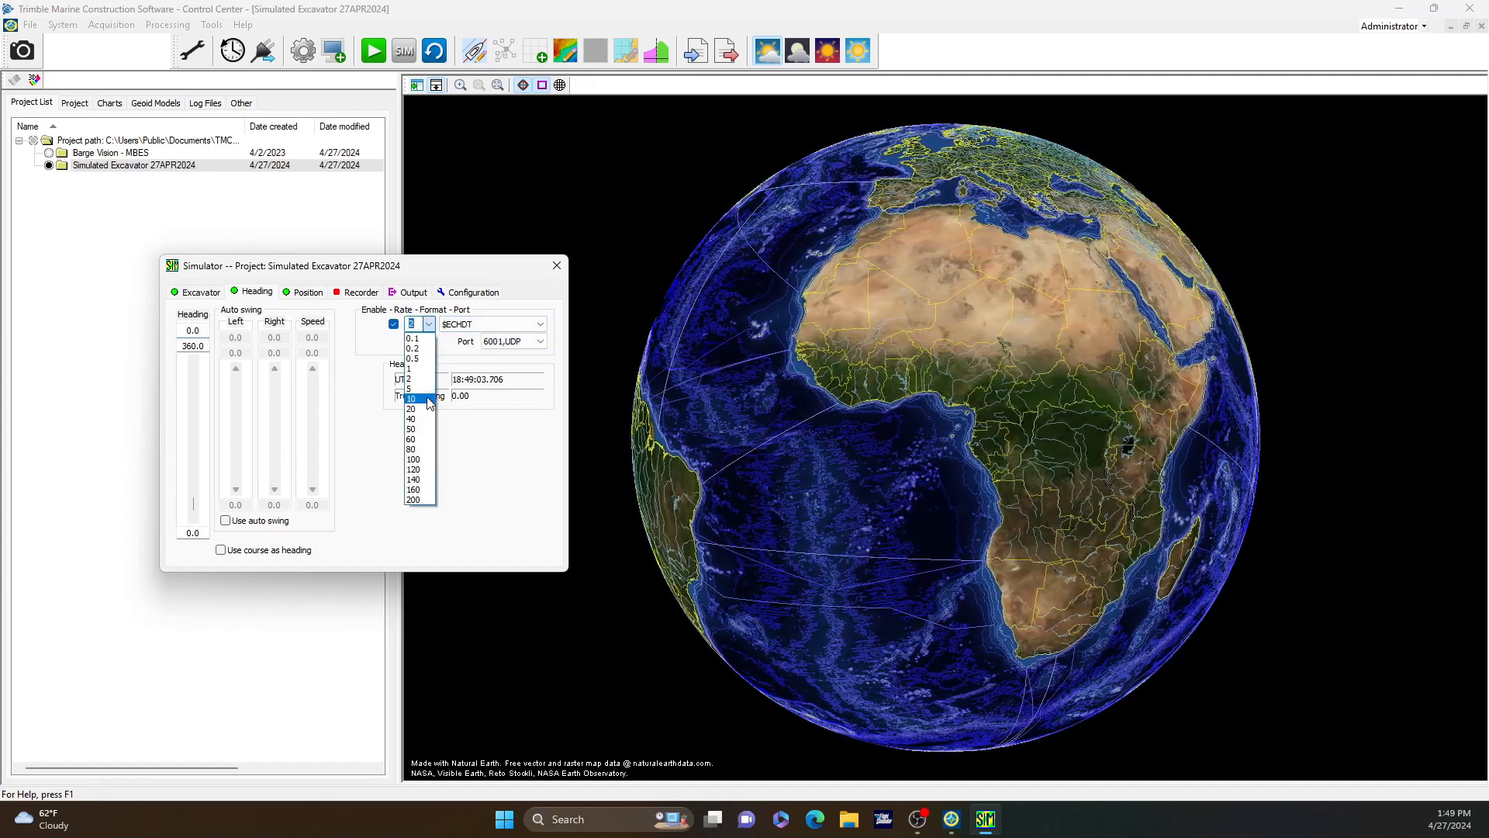
click(419, 364)
Step: Configure the simulated excavator output with the Trimble EC520 format, port 6002,TCP and a rate of 20
click(202, 294)
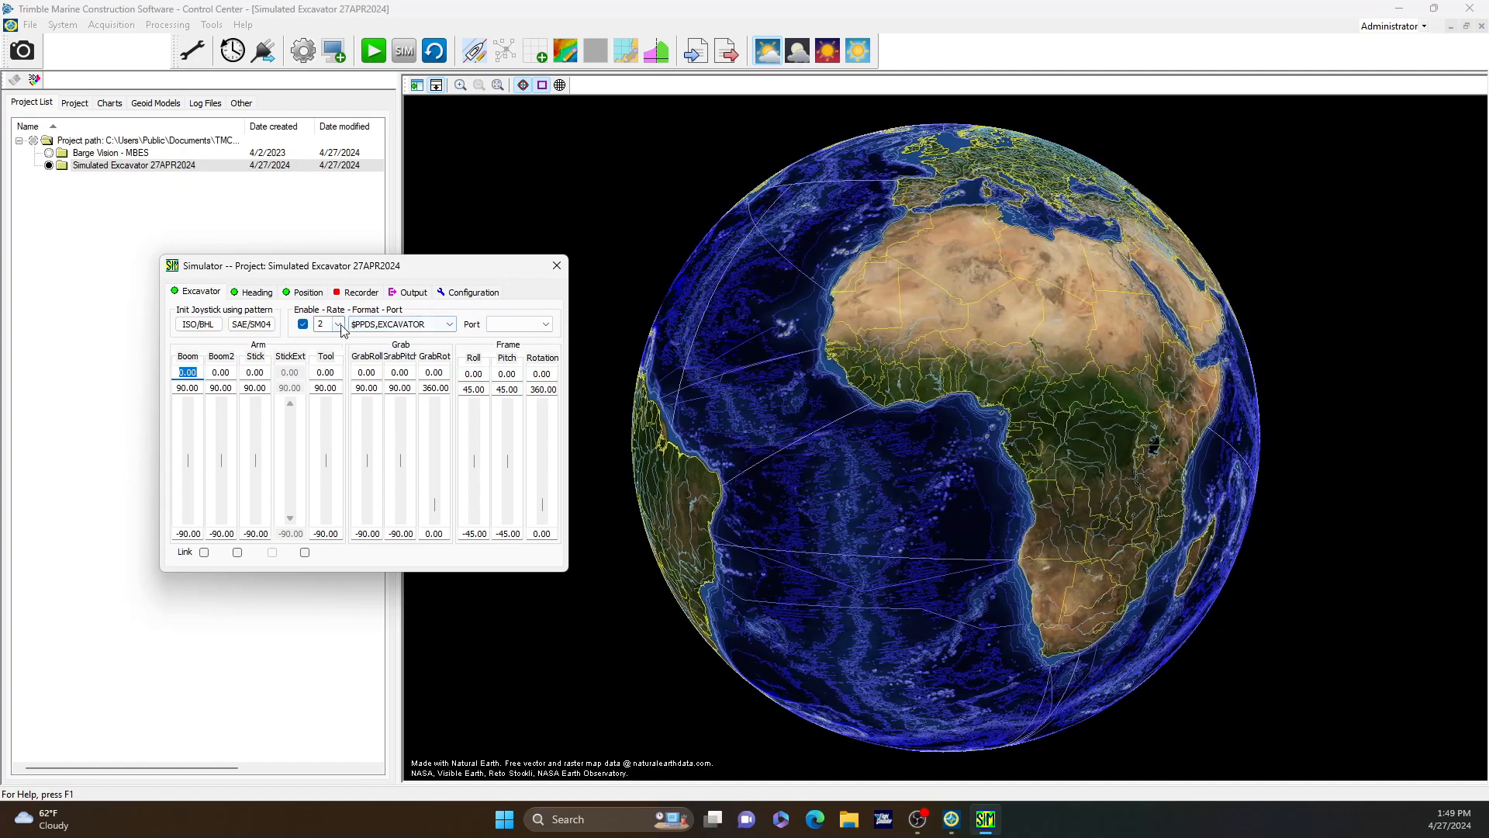
click(546, 326)
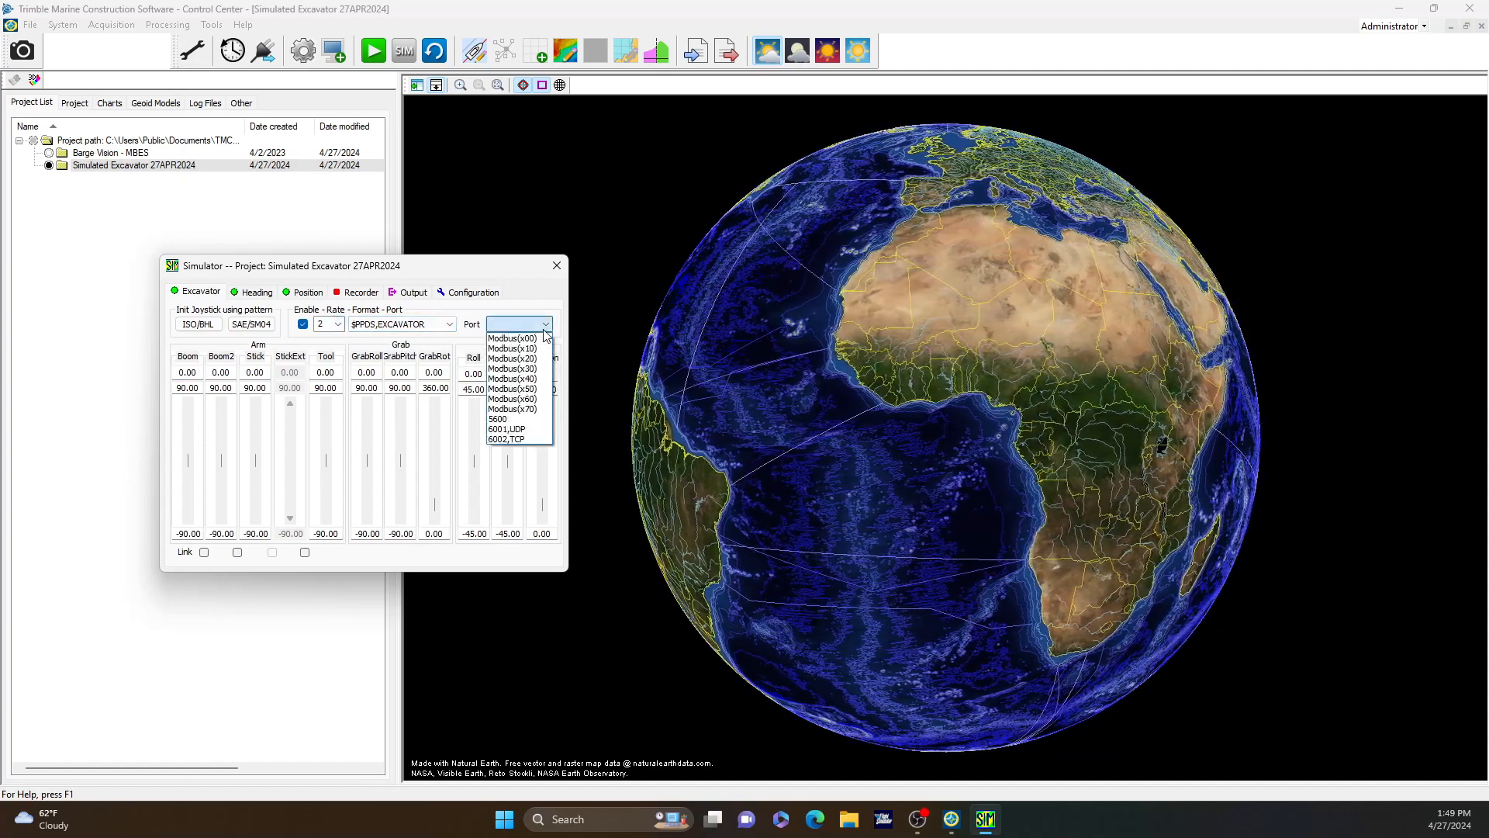
click(520, 440)
click(449, 325)
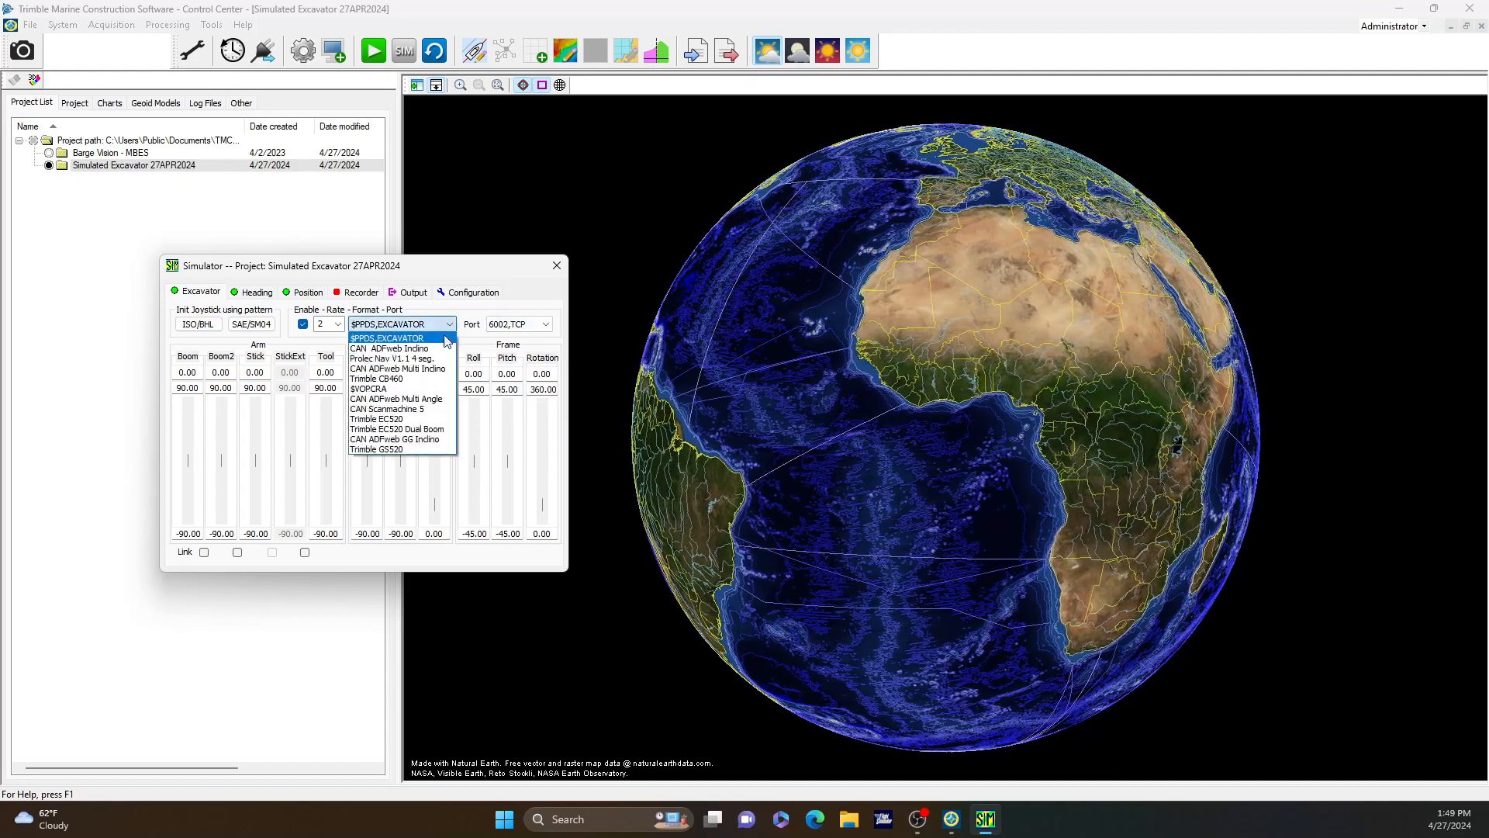
click(412, 420)
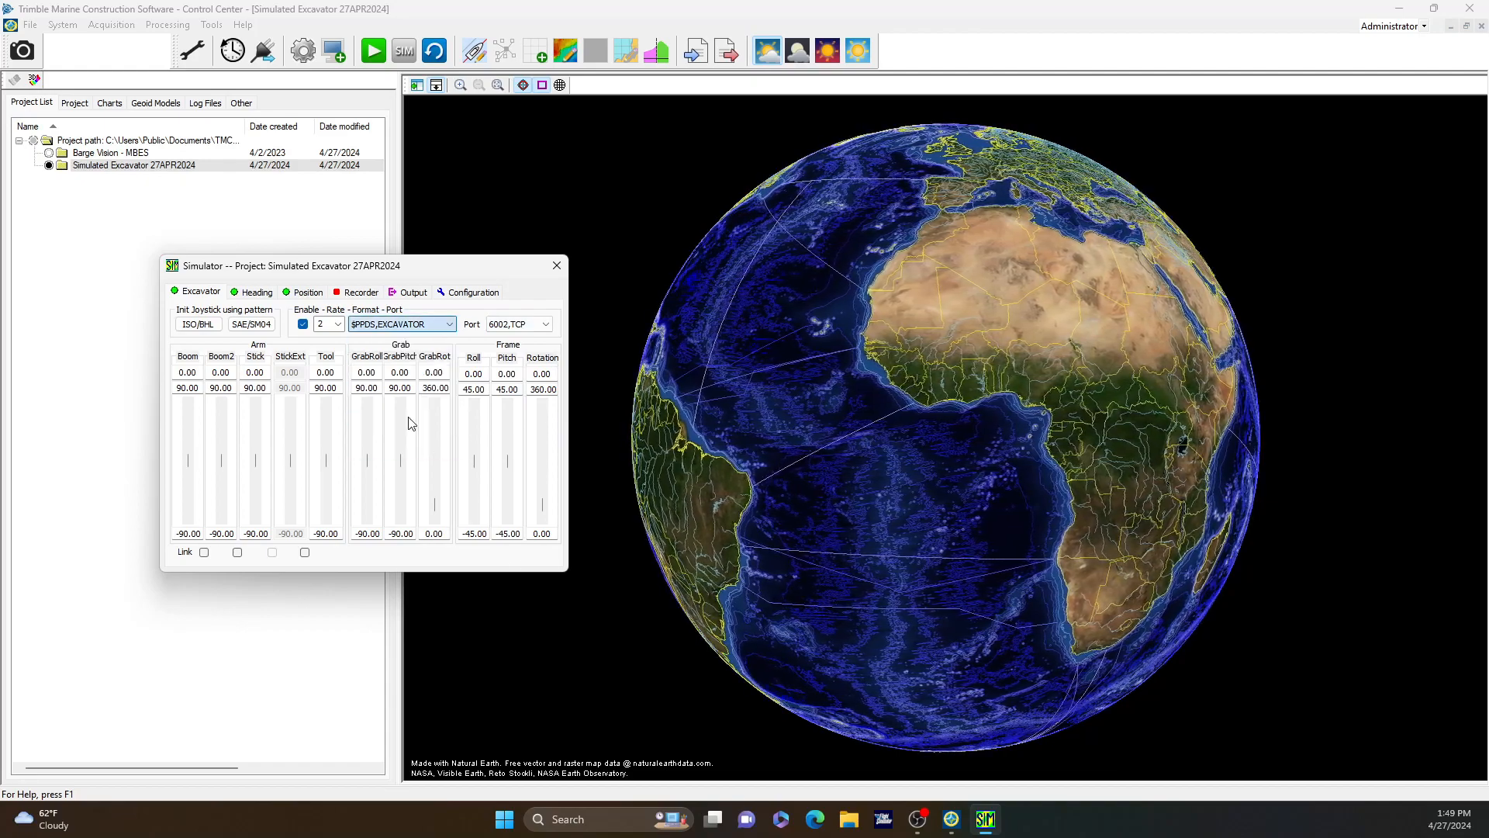
click(339, 325)
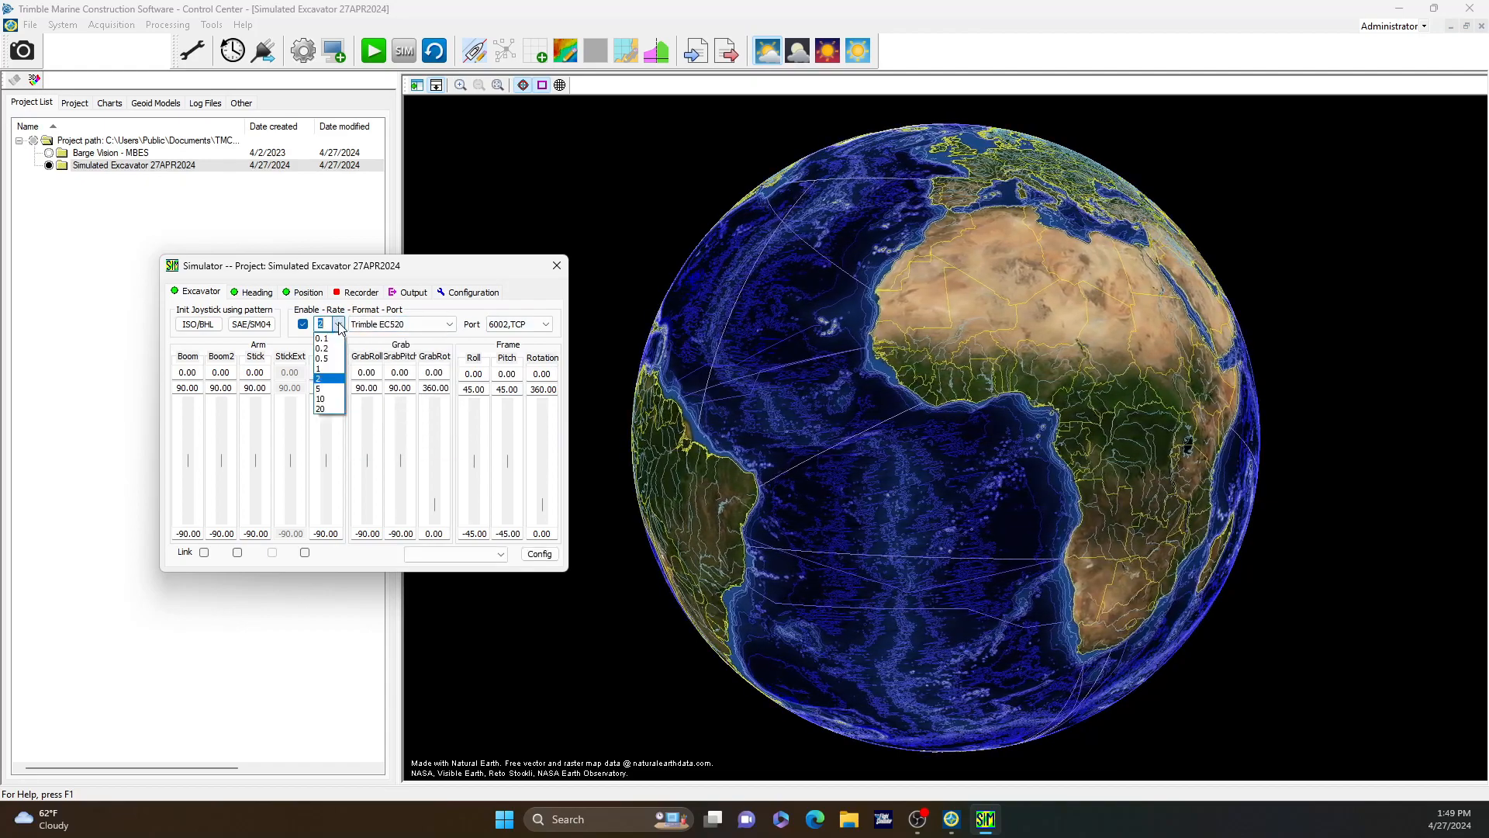
click(336, 410)
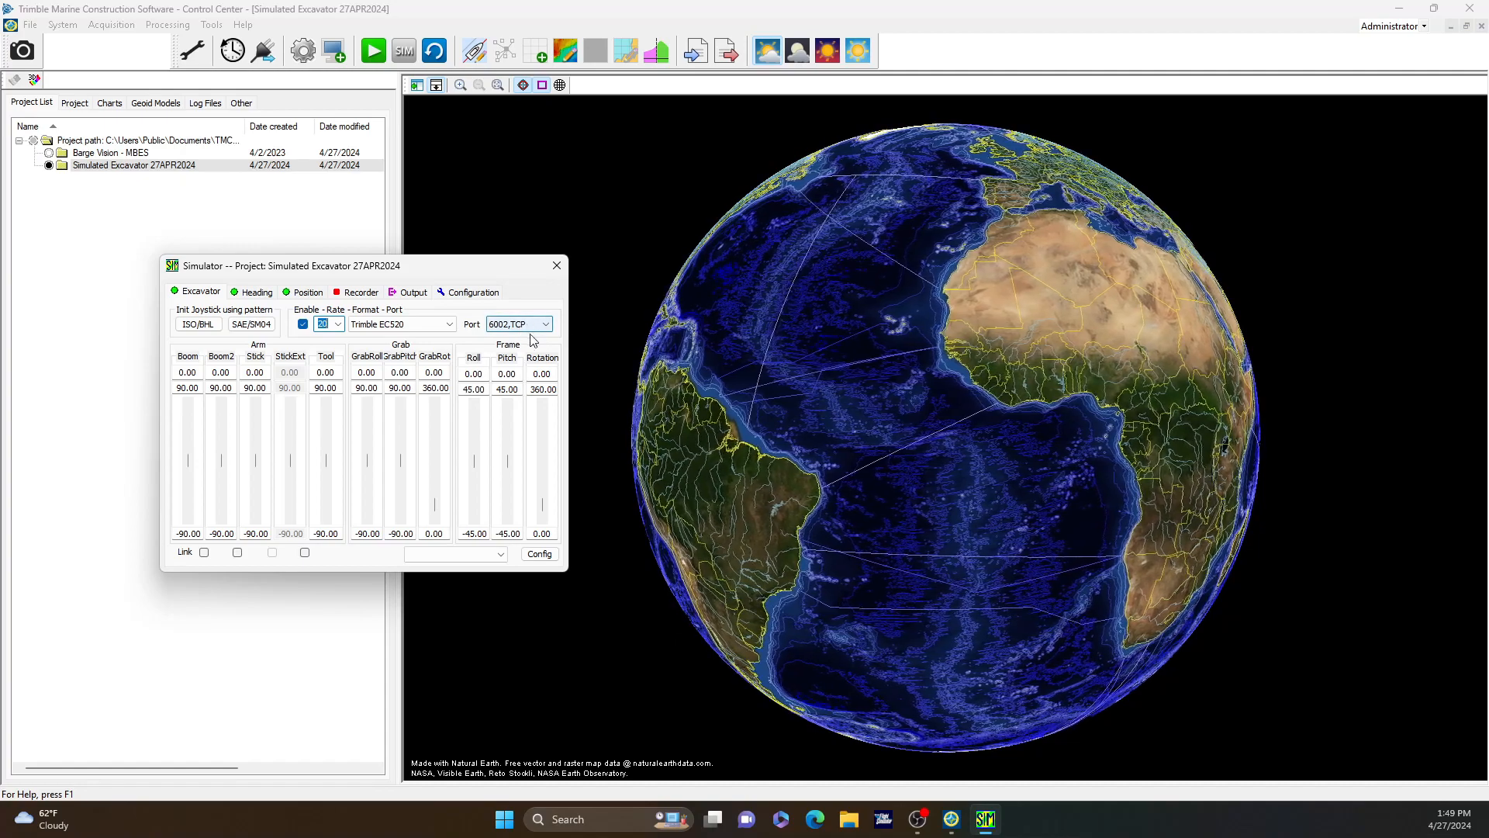
click(448, 326)
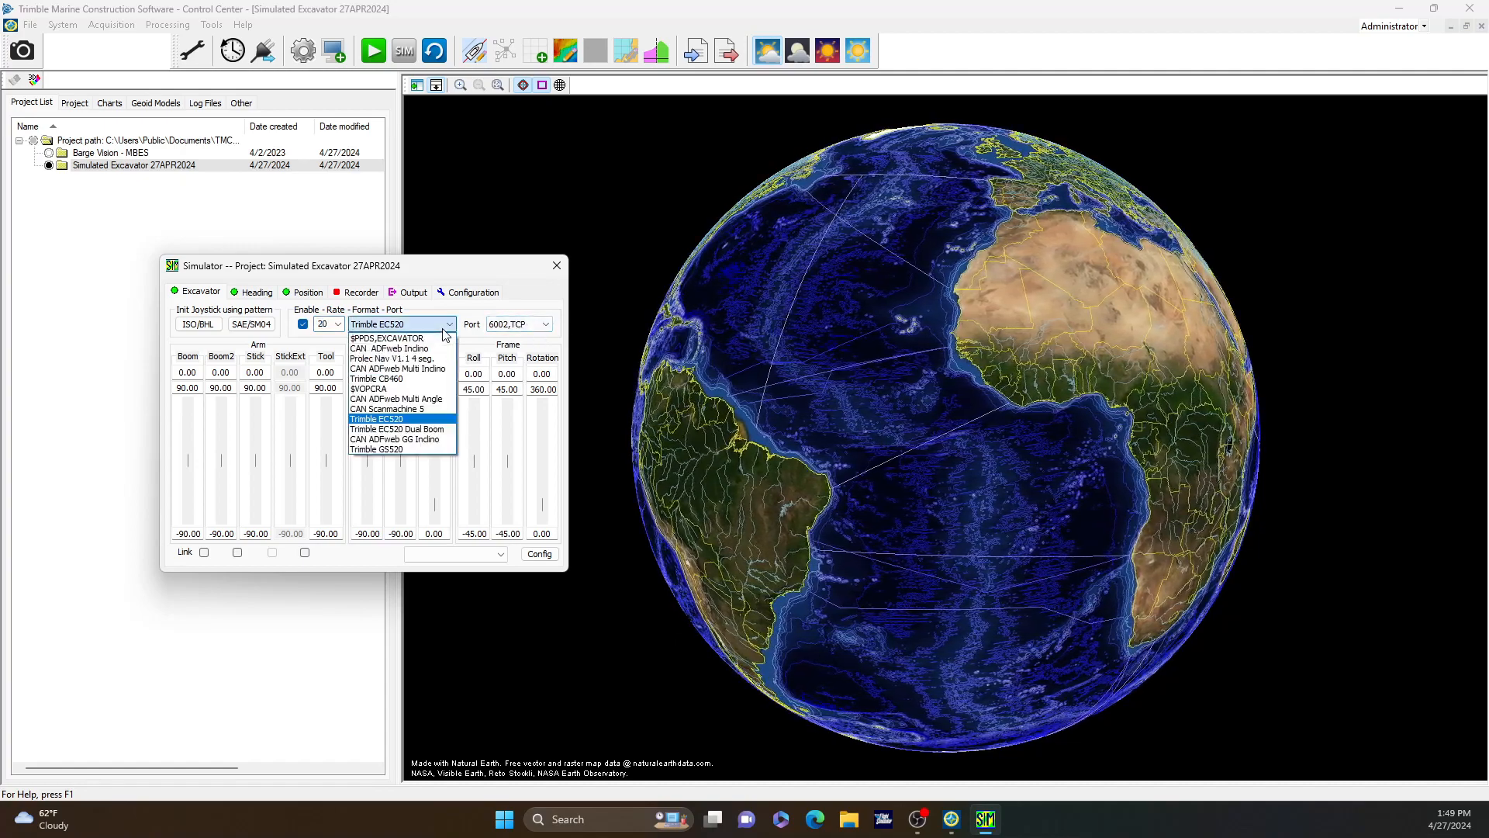
click(393, 420)
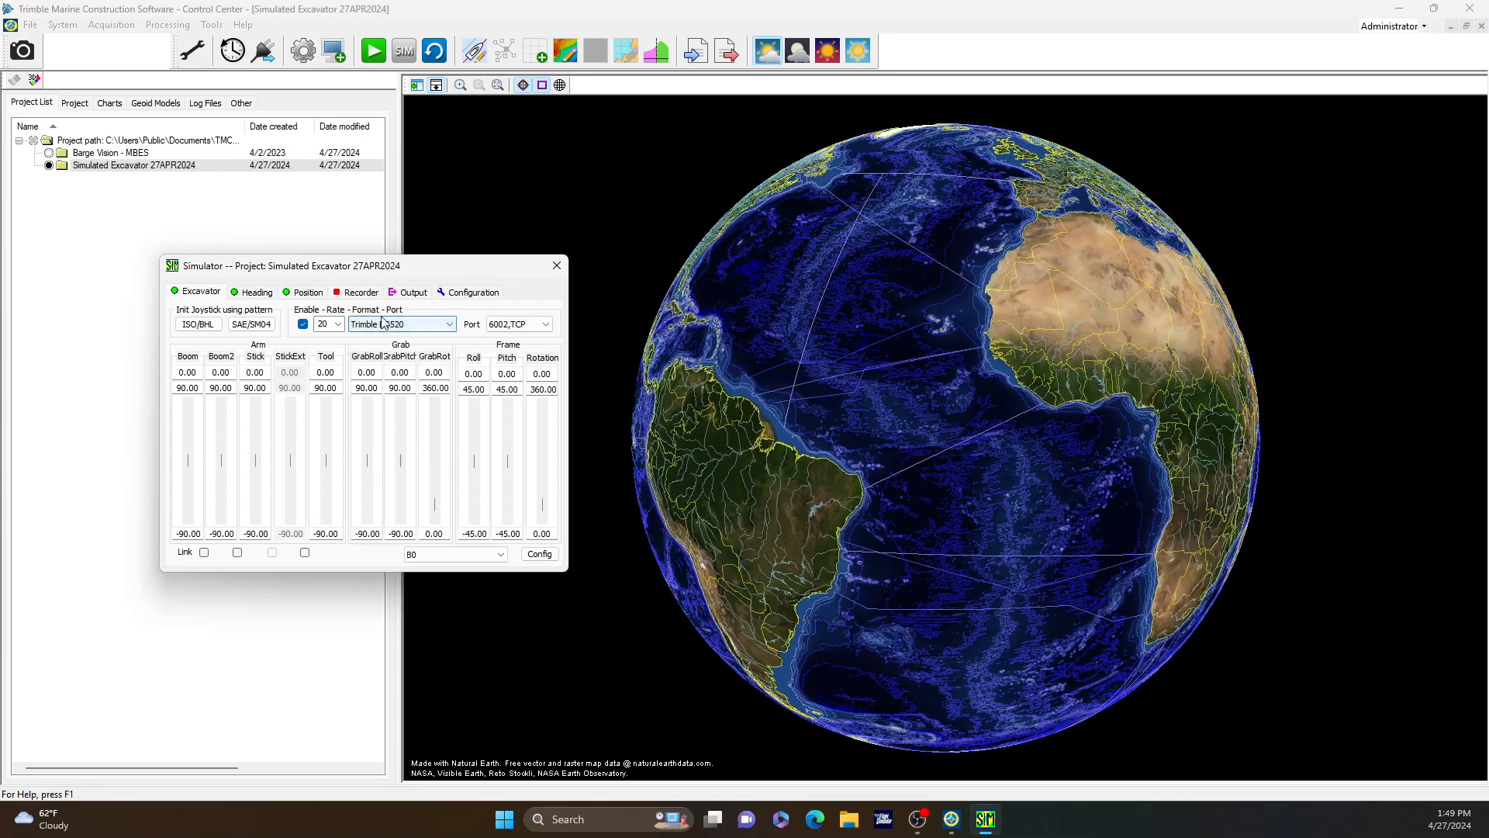
Step: Save the simulator settings and move the Simulator window clear of the project list and the globe's centre
click(463, 297)
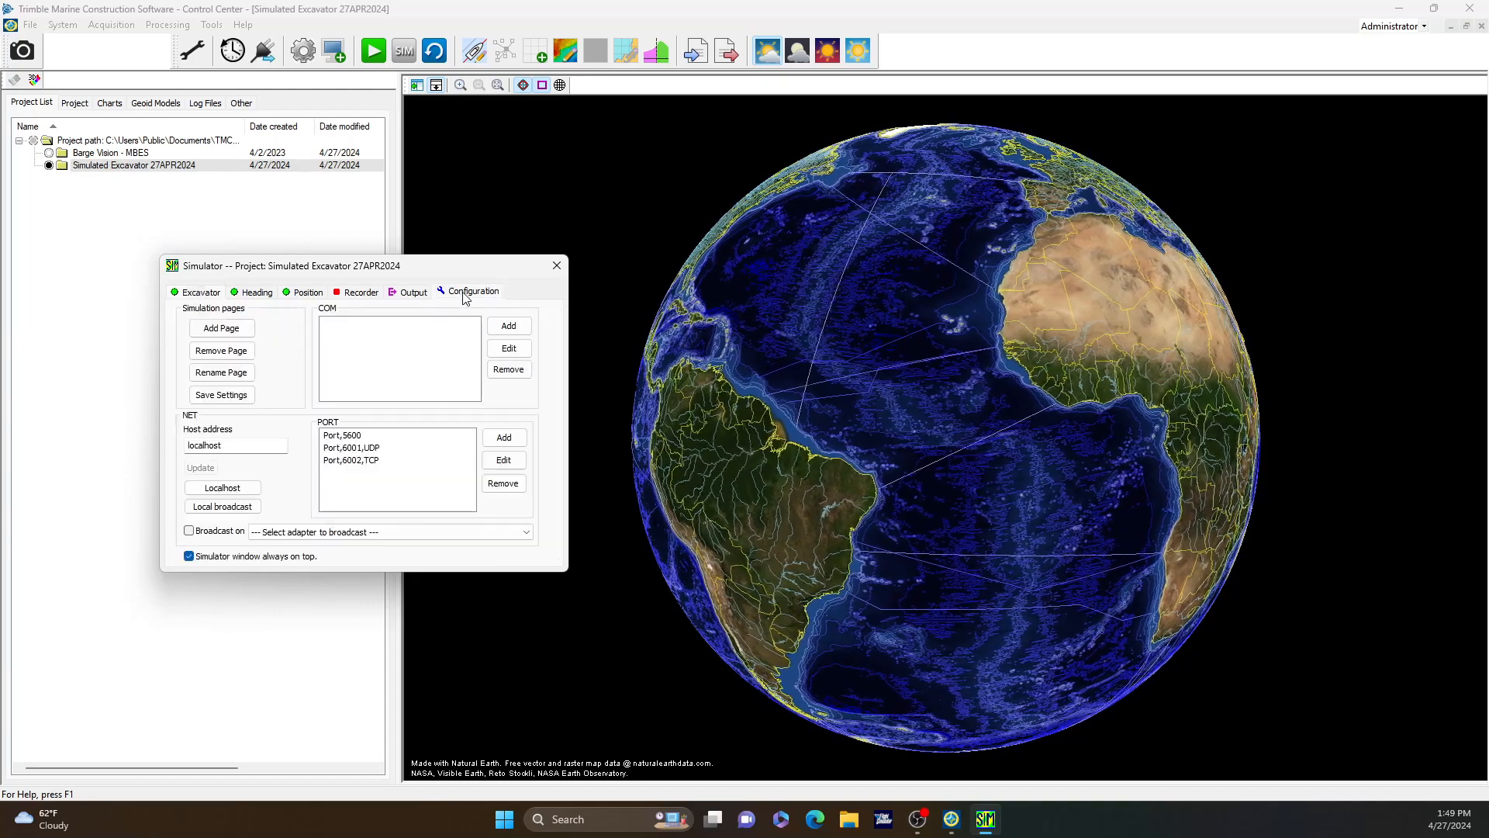
click(222, 396)
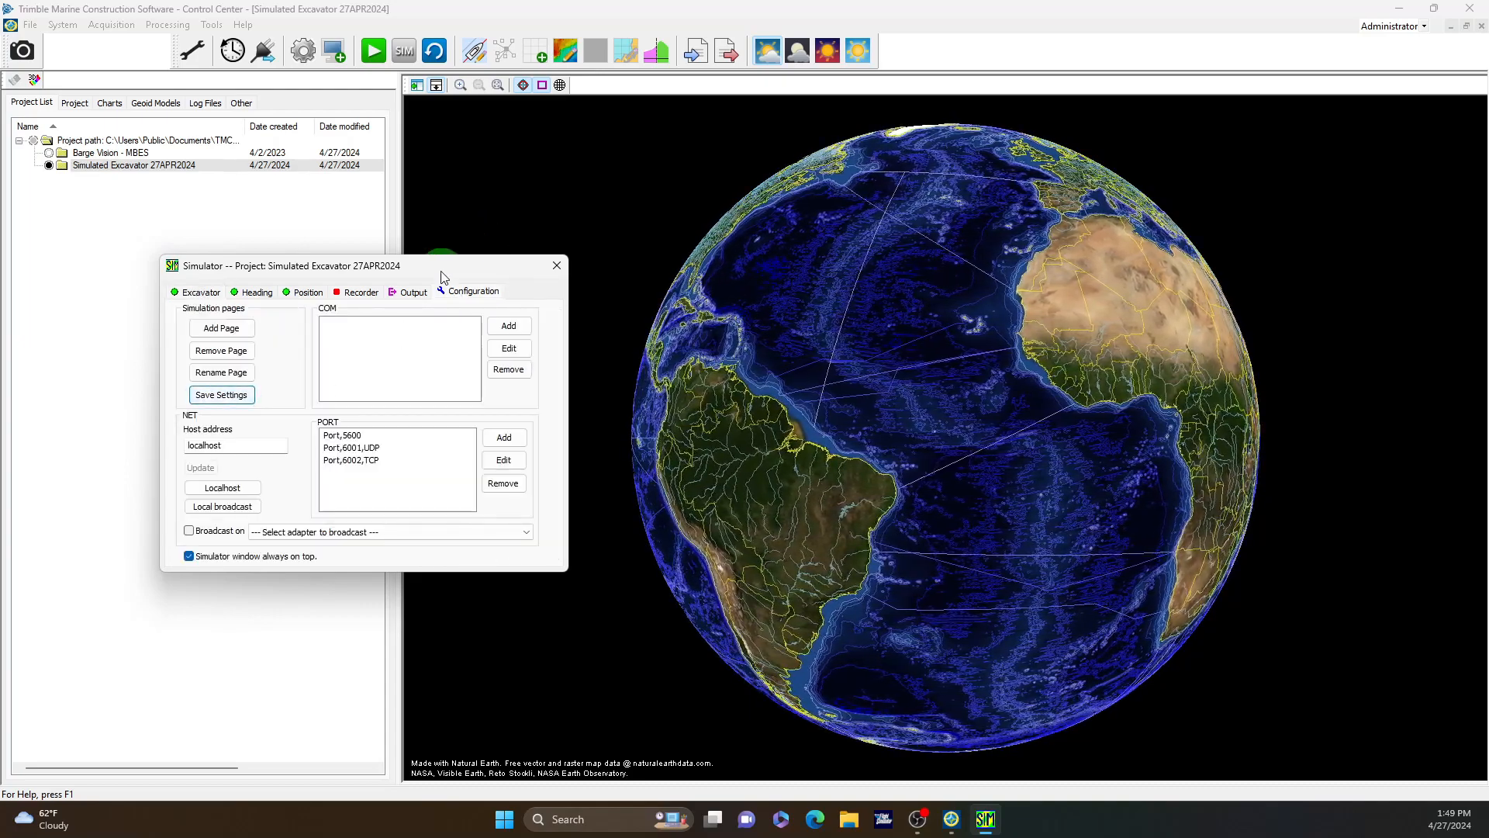
mouse_move(454, 275)
mouse_down()
mouse_move(1066, 216)
mouse_move(1369, 55)
mouse_up()
click(458, 360)
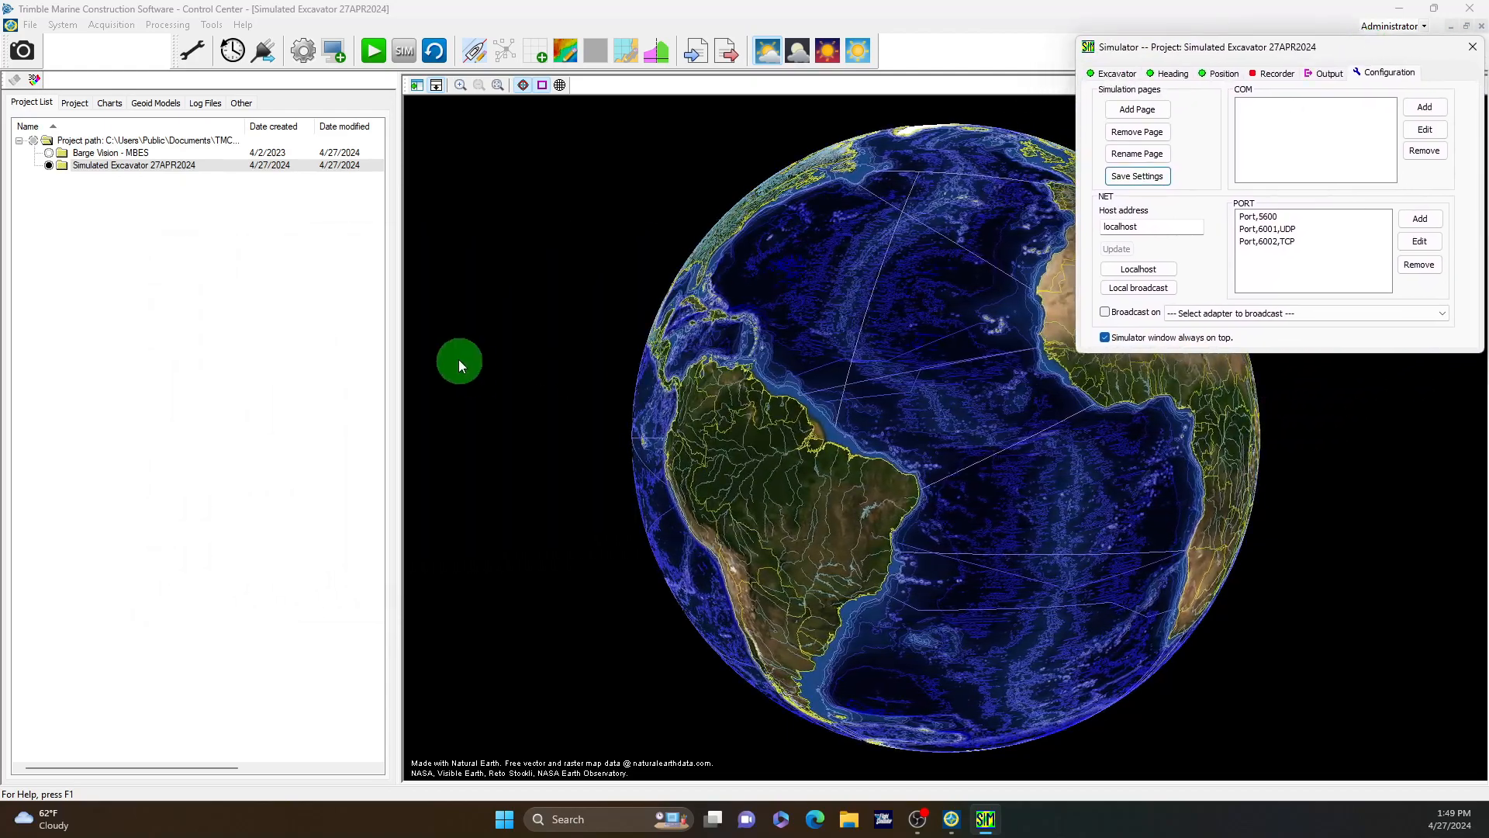
Step: Open the equipment setup of the local Sim Exc 27APR2024 vessel, keeping the vessel and Simulator windows clear of each other
click(303, 50)
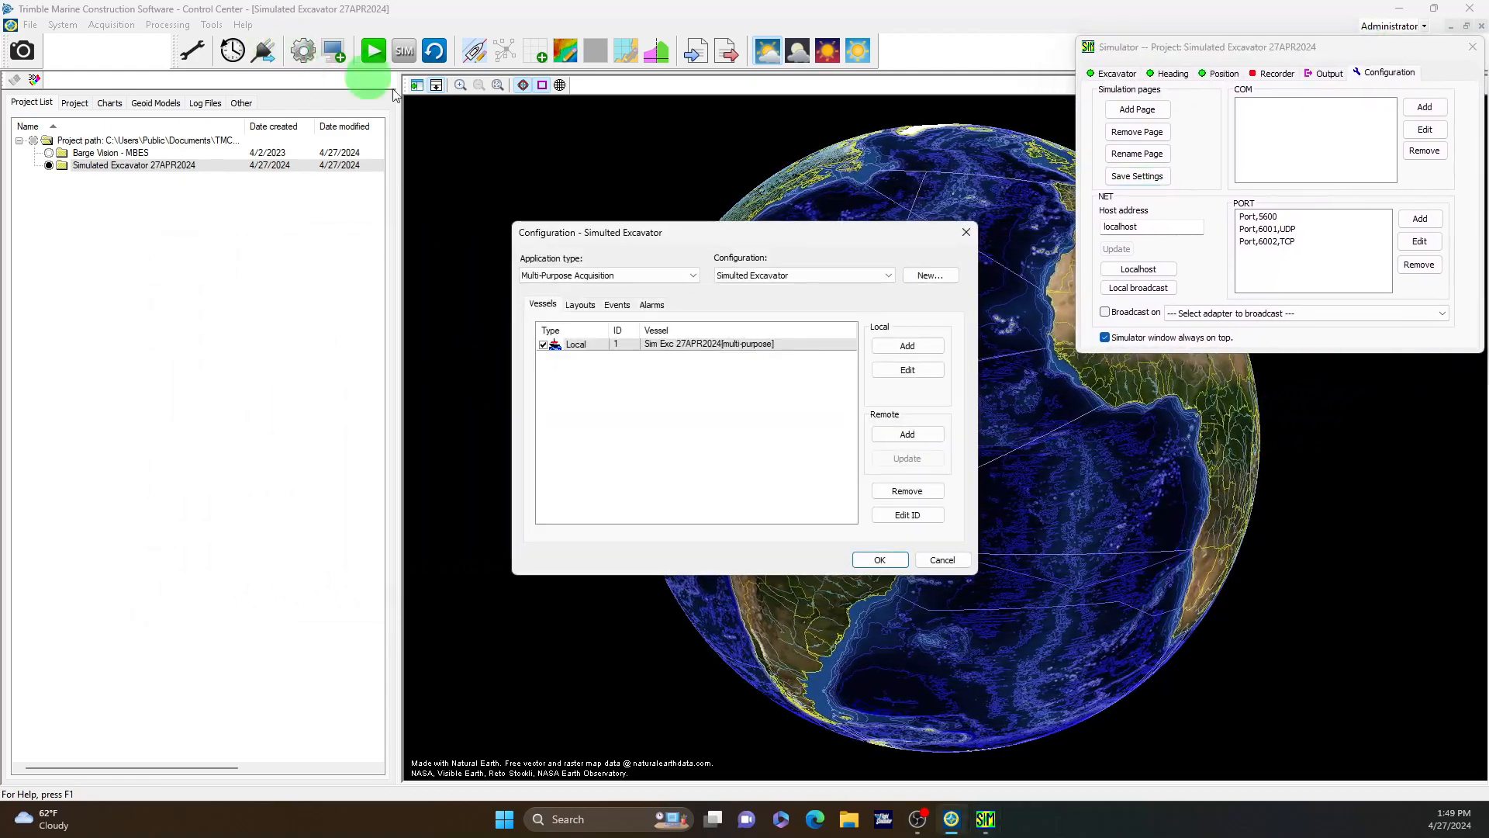
double_click(720, 344)
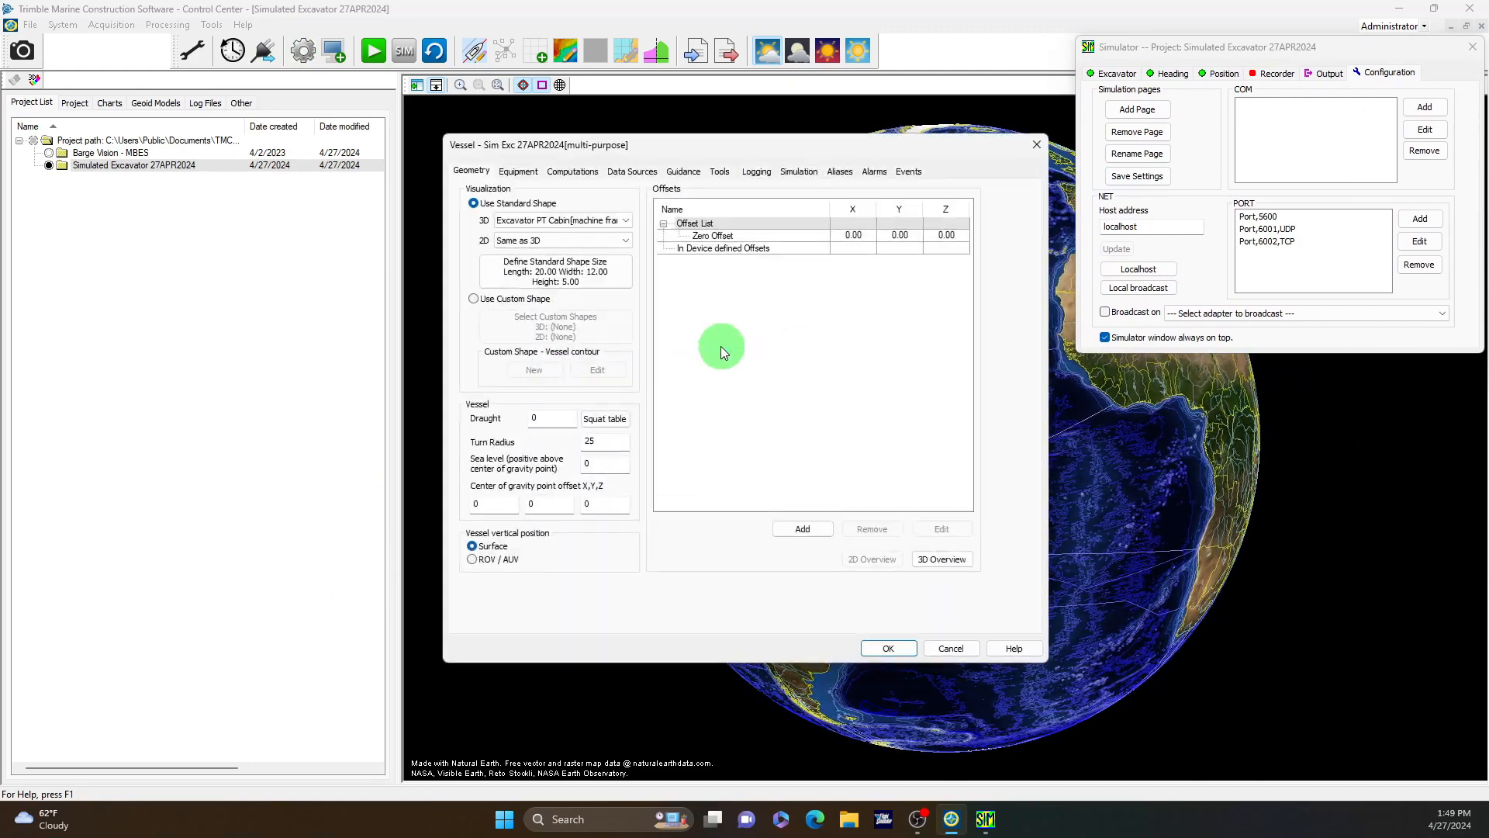
click(518, 171)
drag(892, 150, 754, 156)
drag(1294, 47, 1263, 55)
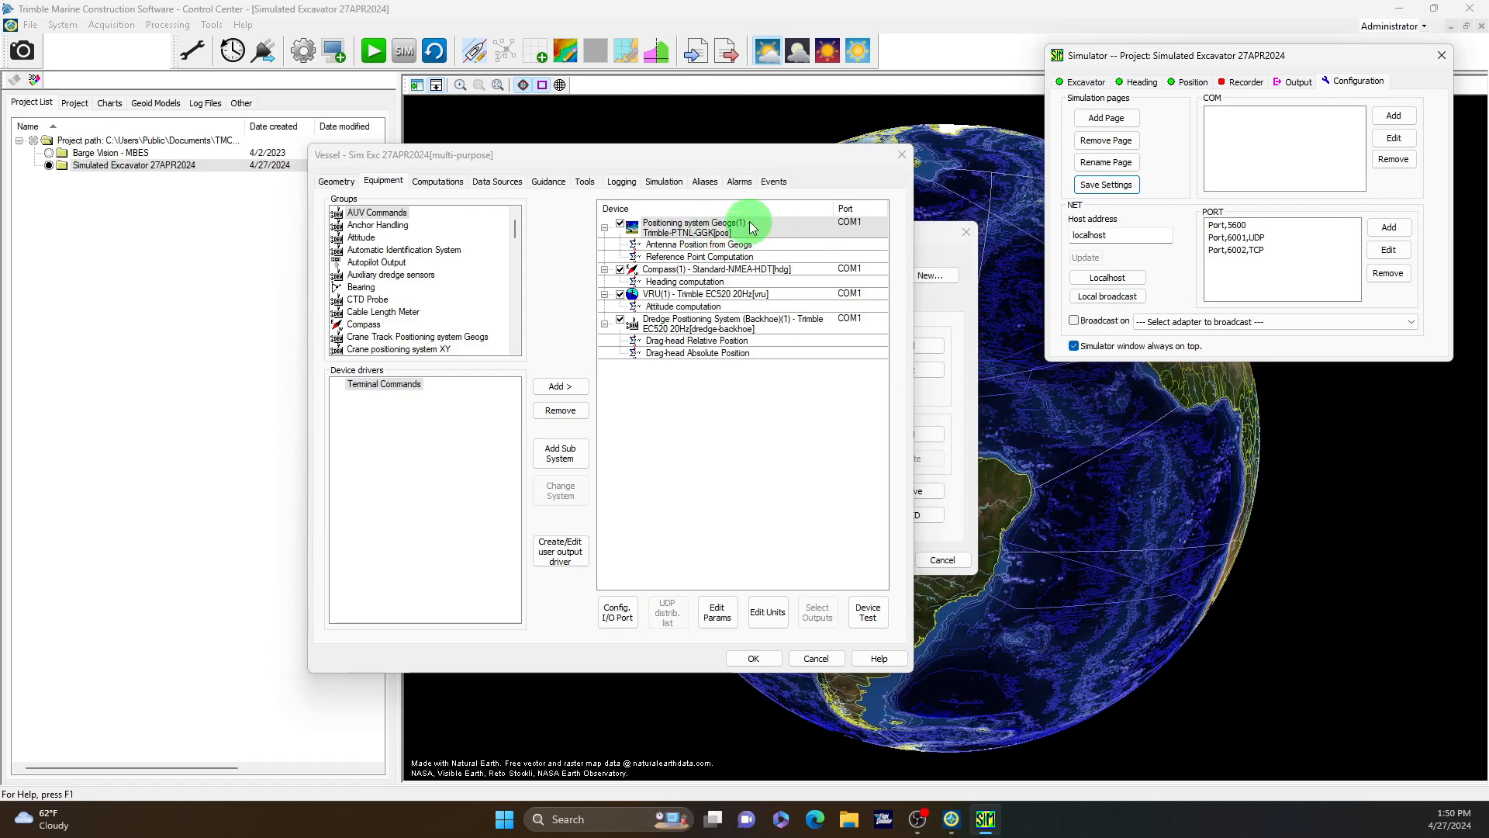
Step: Add a Socket network port named SIM6001 for the Trimble-PTNL-GGK positioning system
click(690, 227)
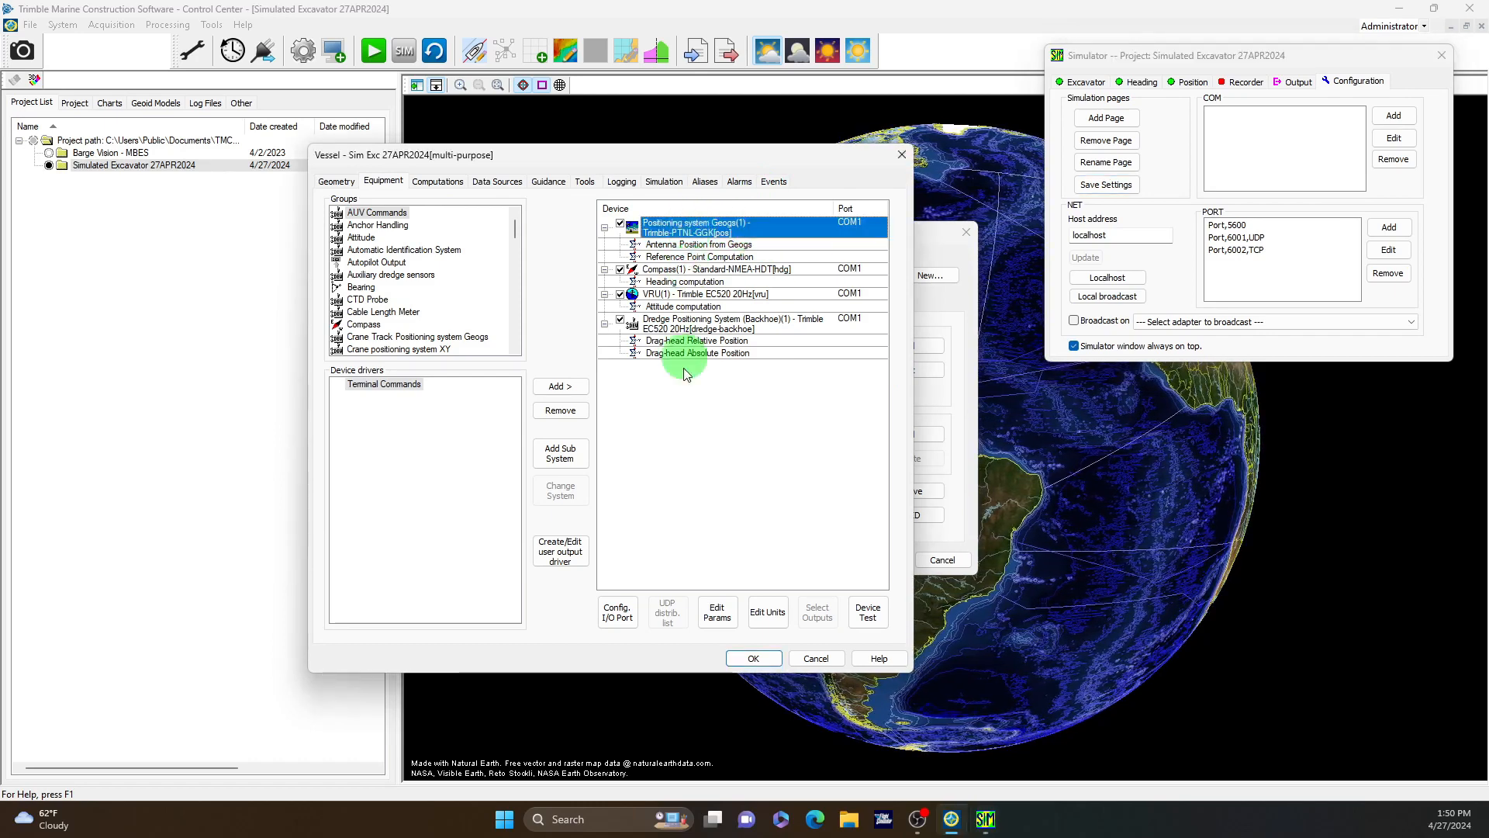
click(617, 612)
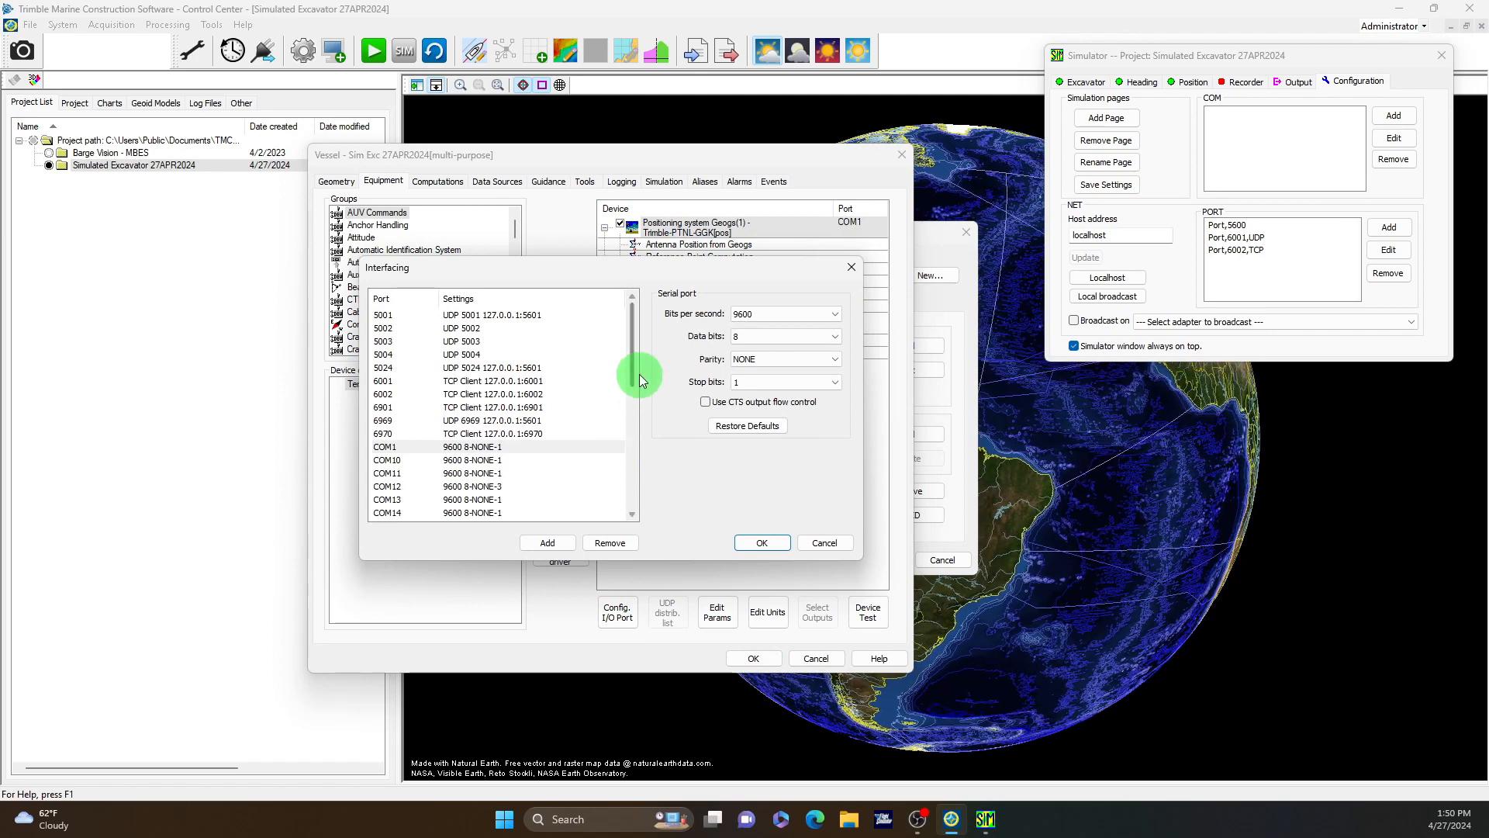
scroll(631, 372, down, 1)
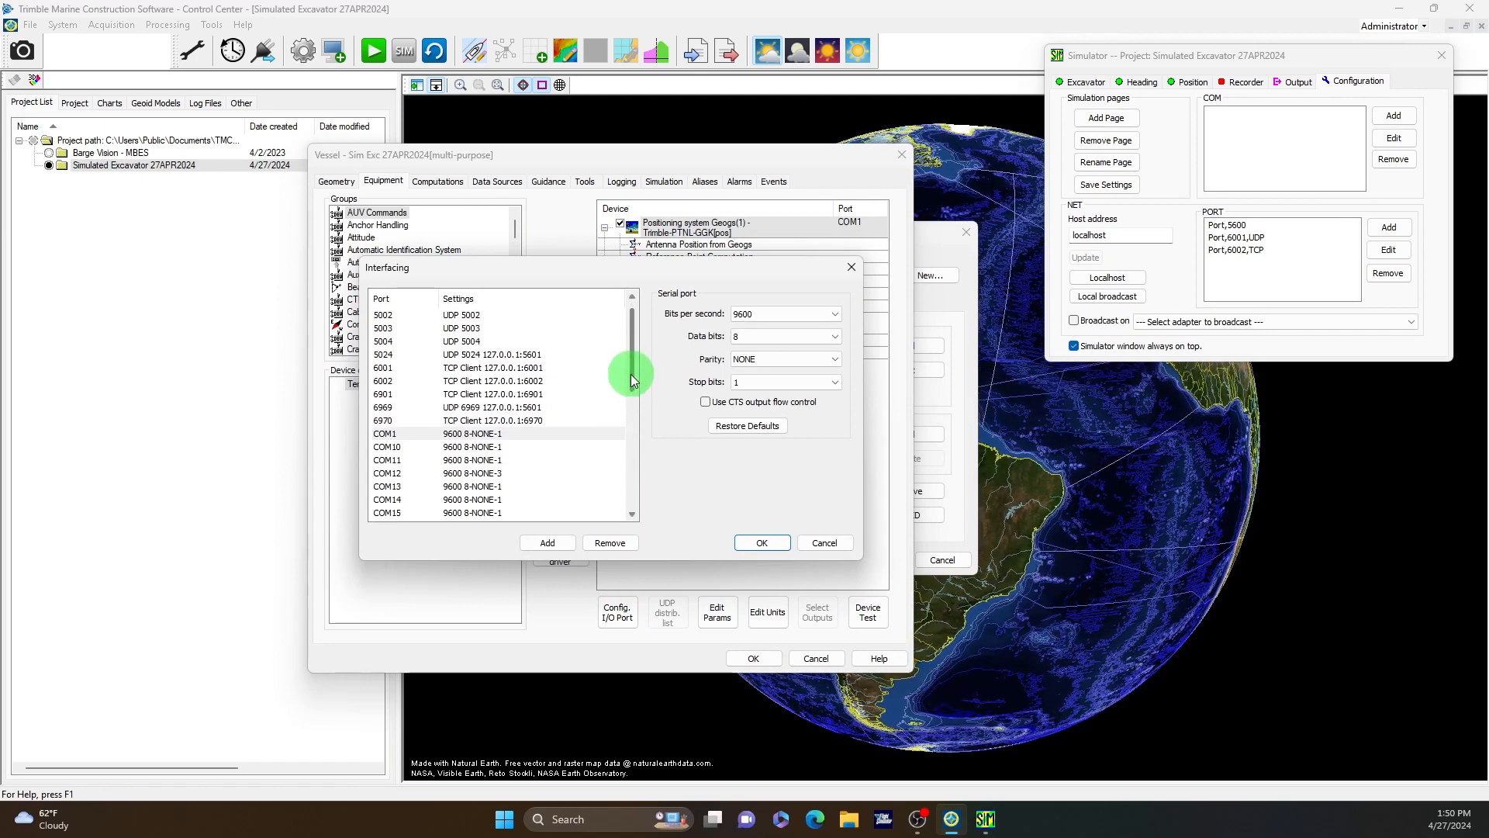
scroll(631, 374, down, 3)
click(547, 543)
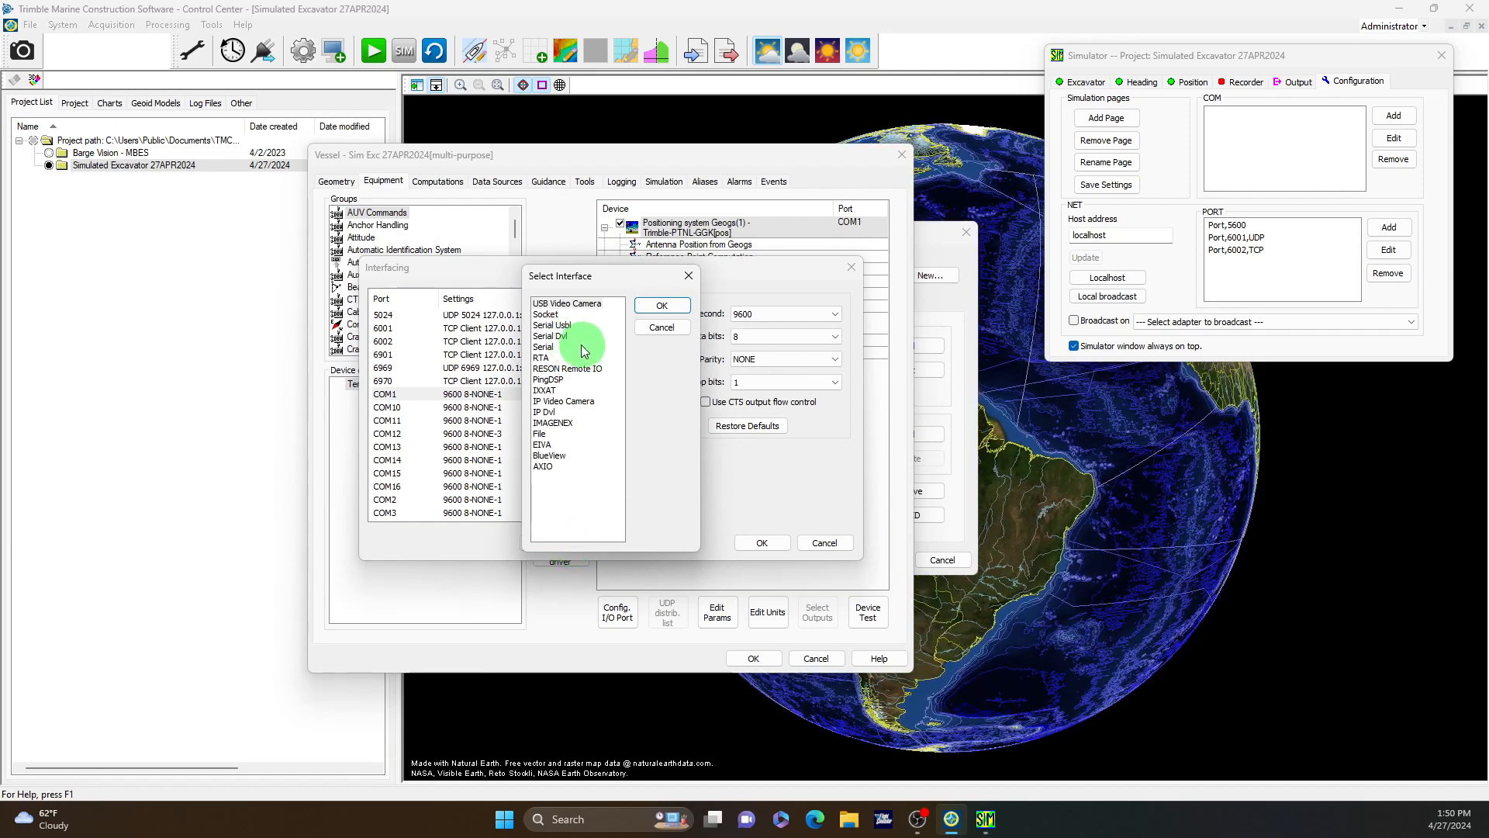
click(553, 315)
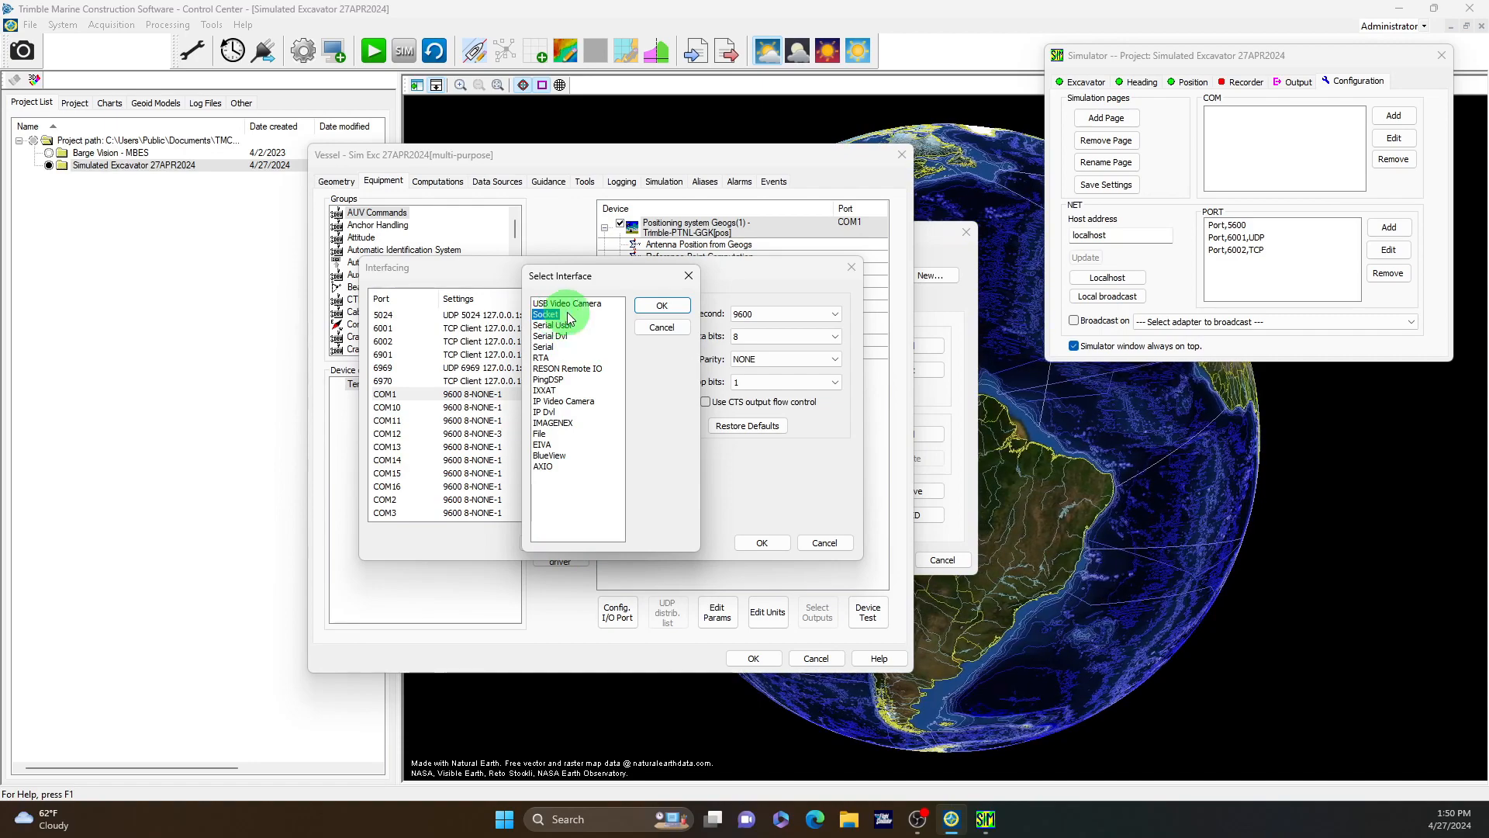
click(662, 306)
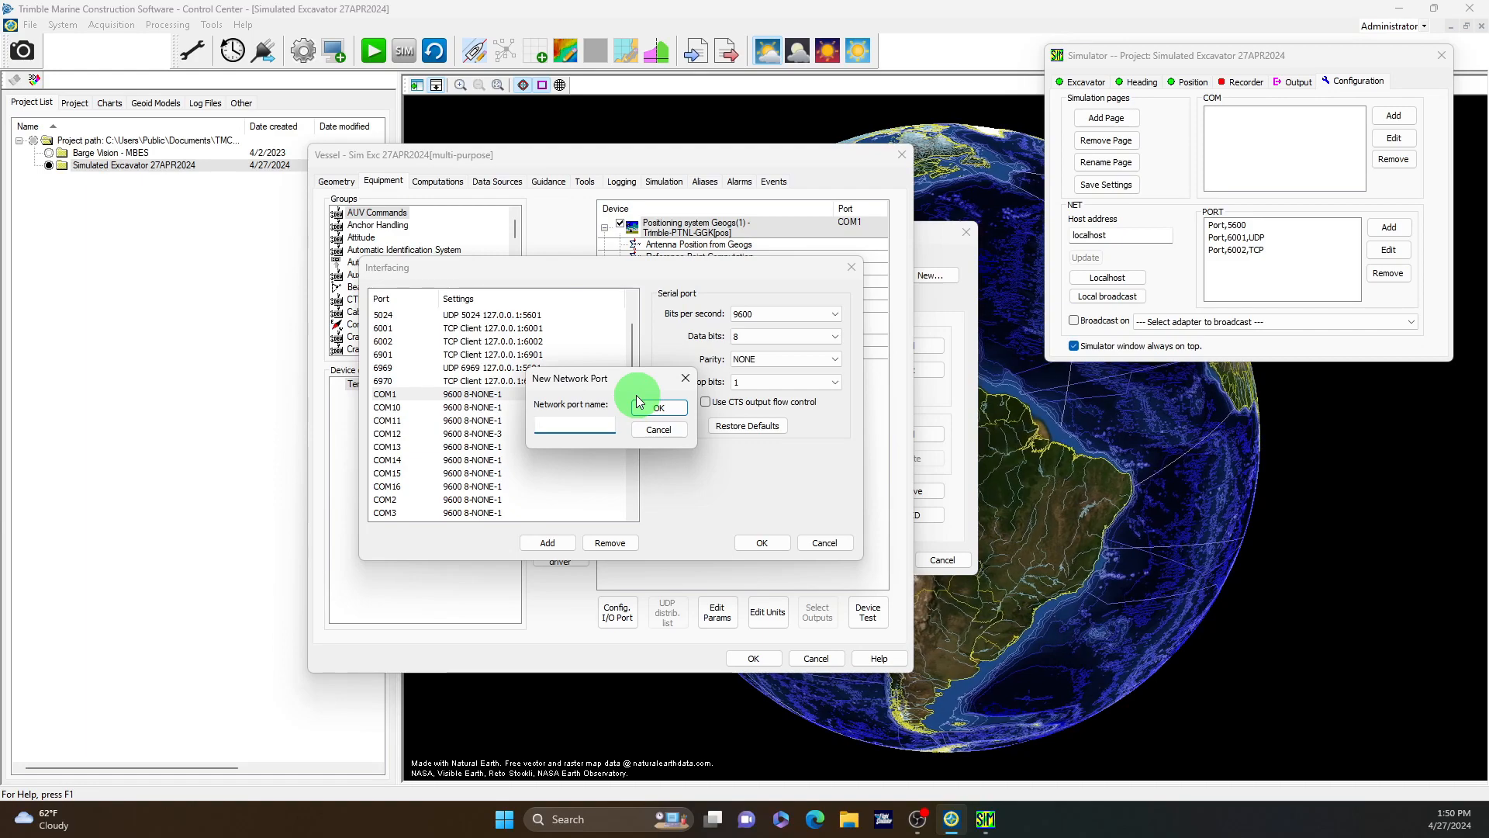
text(6001)
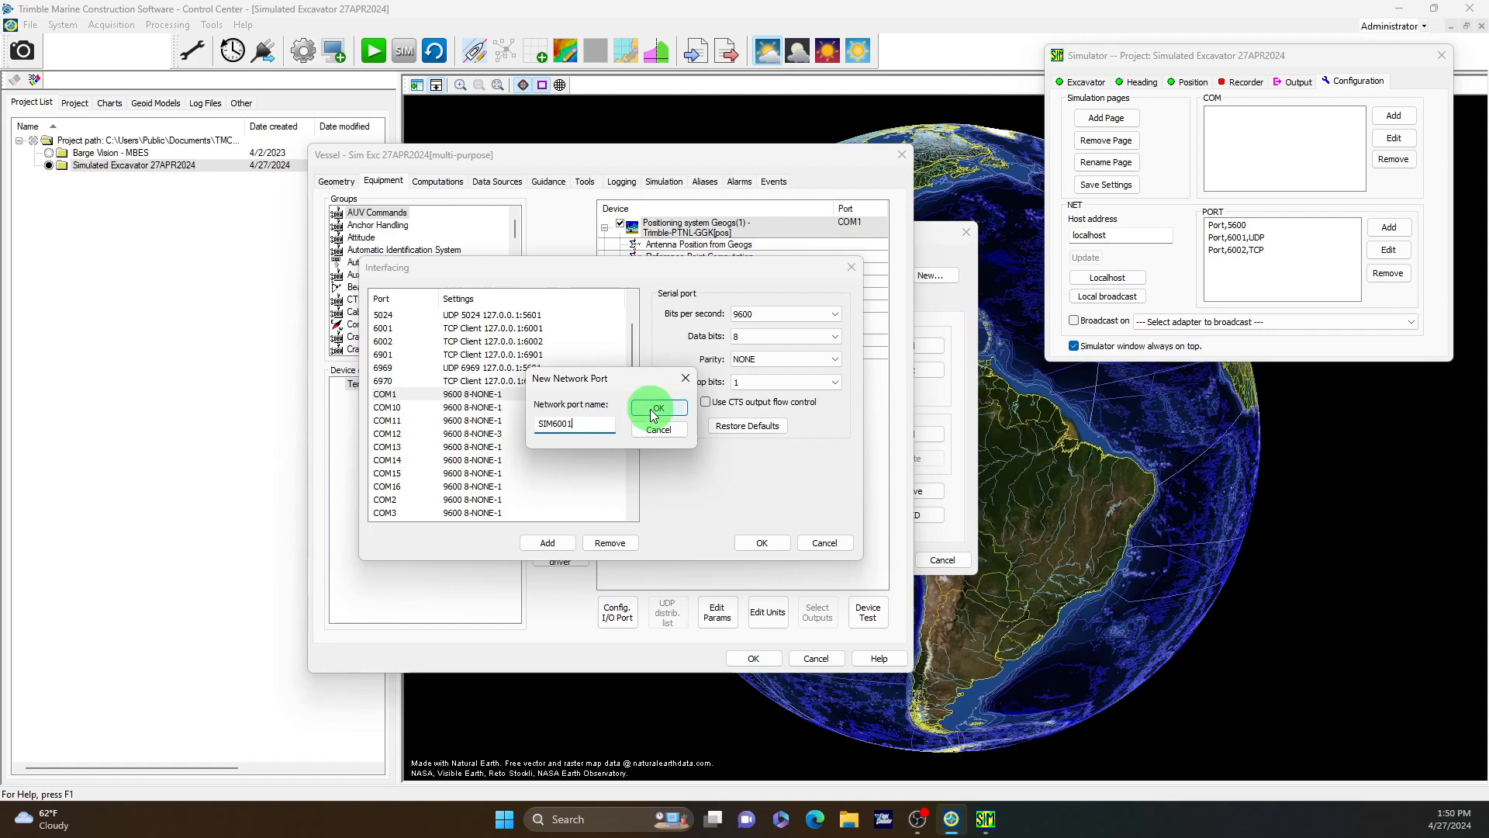
click(656, 406)
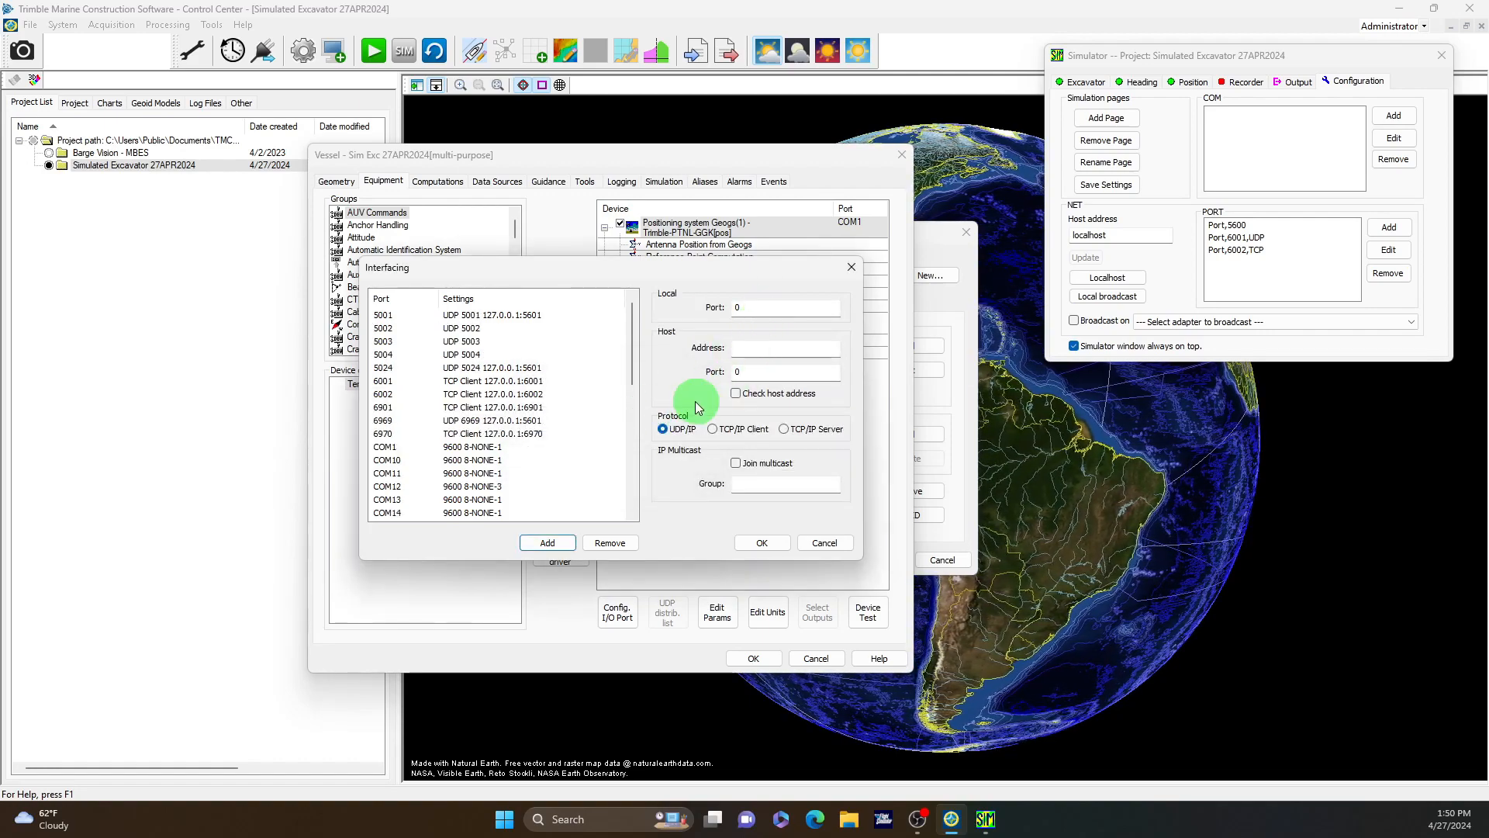
Step: Configure the SIM6001 port as UDP/IP with local port 6001, host address 127.0.01 and host port 6001
click(761, 305)
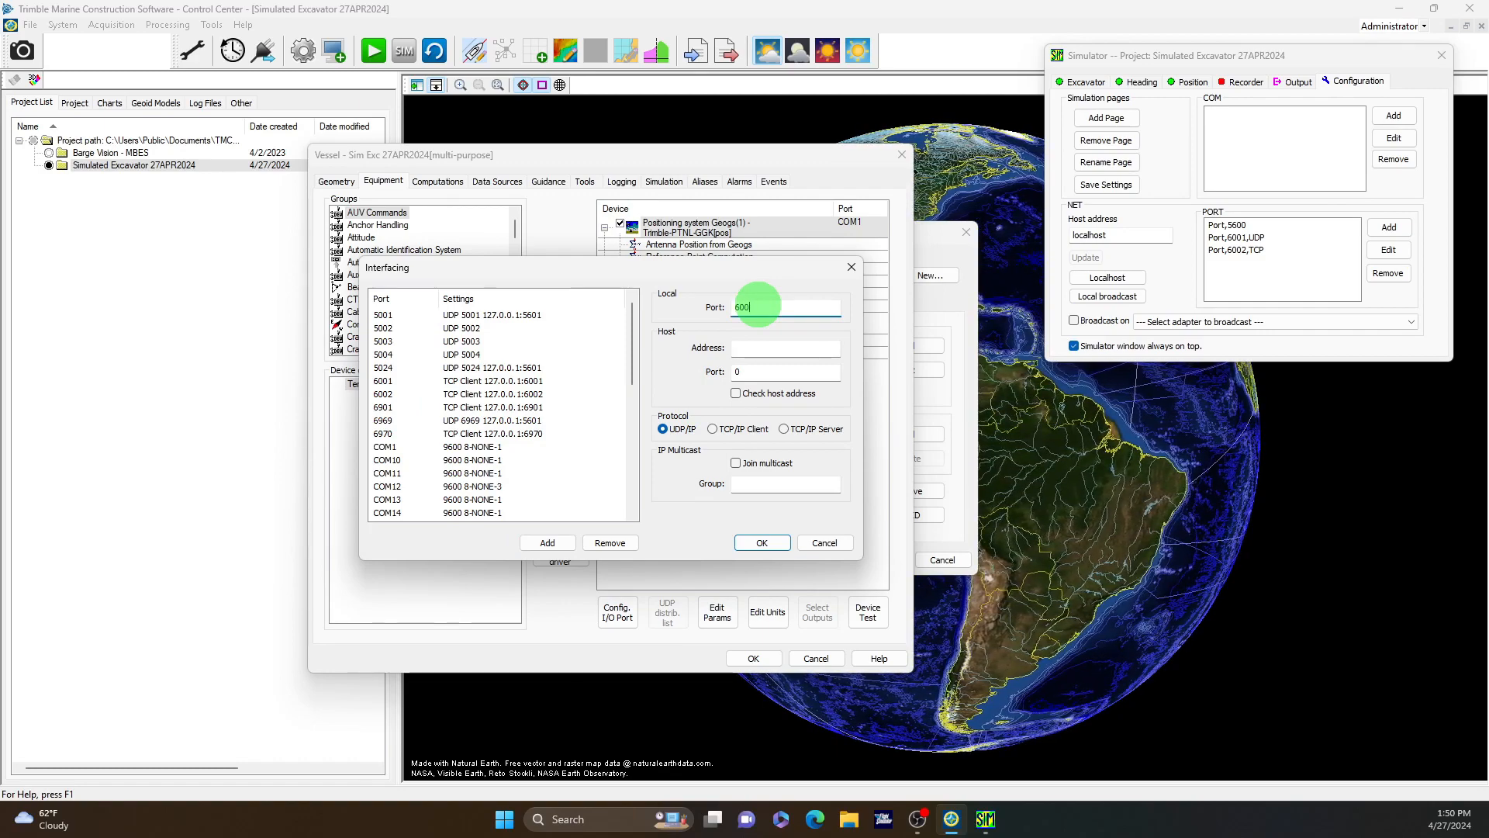
click(756, 351)
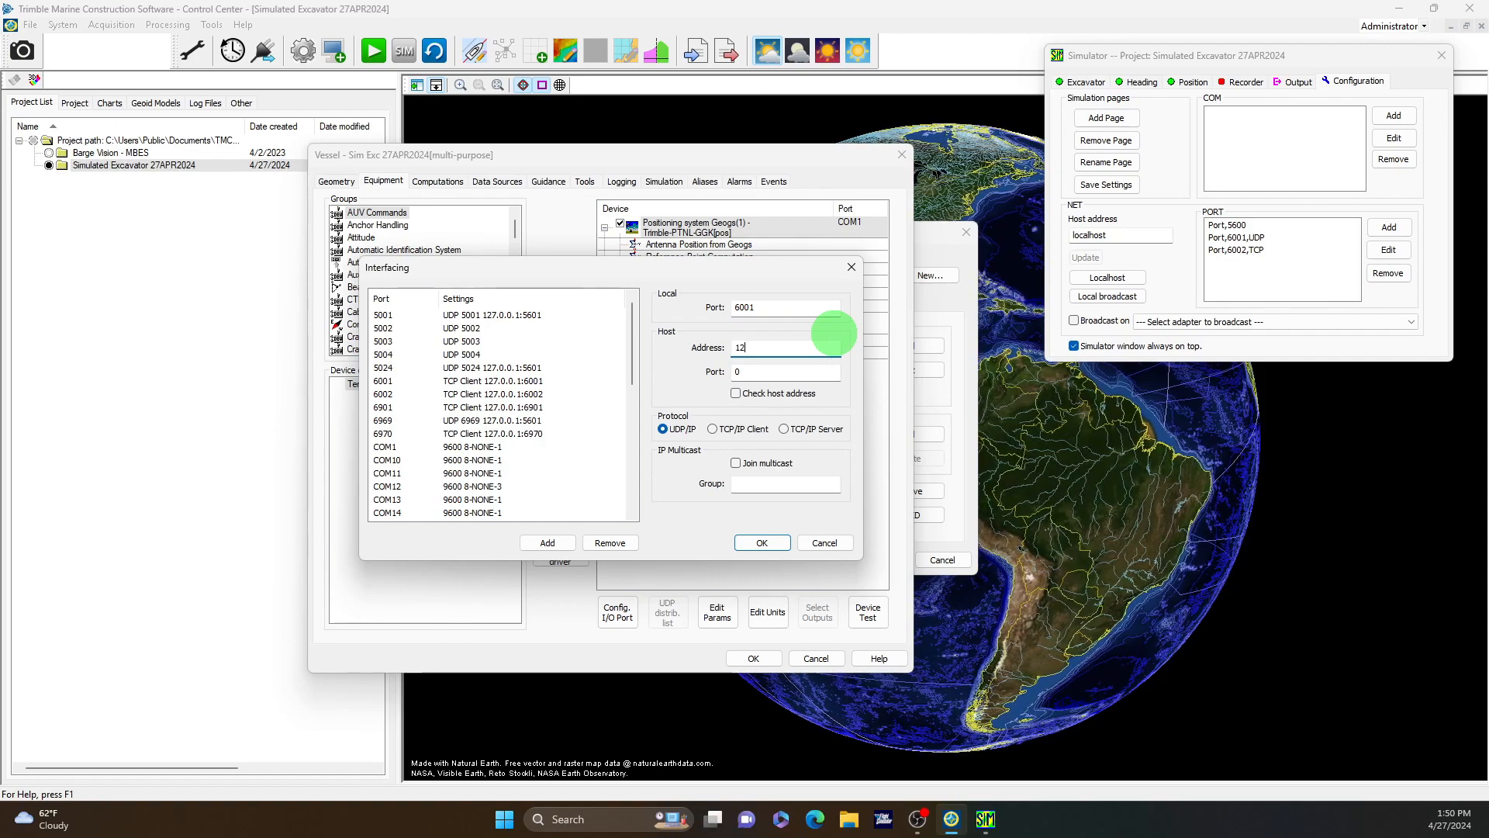
text(127.0.01)
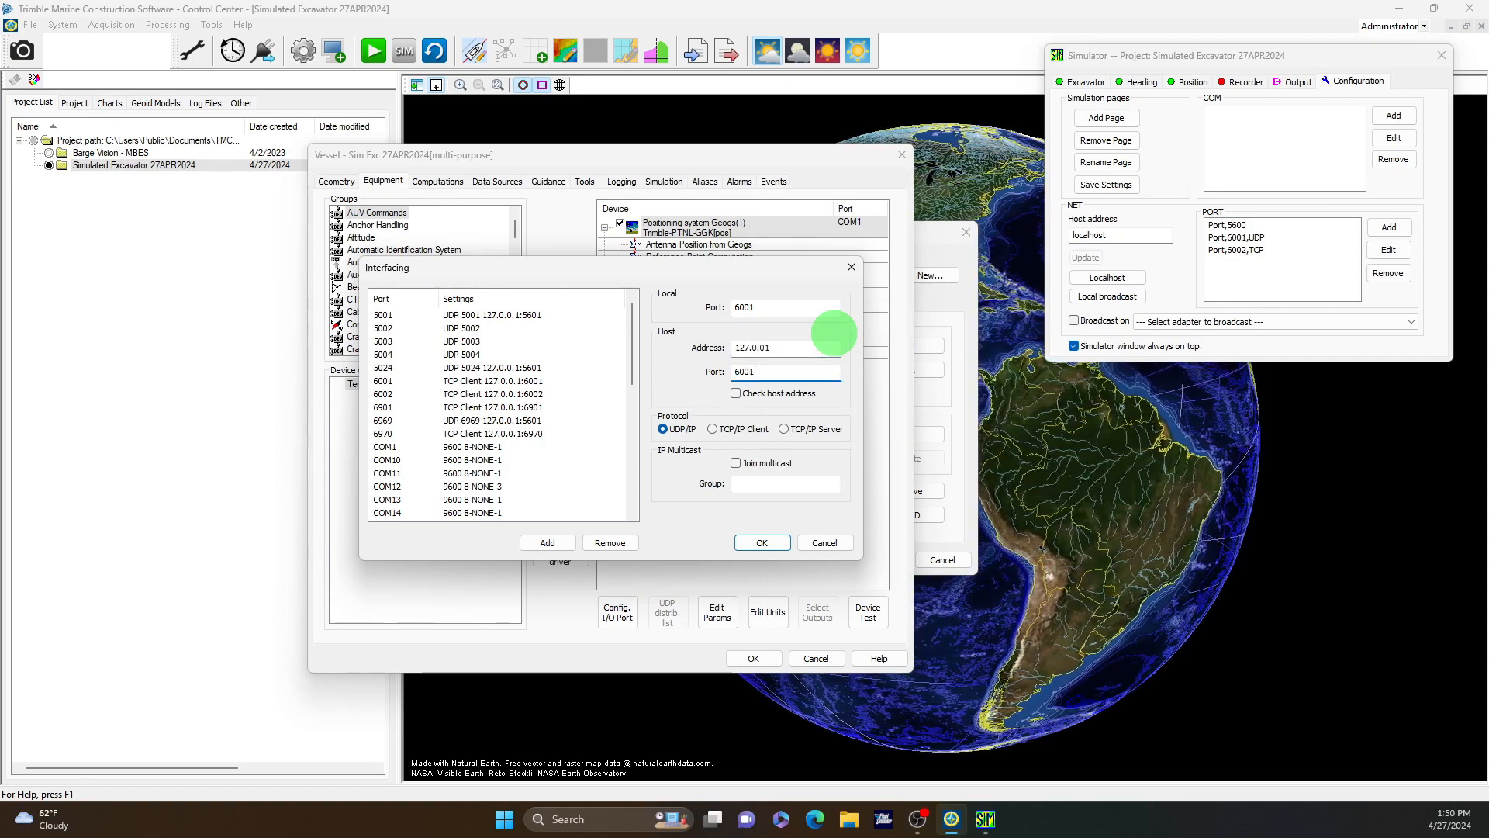
click(762, 542)
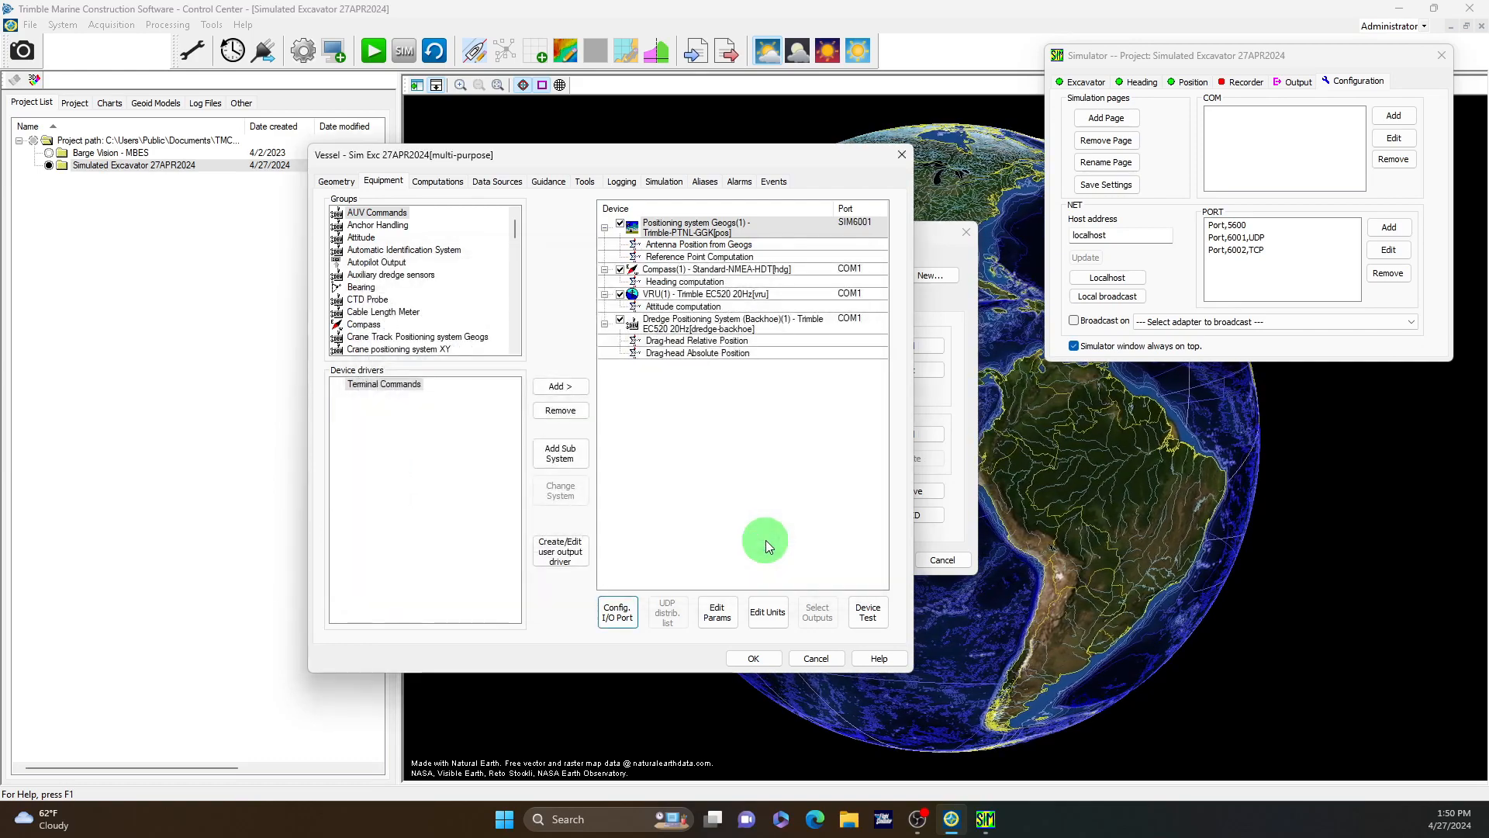
Step: Run a device test on the positioning system while setting the simulated position to RTK fixed solution mode with 19 satellites
click(870, 614)
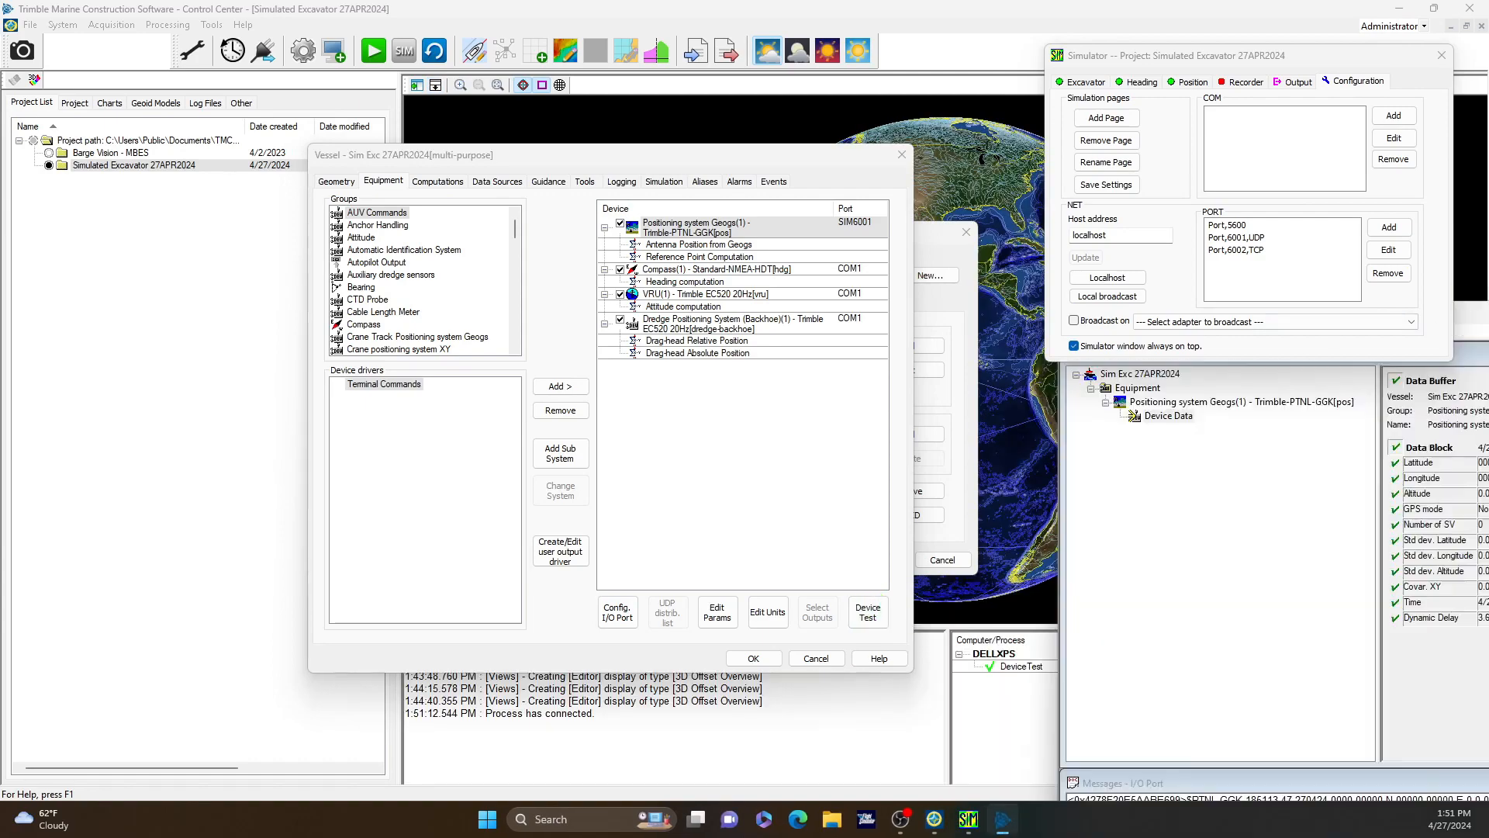
drag(1488, 298, 674, 39)
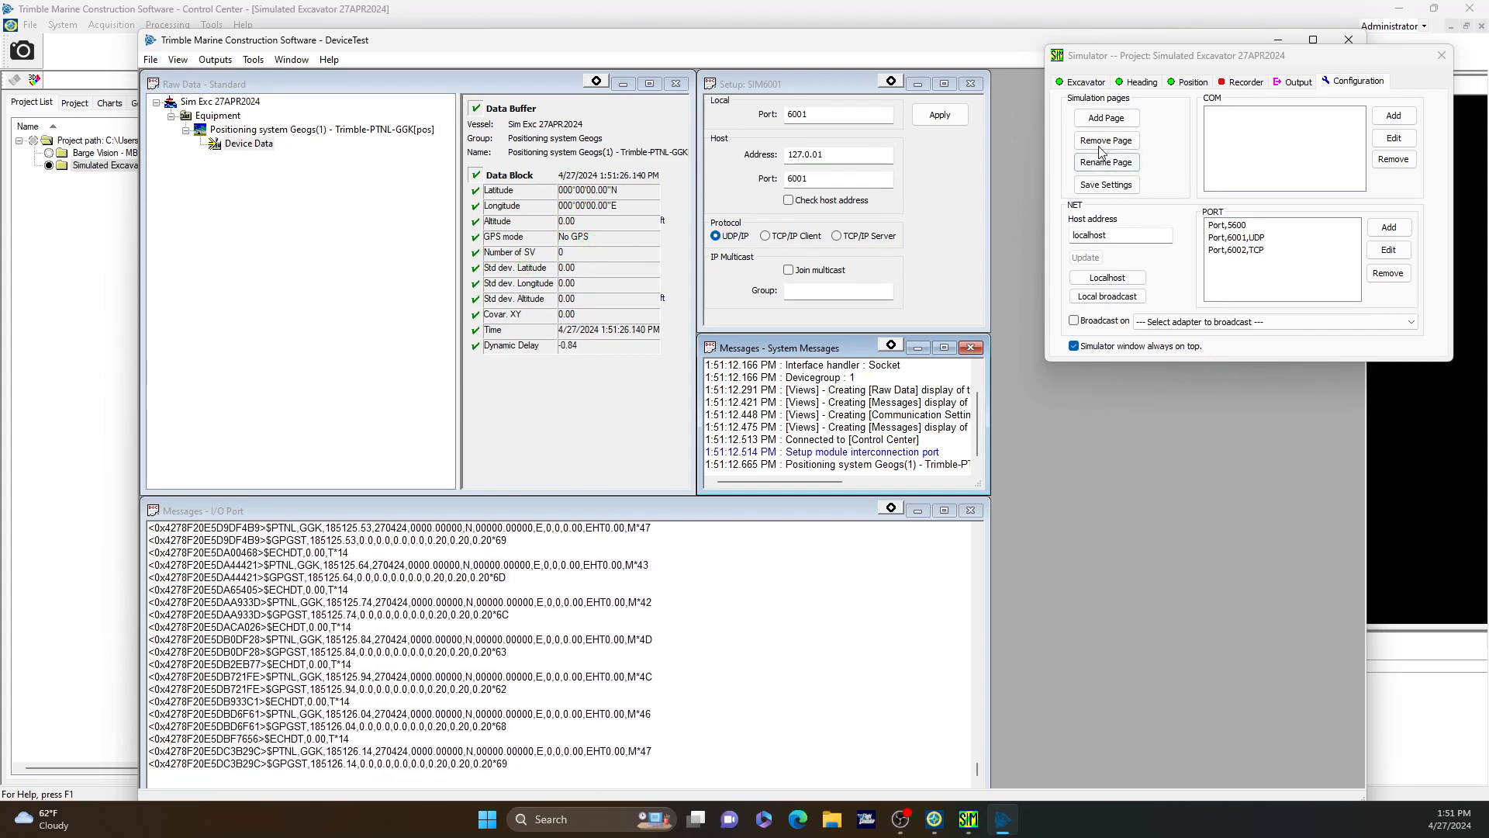
click(1186, 82)
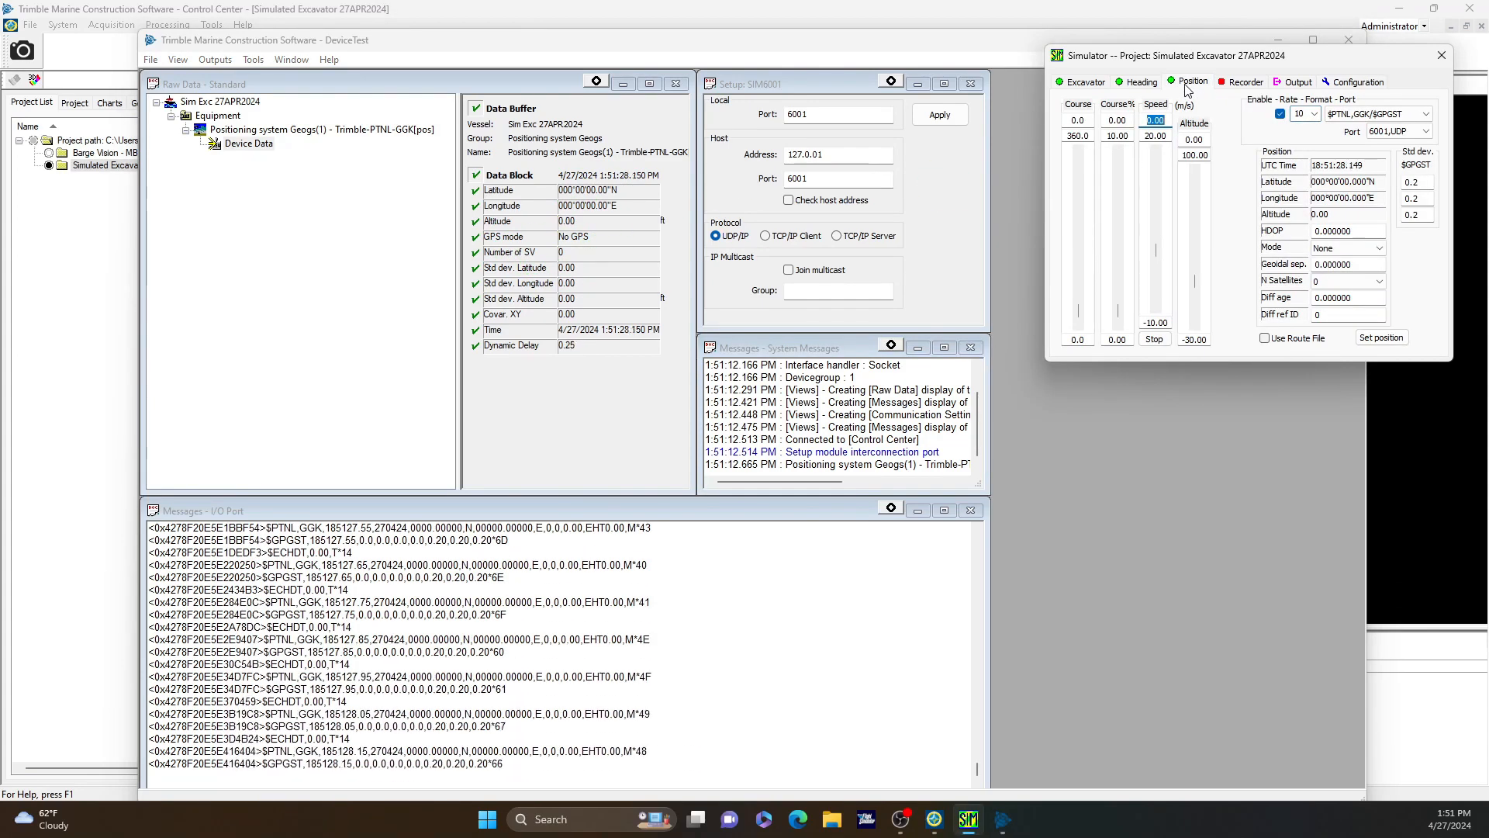
click(1379, 250)
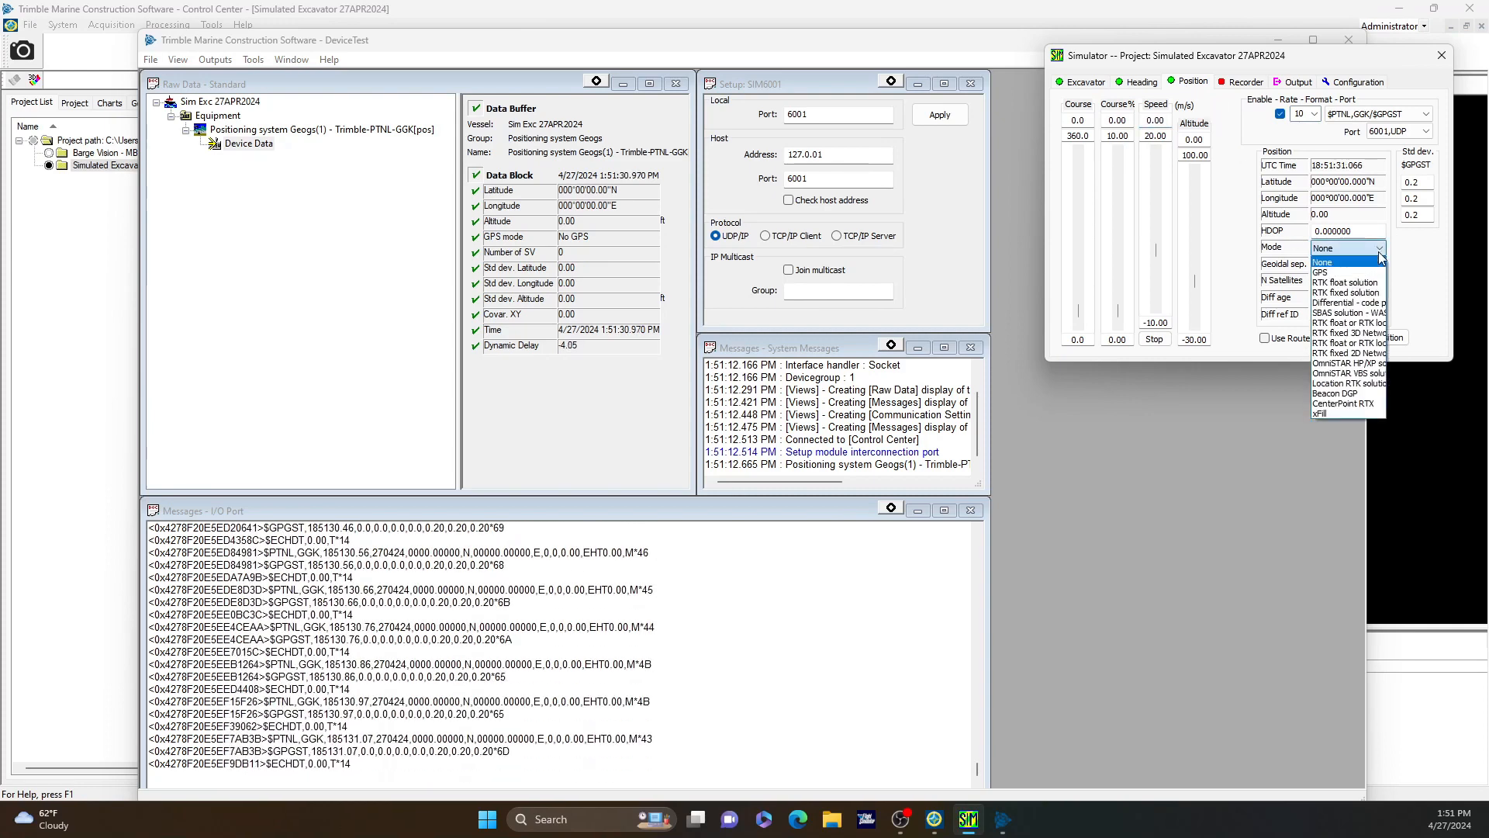
click(1372, 294)
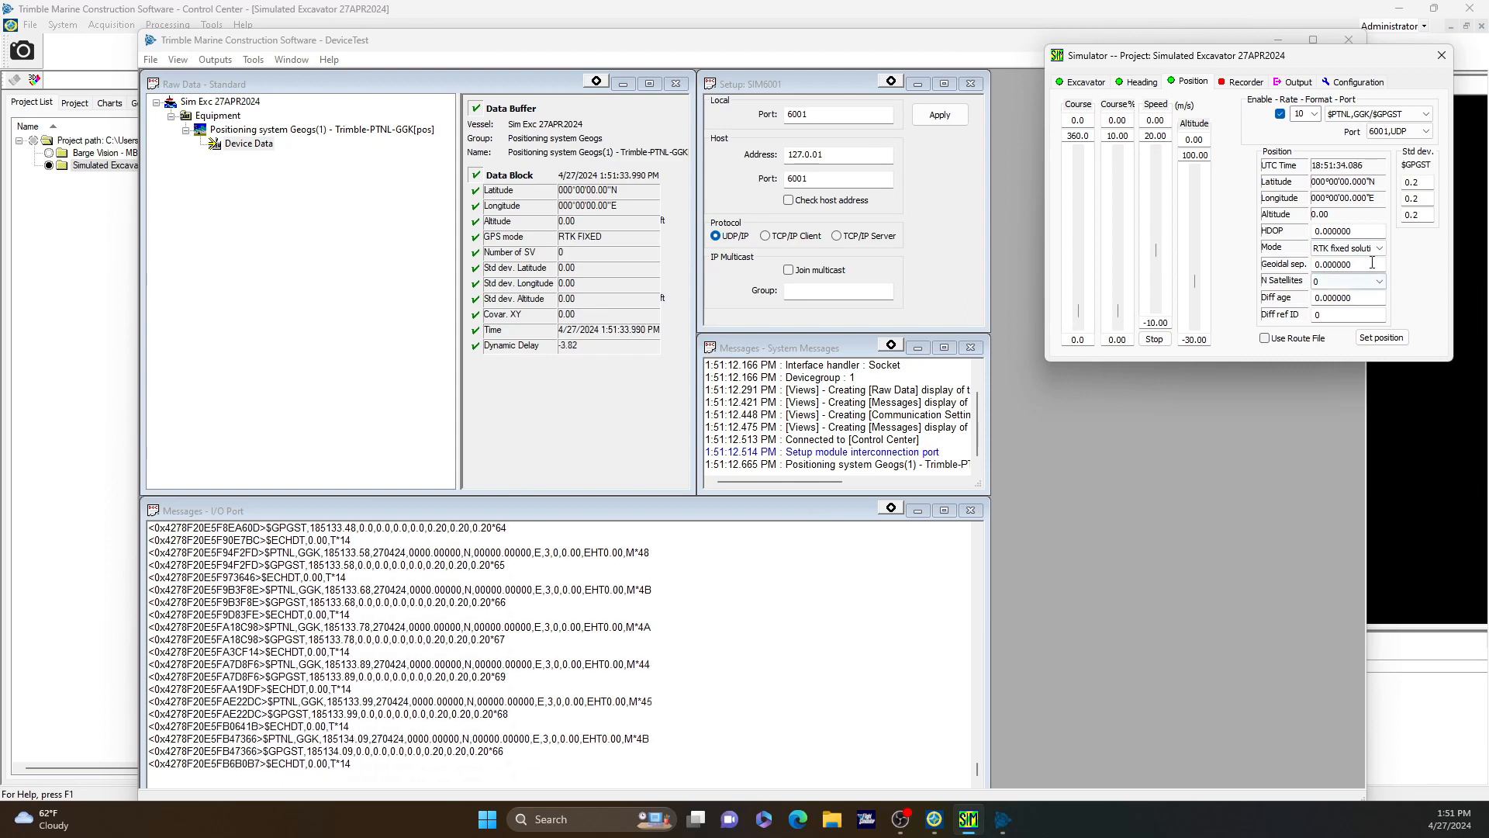
click(1380, 281)
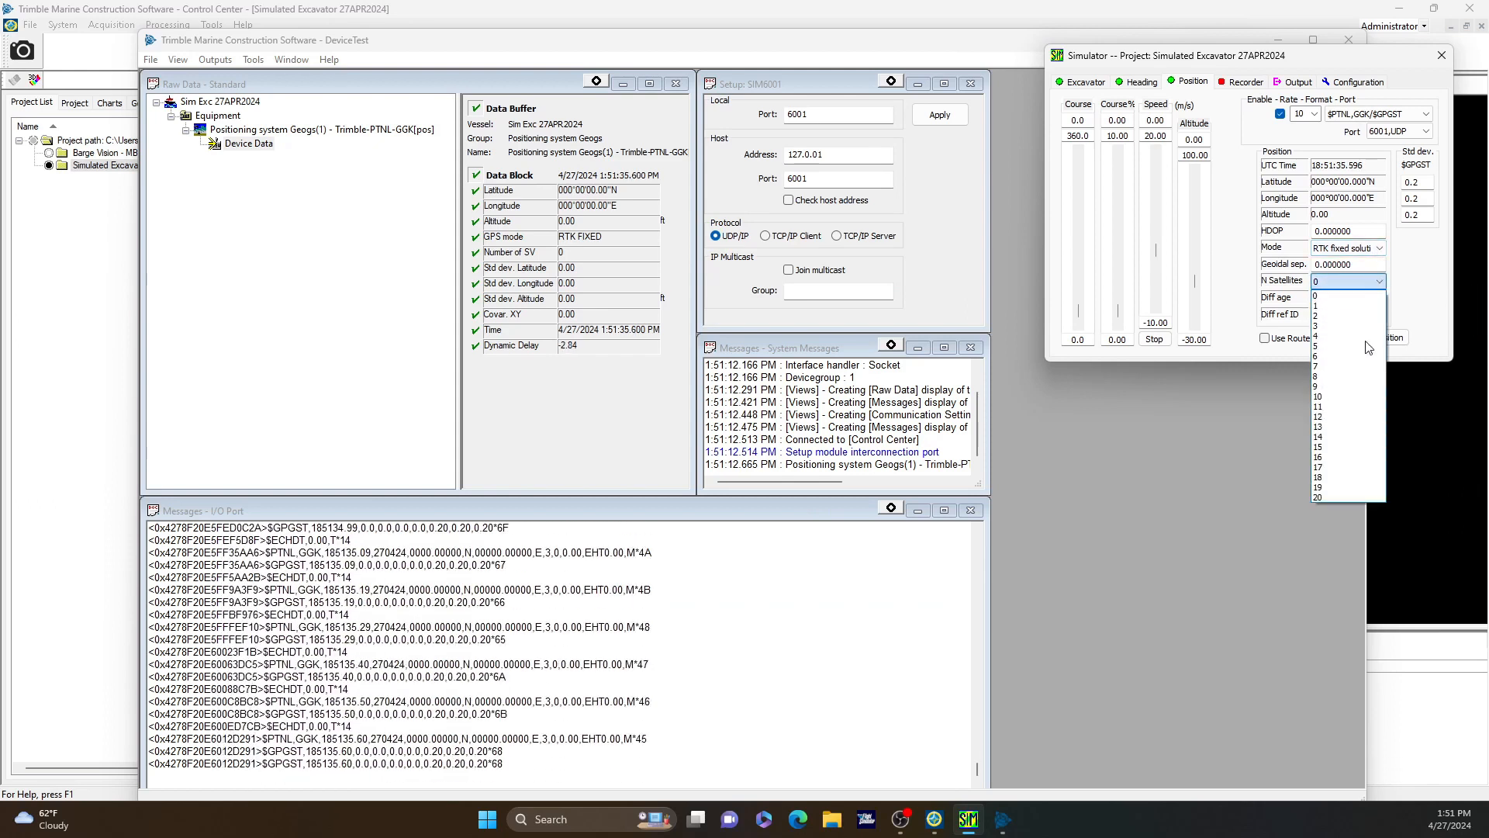
click(1350, 489)
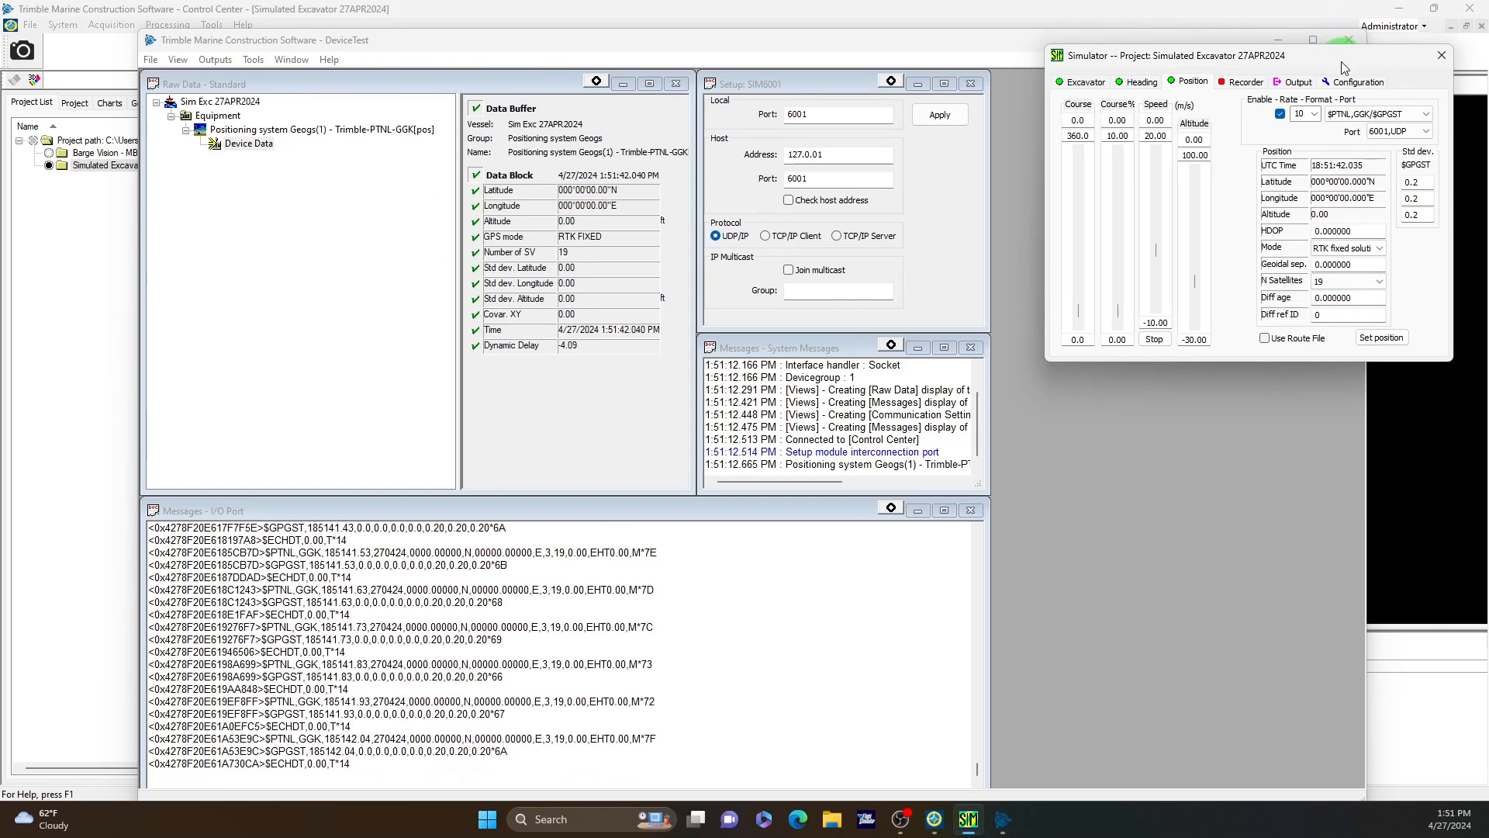
drag(462, 44, 375, 34)
click(1264, 32)
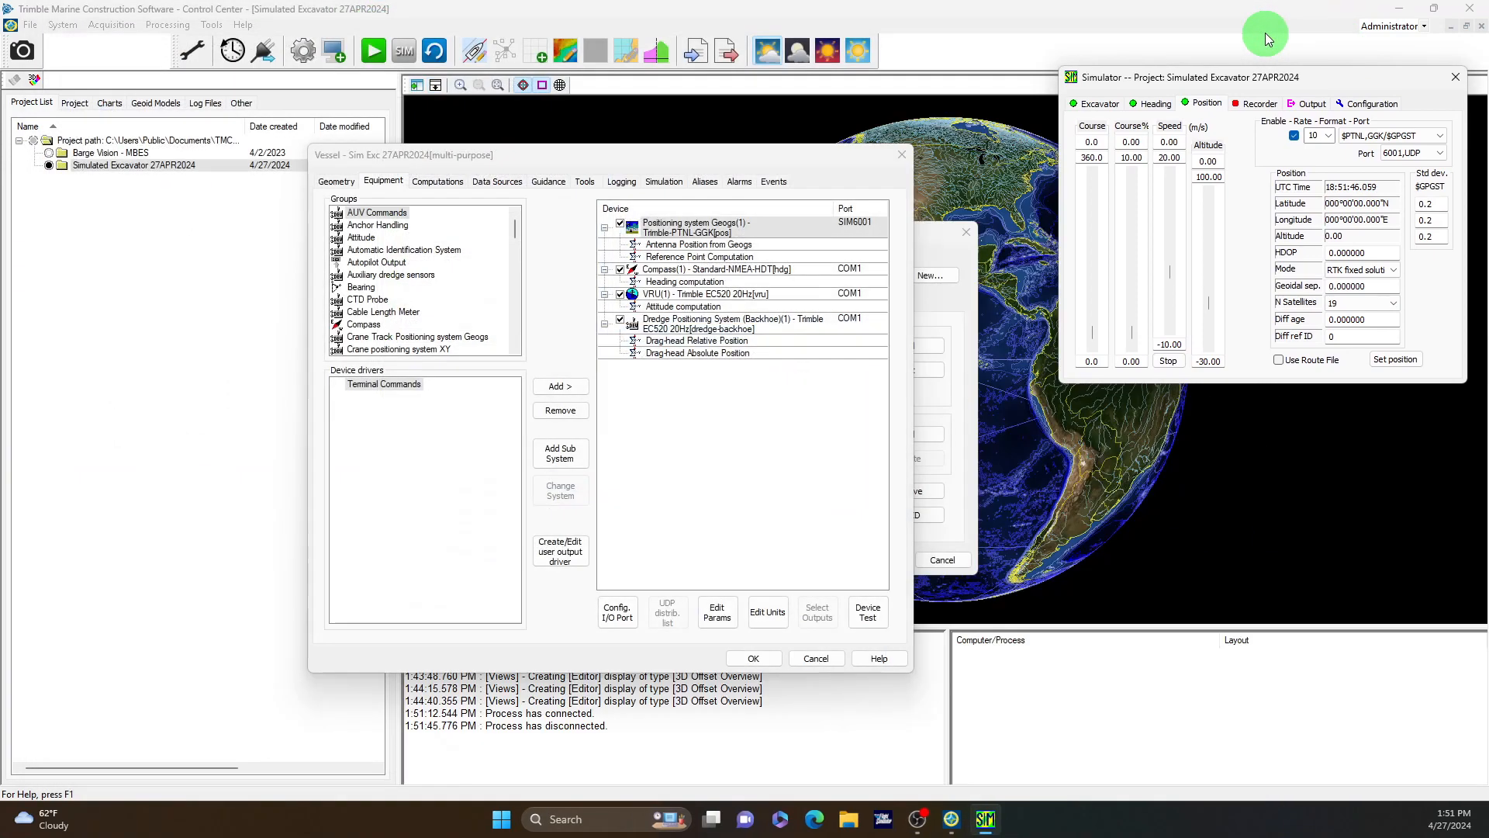
Step: Assign the SIM6001 port to the Standard-NMEA-HDT compass
click(806, 270)
click(617, 612)
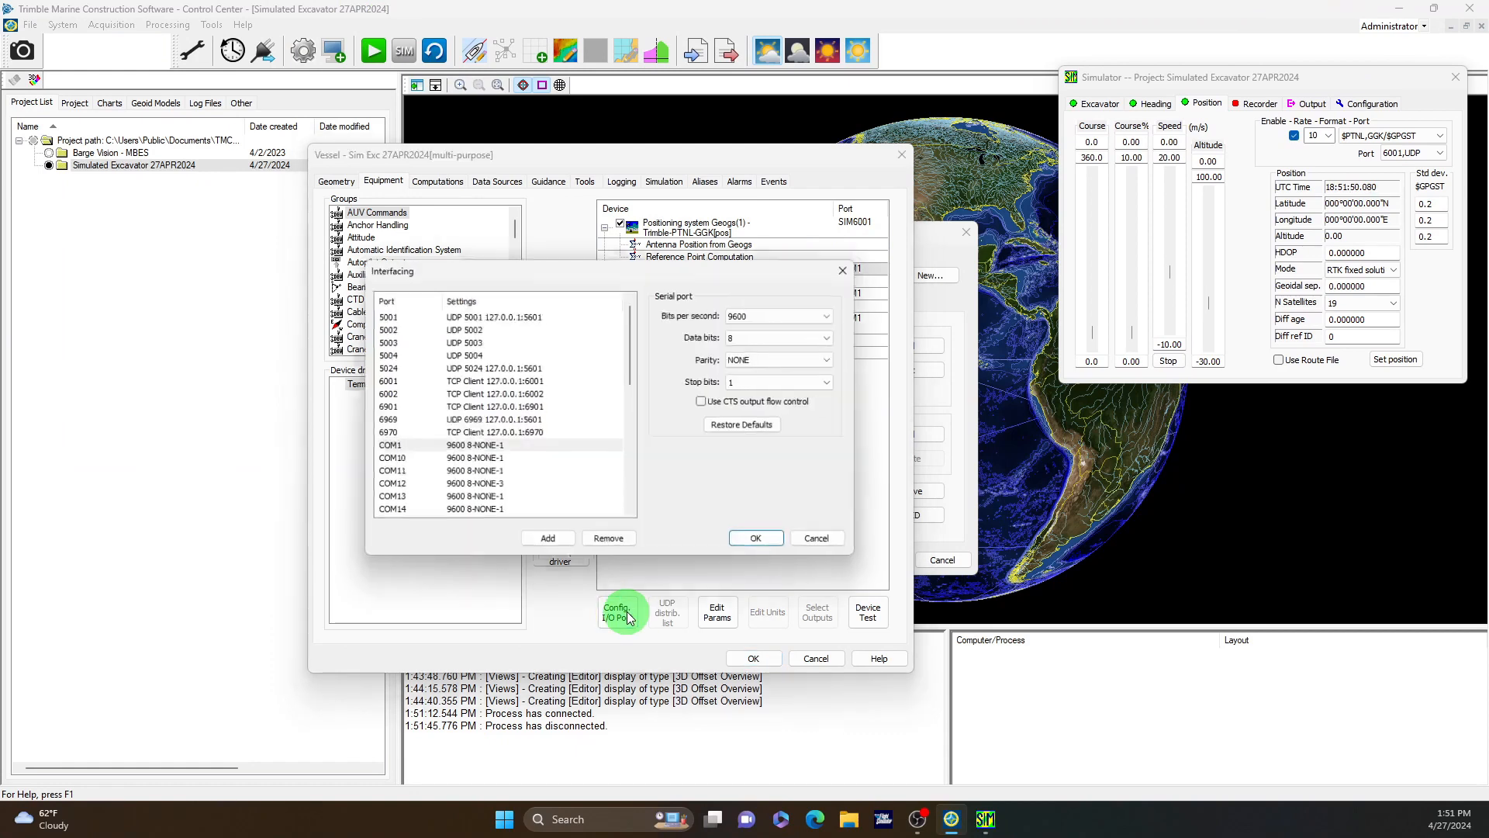
scroll(575, 420, down, 4)
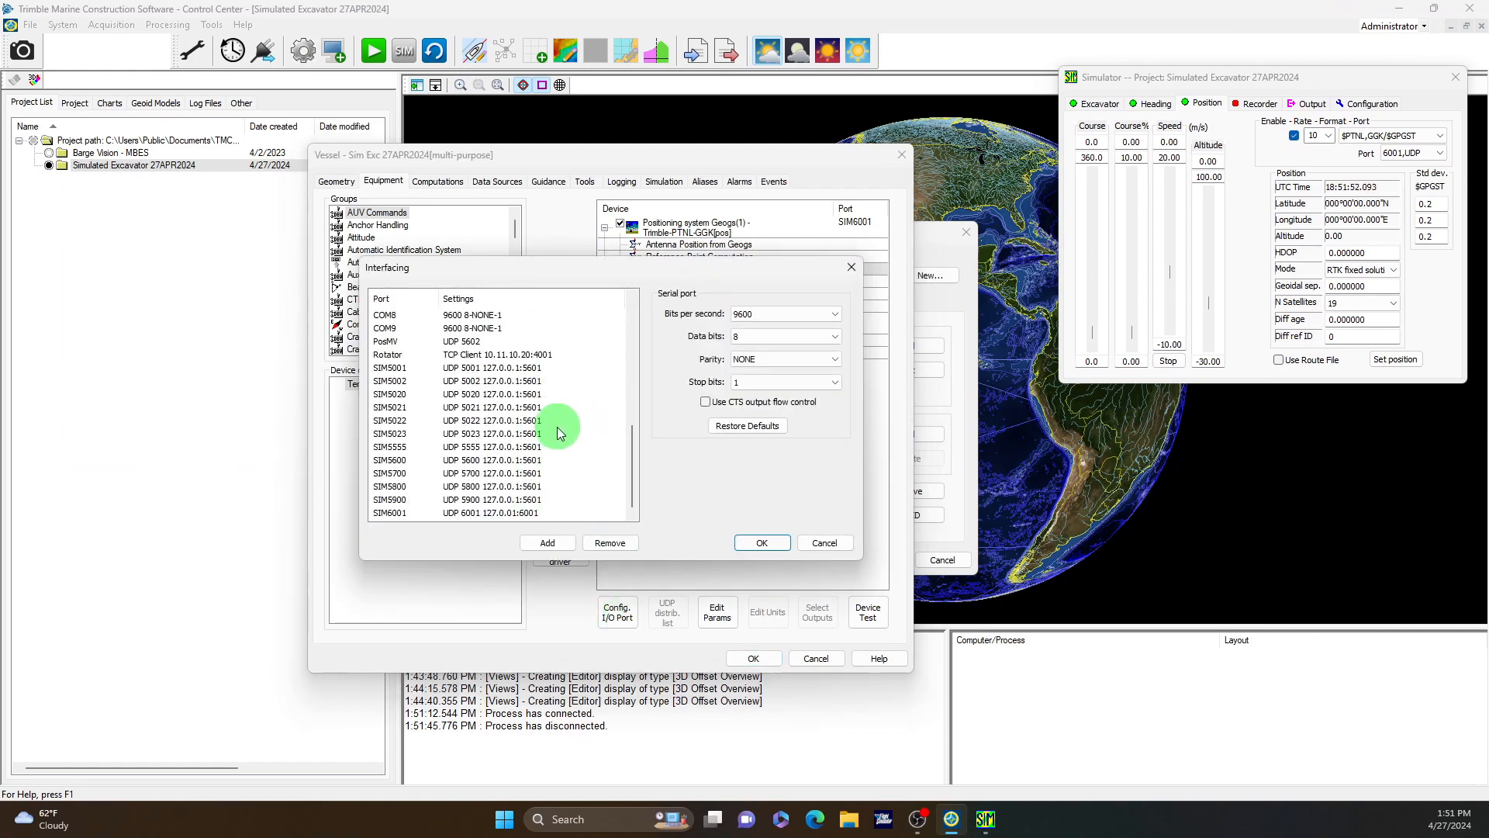
scroll(621, 449, down, 3)
scroll(488, 469, up, 4)
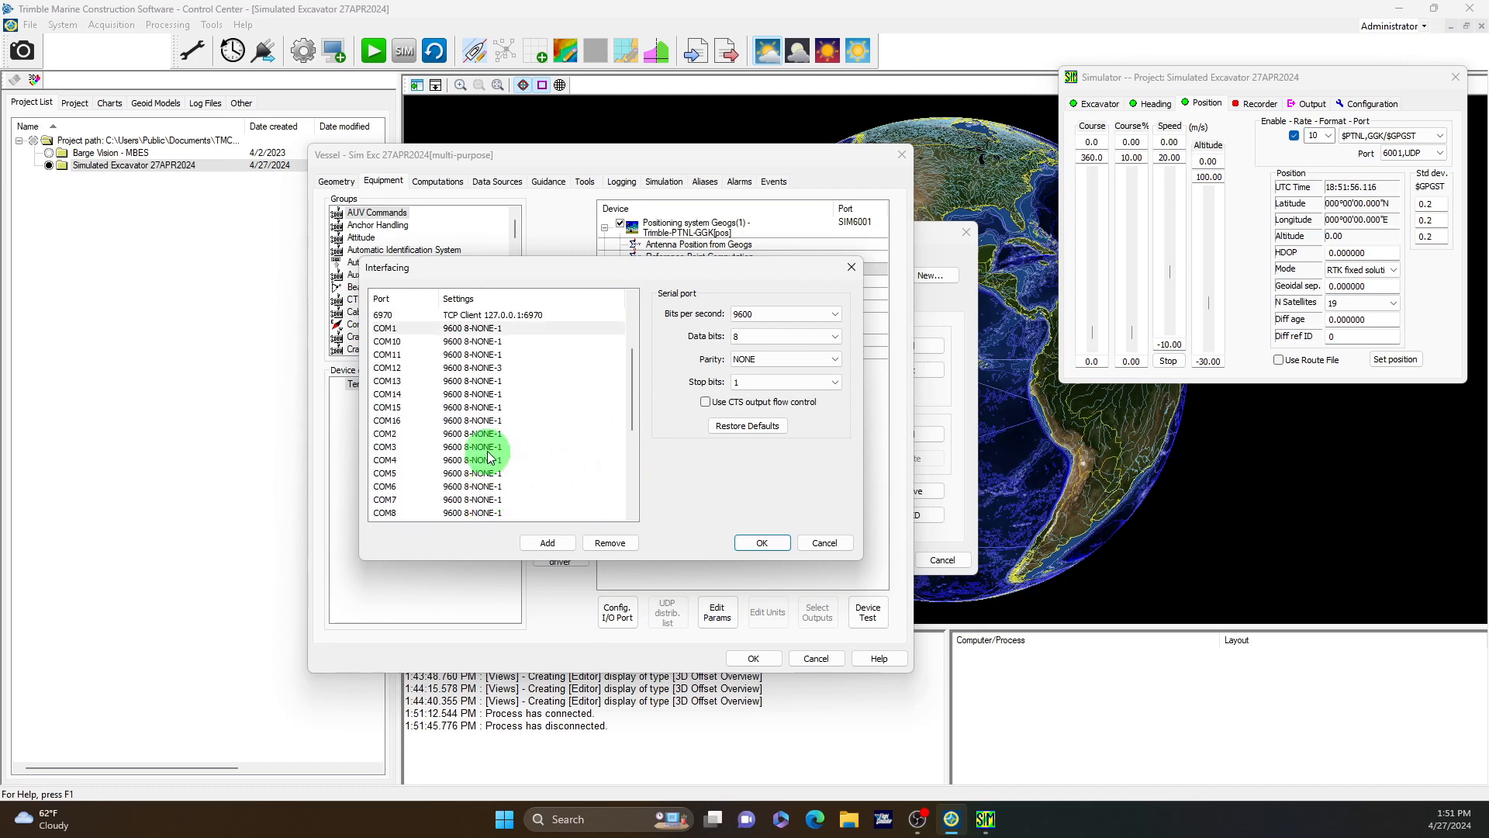
scroll(482, 456, down, 5)
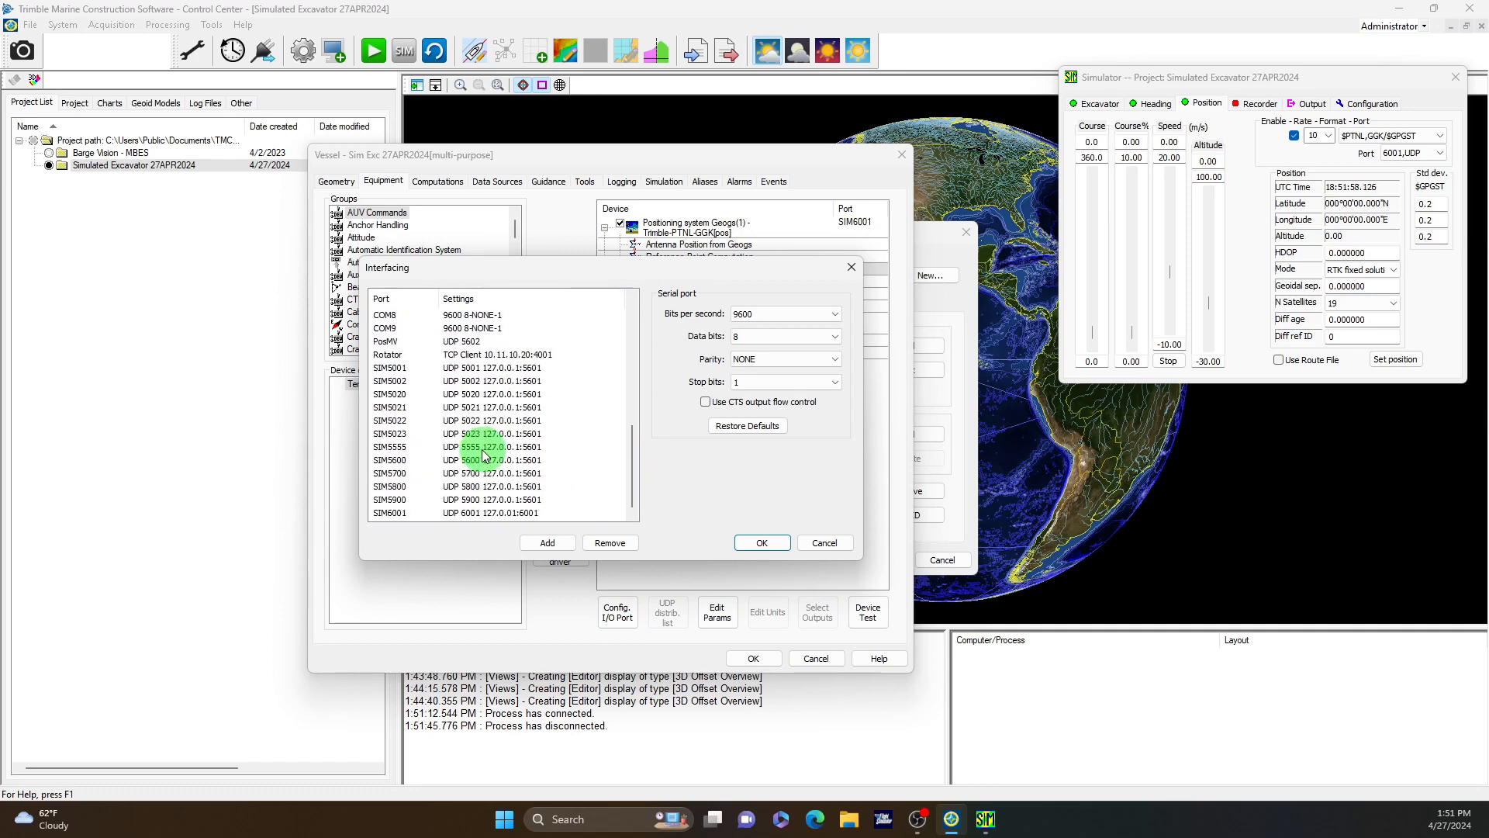
click(406, 518)
click(762, 542)
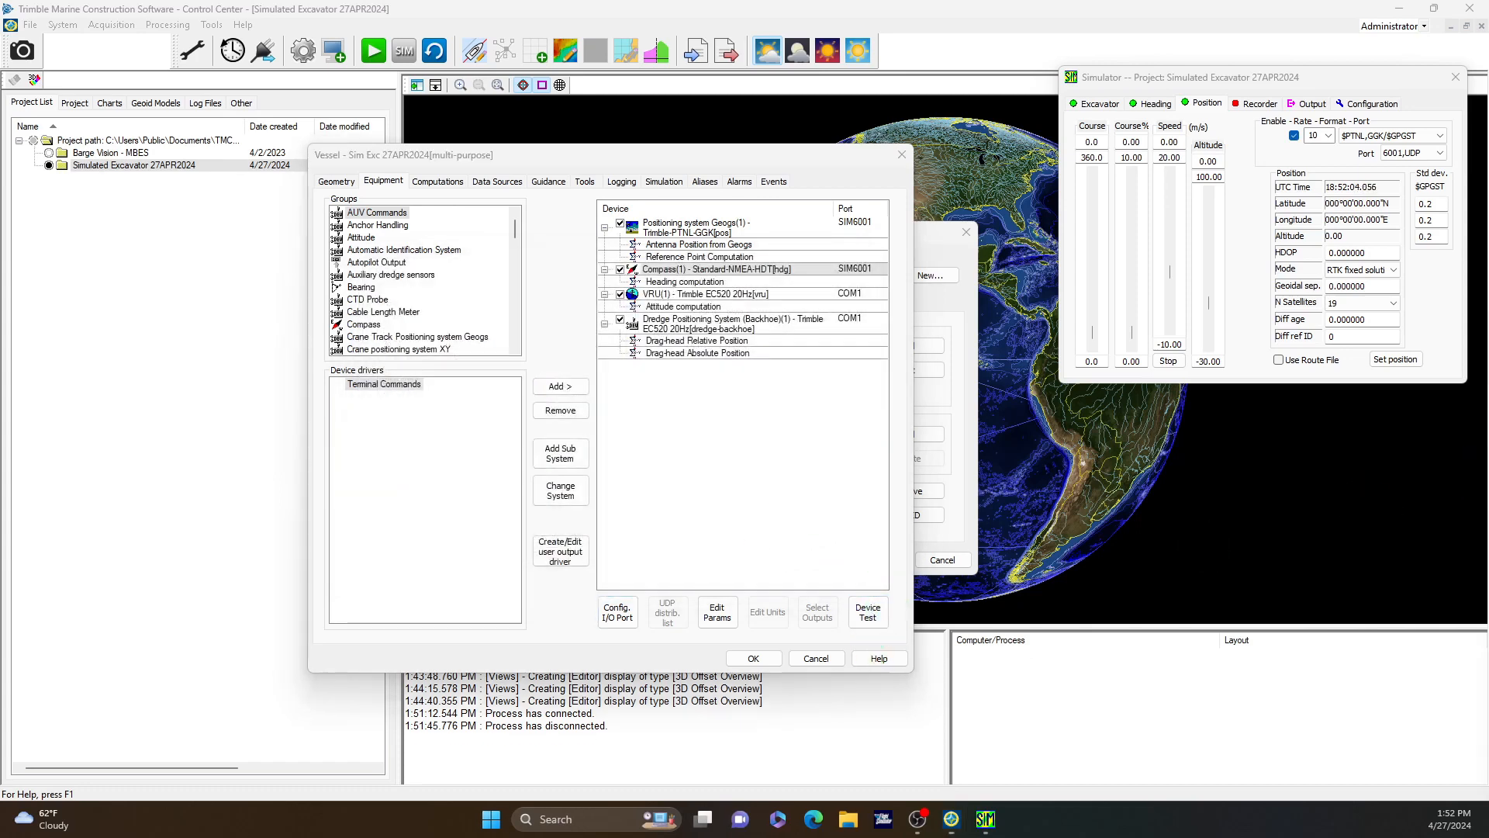
Step: Run a device test on the compass and change the simulated heading to about 94.7
click(867, 612)
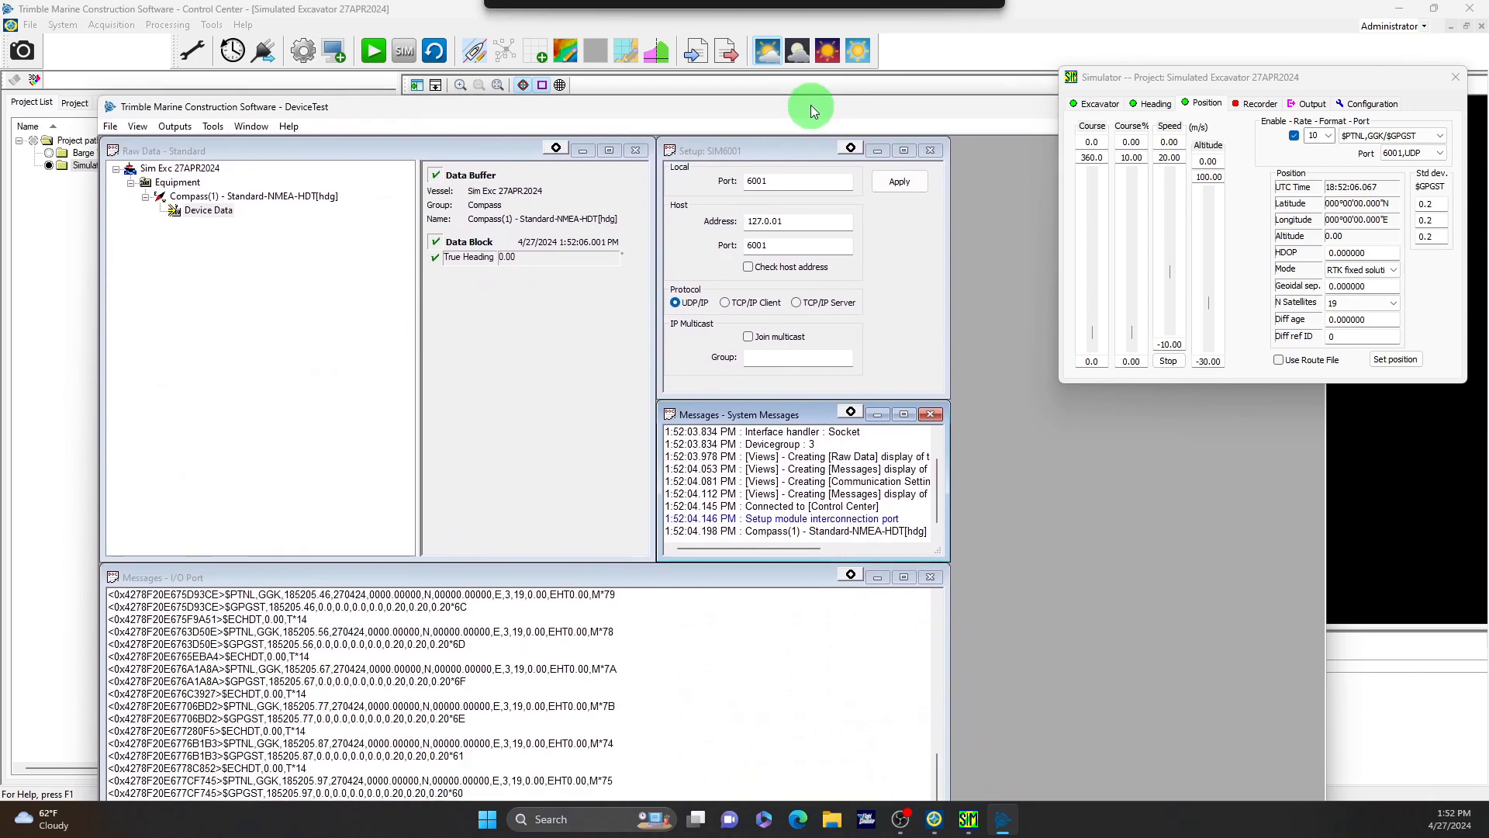
drag(812, 105, 813, 90)
click(1154, 104)
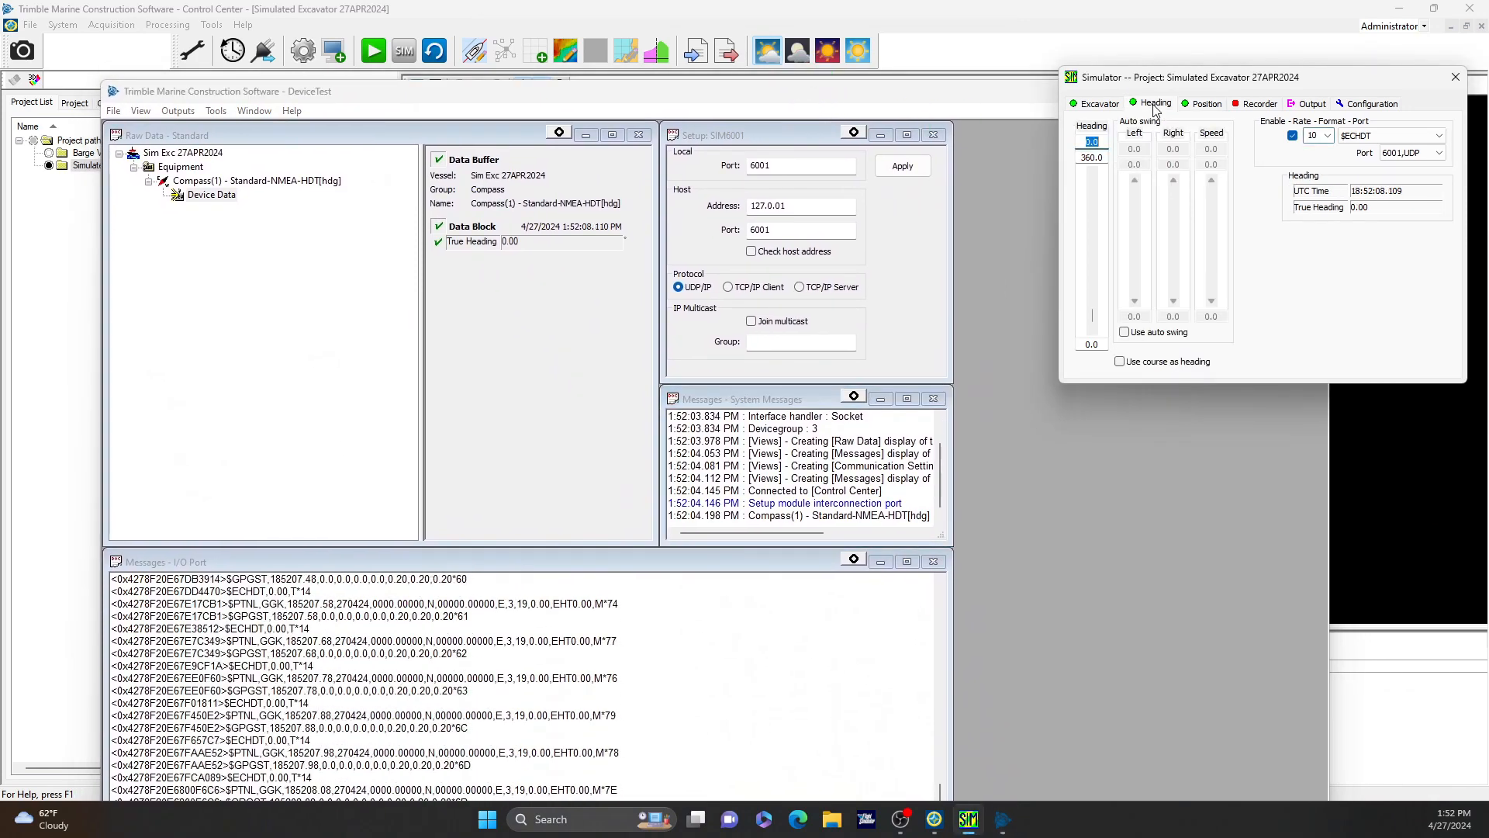
drag(1271, 81, 1223, 107)
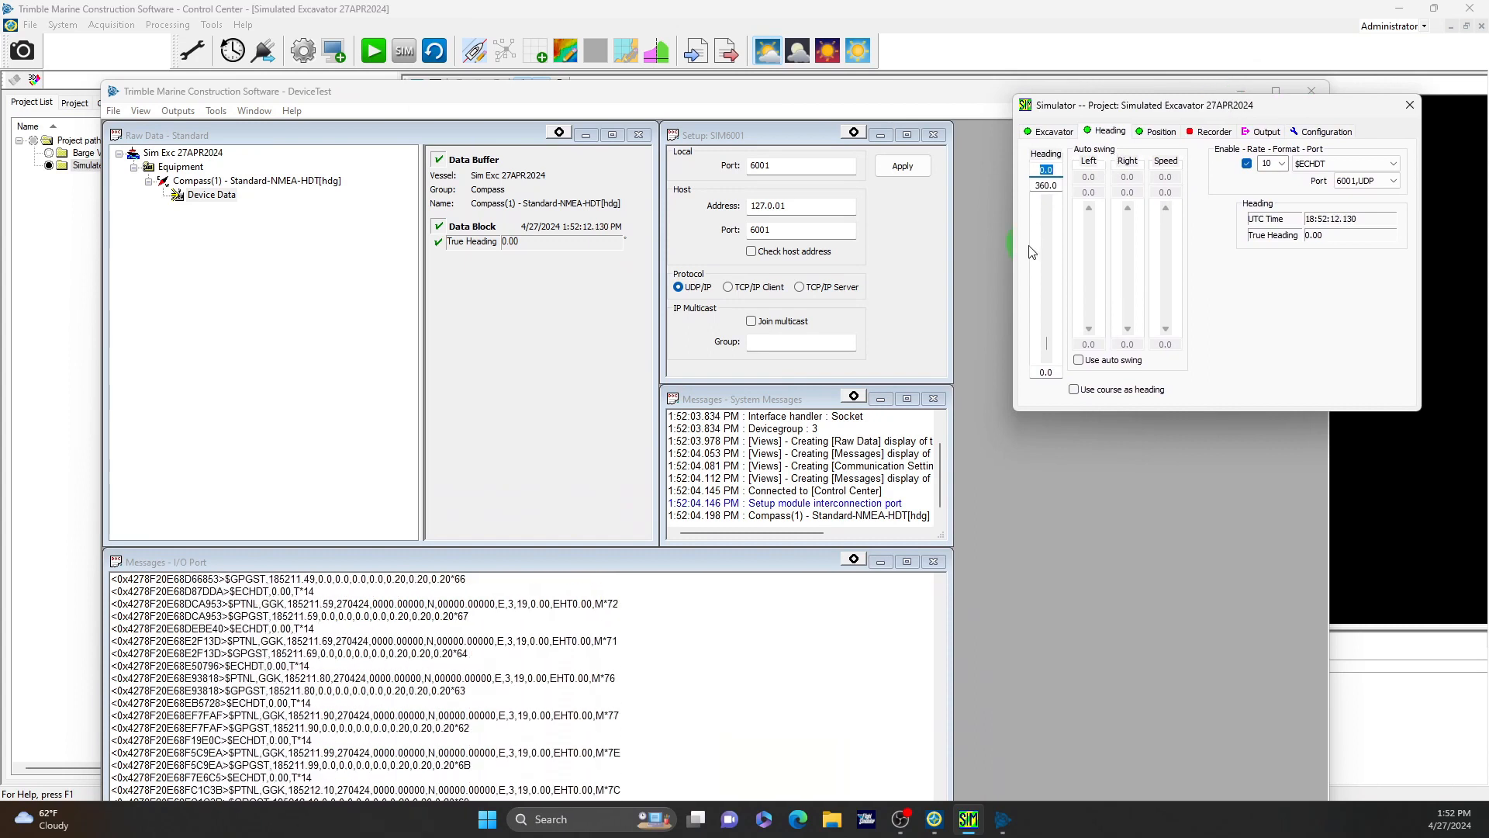
drag(1047, 343, 1047, 312)
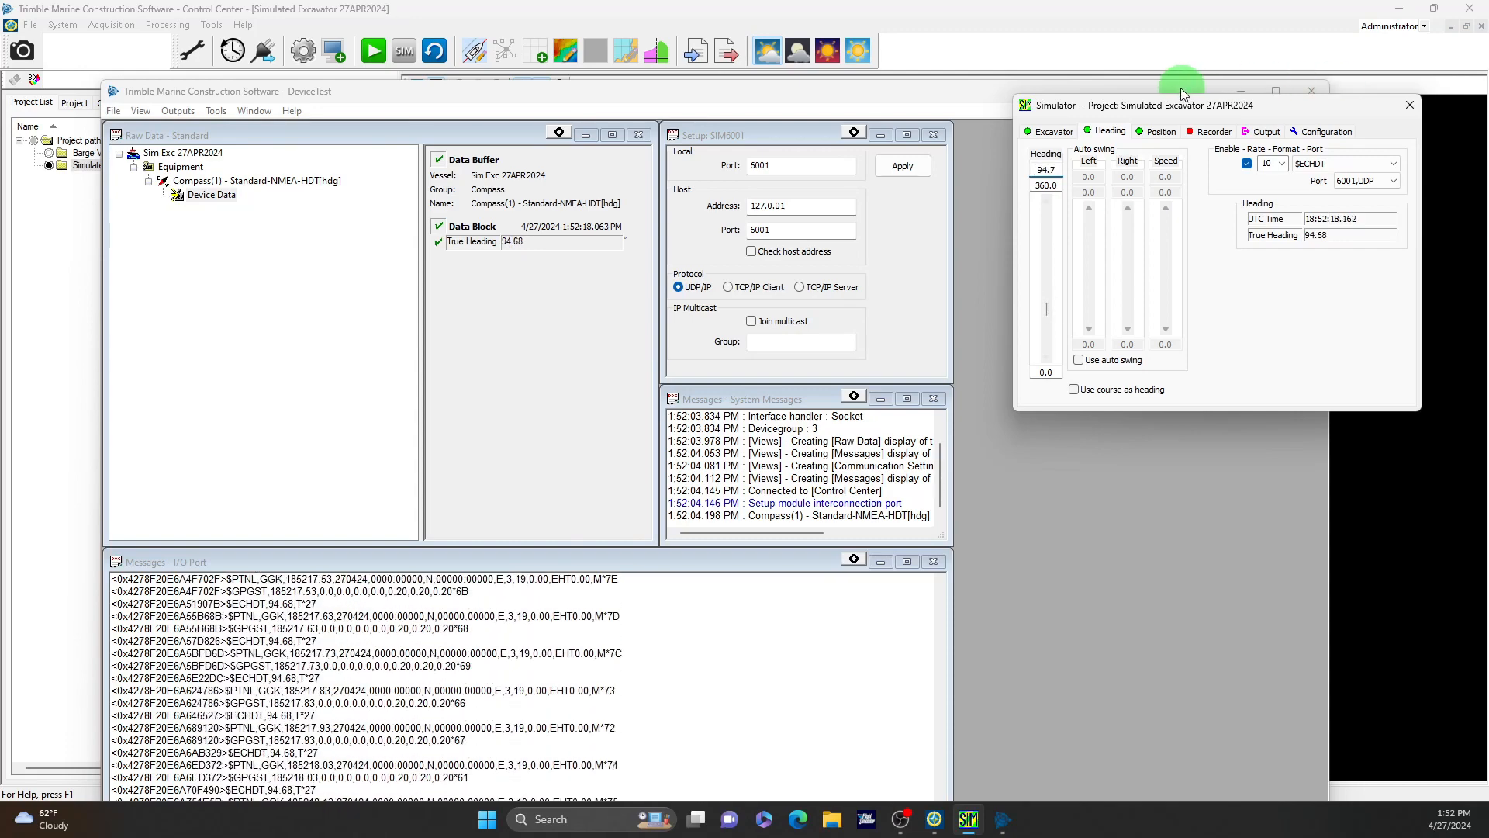
Step: Close the compass device test and add a socket network port named SIM6002 for the Trimble EC520 20Hz VRU
click(1311, 89)
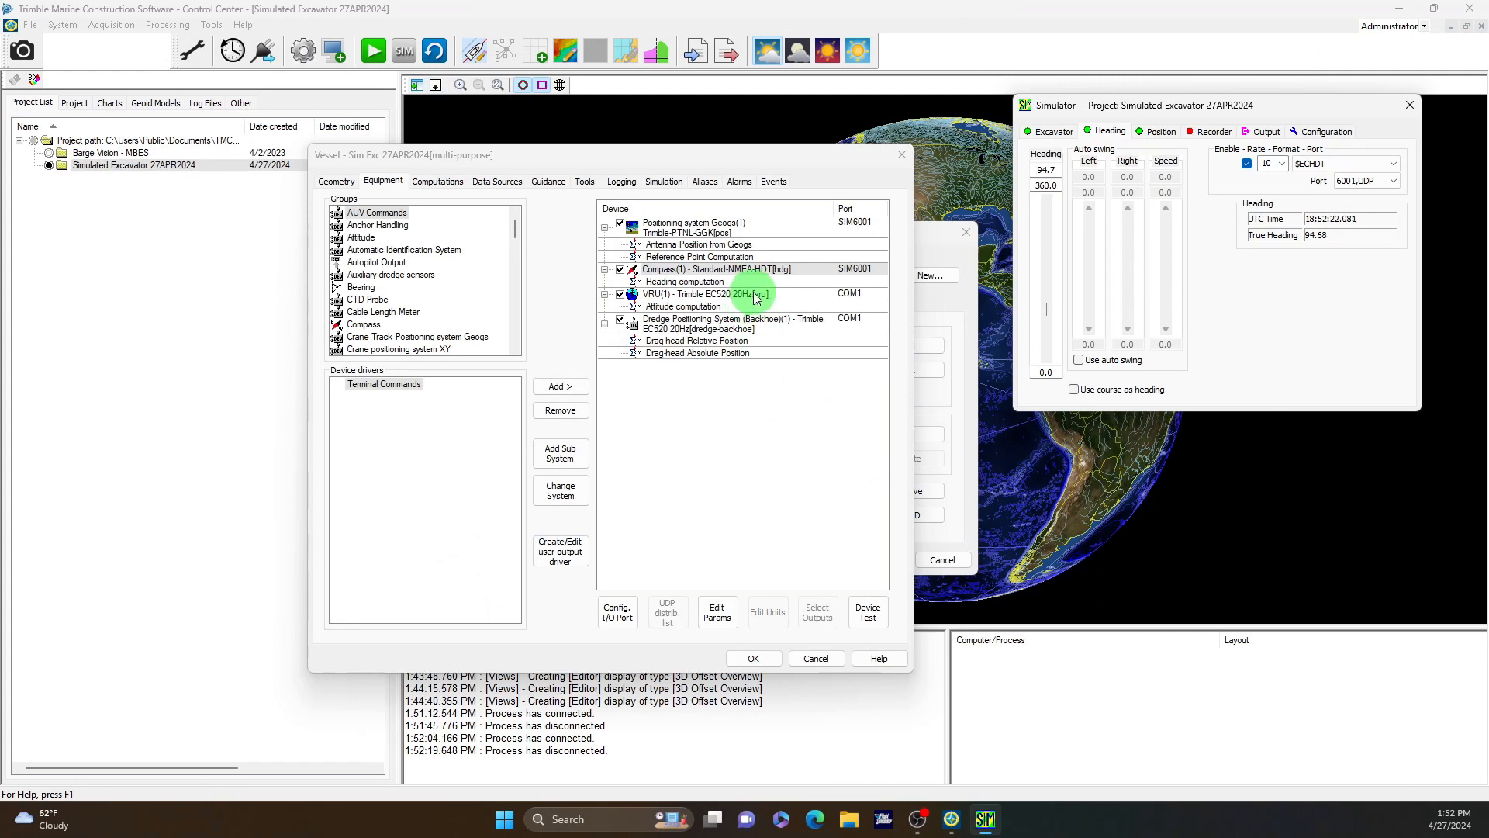
click(1052, 132)
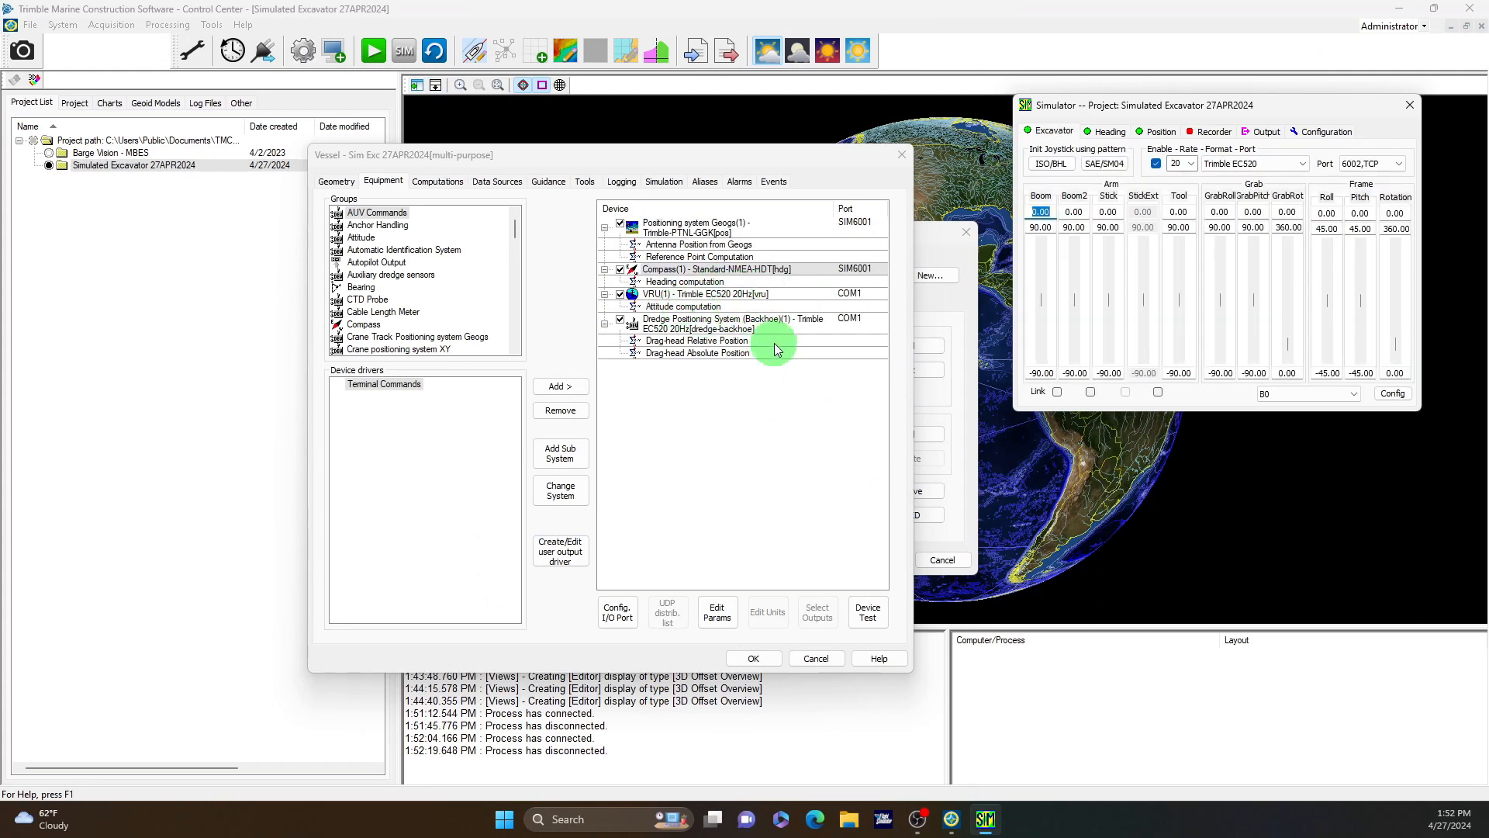
click(733, 296)
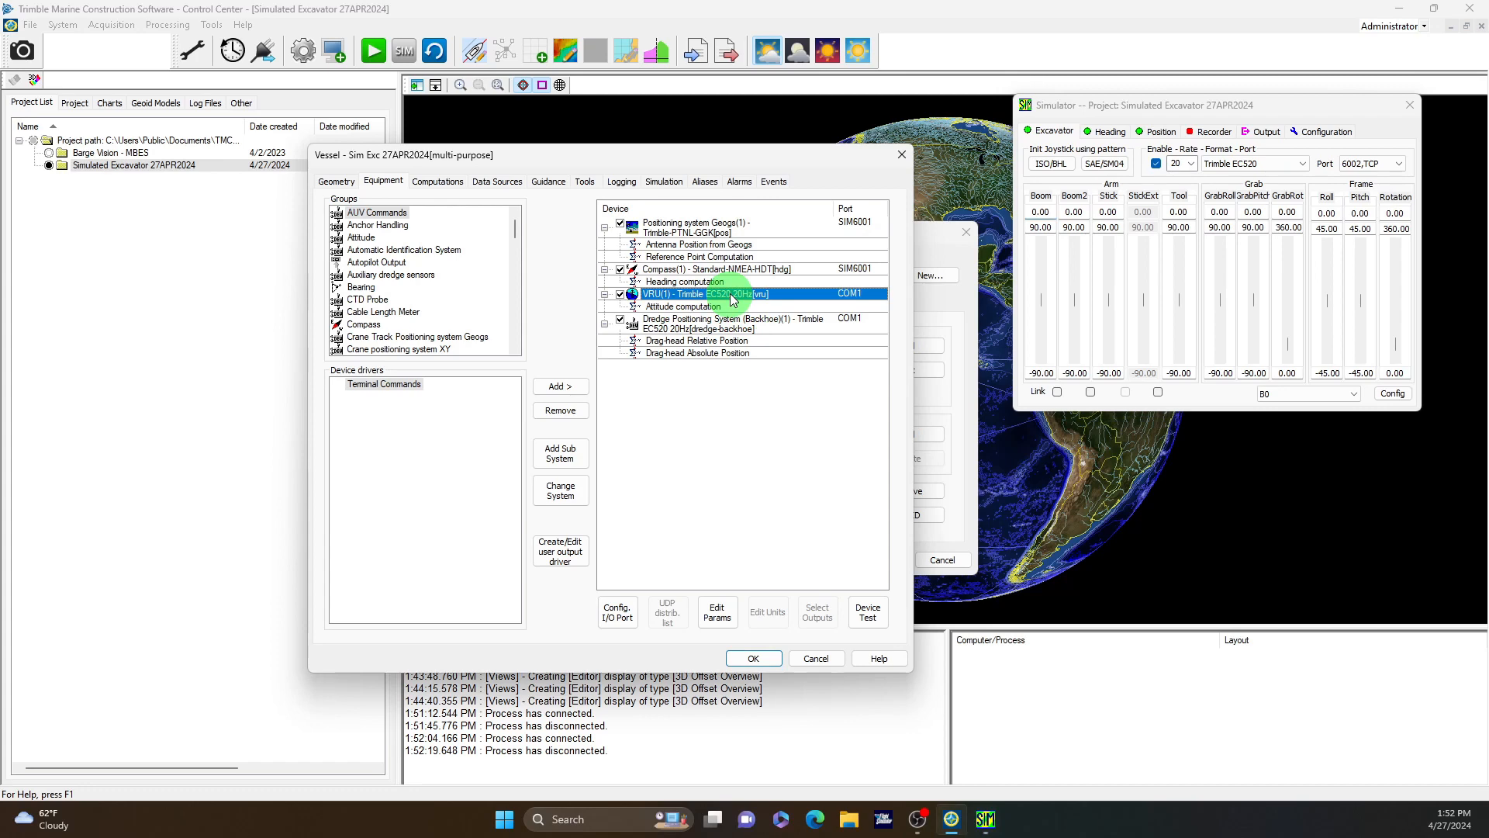
click(618, 613)
click(548, 543)
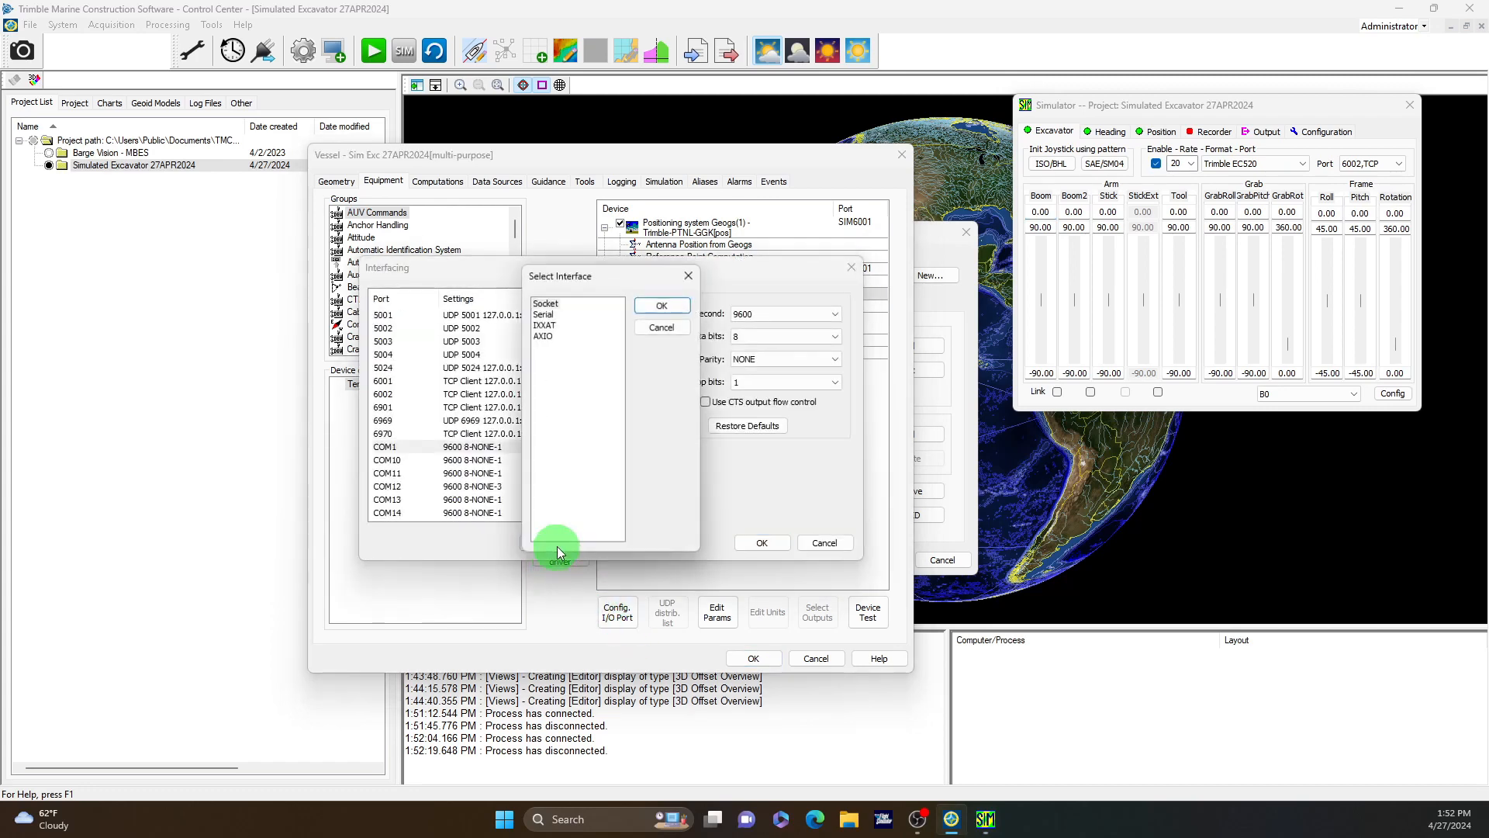
click(644, 308)
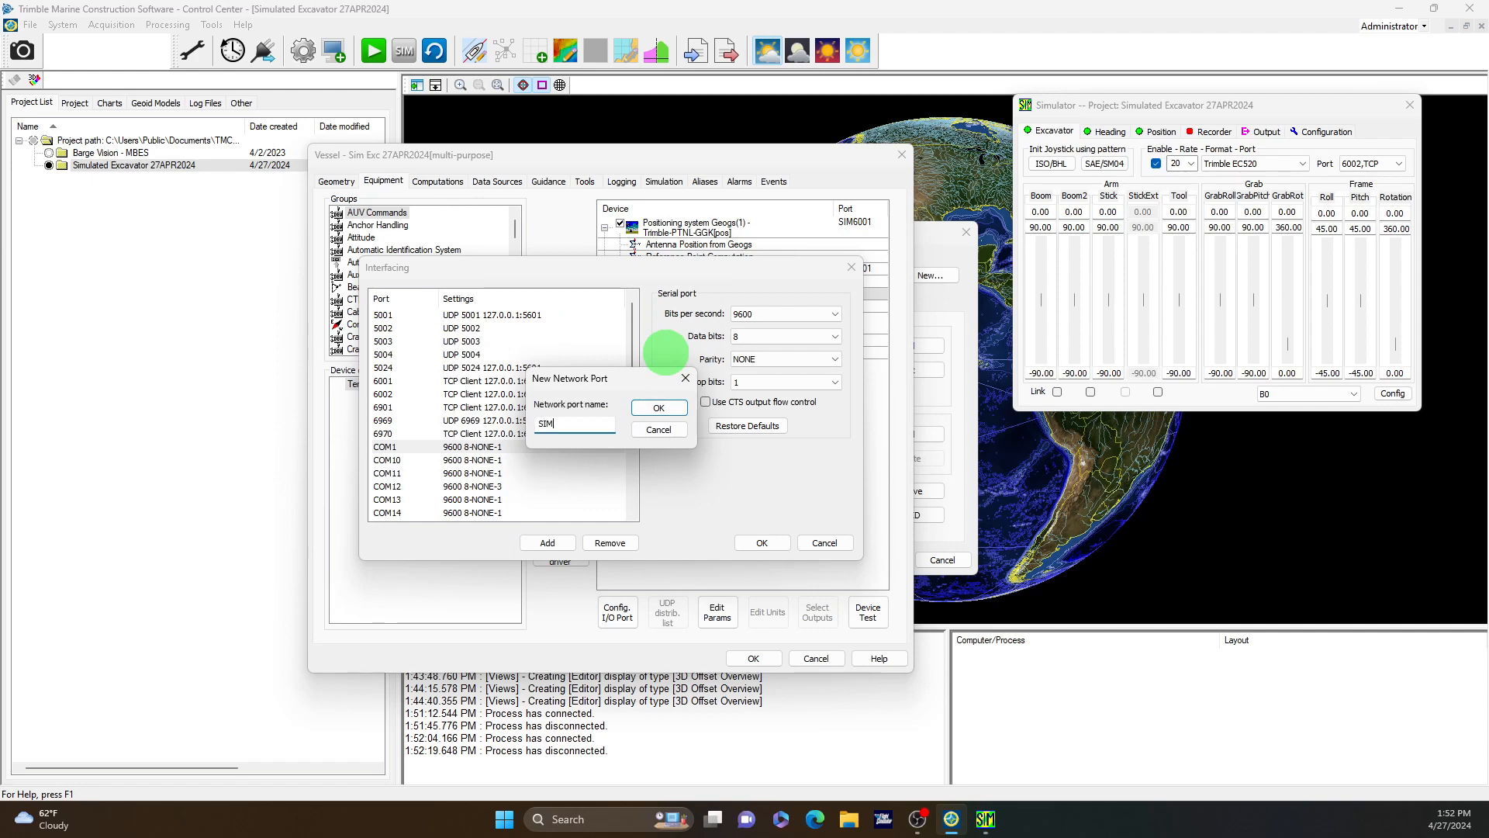
click(659, 408)
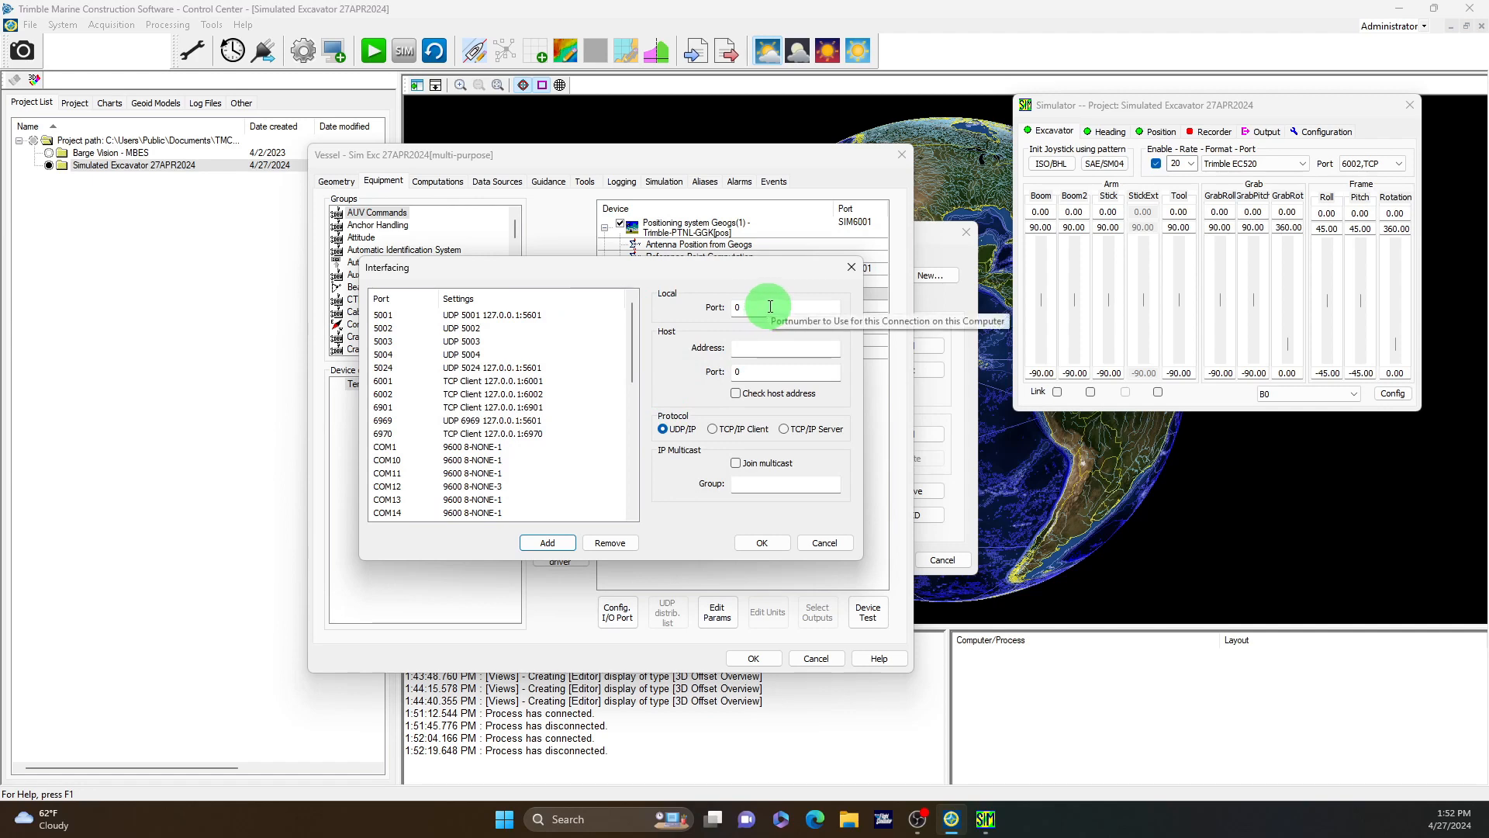
Step: Configure the SIM6002 port as TCP/IP Client with host address 127.0.0.1 and host port 6002
click(712, 429)
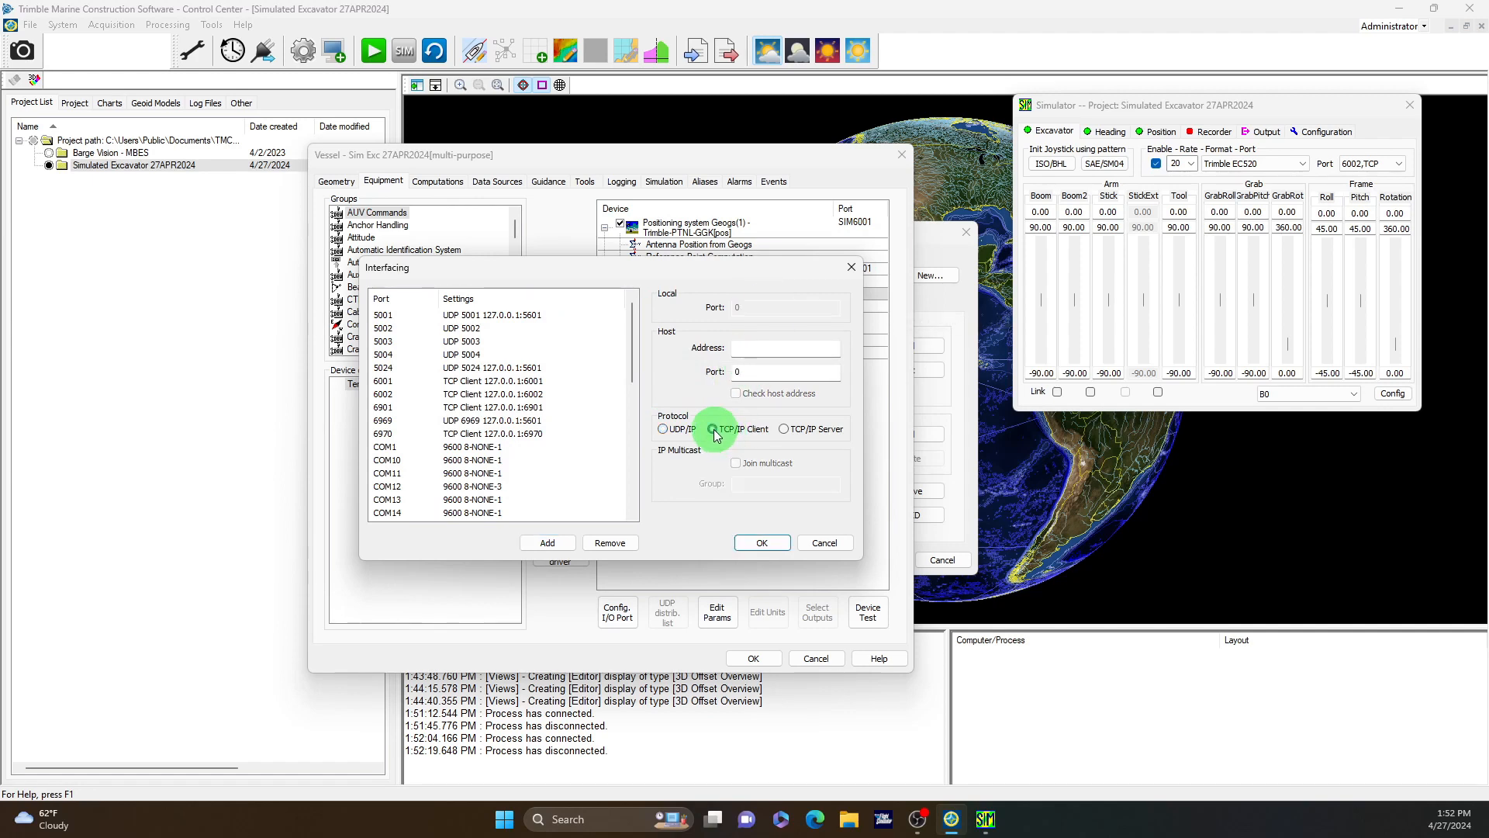
click(777, 354)
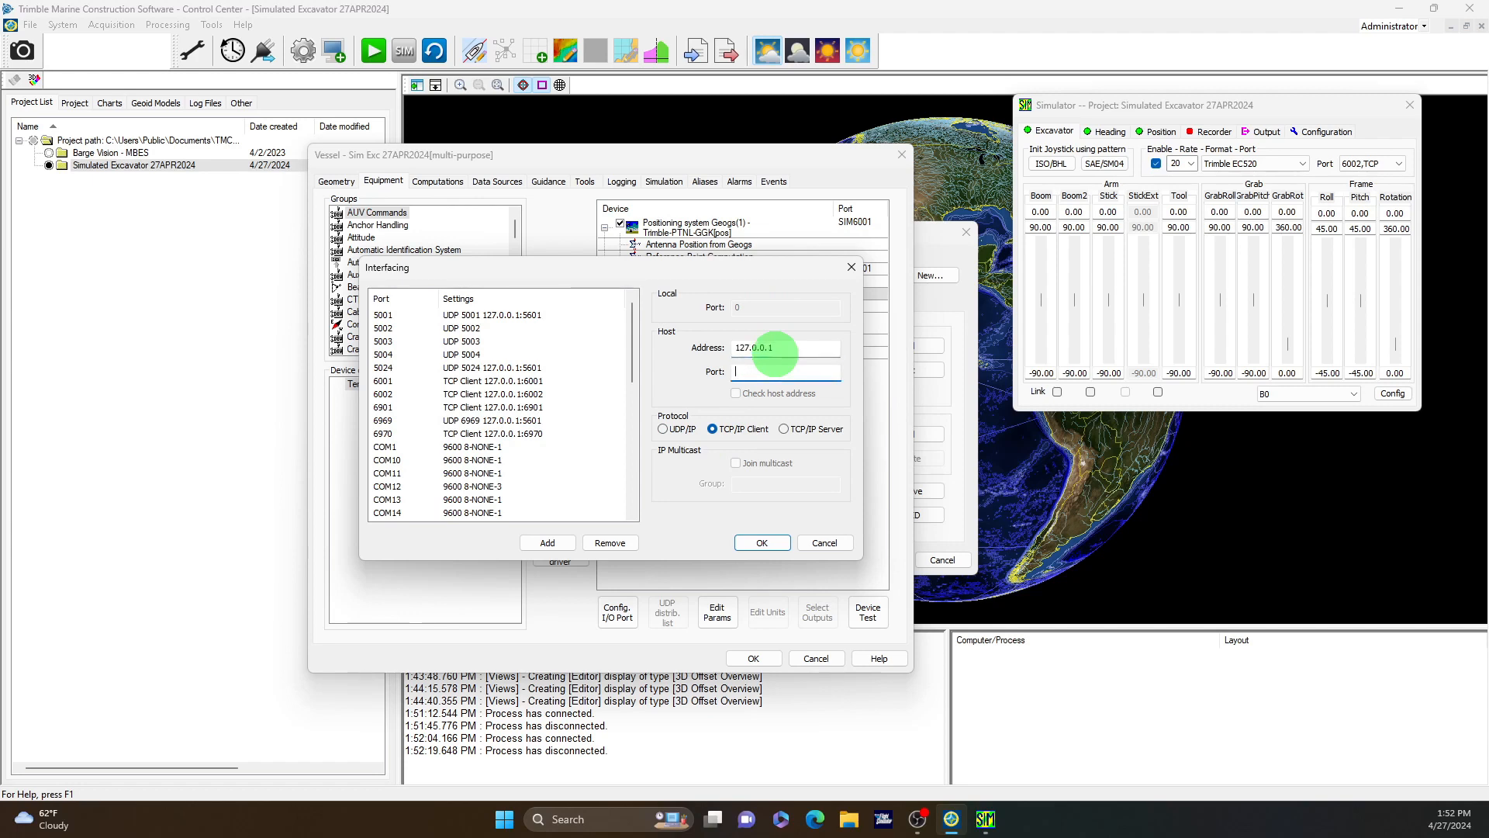
text(6002)
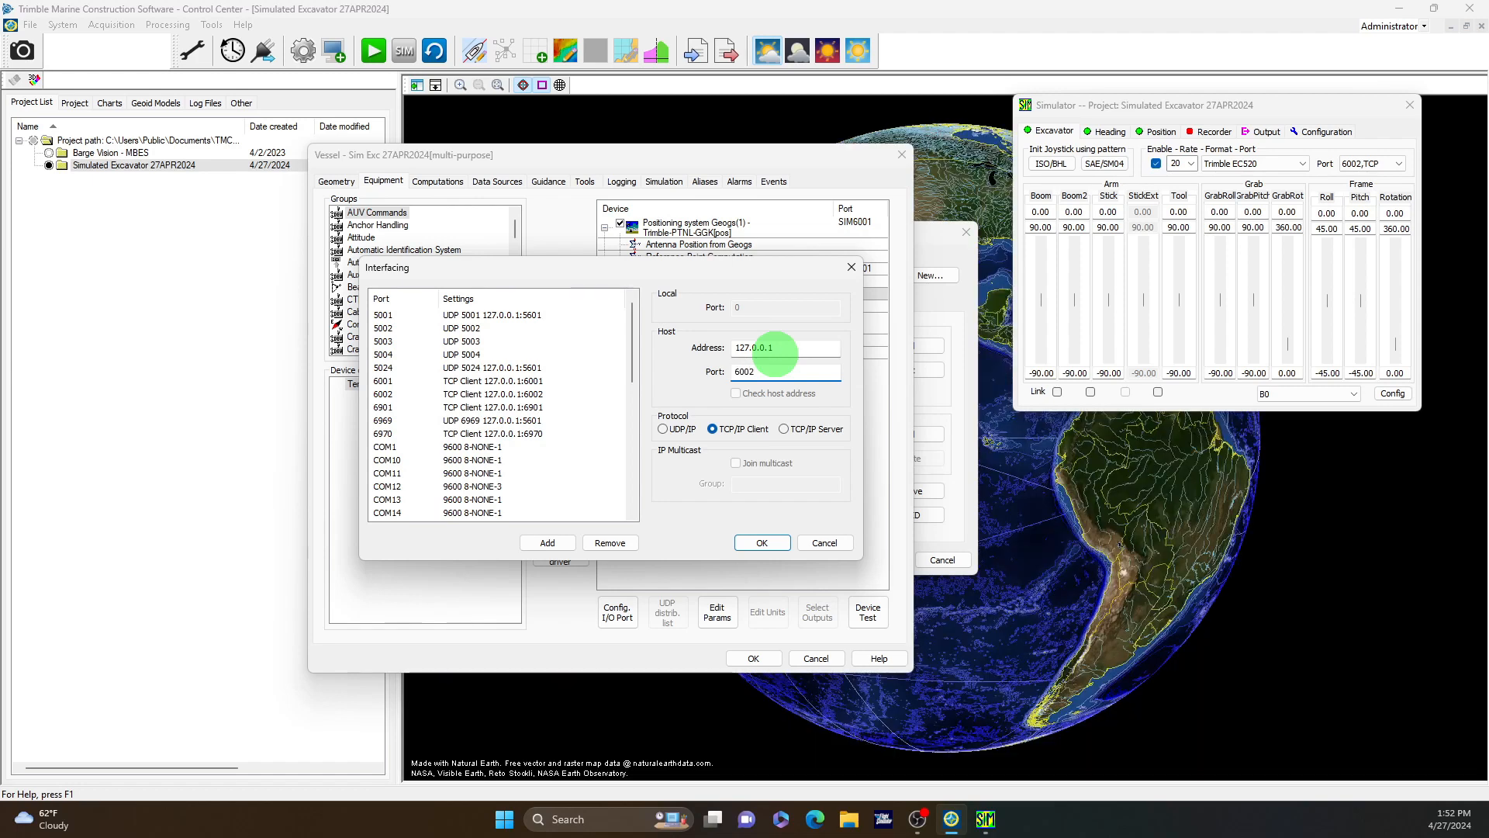
click(762, 543)
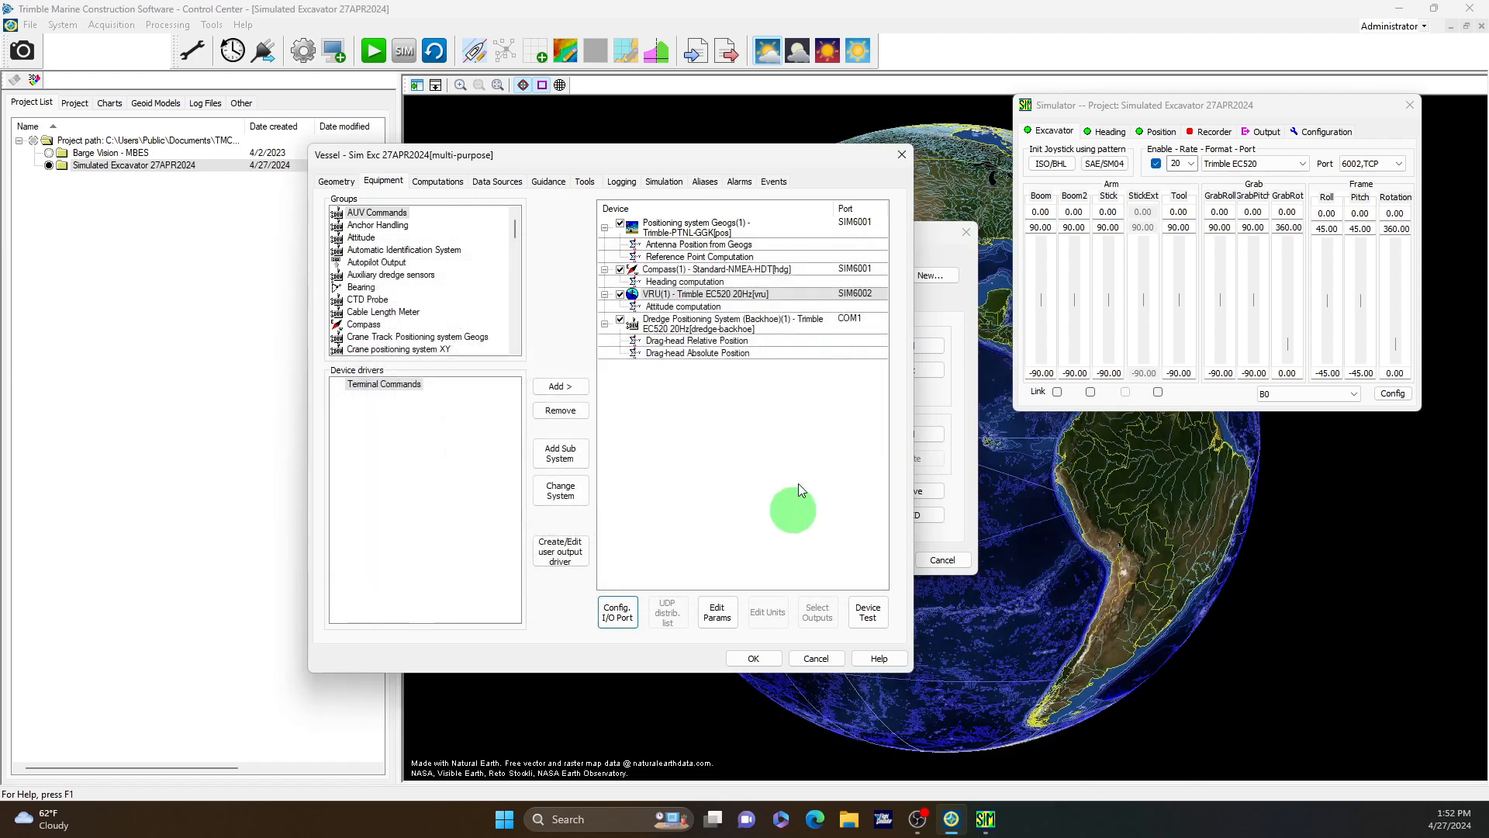
Step: Run a device test on the VRU while changing the simulated frame roll to about -0.09 and pitch to about -0.63
click(875, 616)
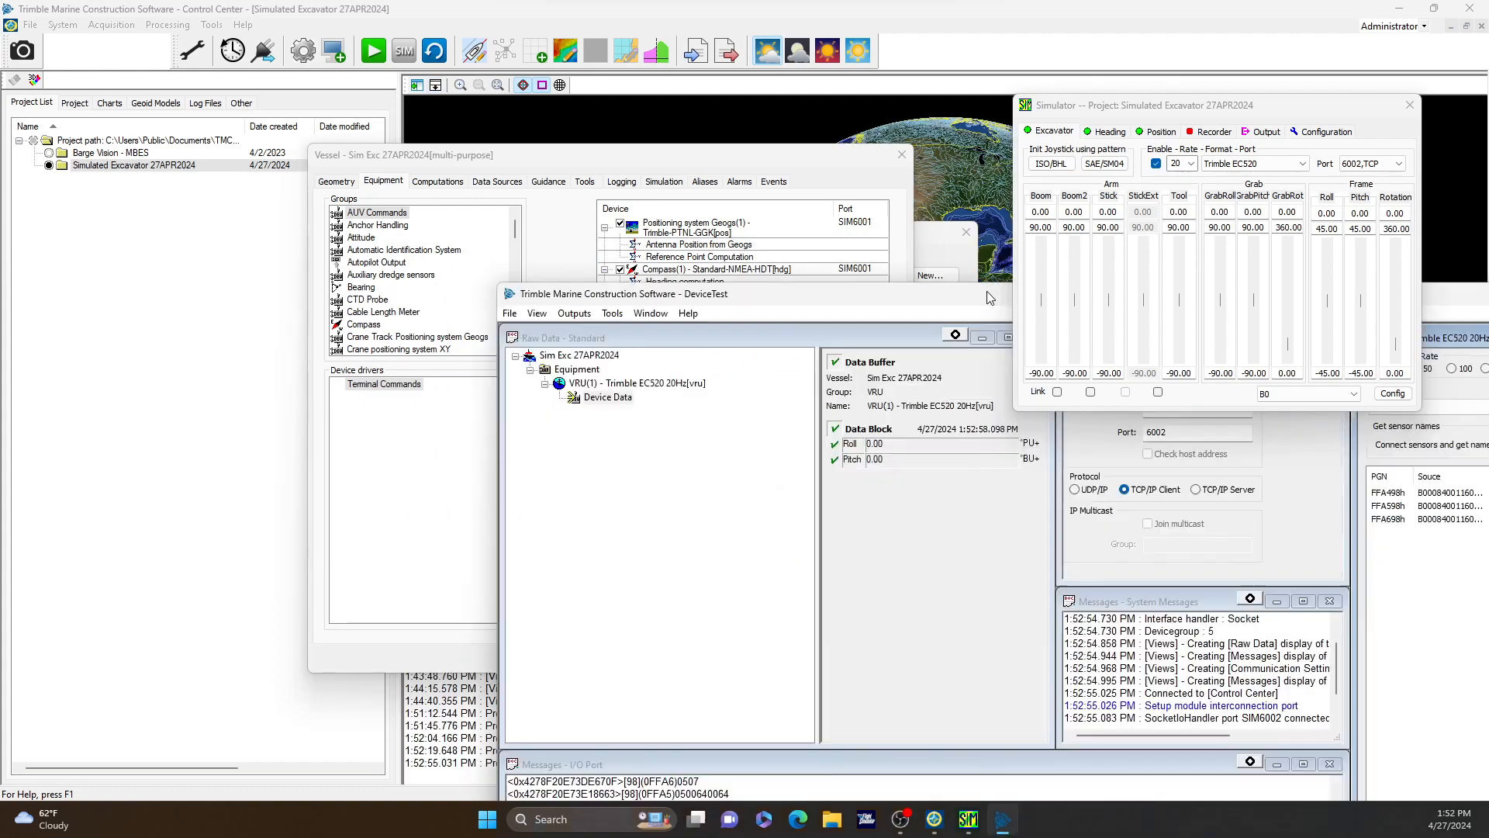
drag(989, 295, 574, 101)
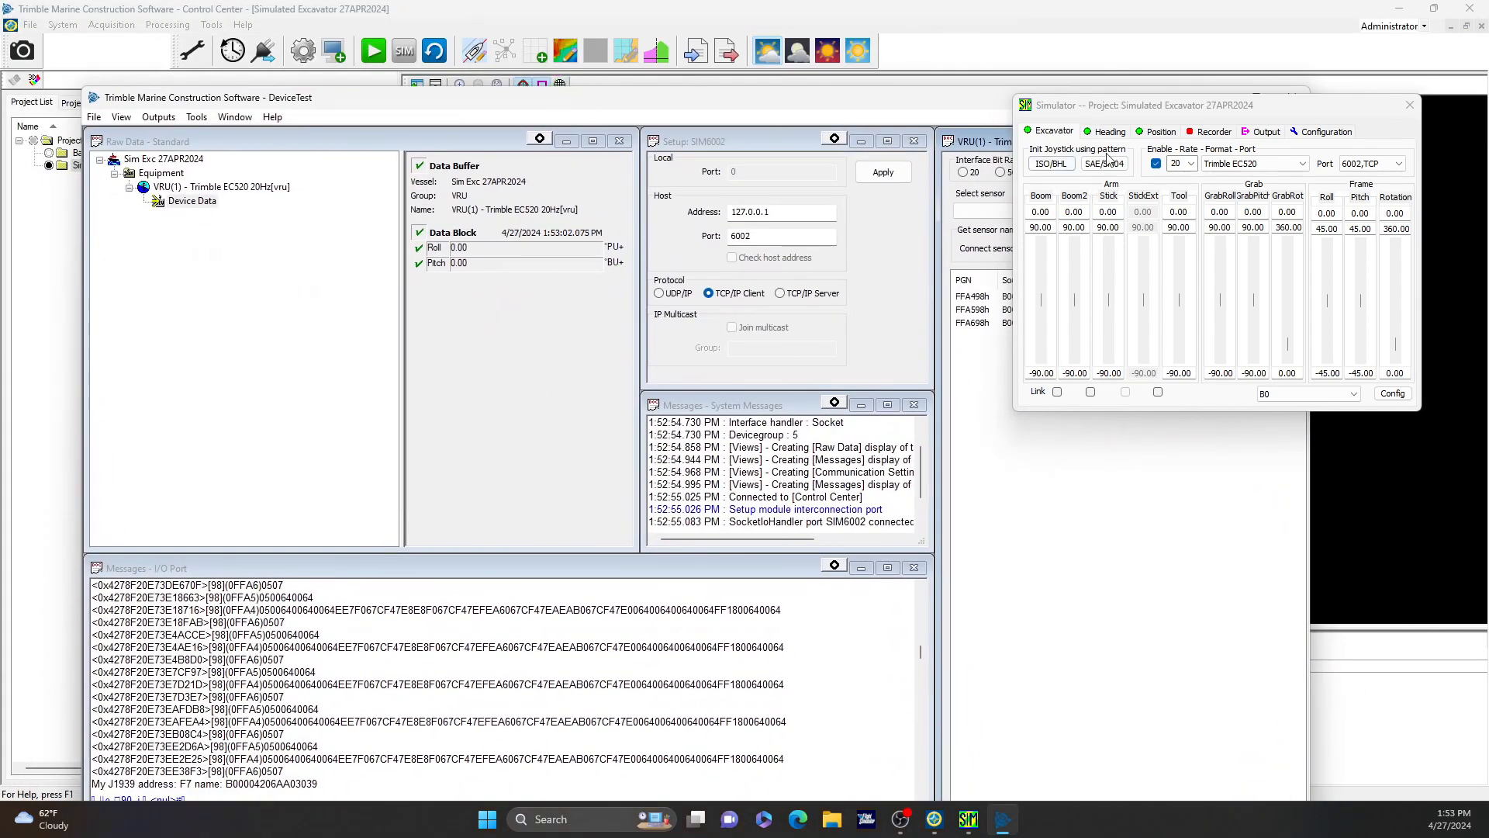
drag(1122, 110, 1042, 113)
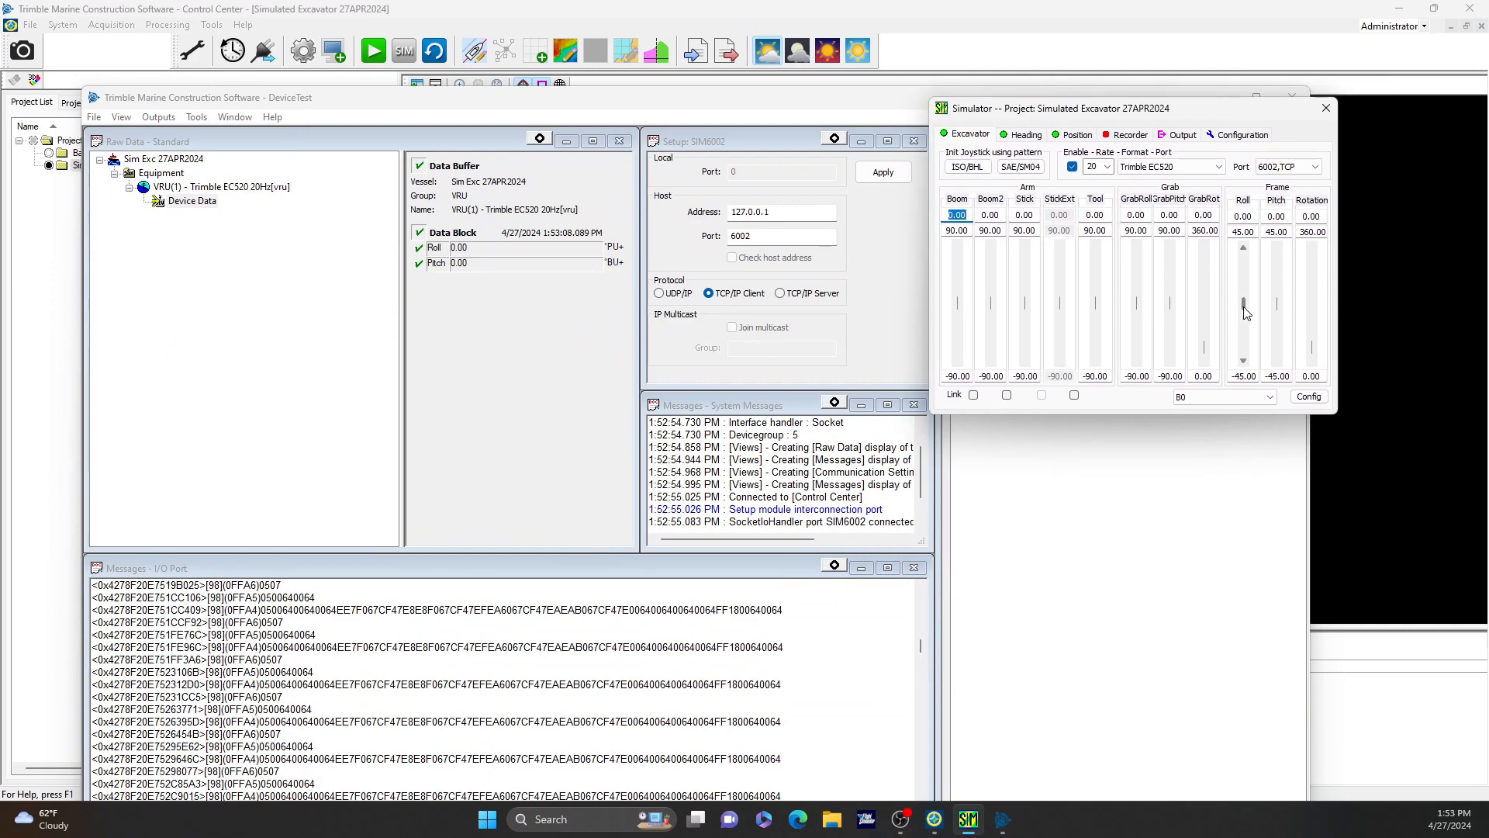
drag(882, 91, 905, 48)
click(1297, 53)
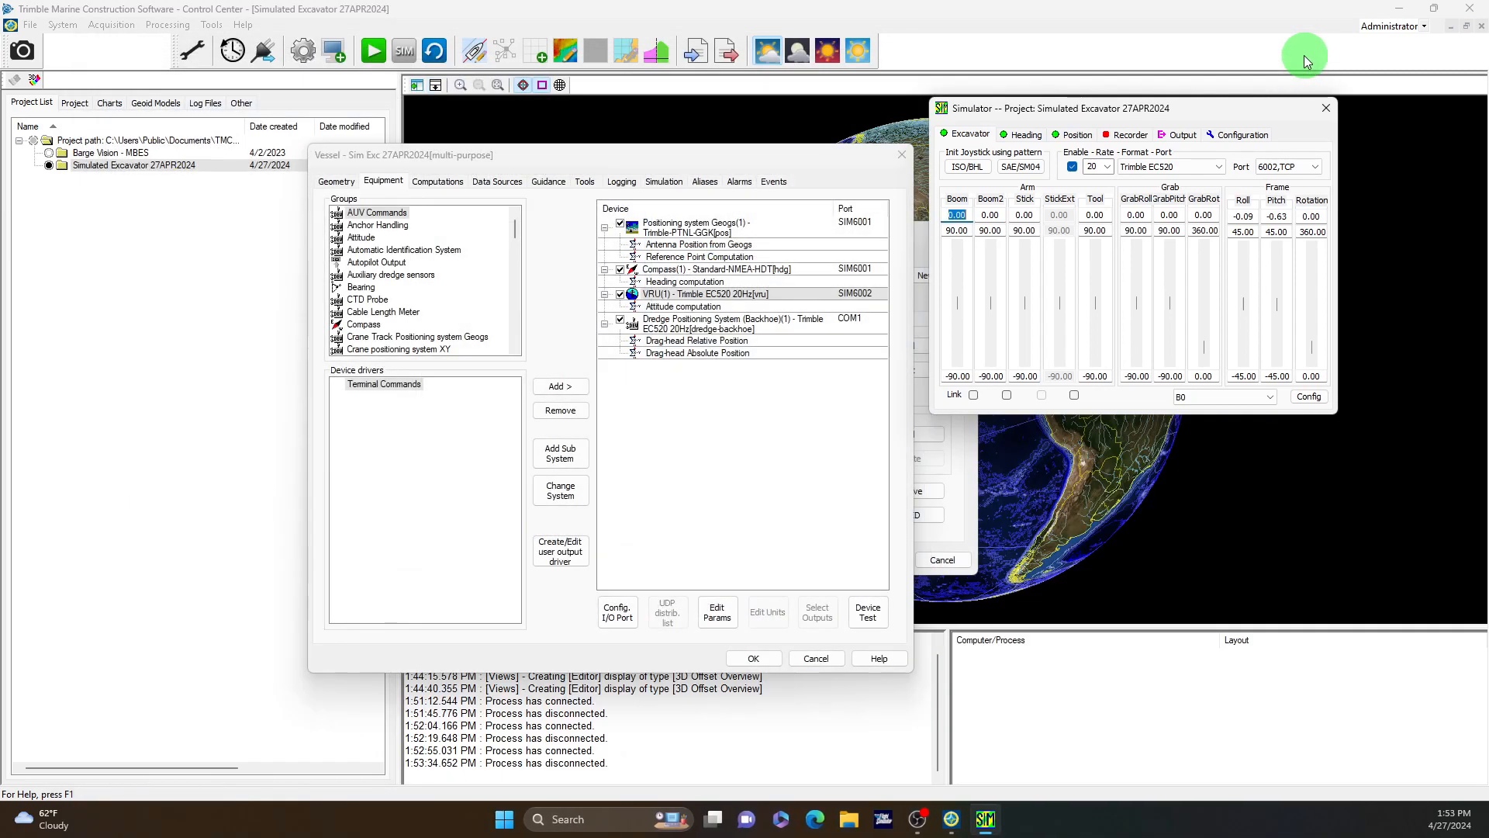
Step: Assign the SIM6002 port to the Trimble EC520 Dredge Positioning System (Backhoe)
click(734, 335)
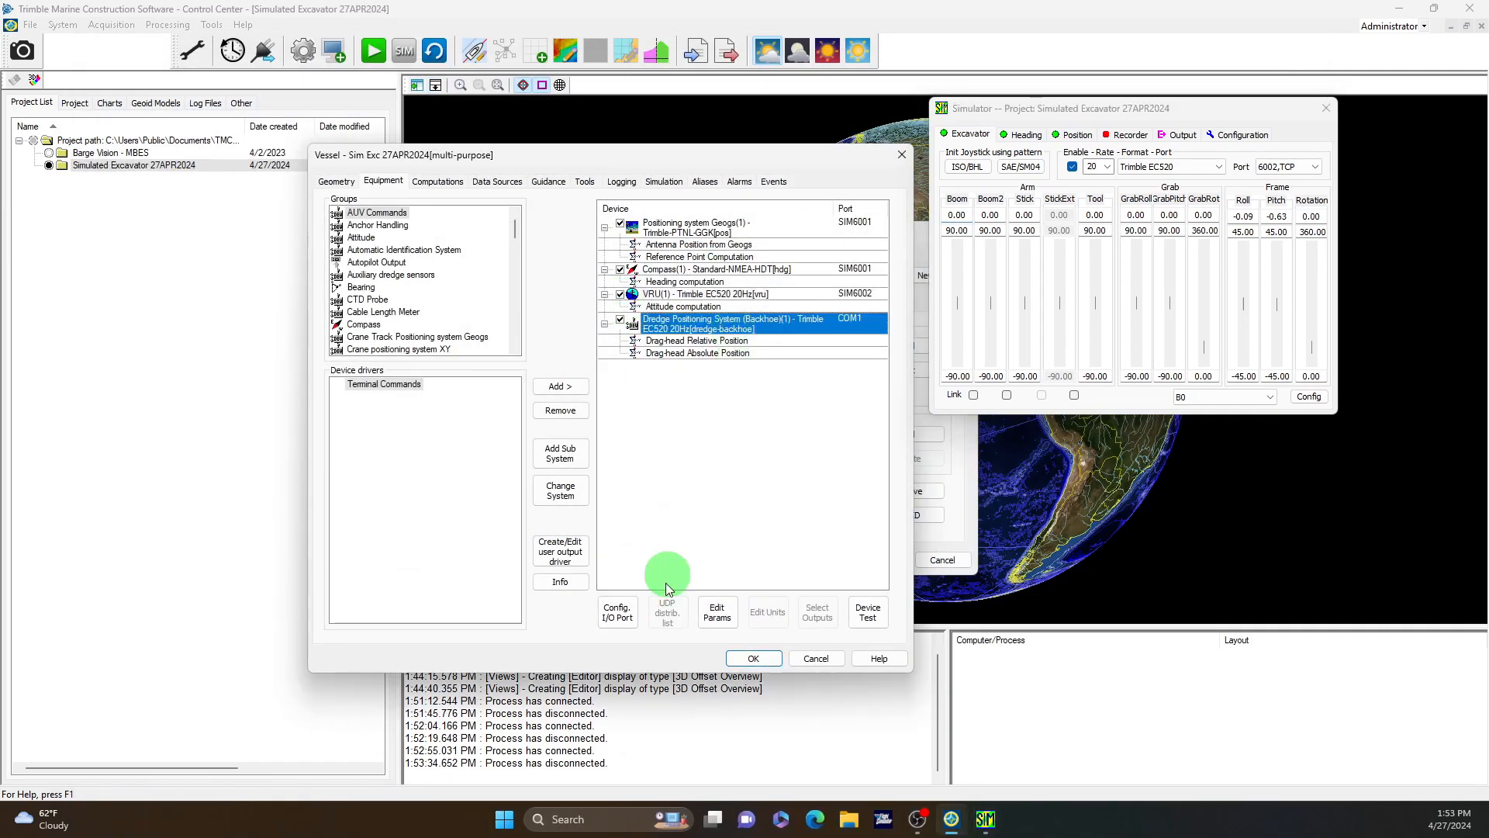
click(618, 612)
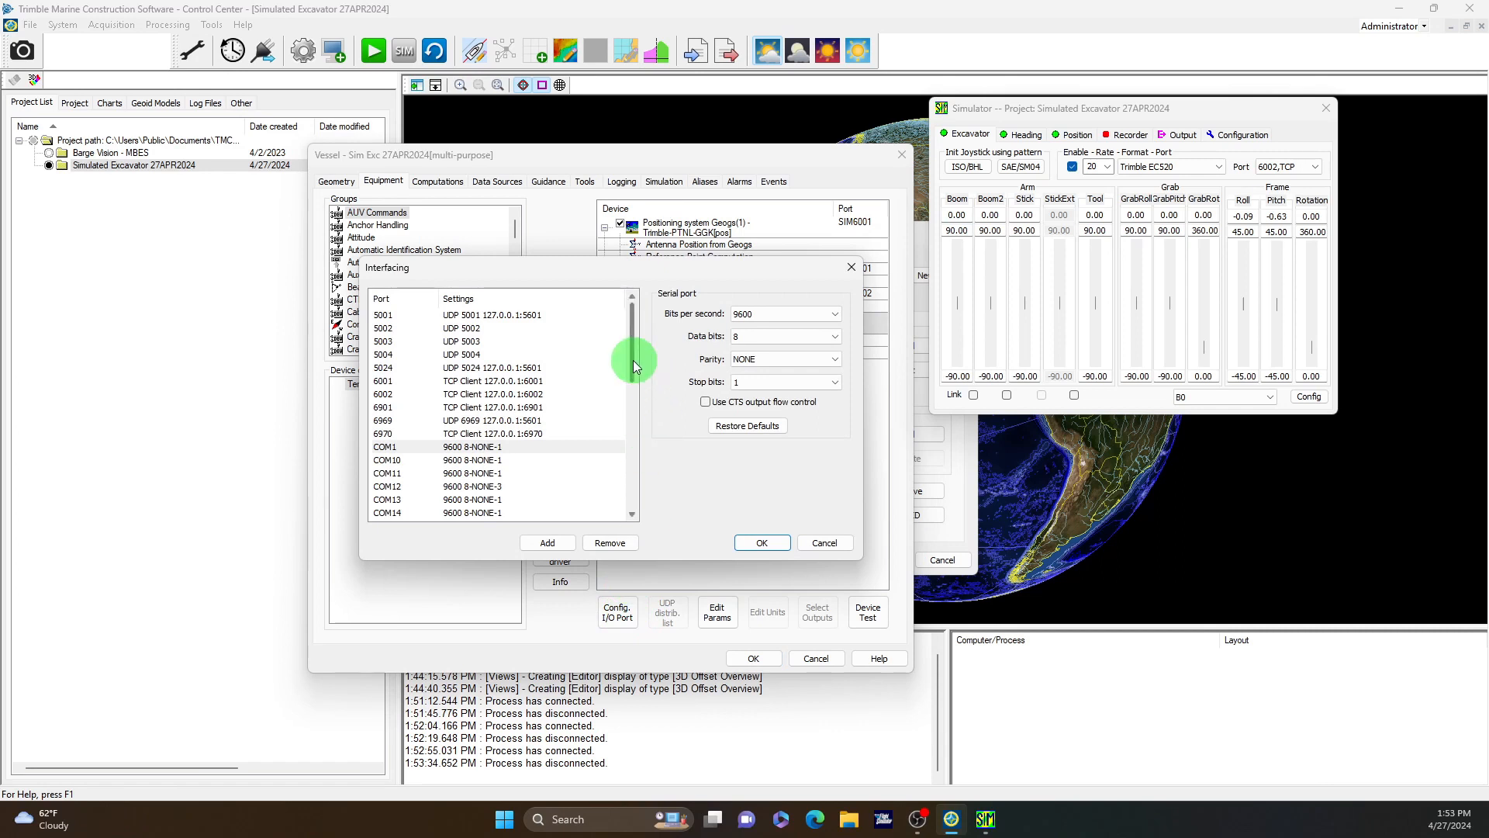
drag(633, 359, 622, 500)
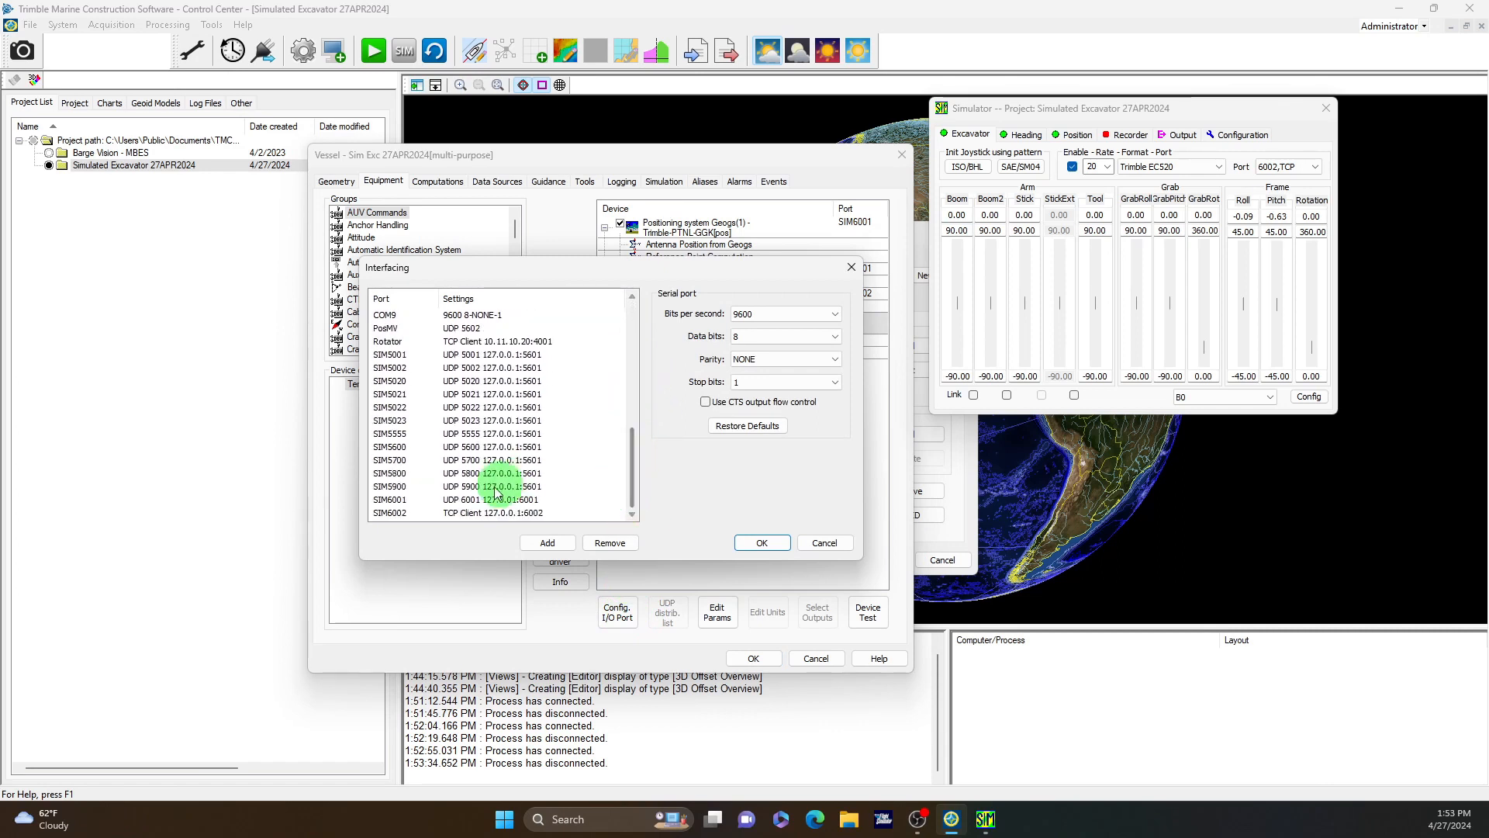
click(415, 512)
click(761, 542)
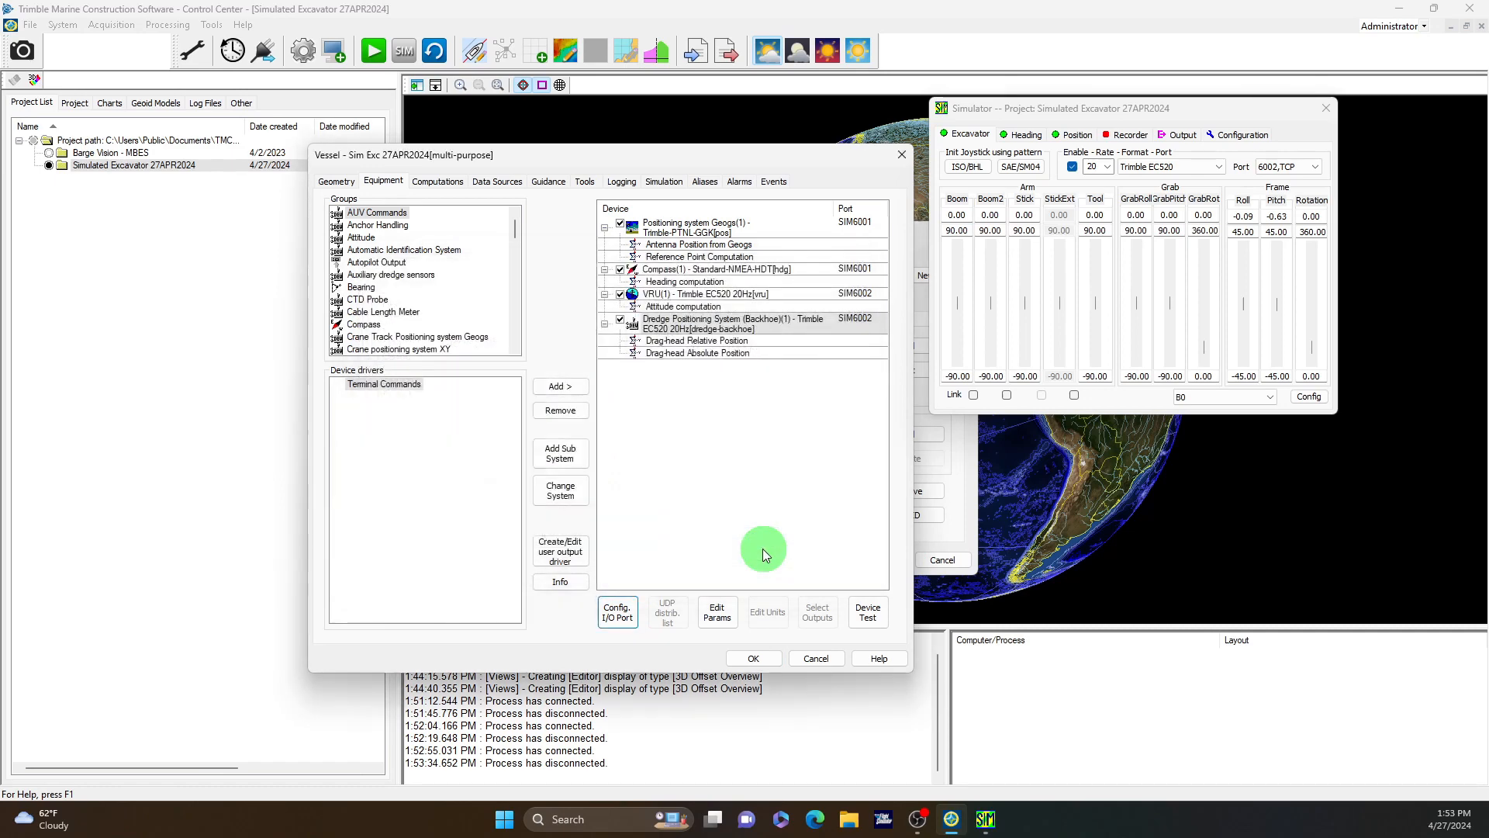
Step: Run a device test on the backhoe dredge positioning system while changing the simulated boom angle to about -7.92
click(869, 609)
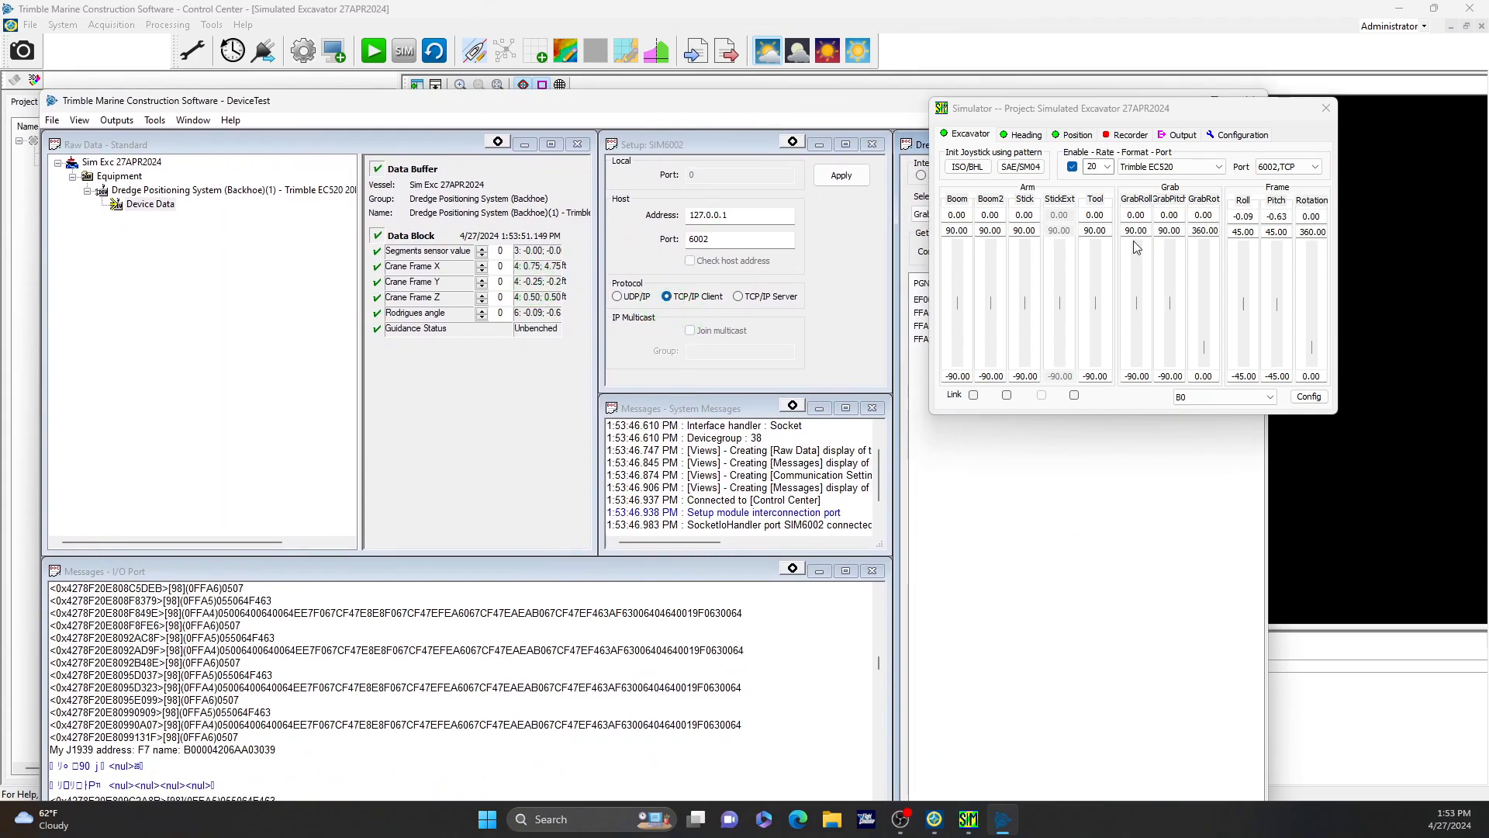
drag(957, 301, 954, 307)
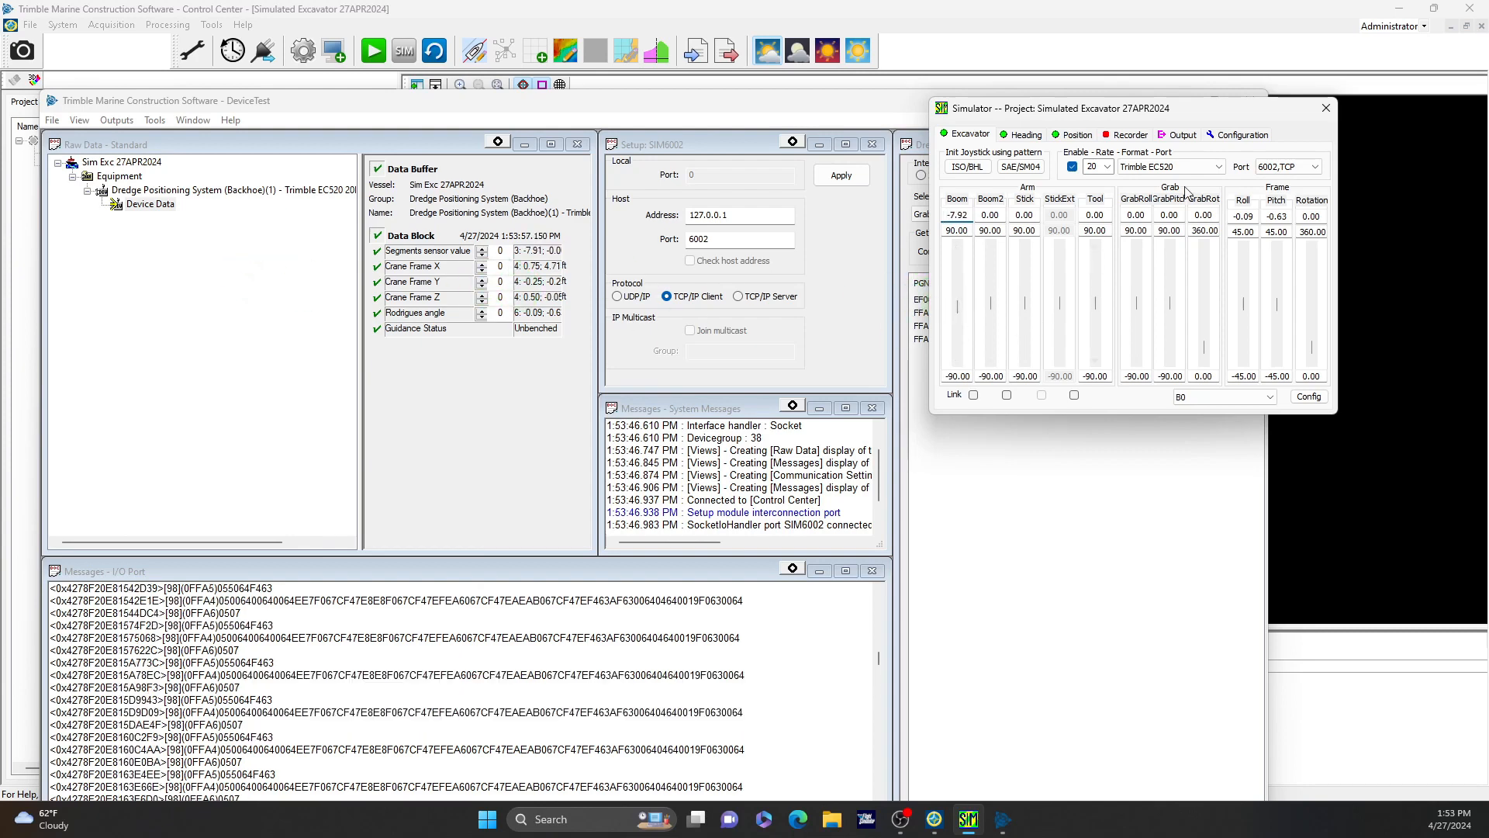
drag(841, 99, 1157, 55)
click(1263, 70)
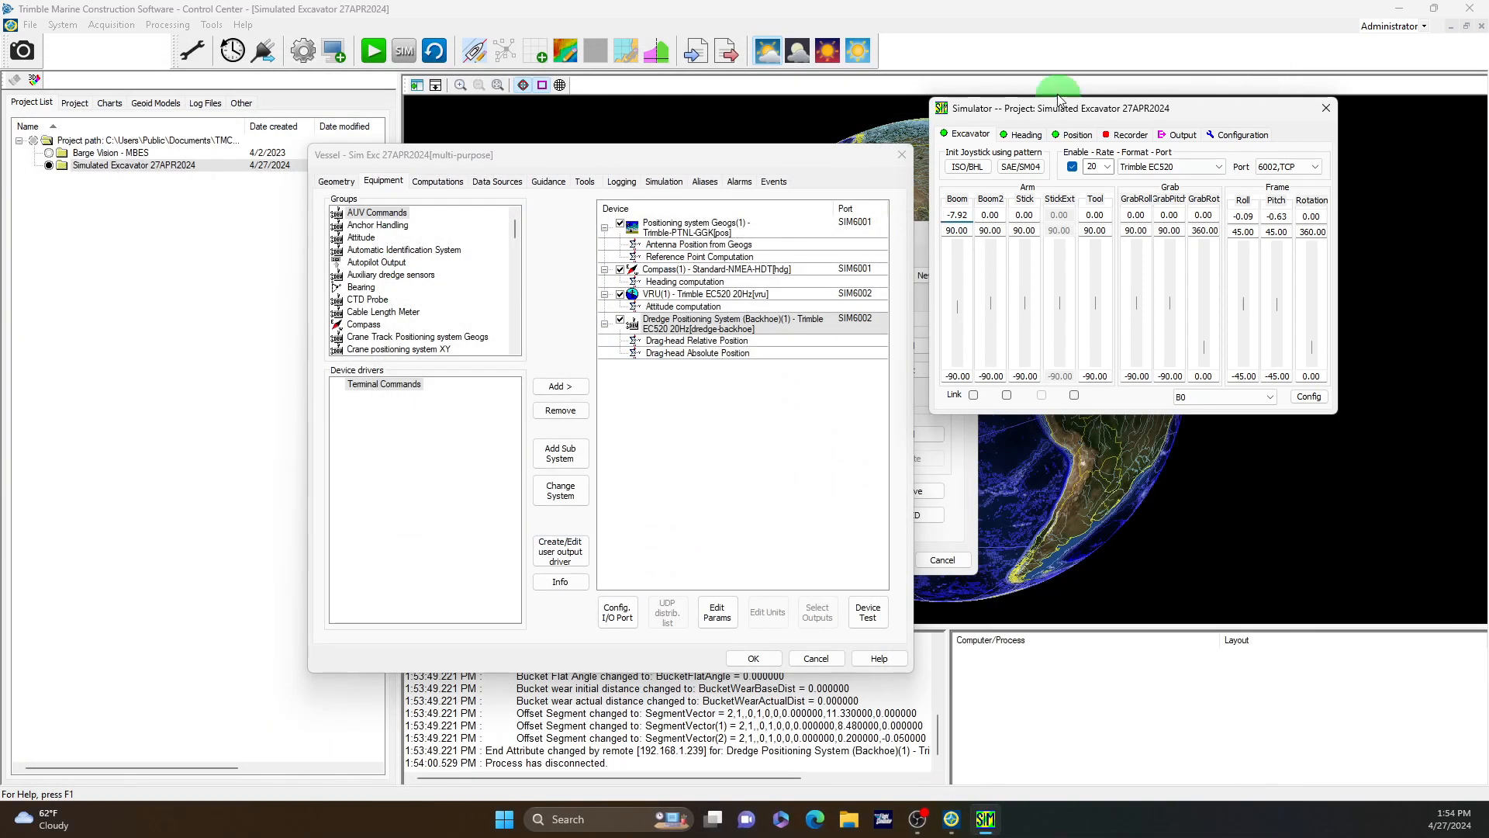
Step: Review the vessel's computations, data sources, guidance, tools, logging, simulation, aliases, alarms and events settings
drag(706, 156, 653, 138)
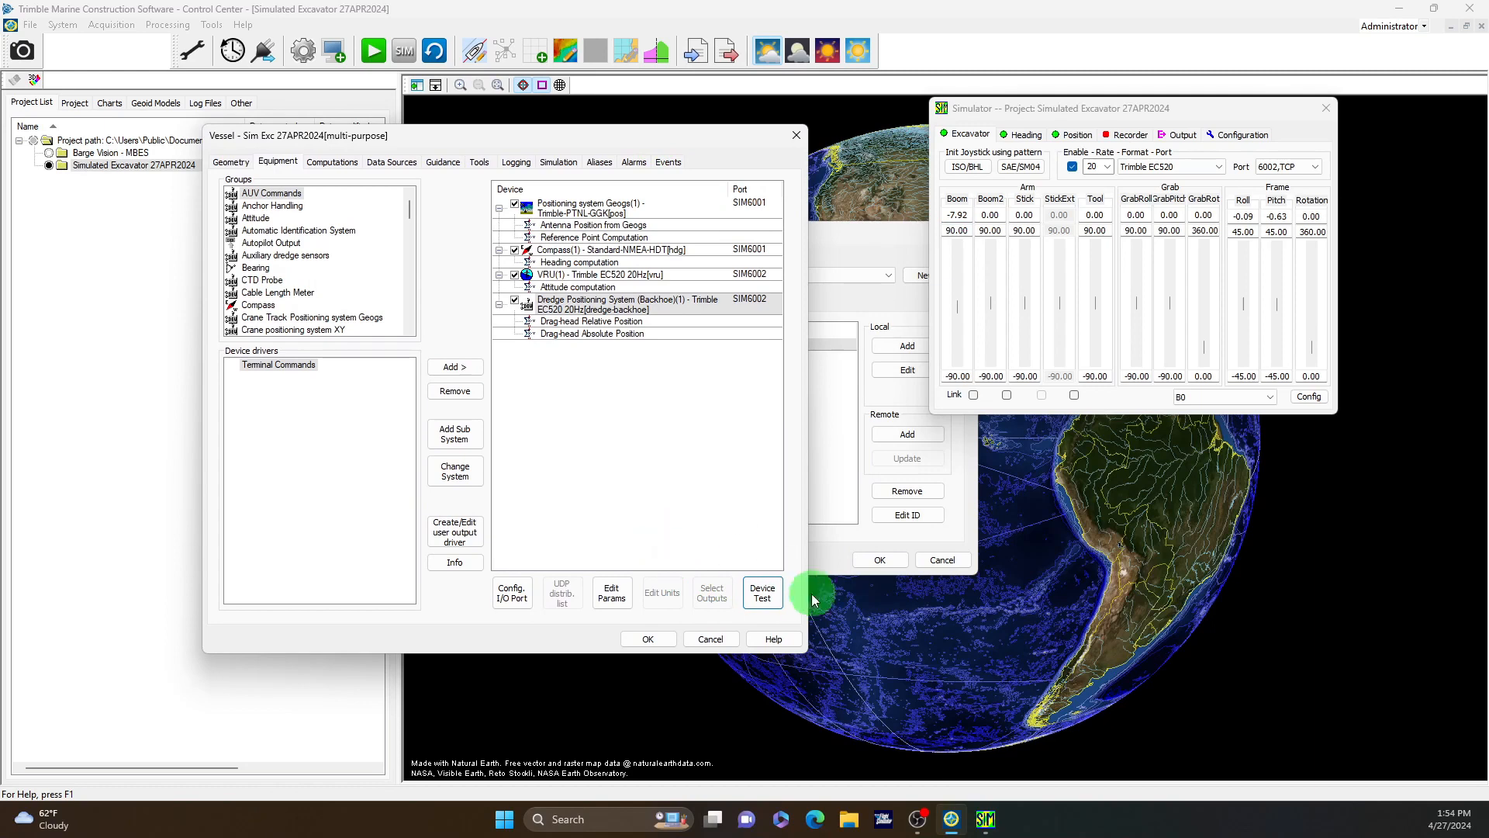
click(333, 162)
click(387, 163)
click(443, 163)
click(481, 163)
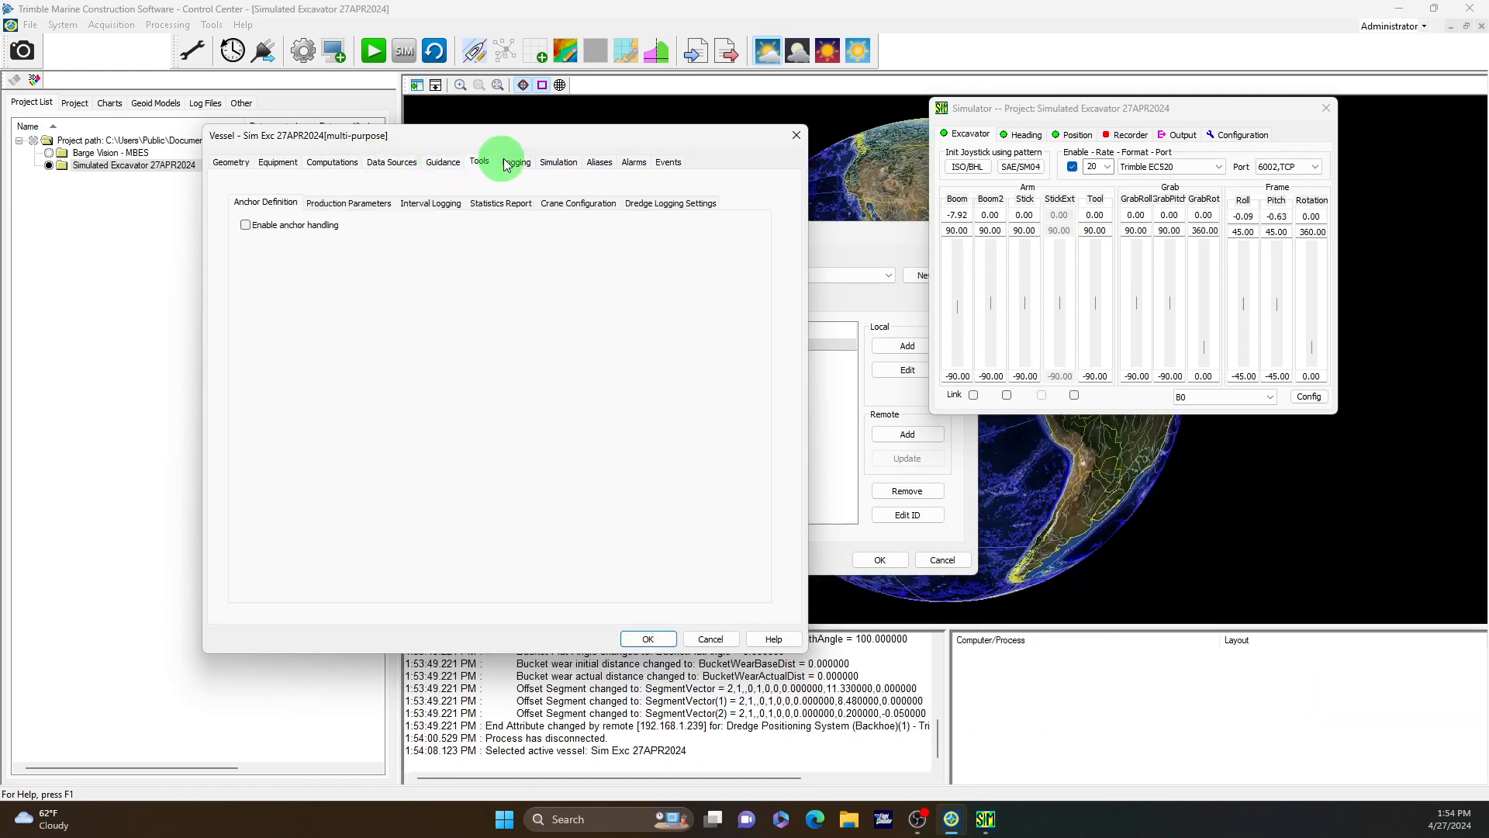
click(529, 163)
click(547, 163)
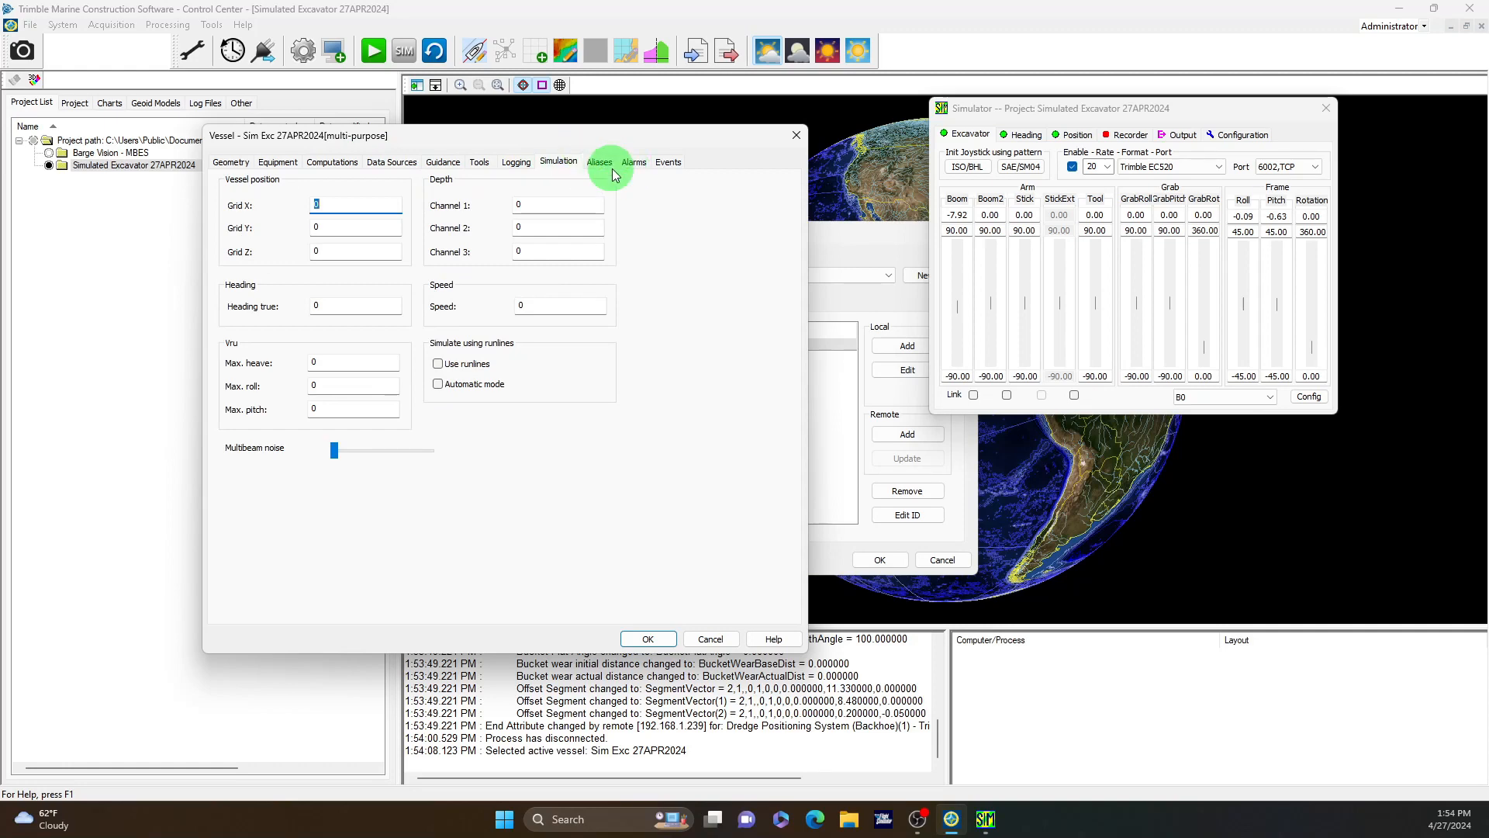
click(601, 163)
click(634, 163)
click(668, 162)
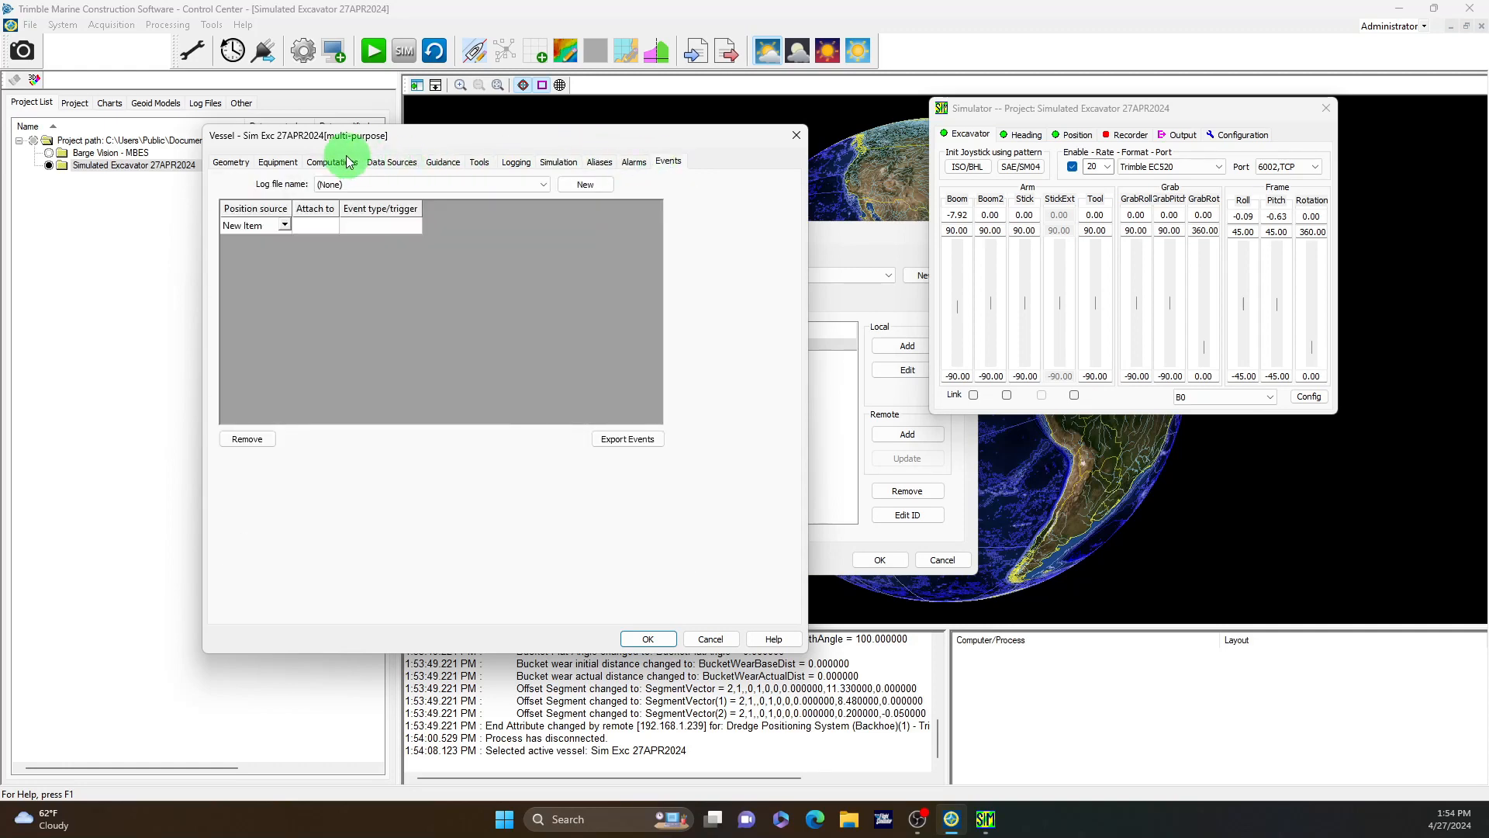
click(280, 163)
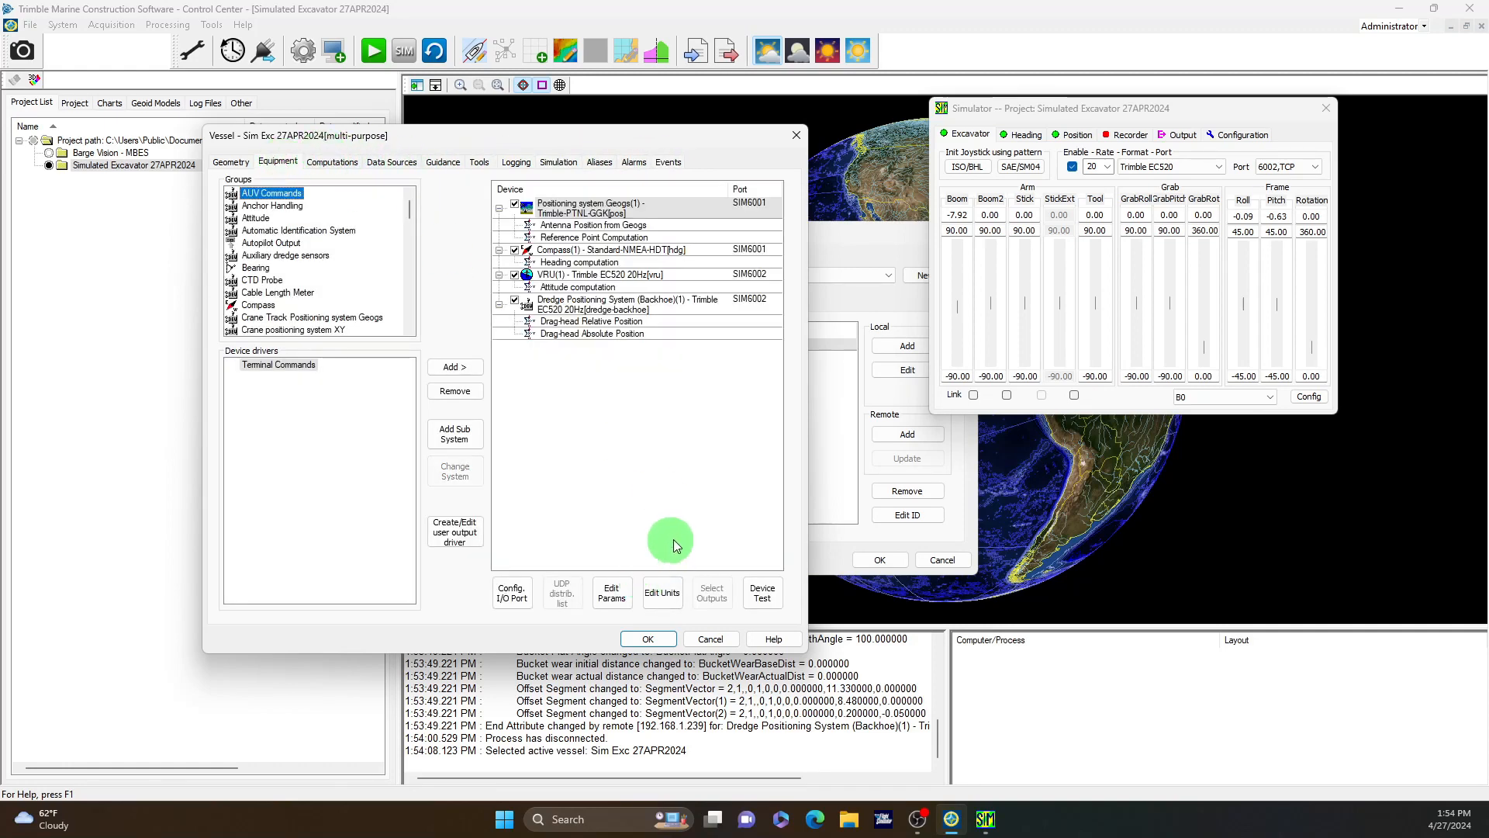
Step: Save the vessel and configuration settings, and start acquisition, accepting all alerts
click(649, 640)
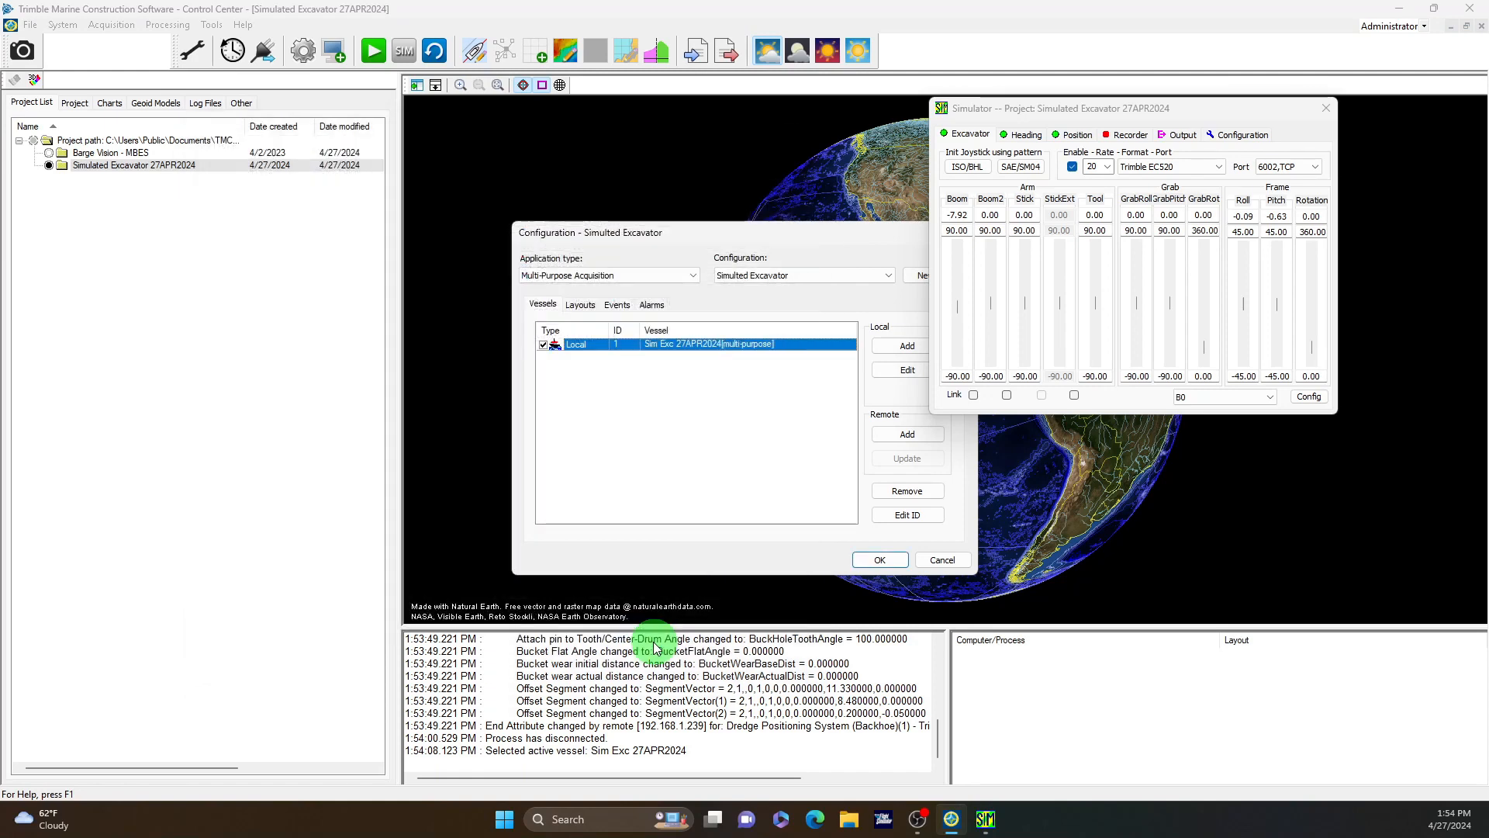
click(880, 558)
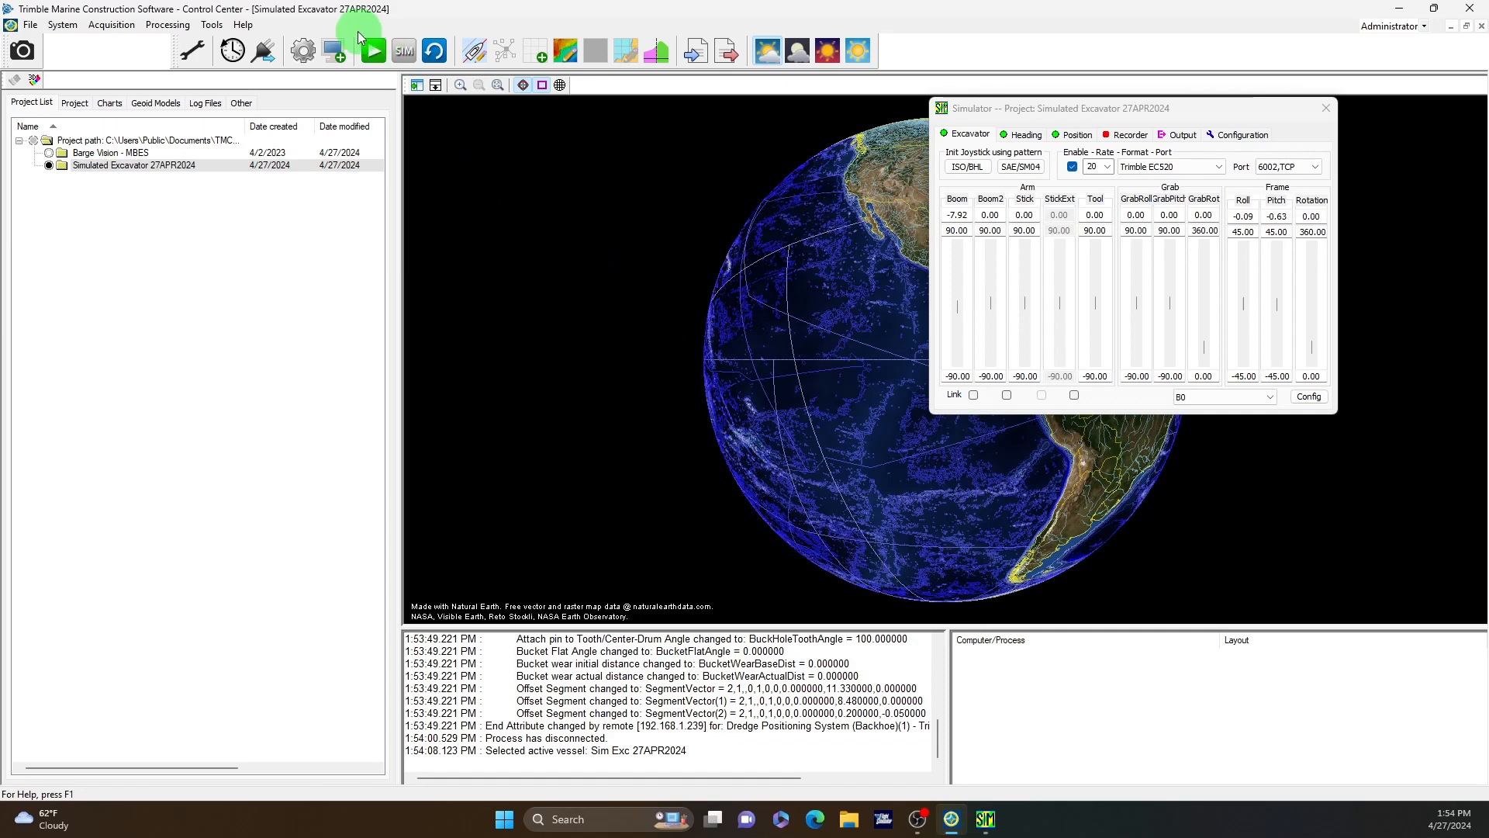
click(374, 53)
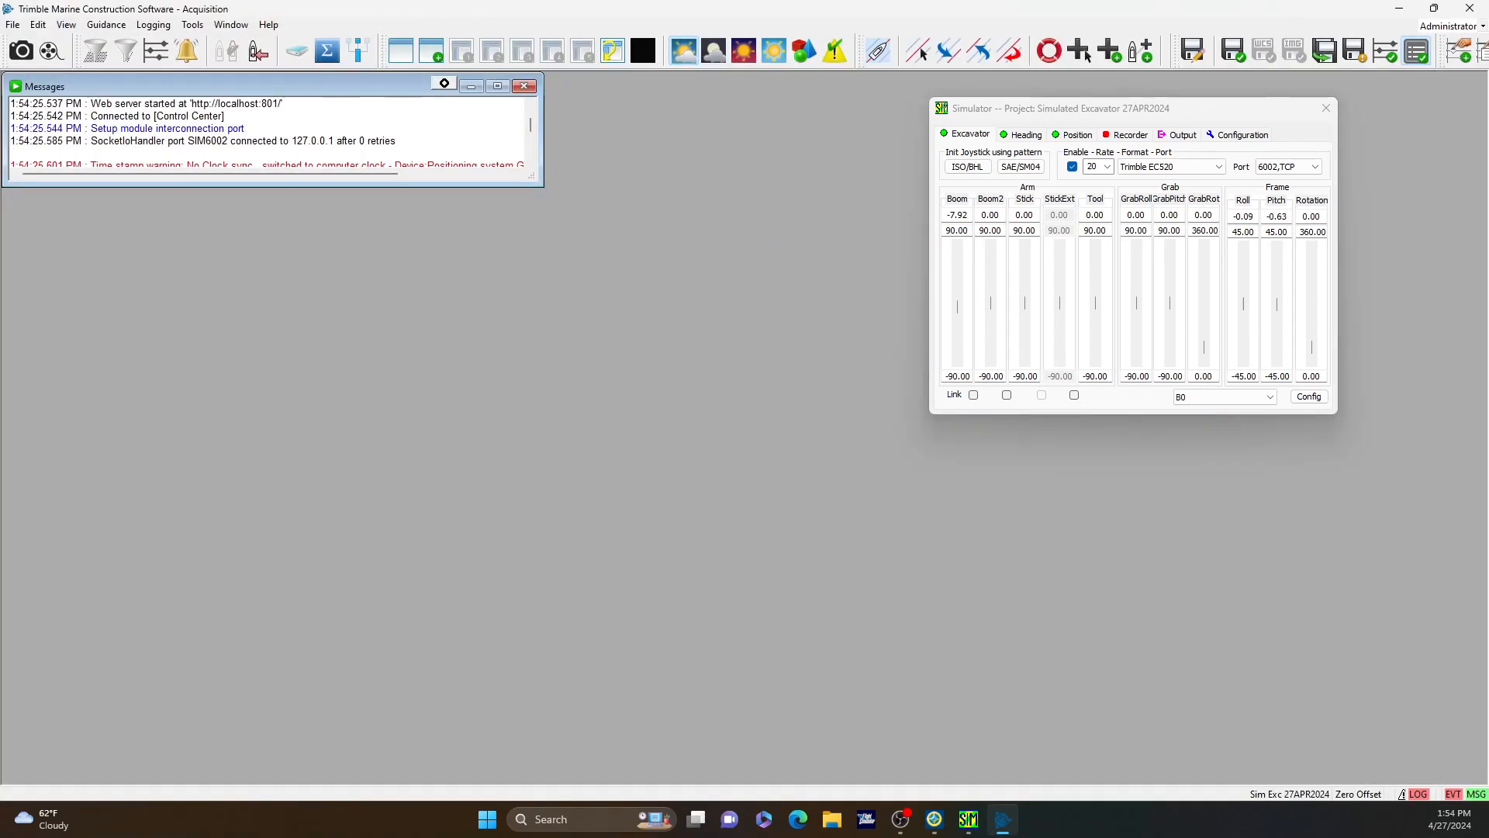
drag(594, 296, 561, 273)
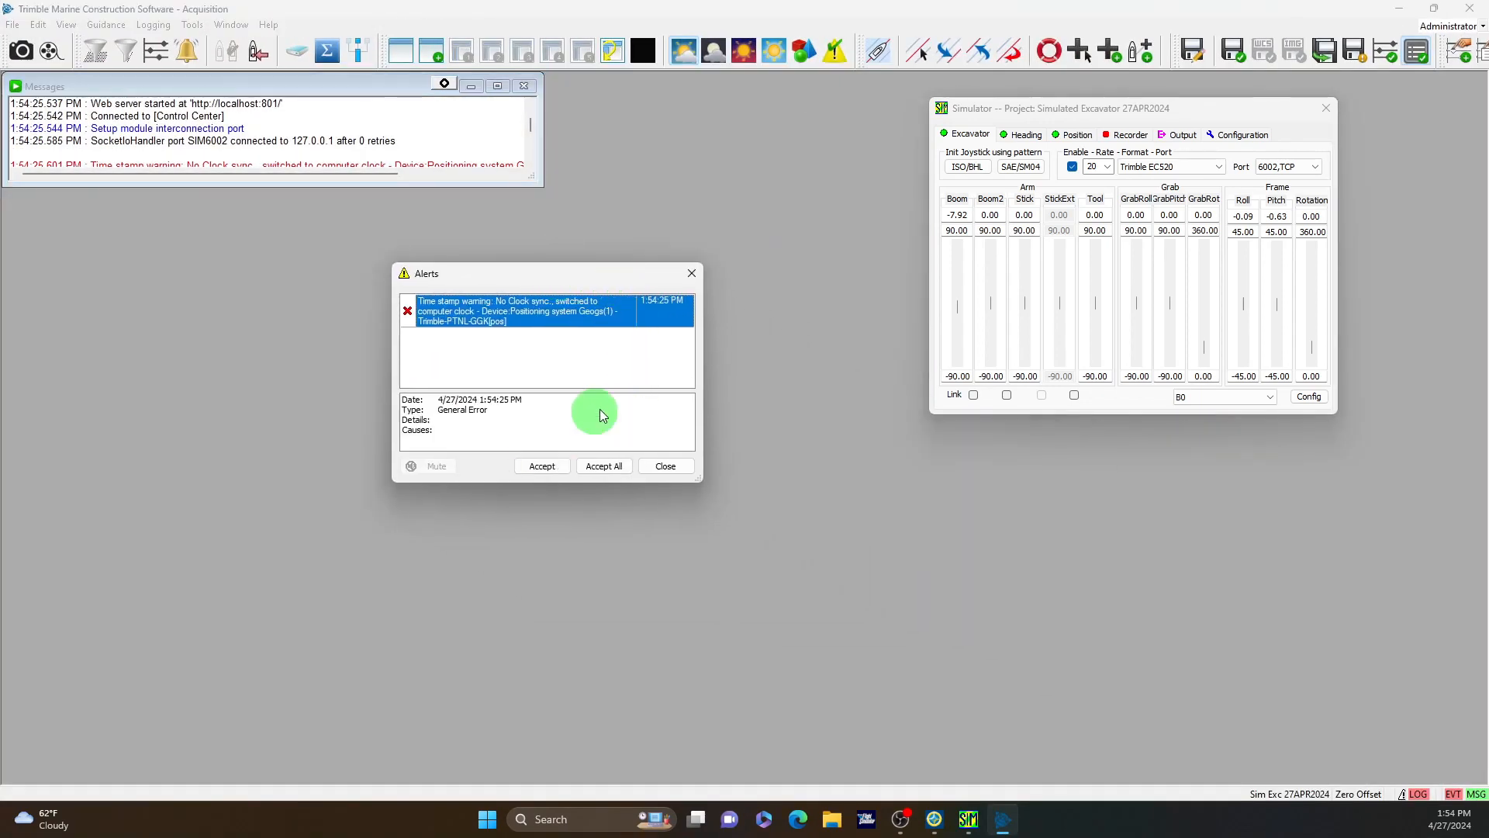
click(605, 466)
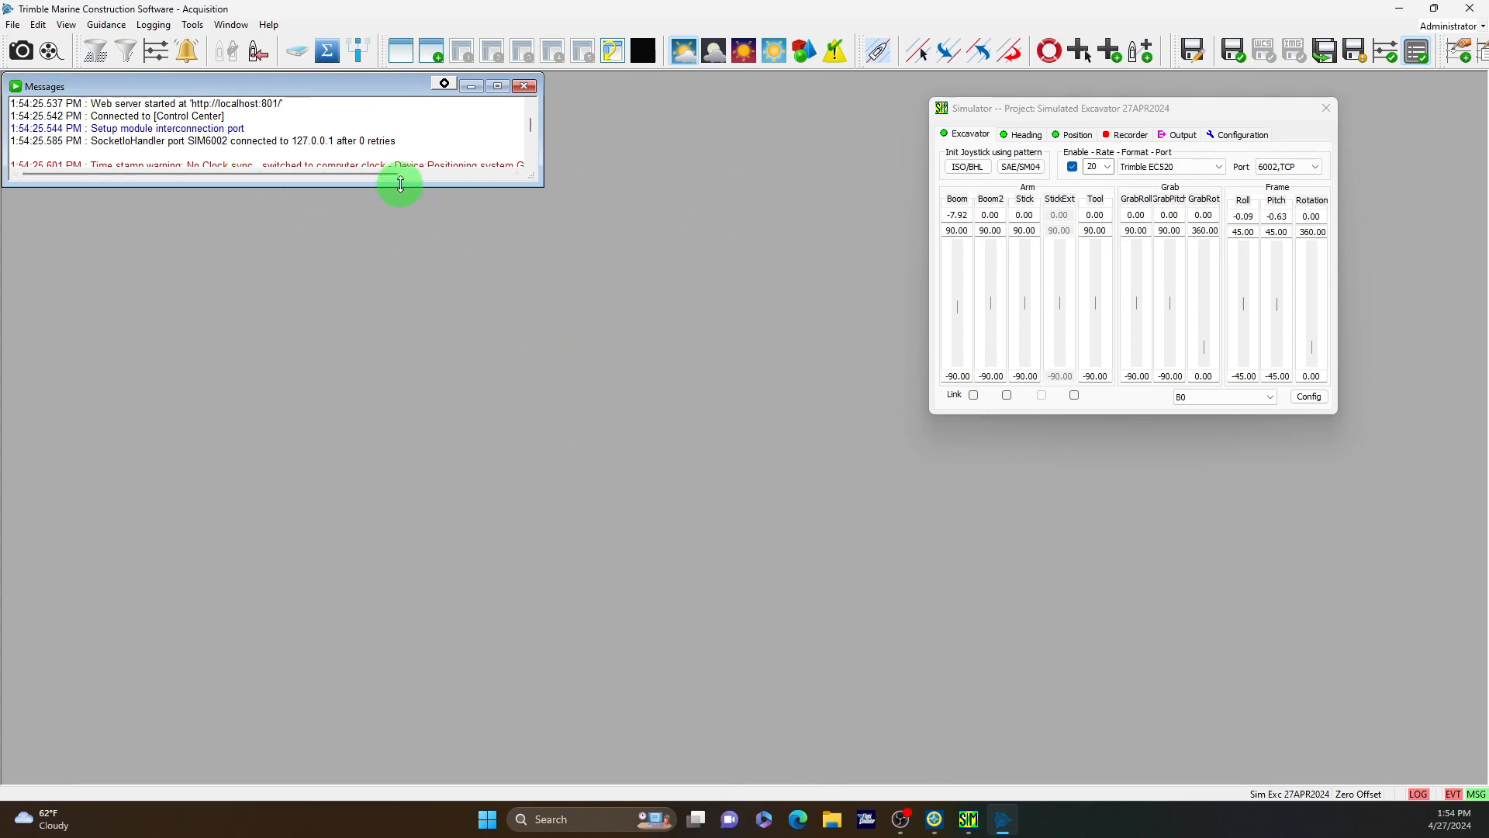
Step: Resize the Messages window to review the status of all devices, and close it
drag(396, 186, 383, 506)
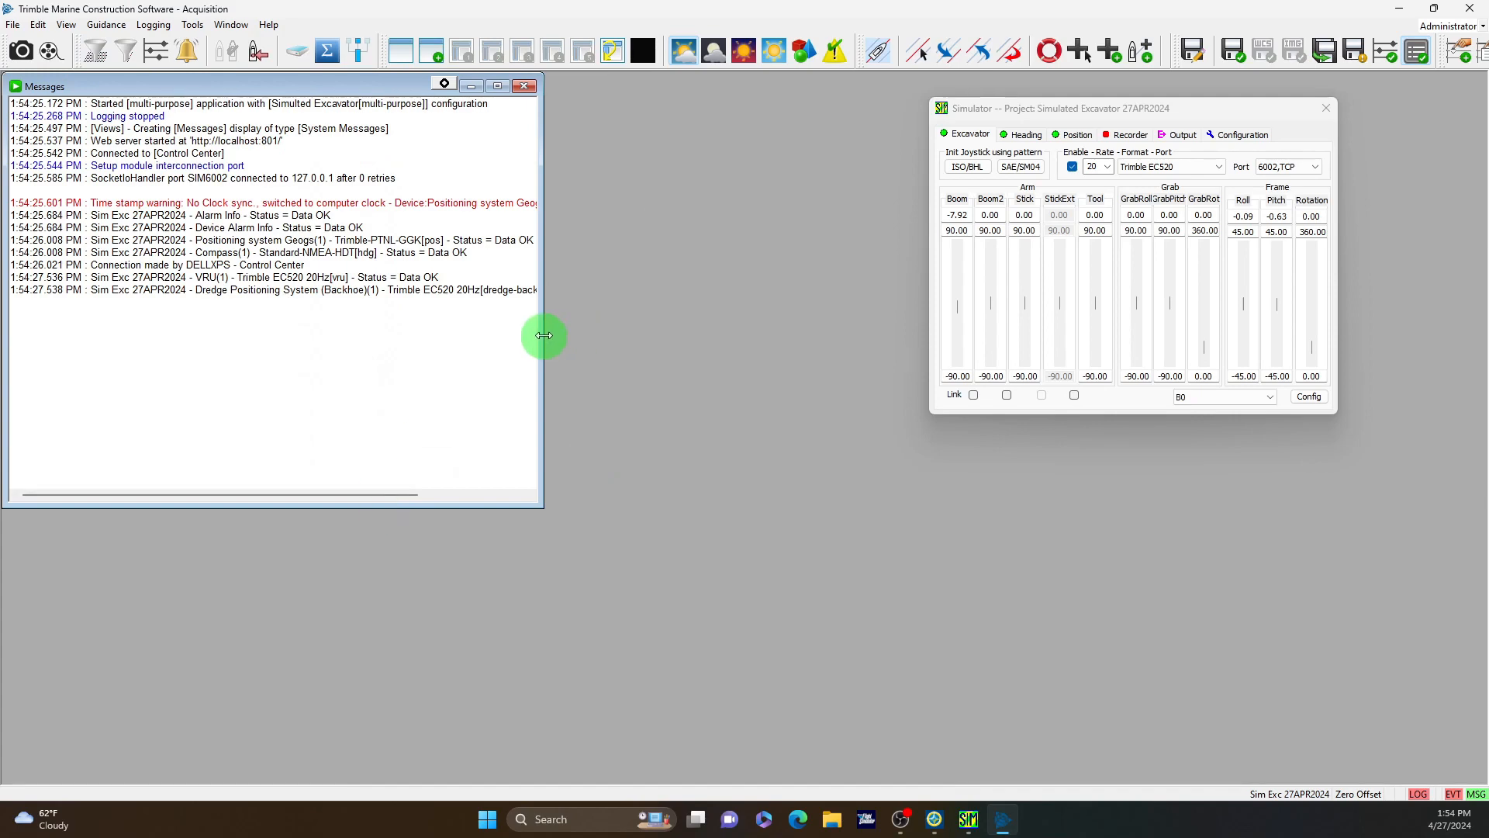
drag(544, 334, 807, 335)
drag(458, 503, 494, 318)
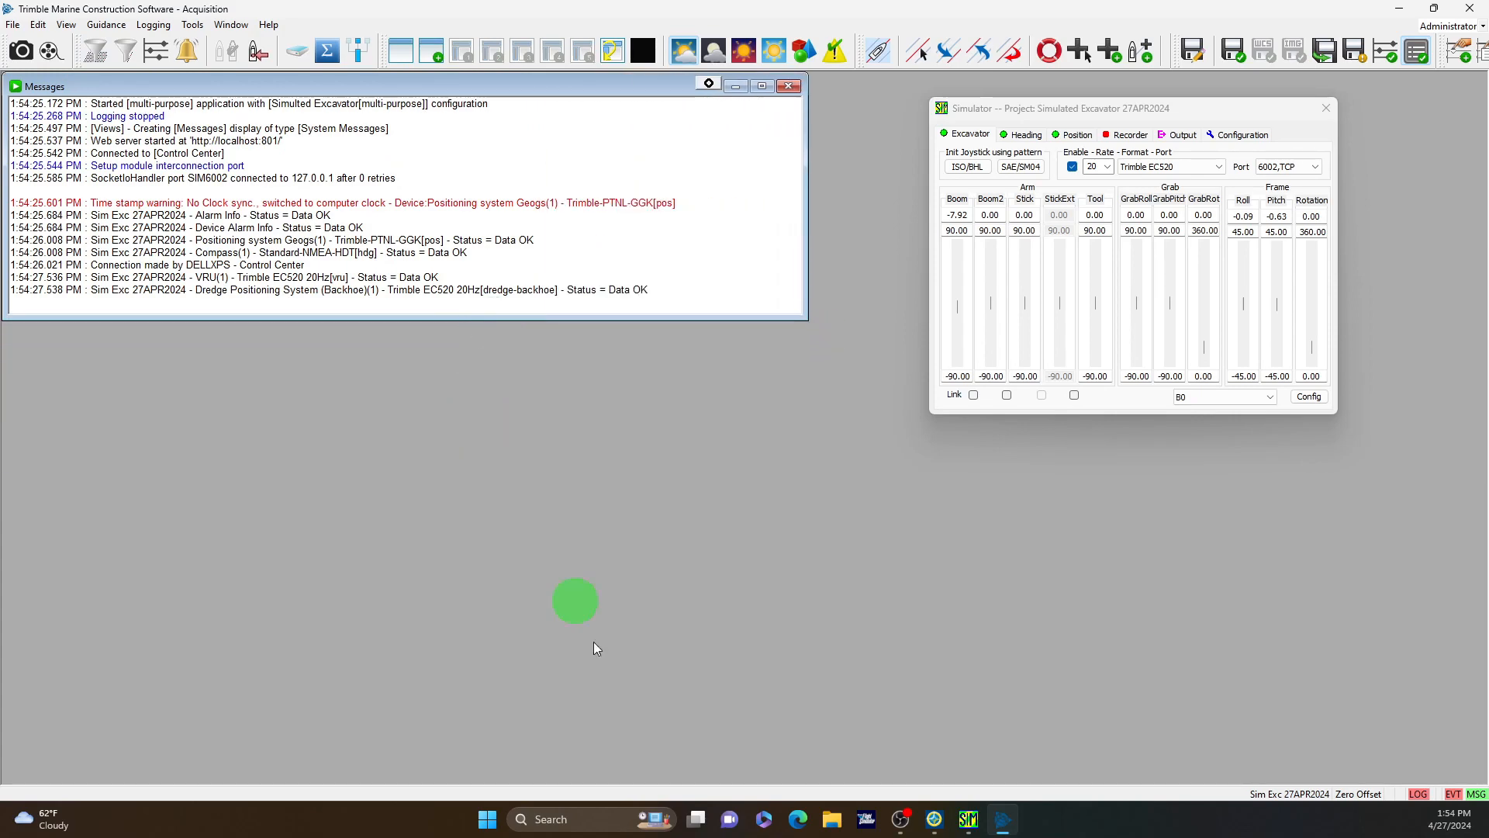
click(788, 86)
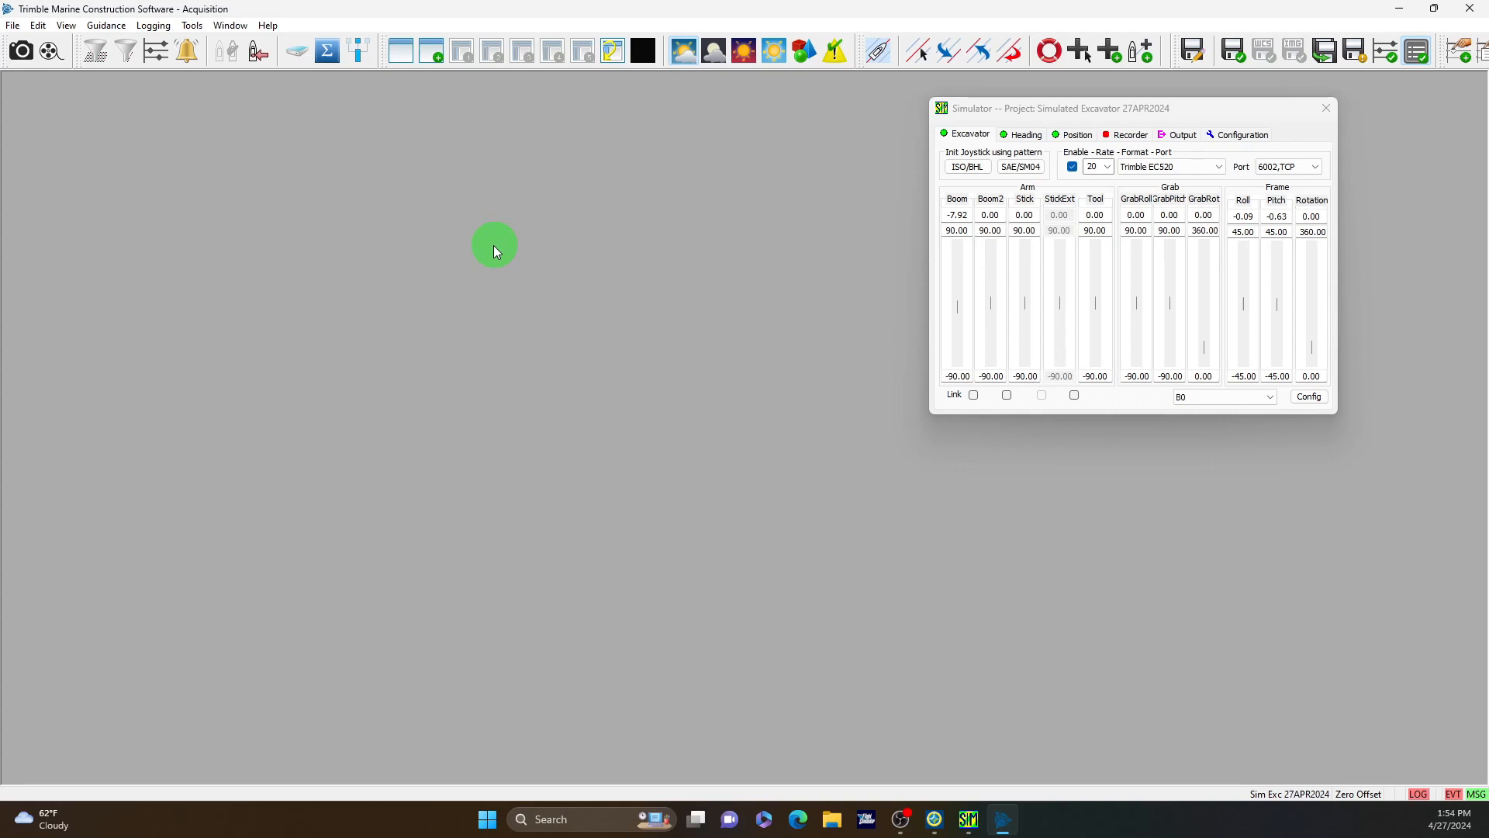
Step: Add a Dredge/Construction Operation plan view display and enlarge it to fill the left part of the workspace
right_click(466, 247)
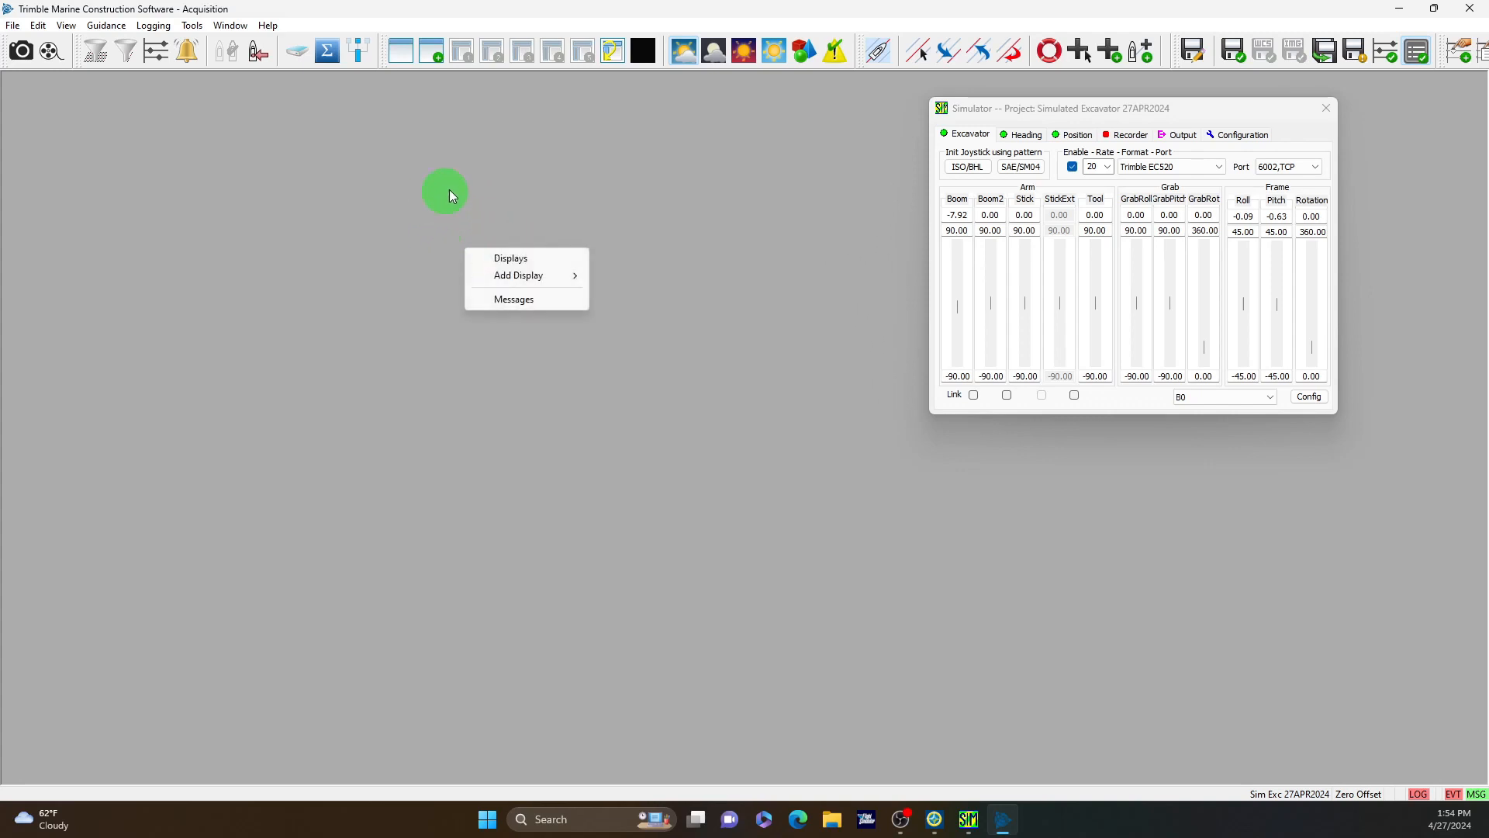
mouse_move(525, 278)
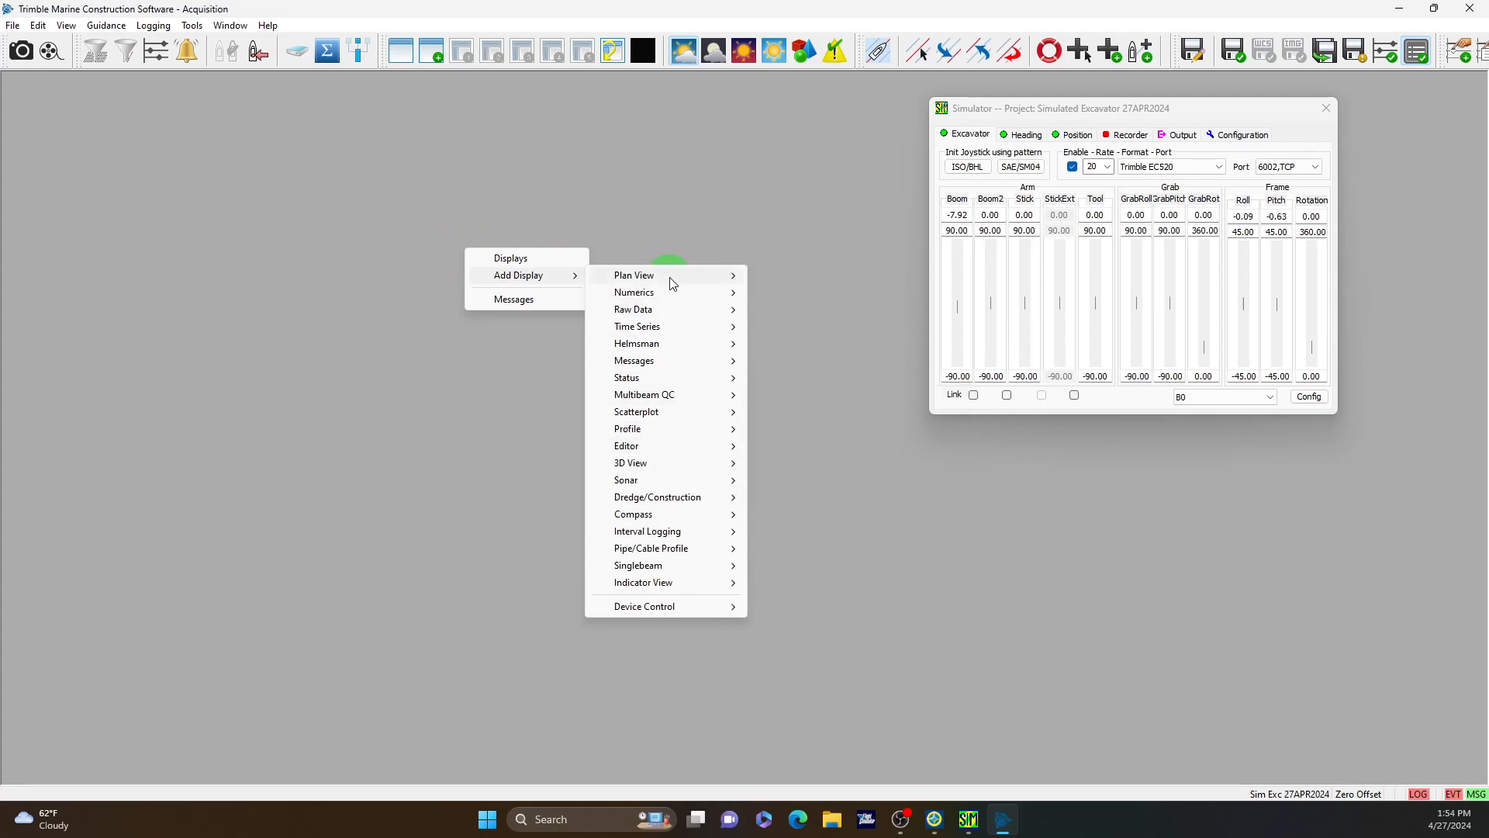
mouse_move(673, 284)
click(890, 377)
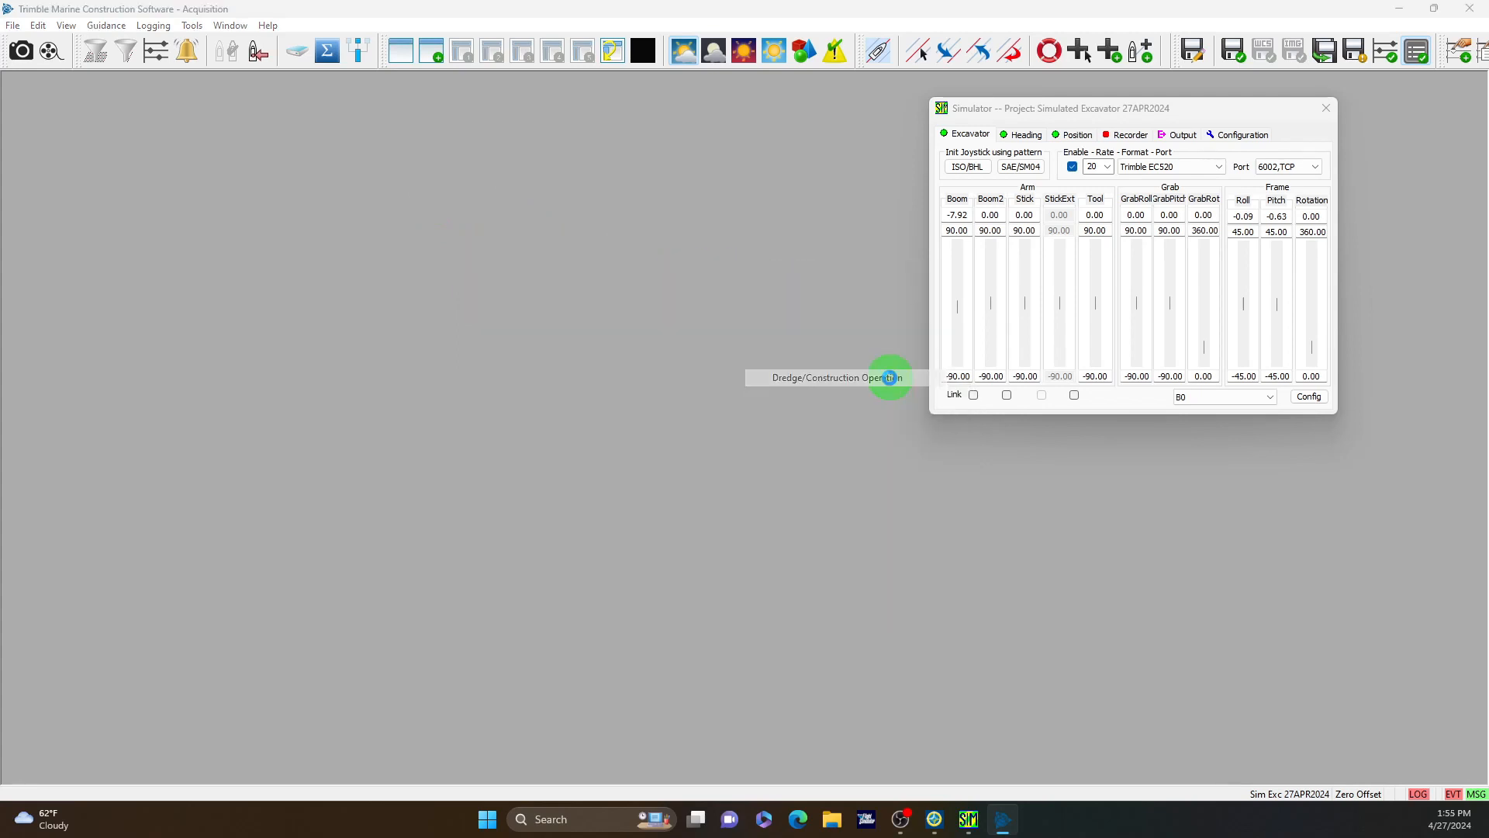
drag(389, 380, 583, 772)
Step: Add a Realtime Design profile display, place it beside the plan view in the lower workspace, and widen it across the free space
right_click(644, 362)
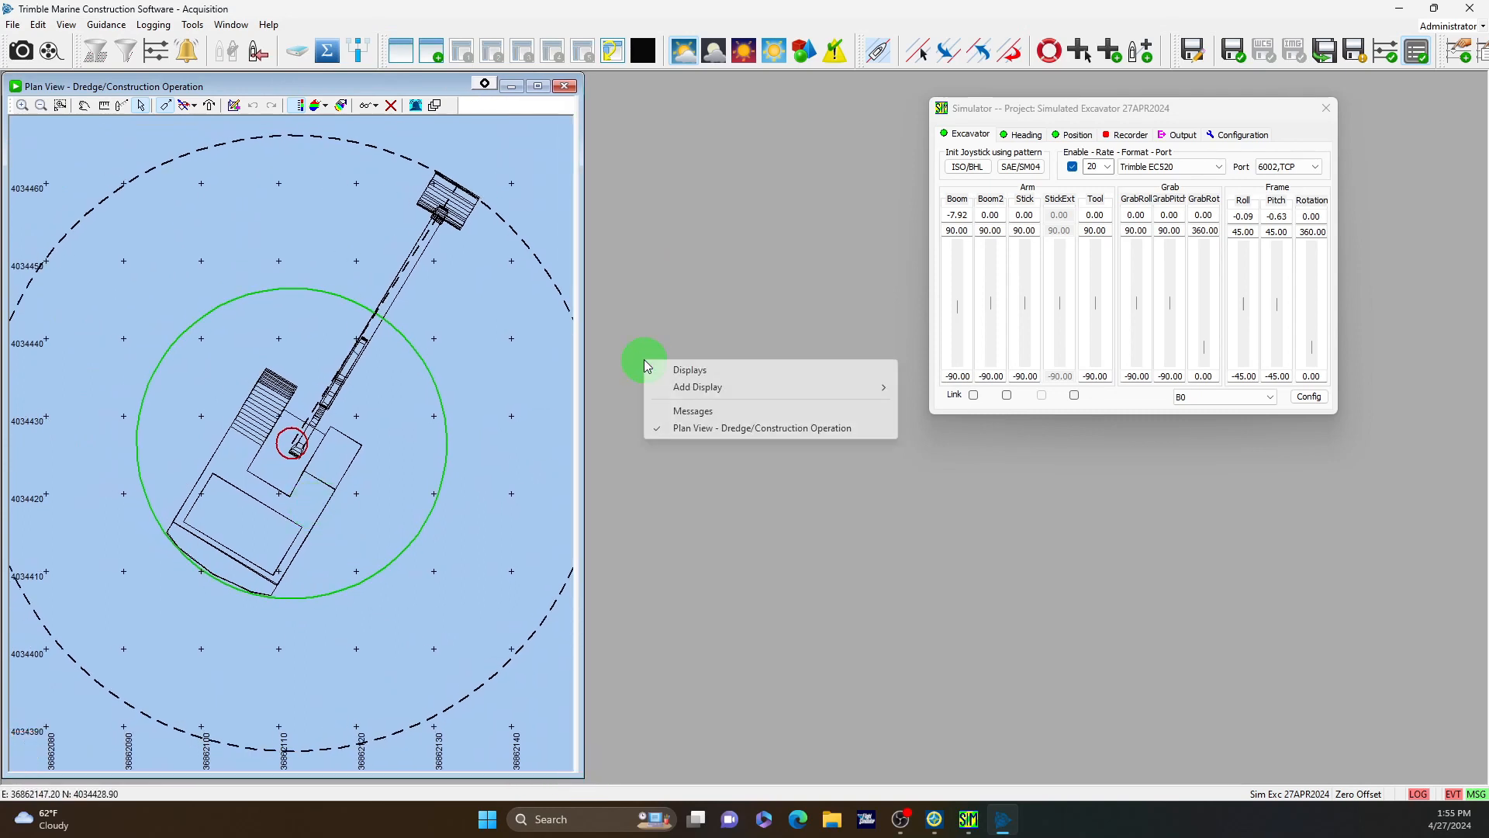
mouse_move(707, 390)
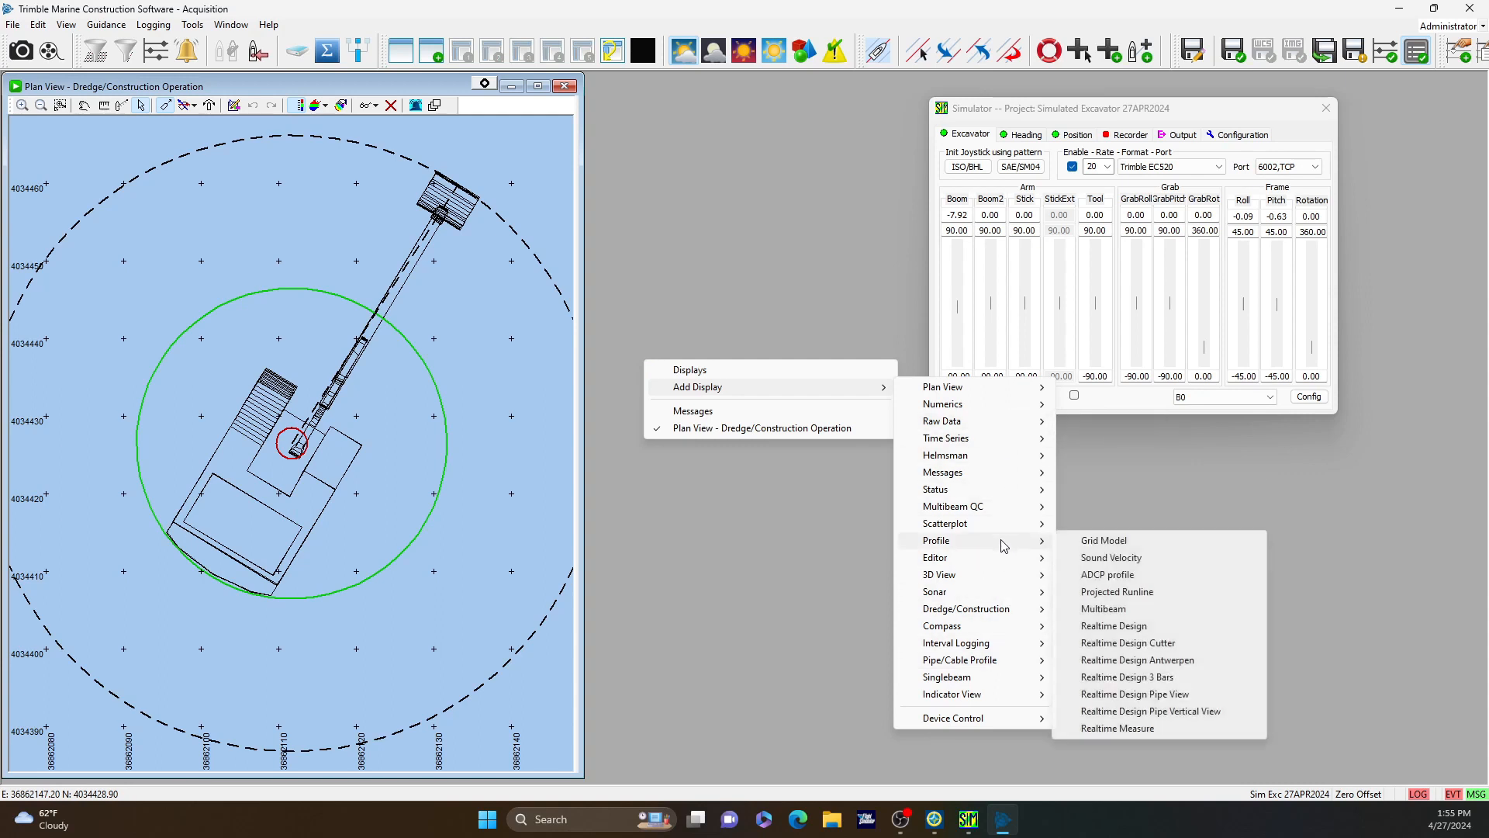
mouse_move(1005, 543)
click(1114, 626)
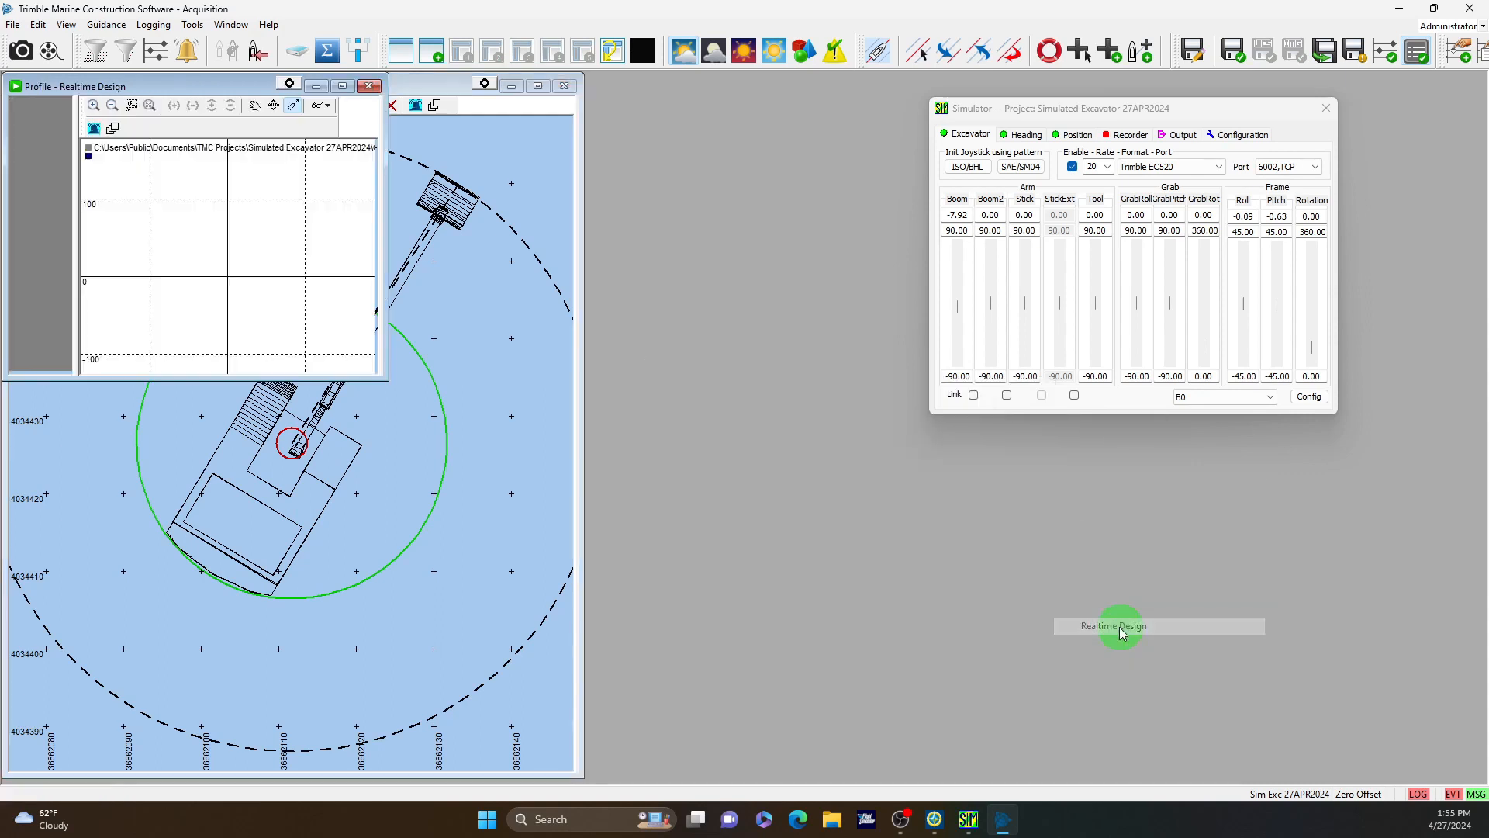
drag(186, 74, 764, 482)
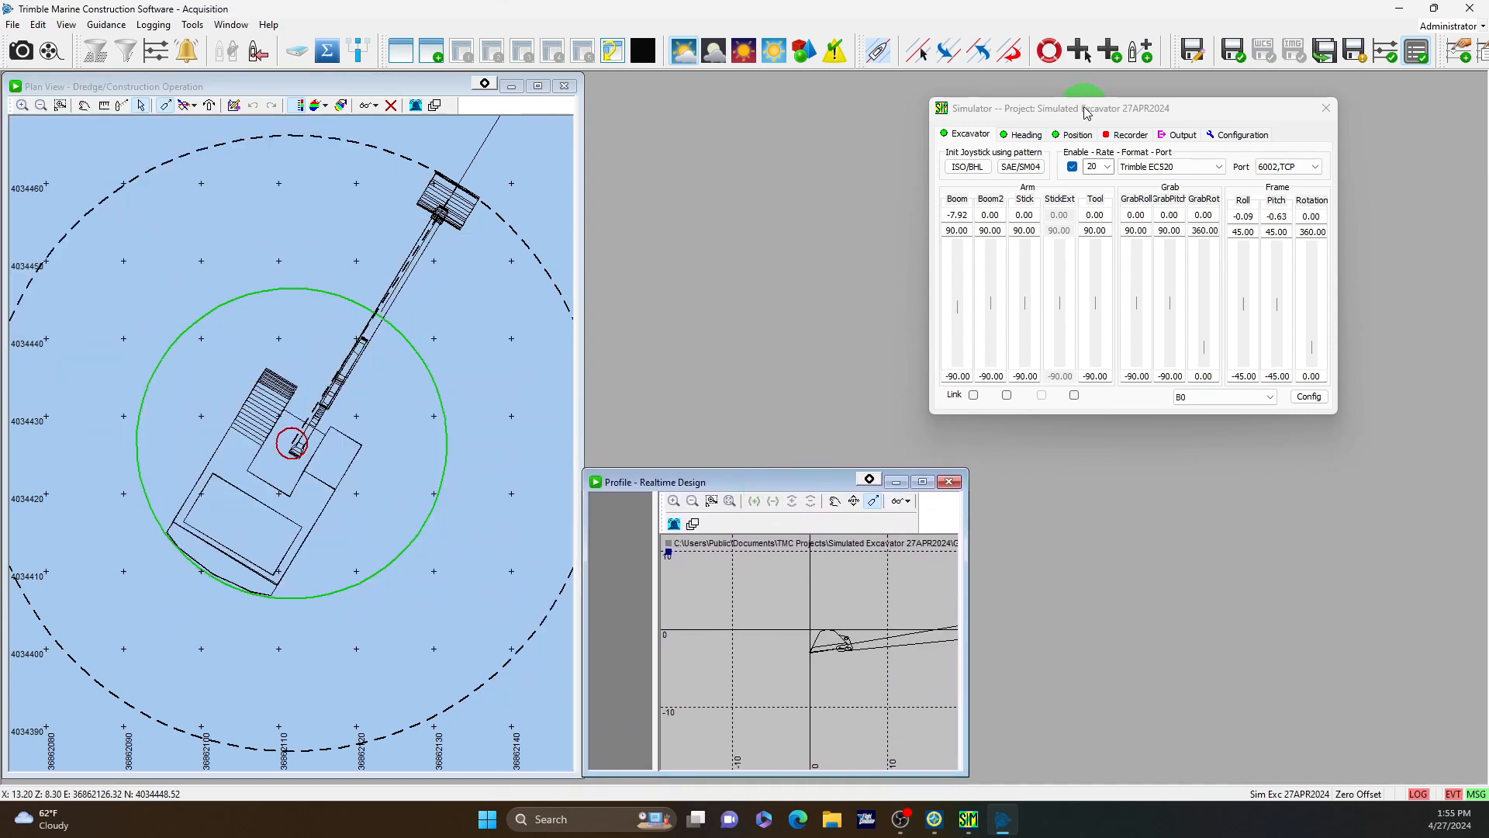
drag(1086, 113, 184, 490)
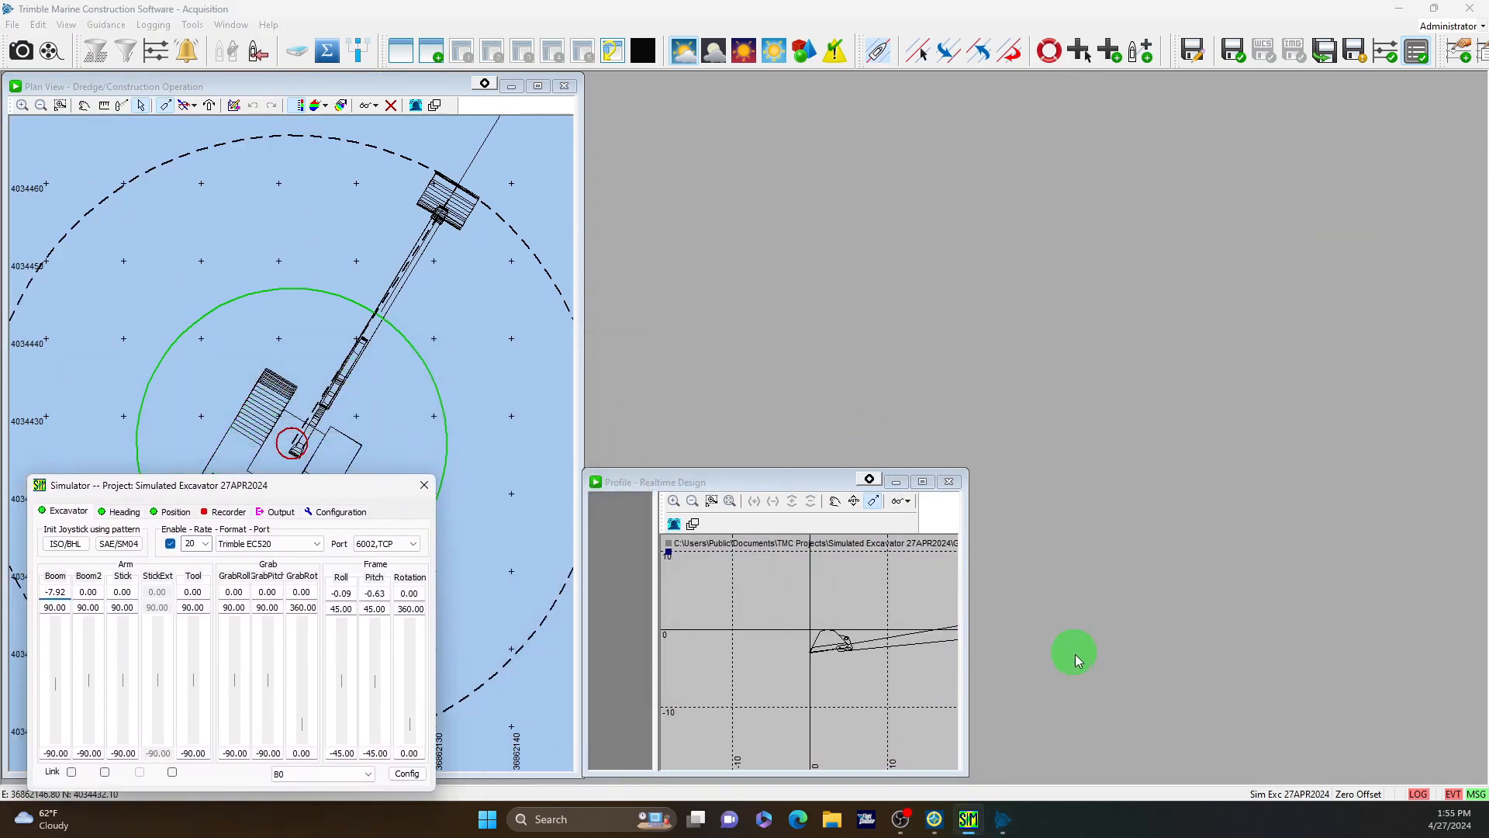
drag(973, 631, 1480, 632)
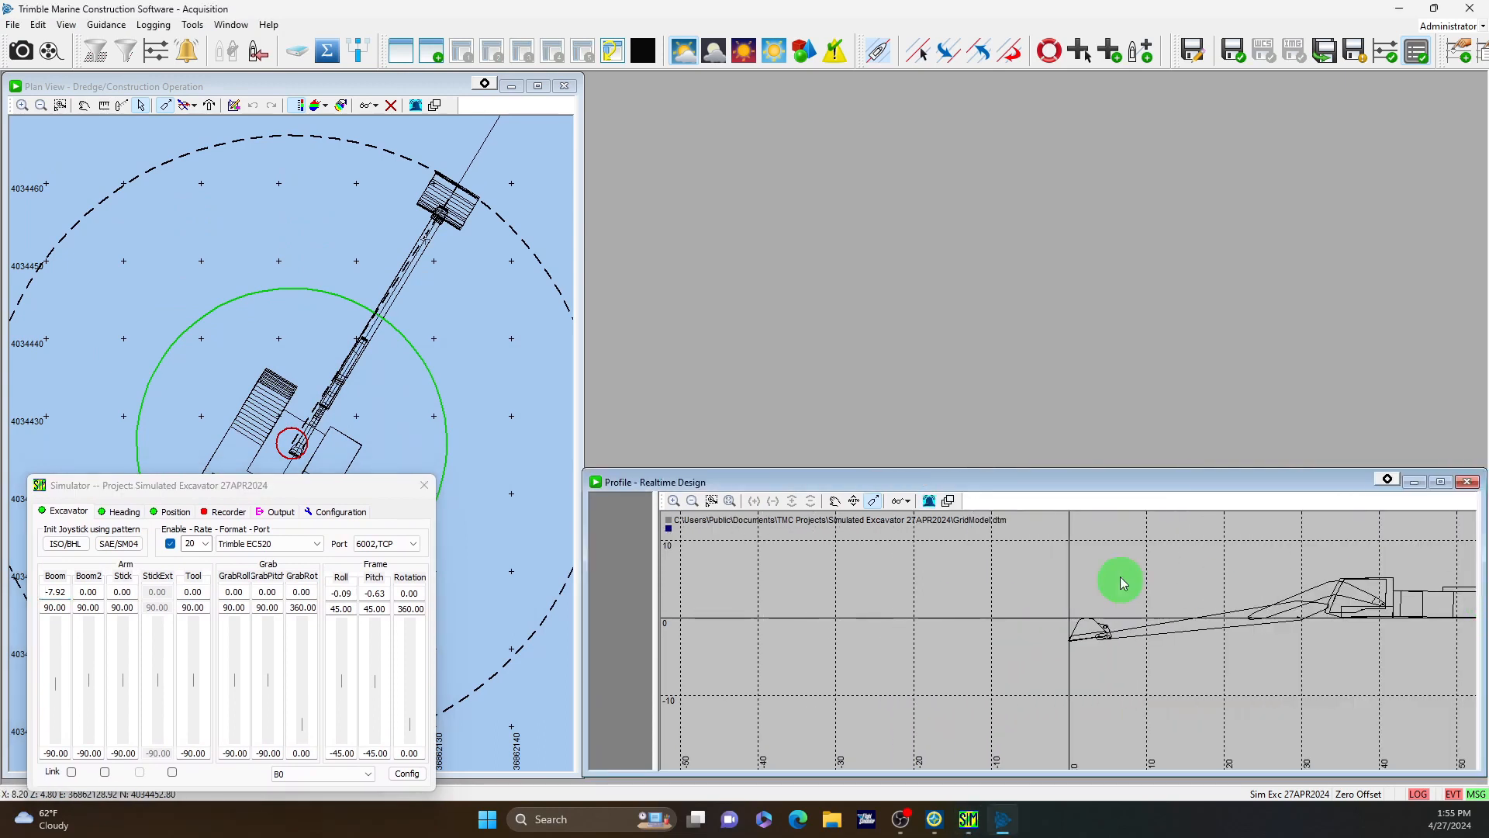
Step: Add an Online Dredge/Construction 3D view, fit it above the profile display, and show the excavator from the side
right_click(863, 225)
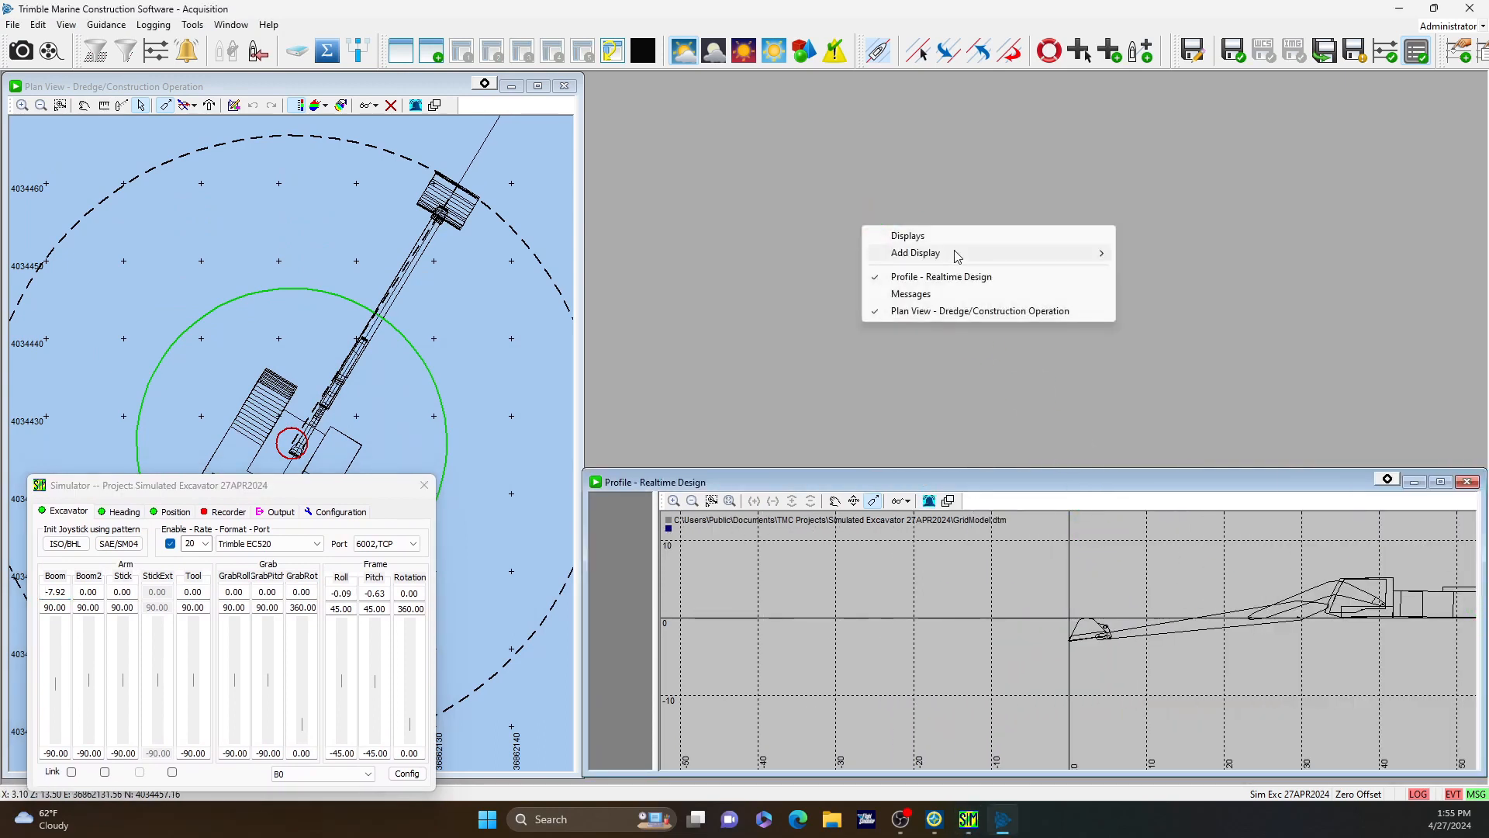
mouse_move(955, 256)
mouse_move(1183, 439)
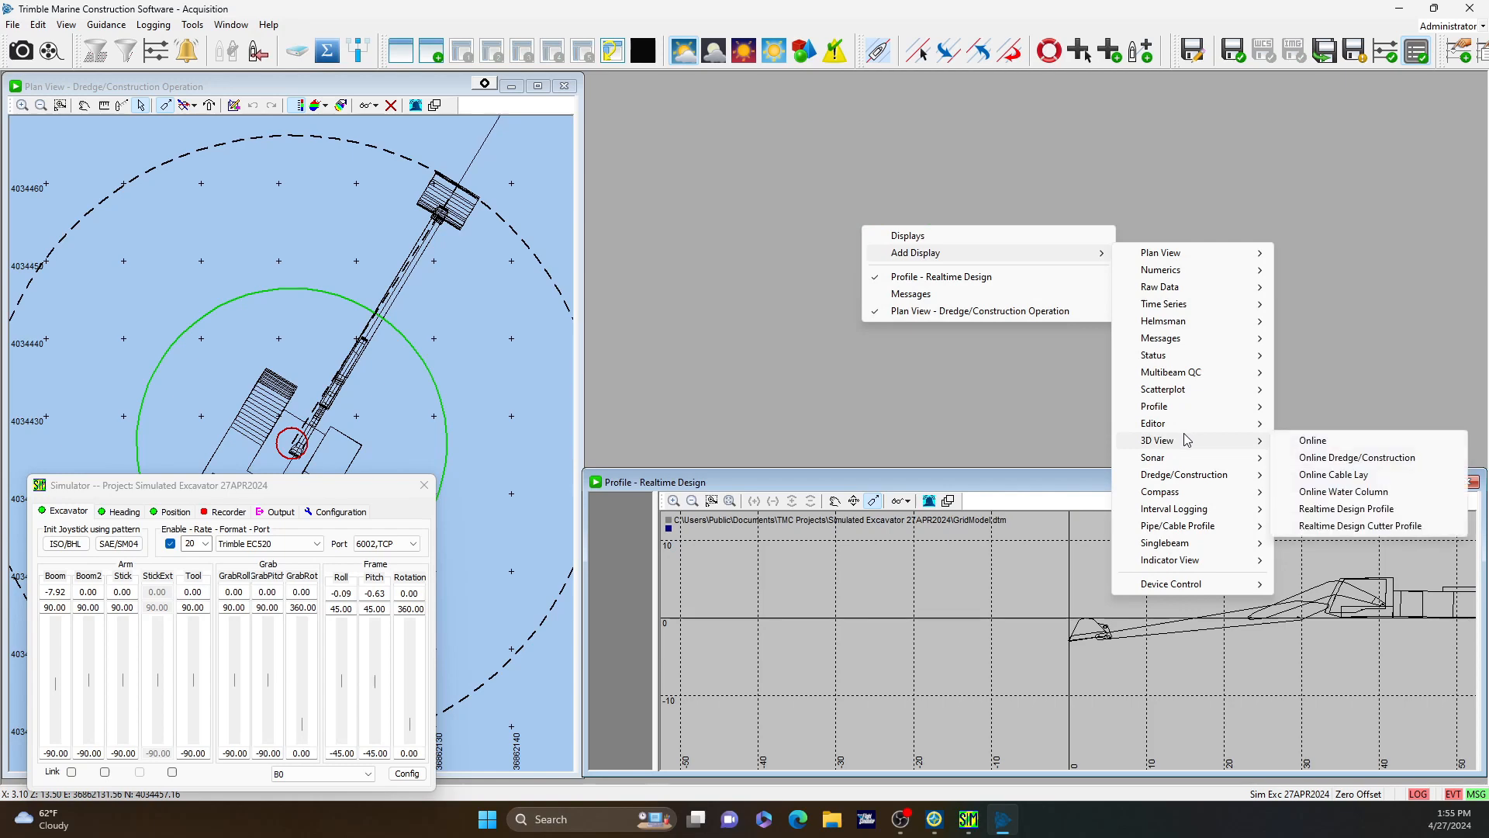
click(1356, 458)
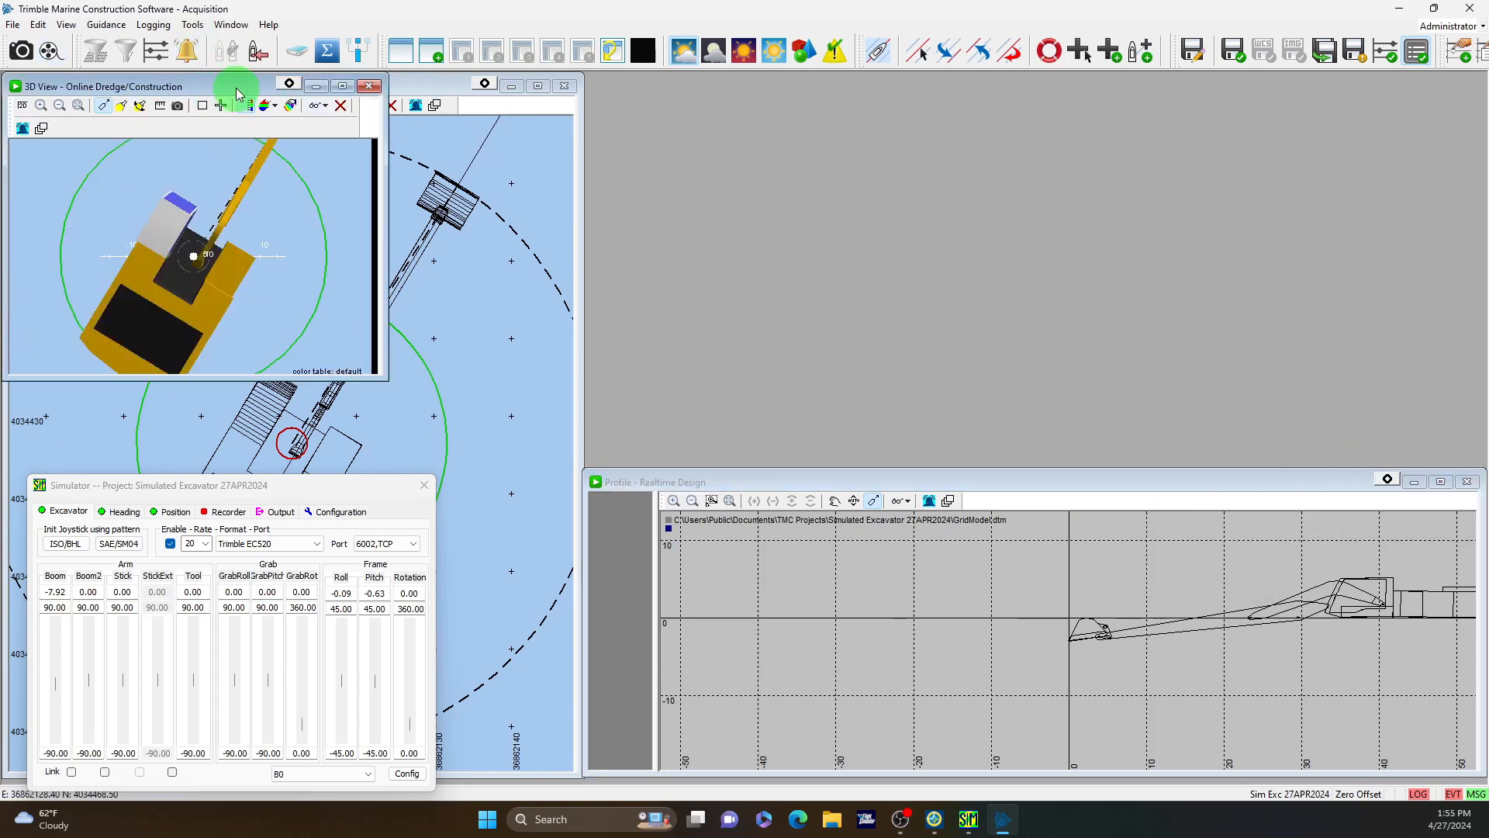
drag(236, 85, 820, 86)
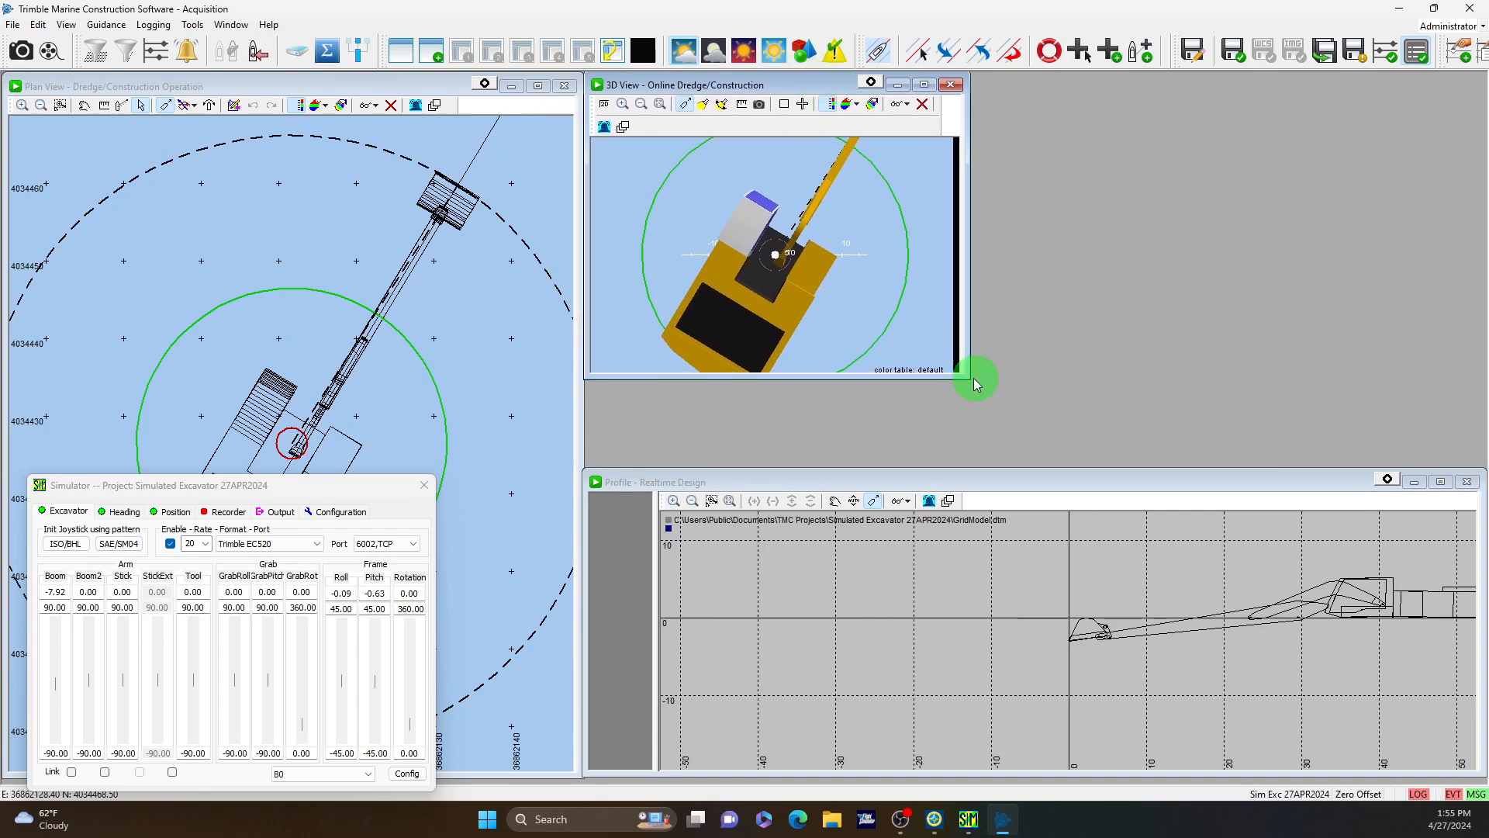
drag(975, 382, 1463, 475)
drag(1194, 408, 897, 272)
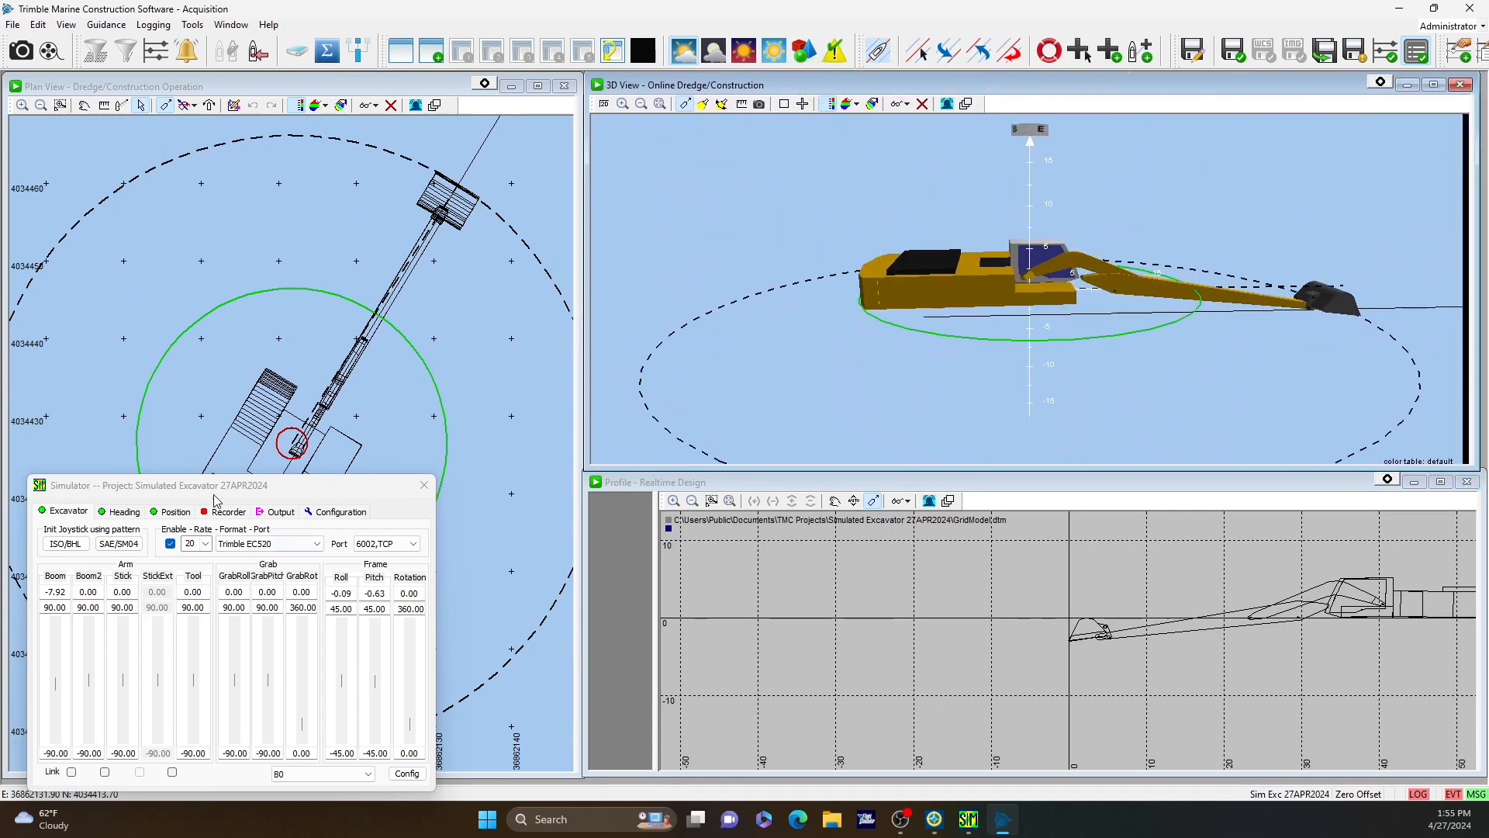
Step: Set the simulated excavator's boom angle to about 23.76, stick to about -88.38 and tool to about -42.66
drag(314, 493, 342, 412)
drag(1070, 300, 1069, 401)
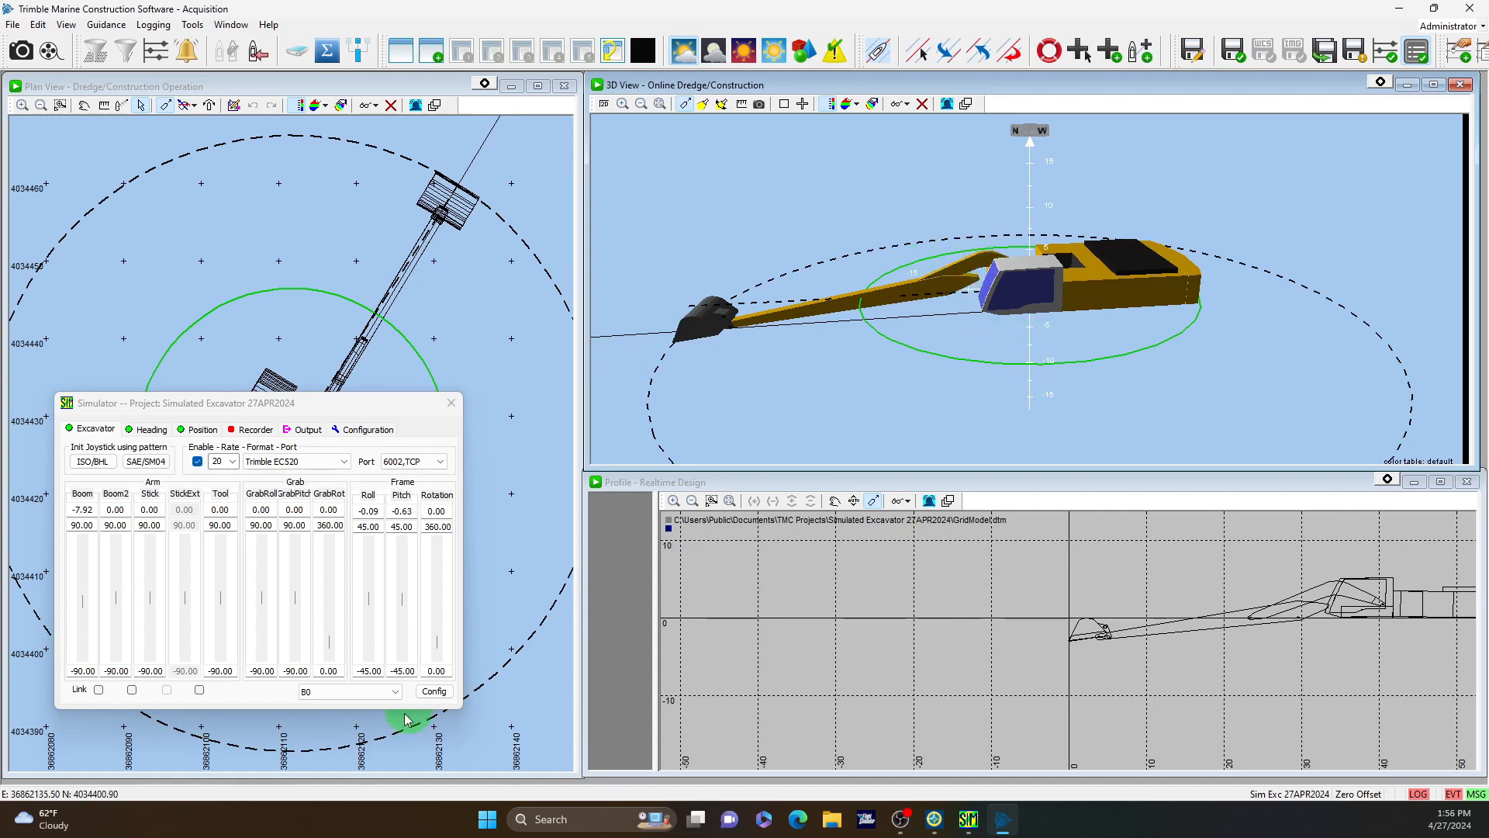
drag(256, 410, 284, 394)
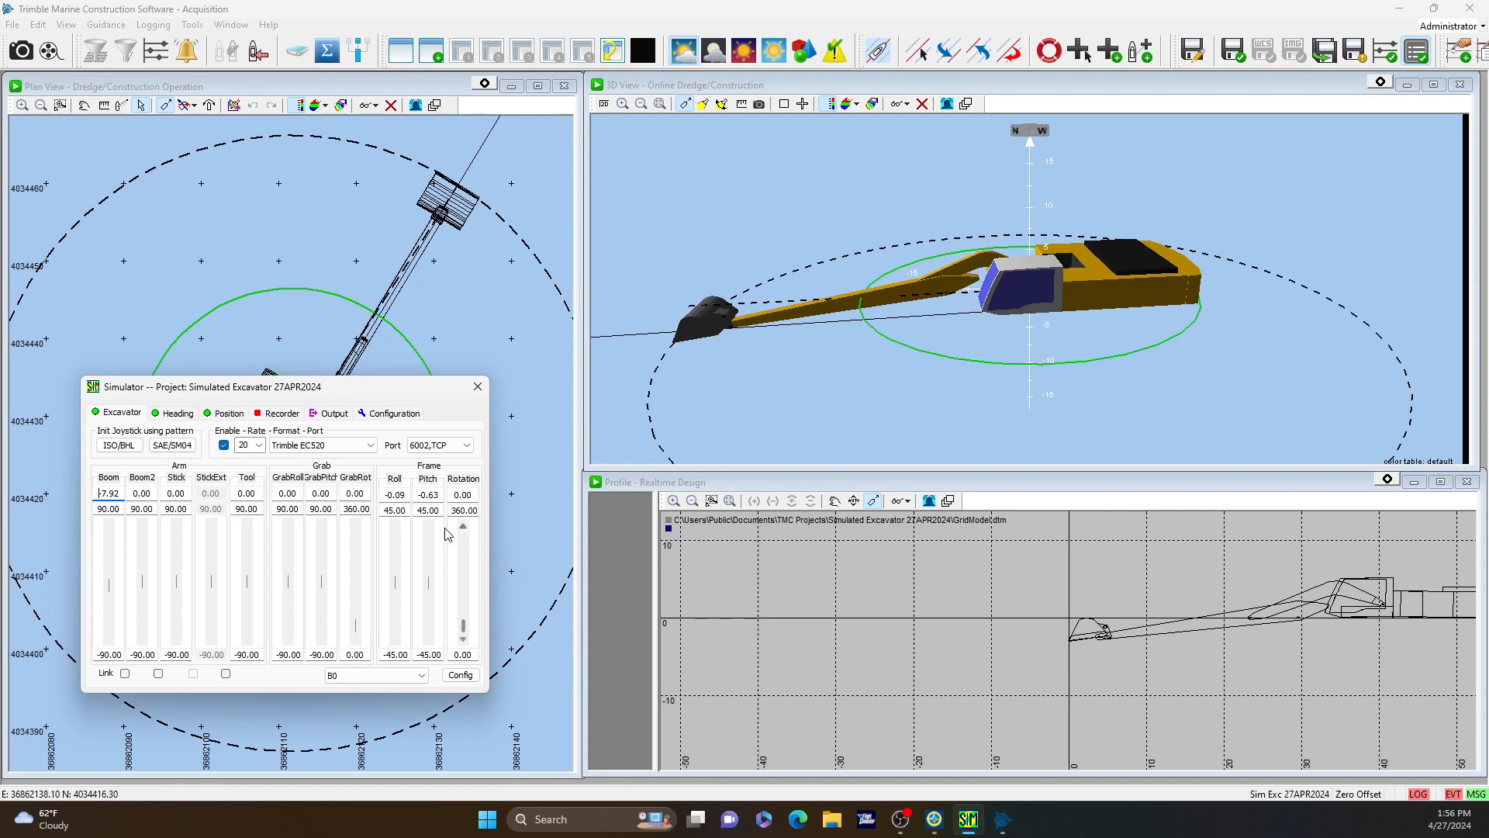
drag(109, 586, 173, 629)
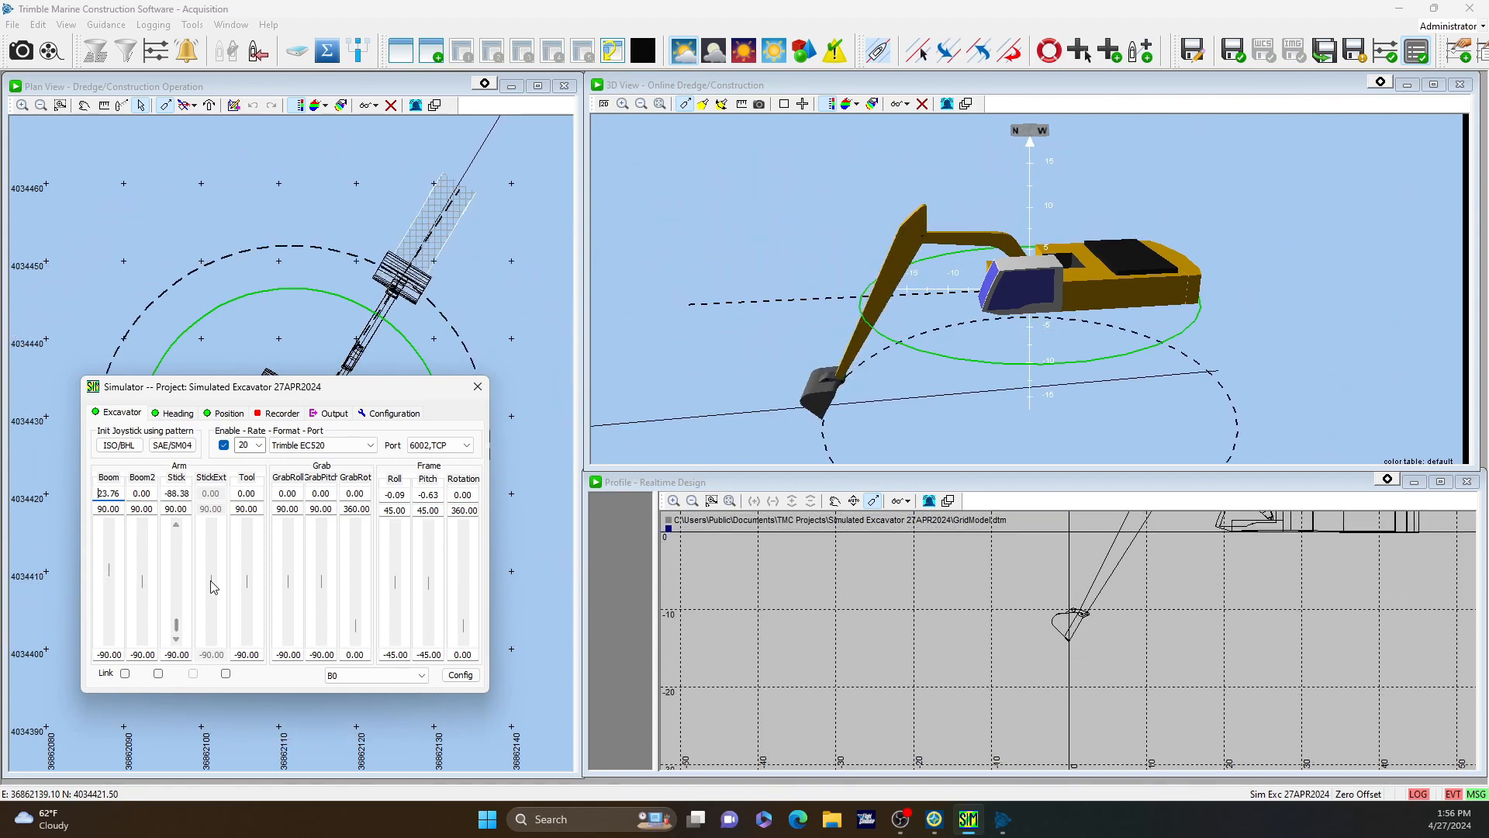
drag(245, 588, 246, 604)
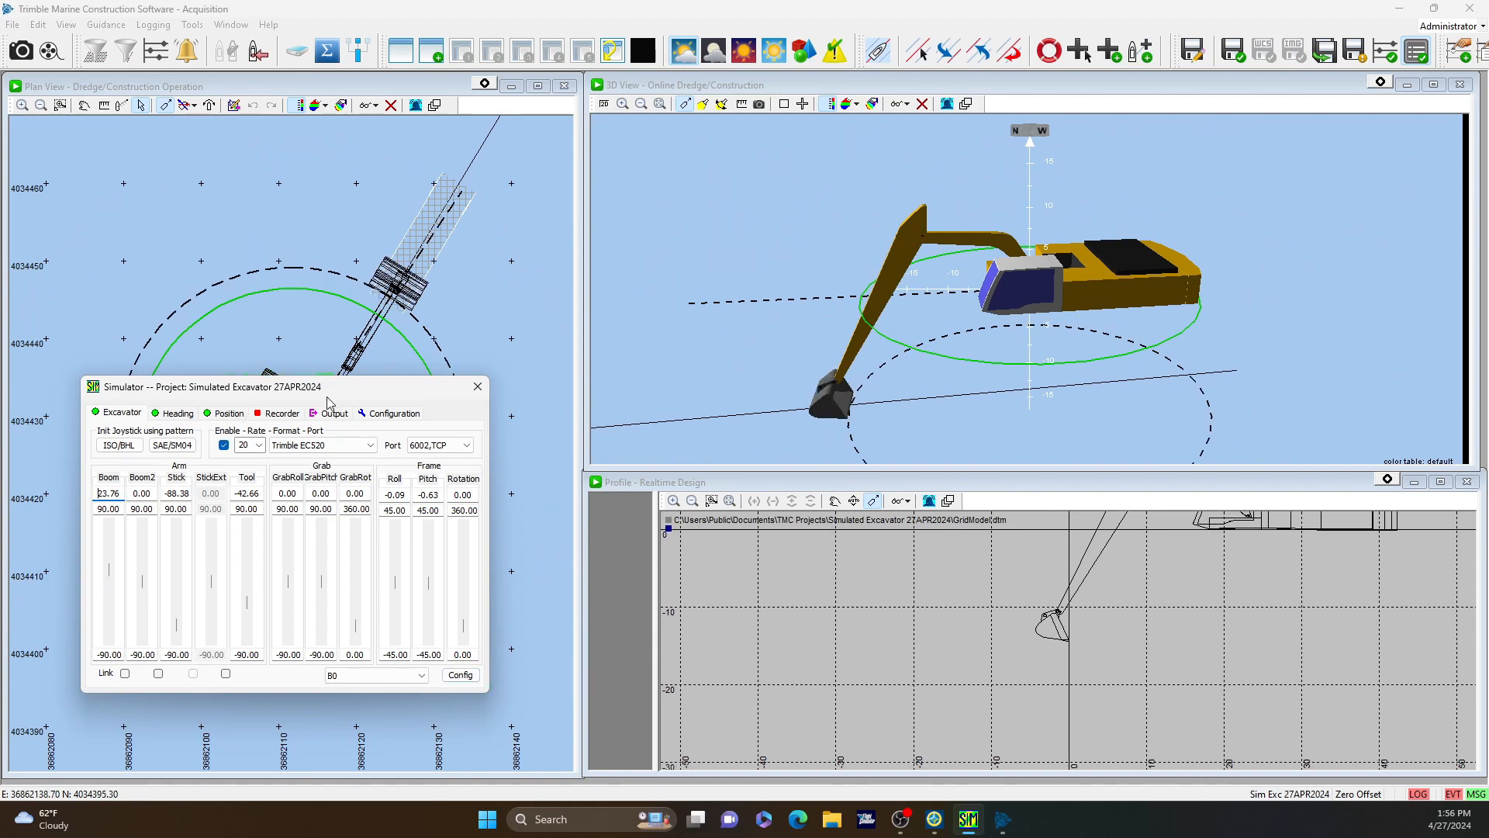
Step: Set the boom segment length to 8 in the simulator's EC520 configuration, apply it, and inspect the arm in the 3D view
click(537, 643)
click(462, 675)
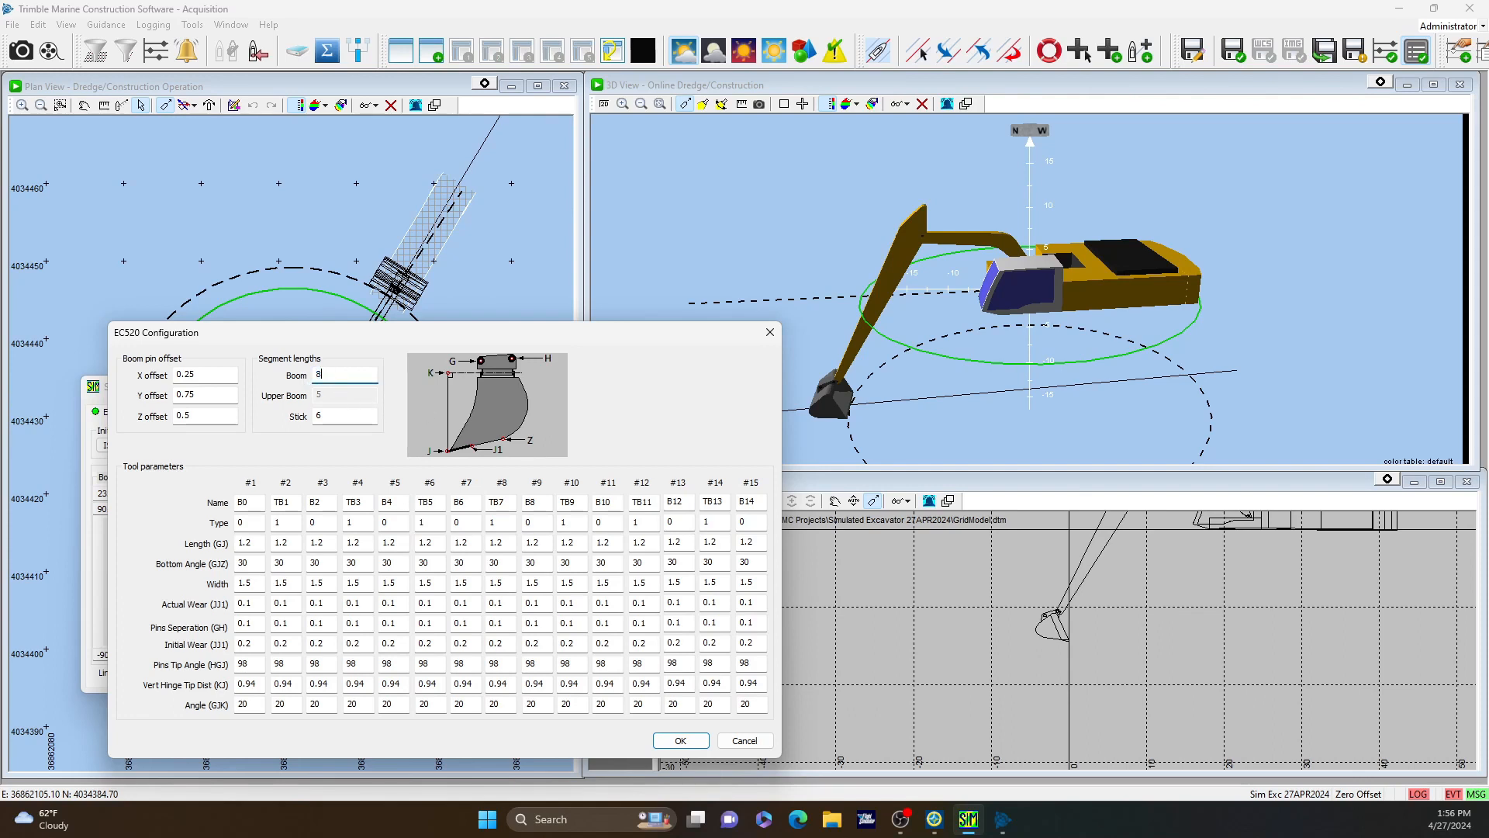
click(332, 416)
click(680, 740)
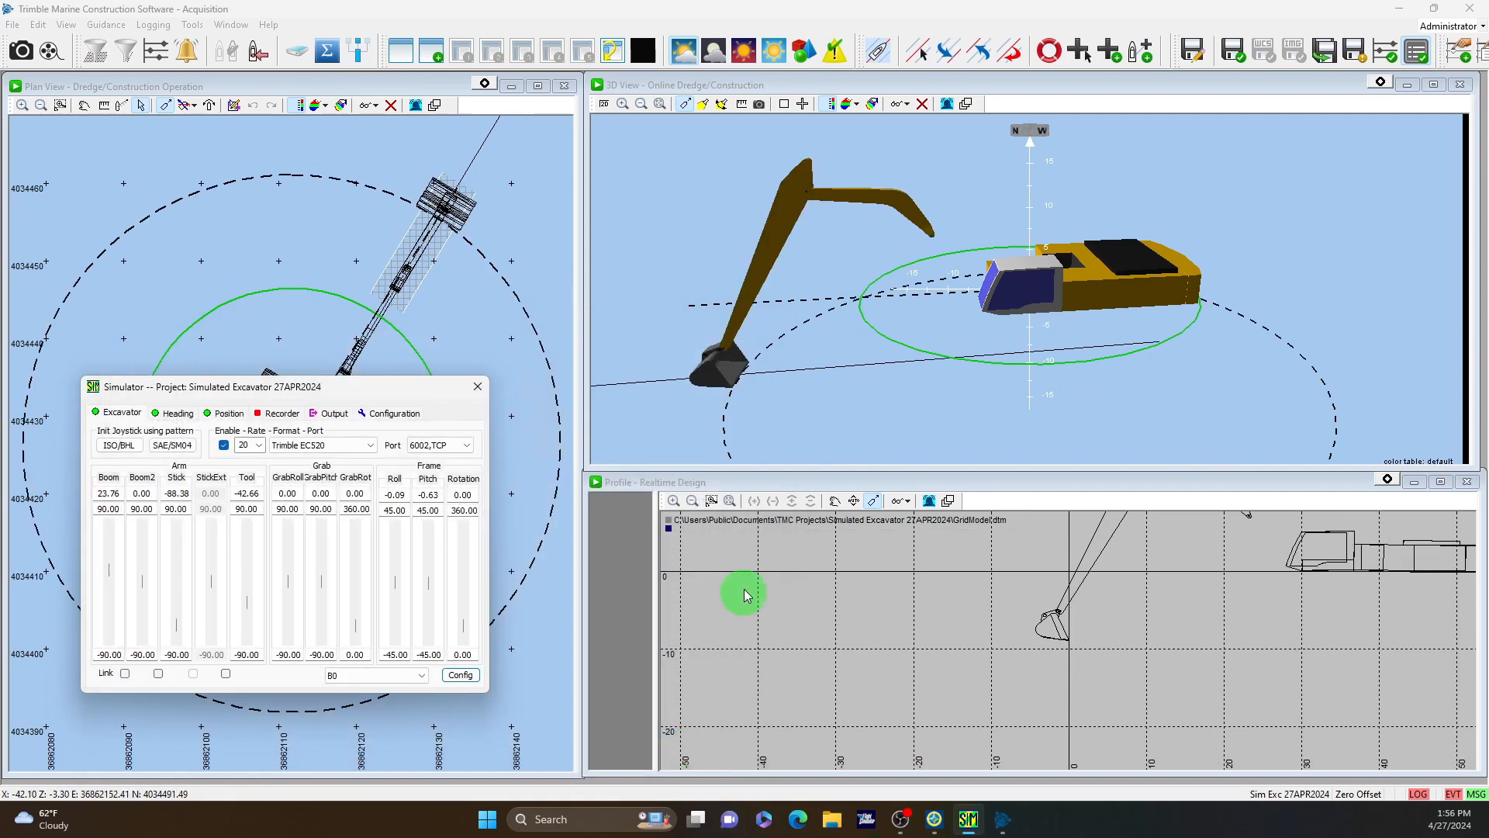
drag(934, 346, 1145, 343)
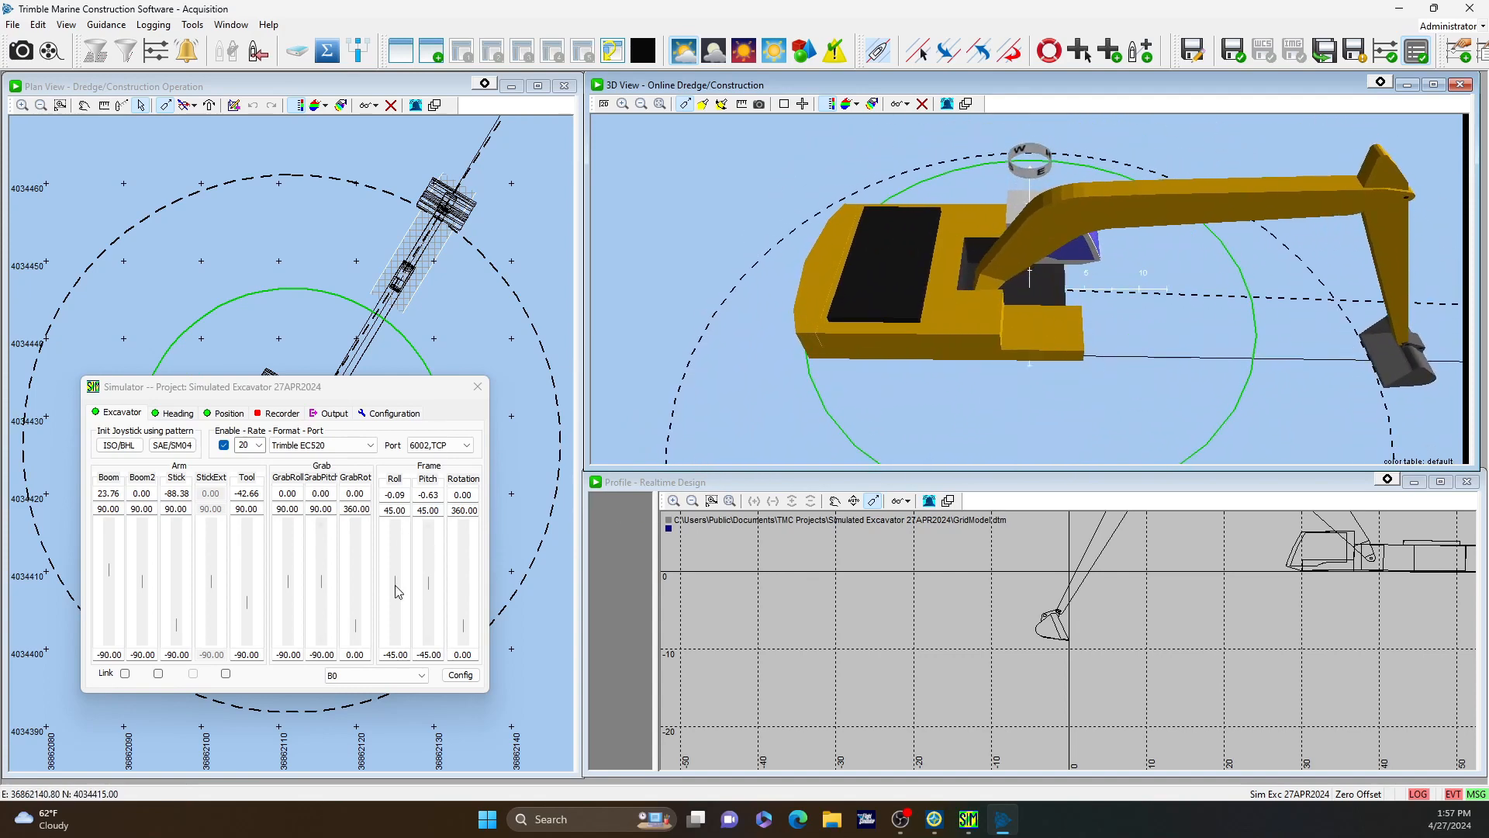
Step: Set the boom pin Y offset to 2 in the simulator's EC520 configuration and apply it
click(465, 676)
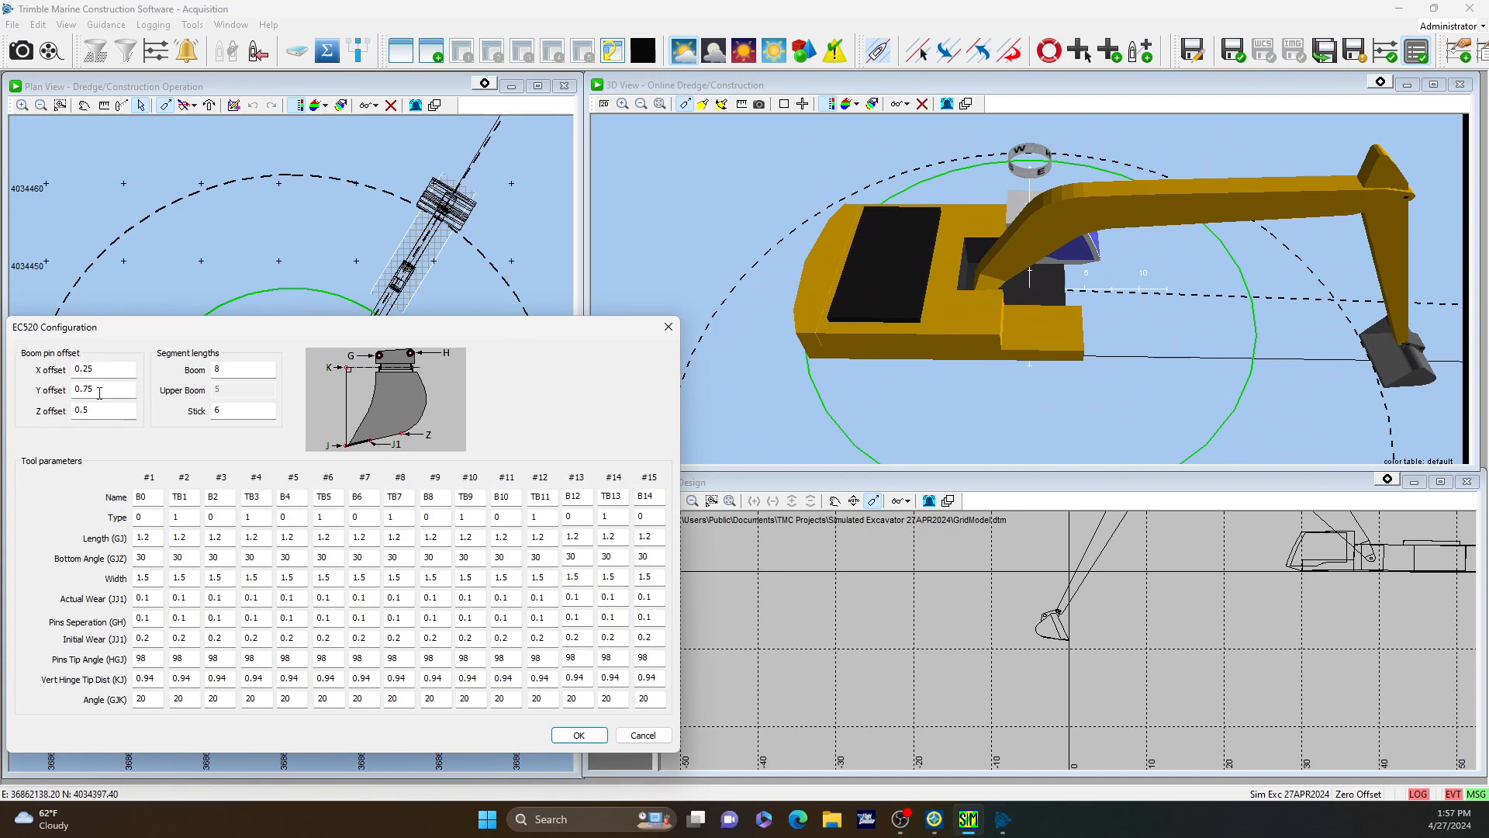
click(102, 391)
text(2)
click(595, 735)
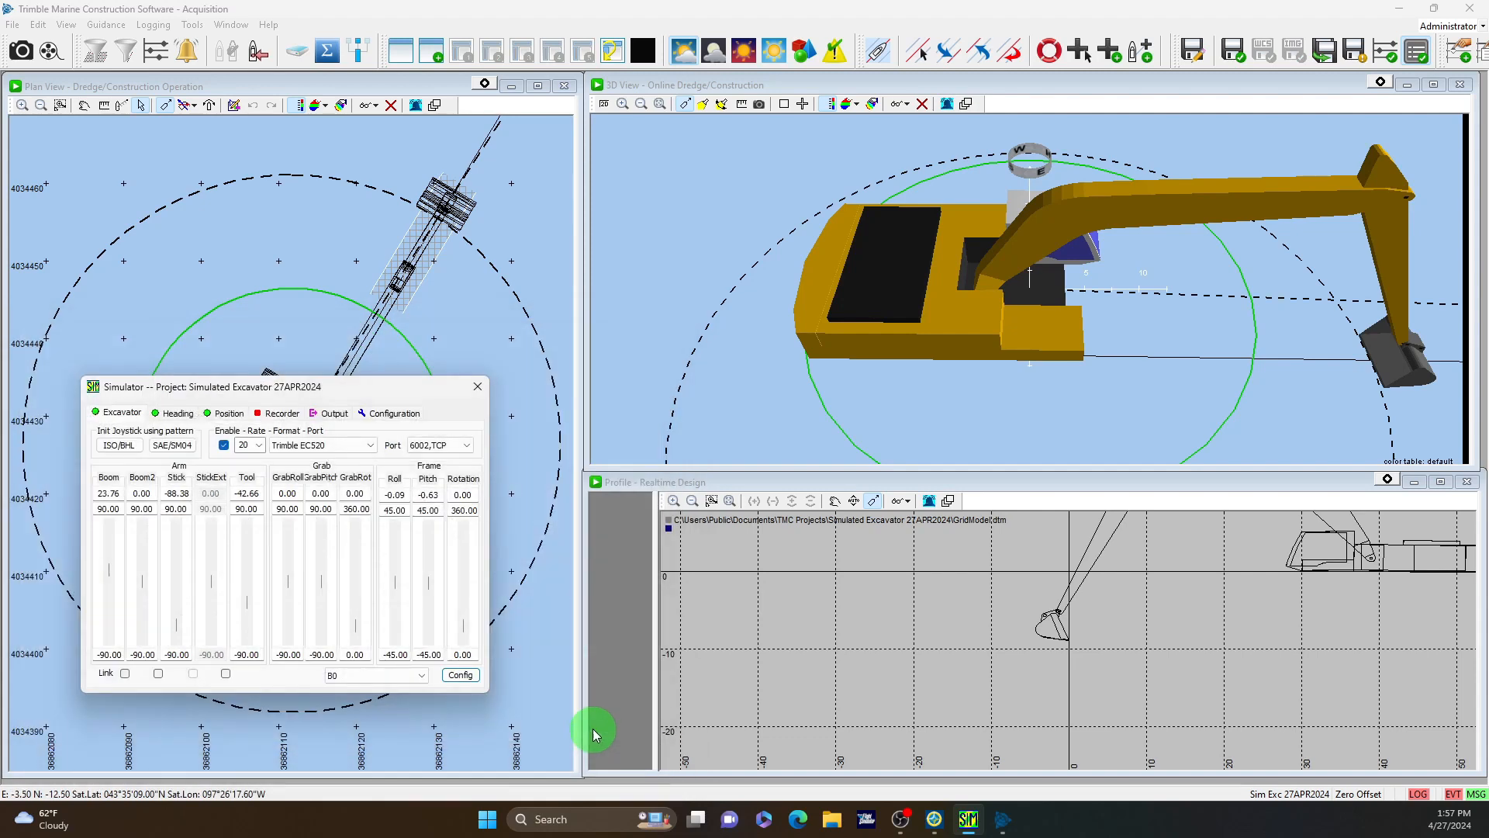
Step: Change the boom pin X offset in the EC520 configuration to centre the boom on the machine, checking from above
drag(1008, 333, 1063, 436)
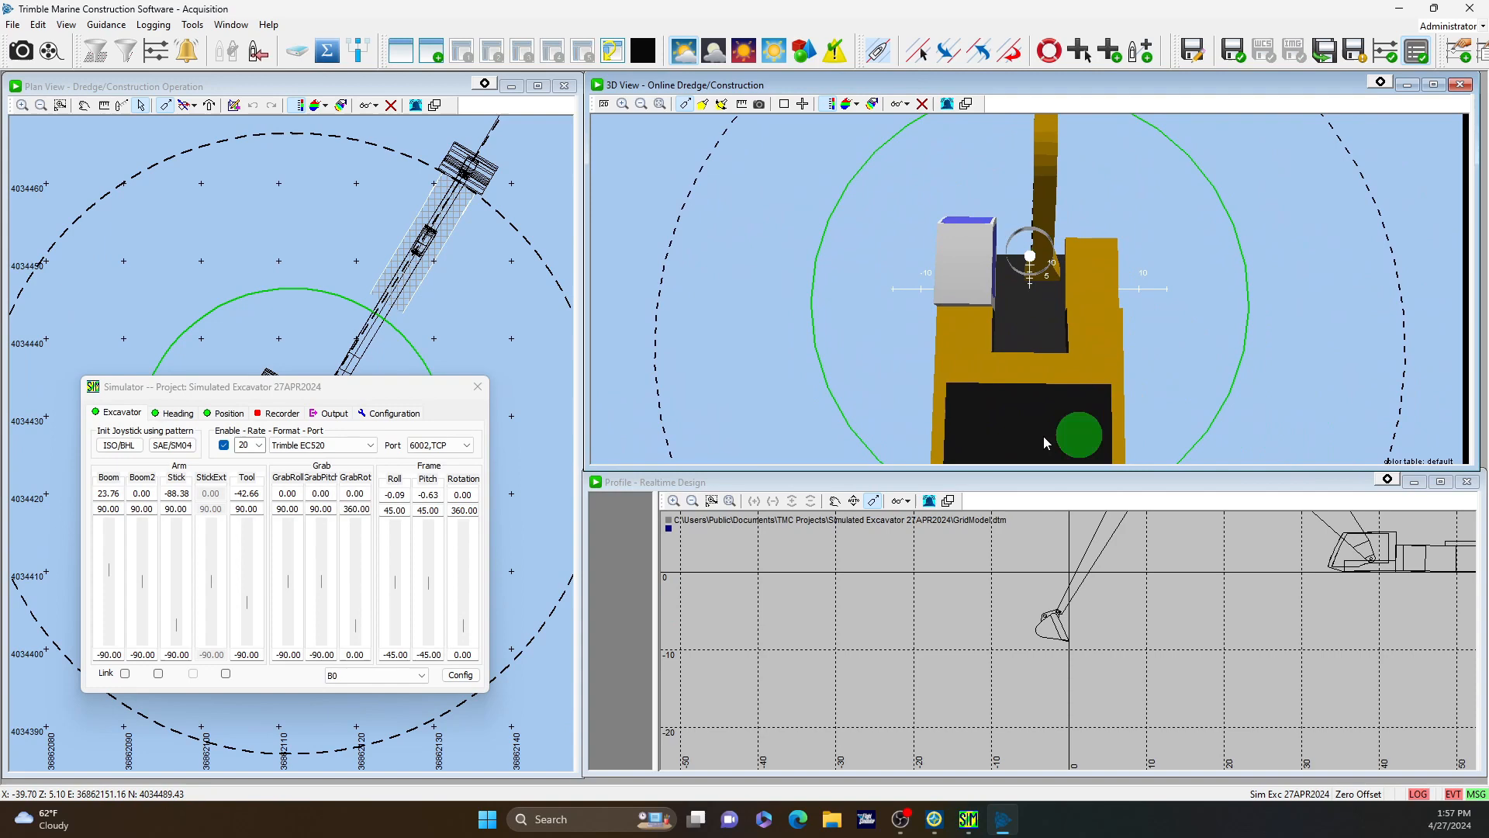
click(462, 678)
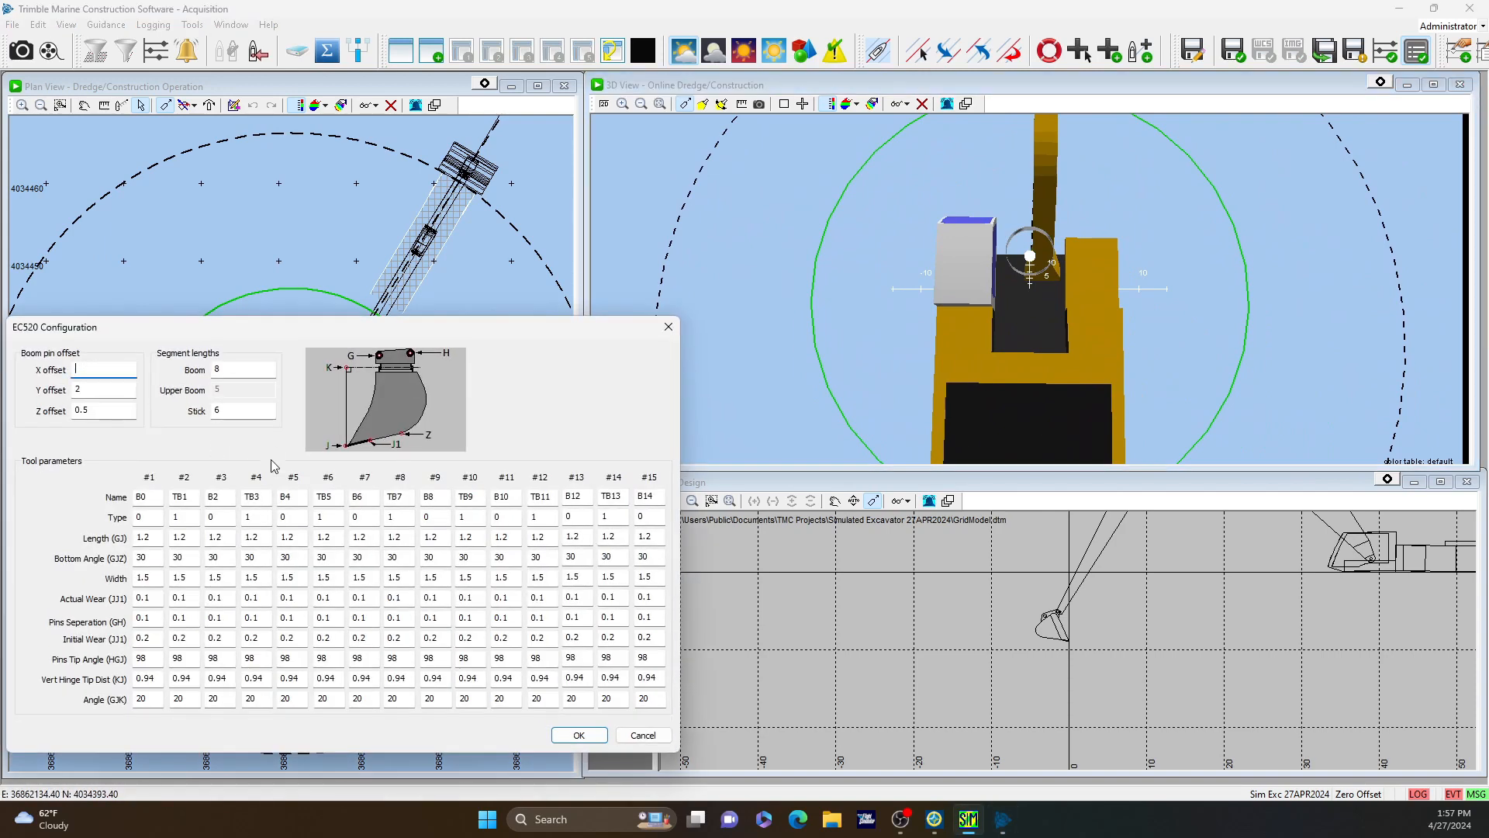
click(578, 735)
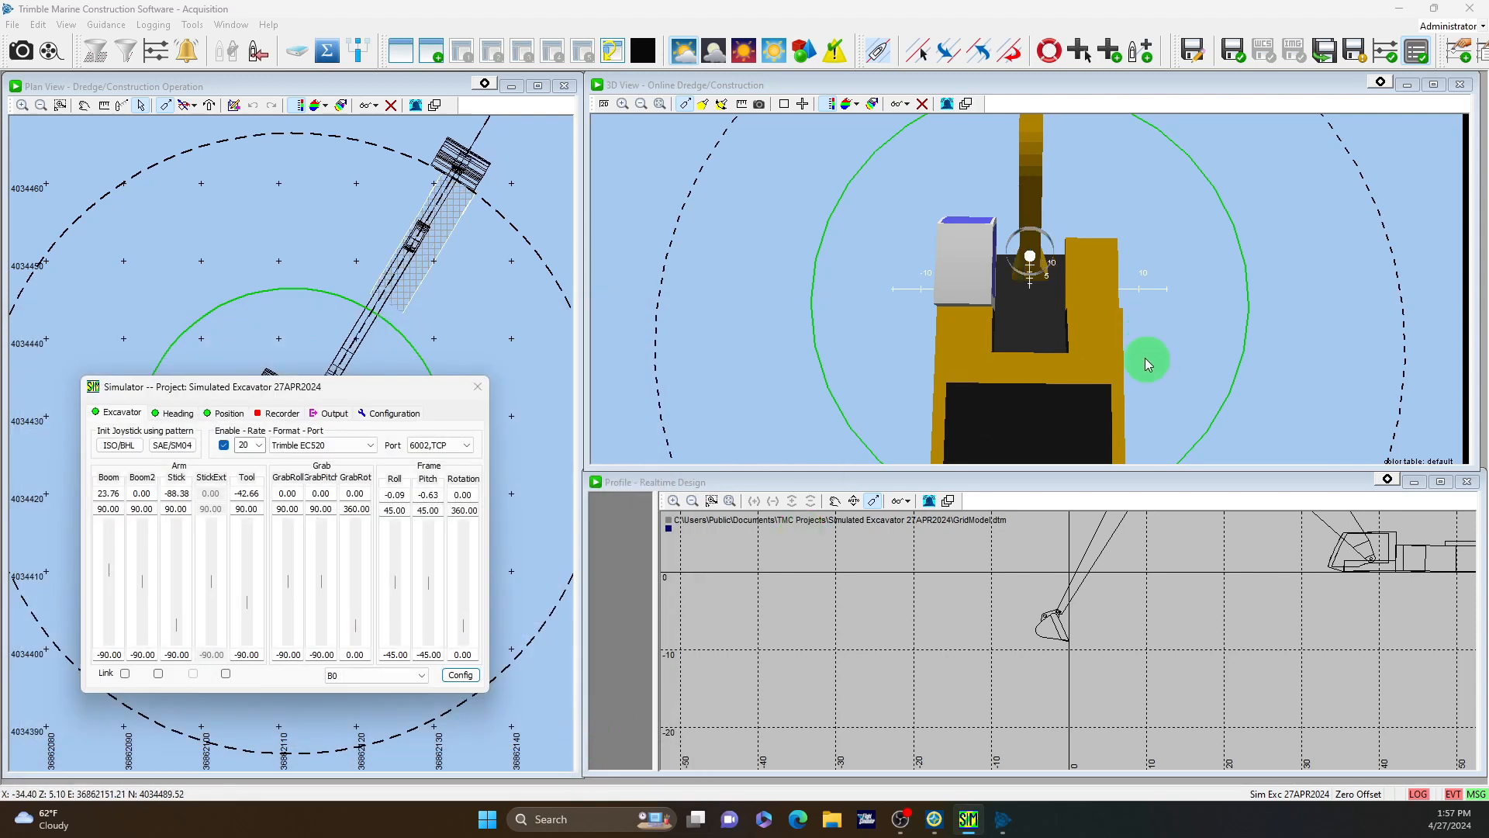
Step: View the excavator from the side, swing the simulated stick through its range, and leave it at -90.00
drag(1148, 357, 682, 481)
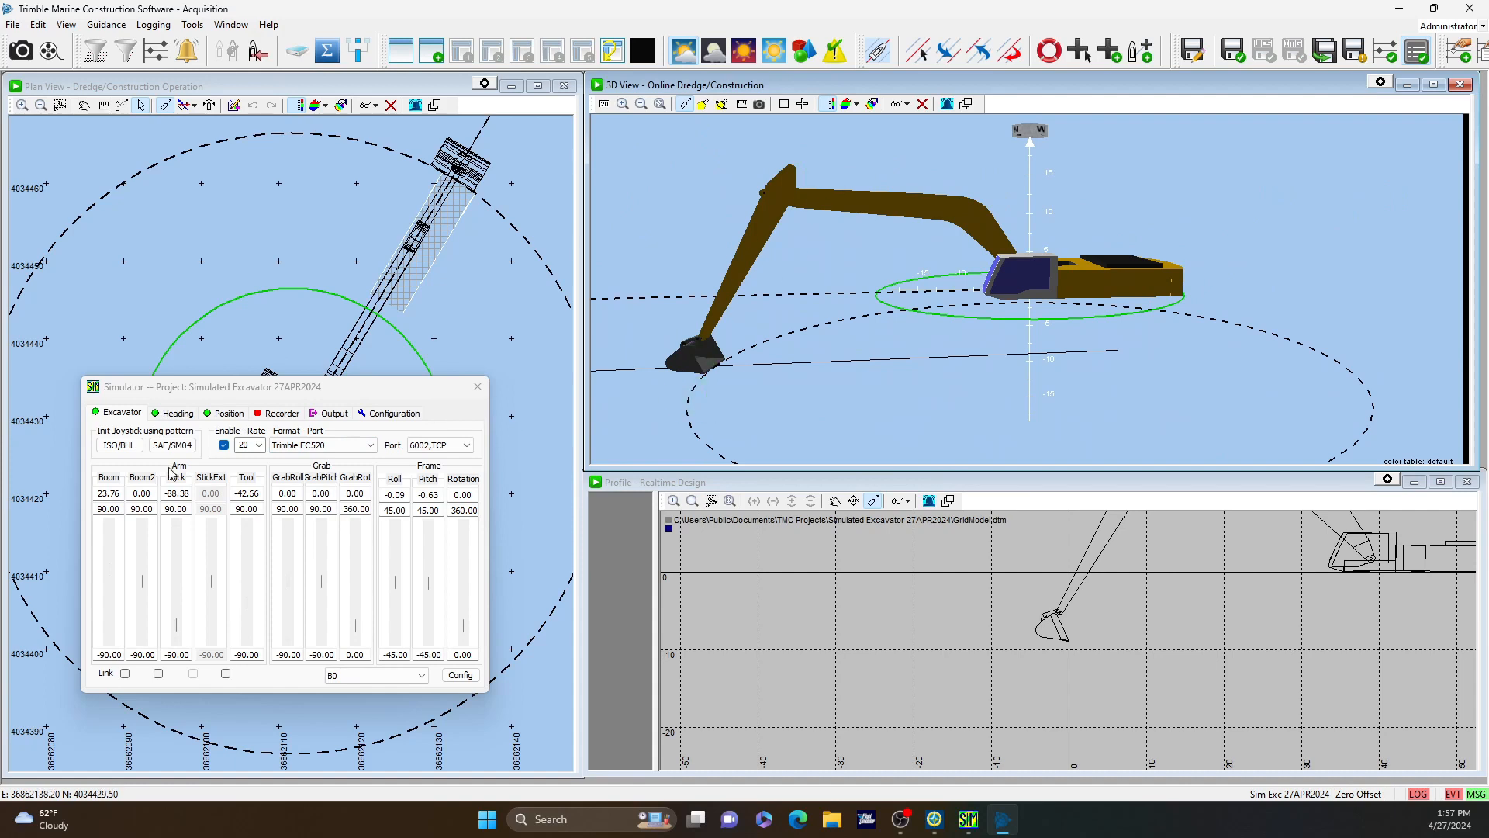
mouse_move(181, 627)
mouse_down()
mouse_move(179, 596)
mouse_move(174, 651)
mouse_move(180, 598)
mouse_move(196, 609)
mouse_move(186, 638)
mouse_up()
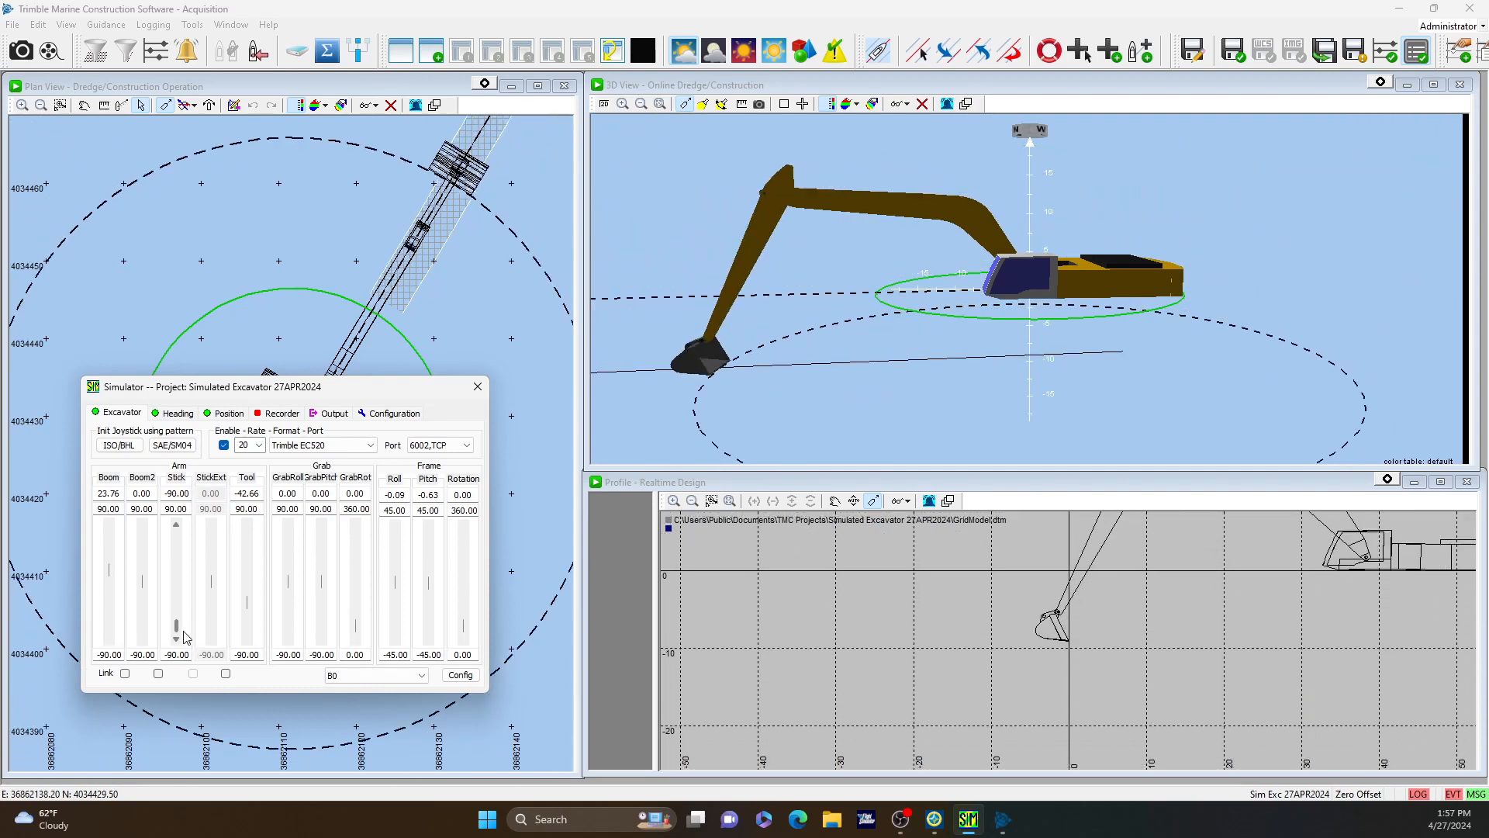
drag(186, 632, 194, 568)
drag(195, 588, 190, 632)
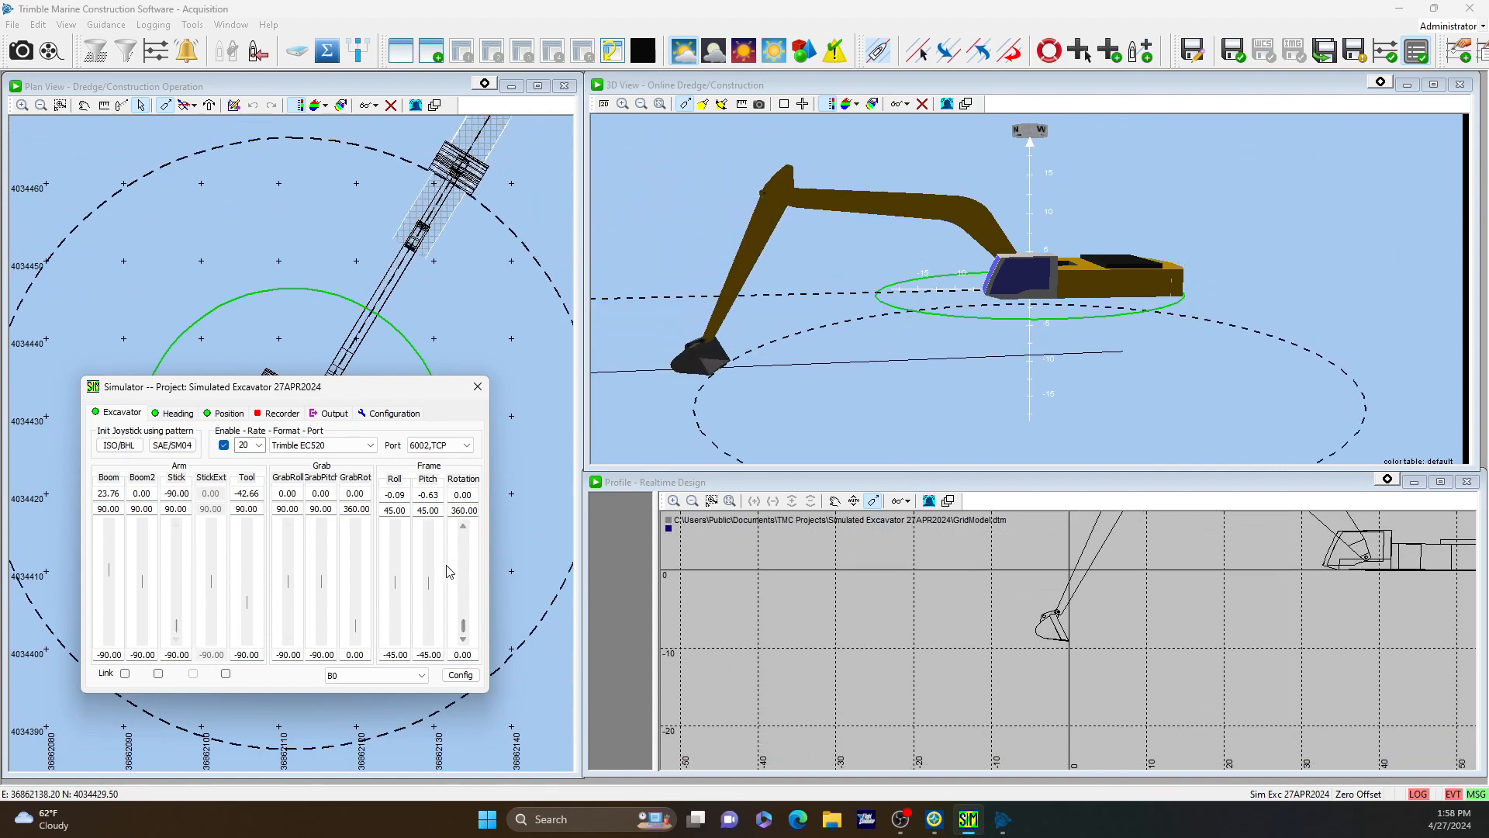
Step: Move the simulator clear of the plan view and set the simulated position's altitude to about 8.09
drag(431, 402, 849, 463)
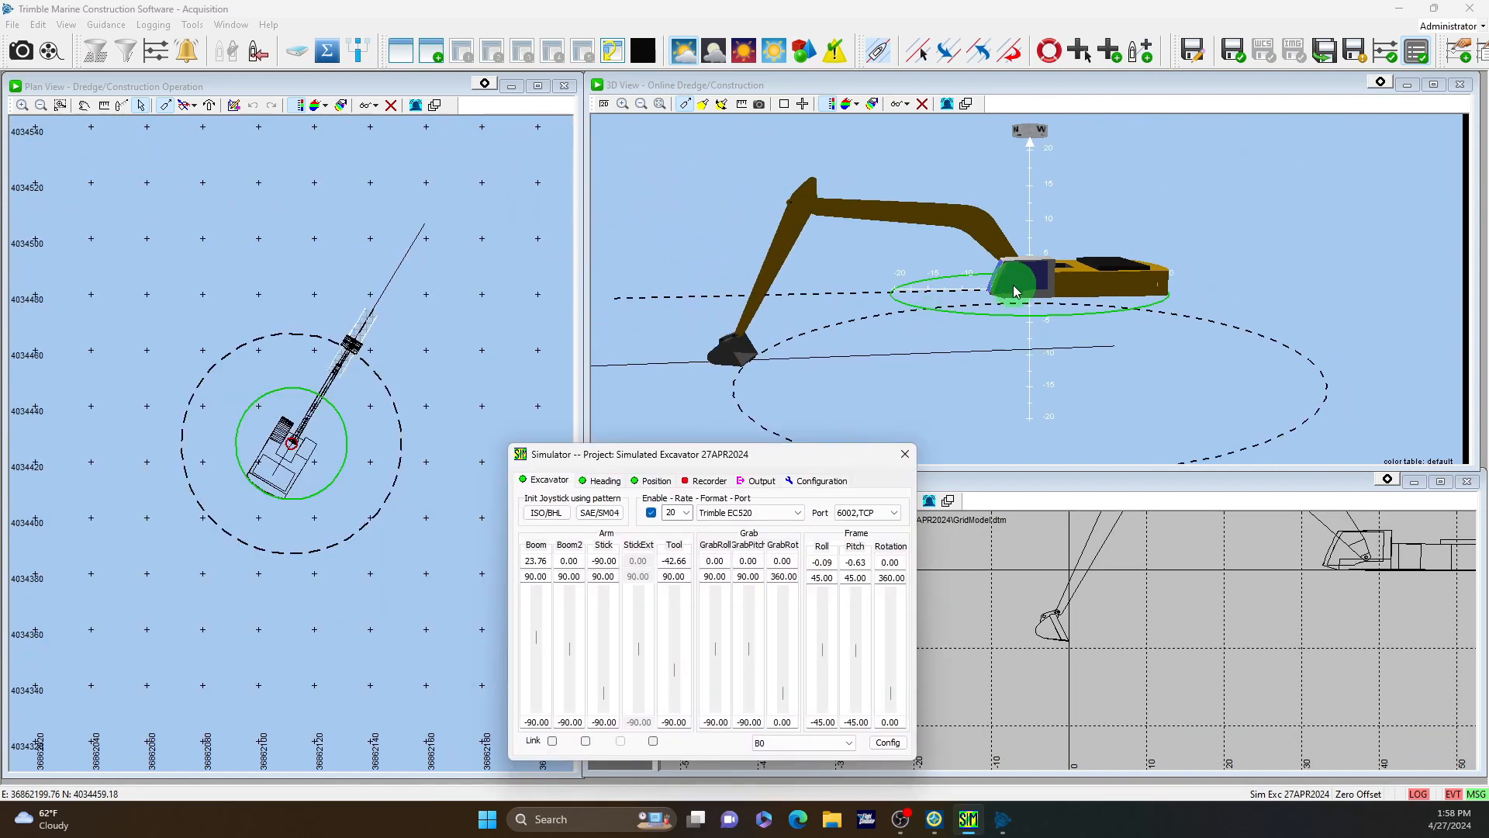
click(657, 481)
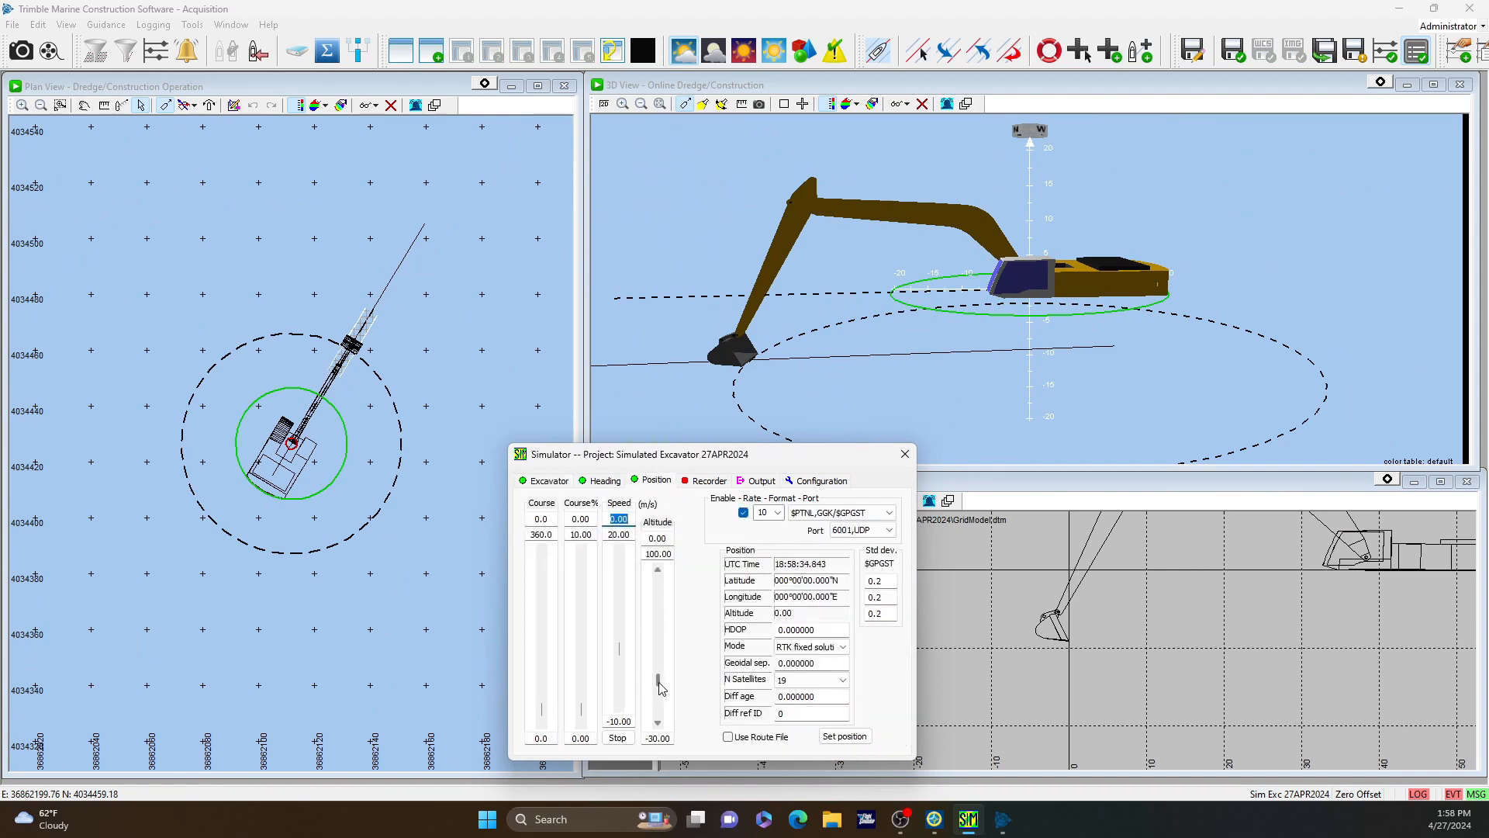
mouse_move(659, 682)
mouse_down()
mouse_move(658, 669)
mouse_move(661, 681)
mouse_up()
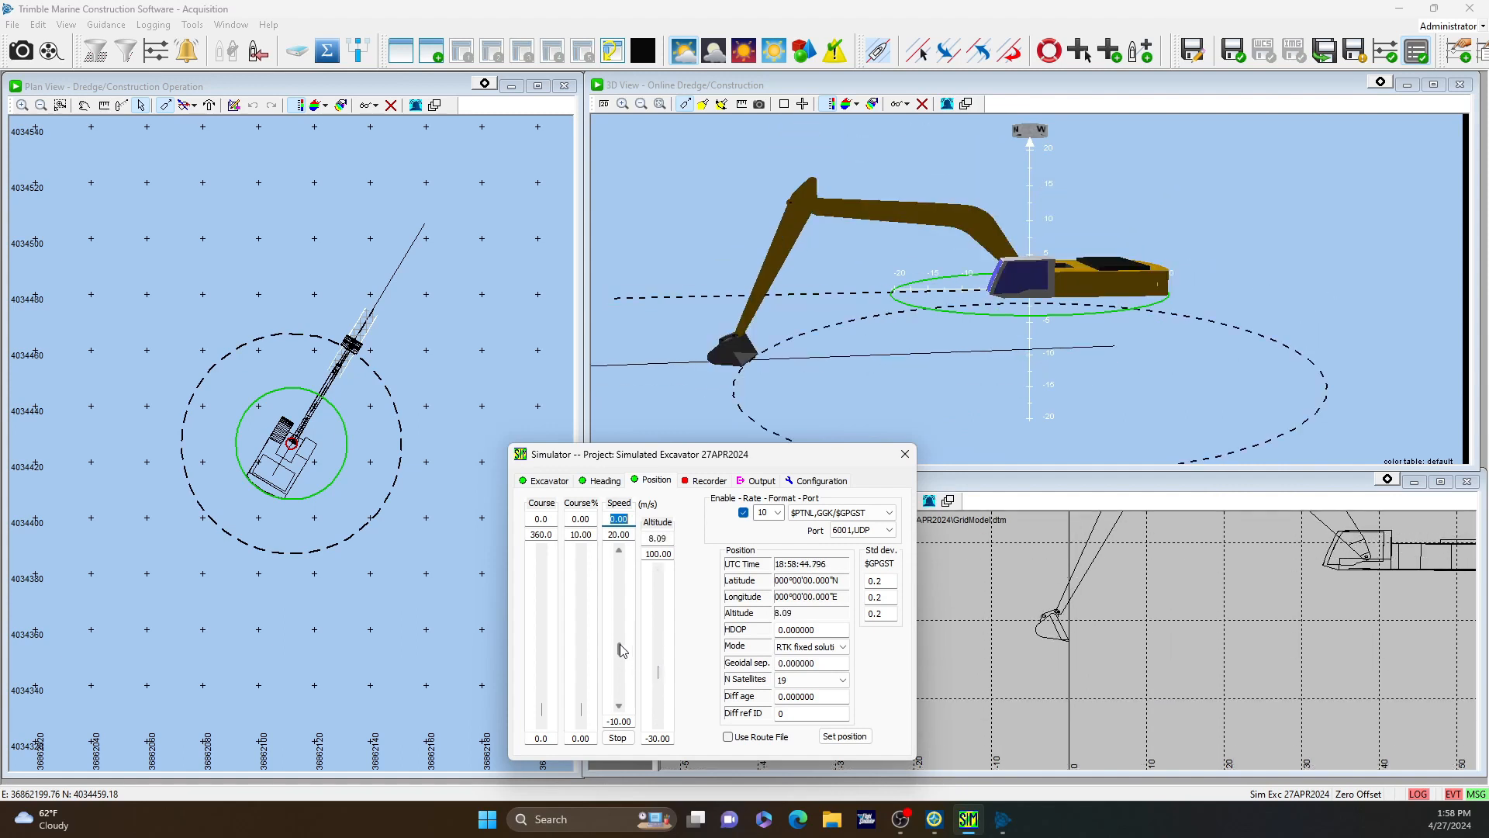
Step: Drive the simulated vessel at about 5.45 m/s on a course of about 112.3, and stop it
mouse_move(619, 646)
mouse_down()
mouse_move(618, 620)
mouse_move(630, 688)
mouse_move(629, 625)
mouse_up()
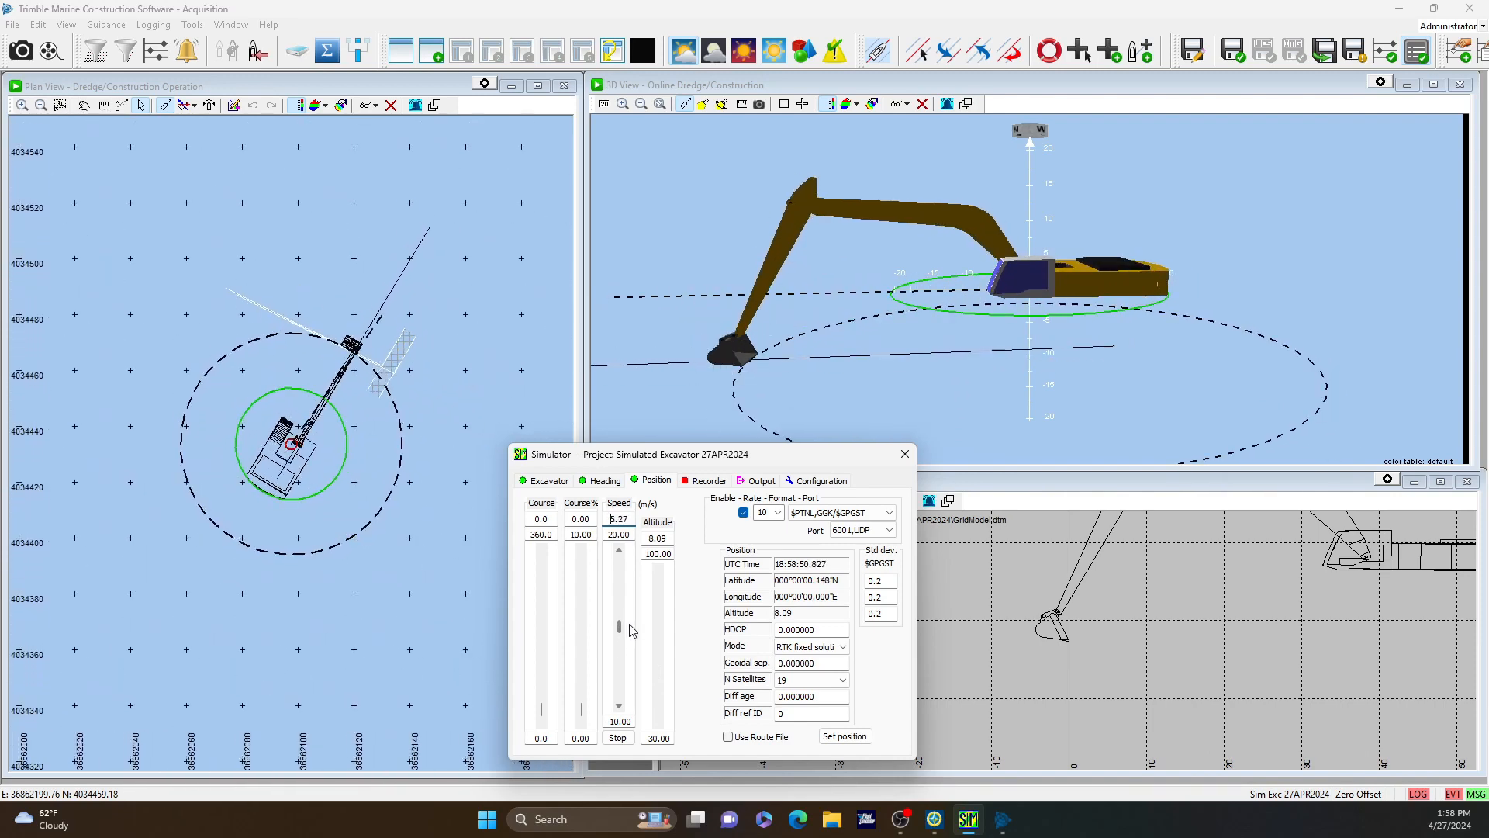
drag(540, 710, 545, 669)
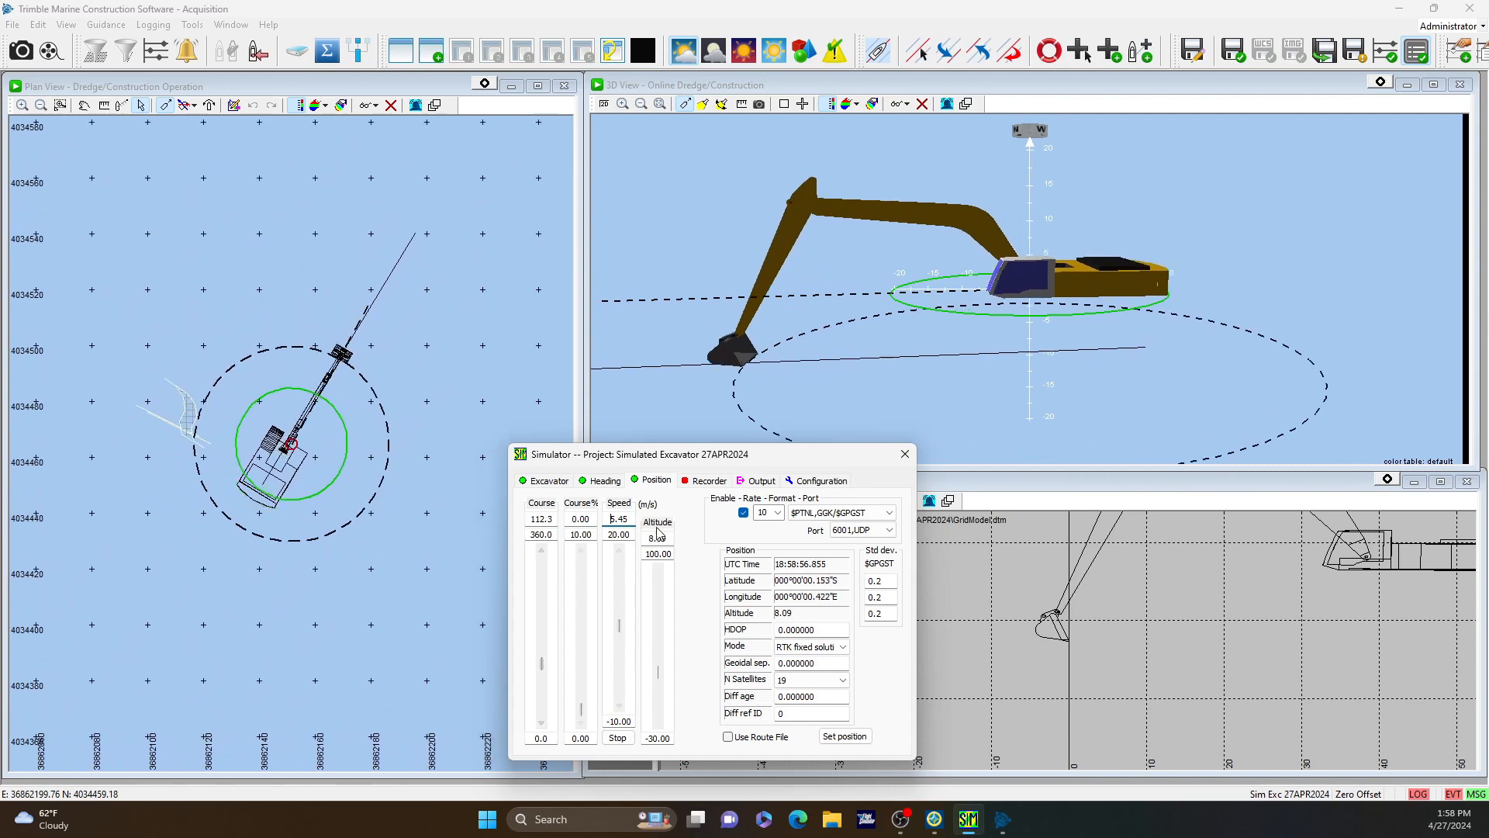
click(617, 738)
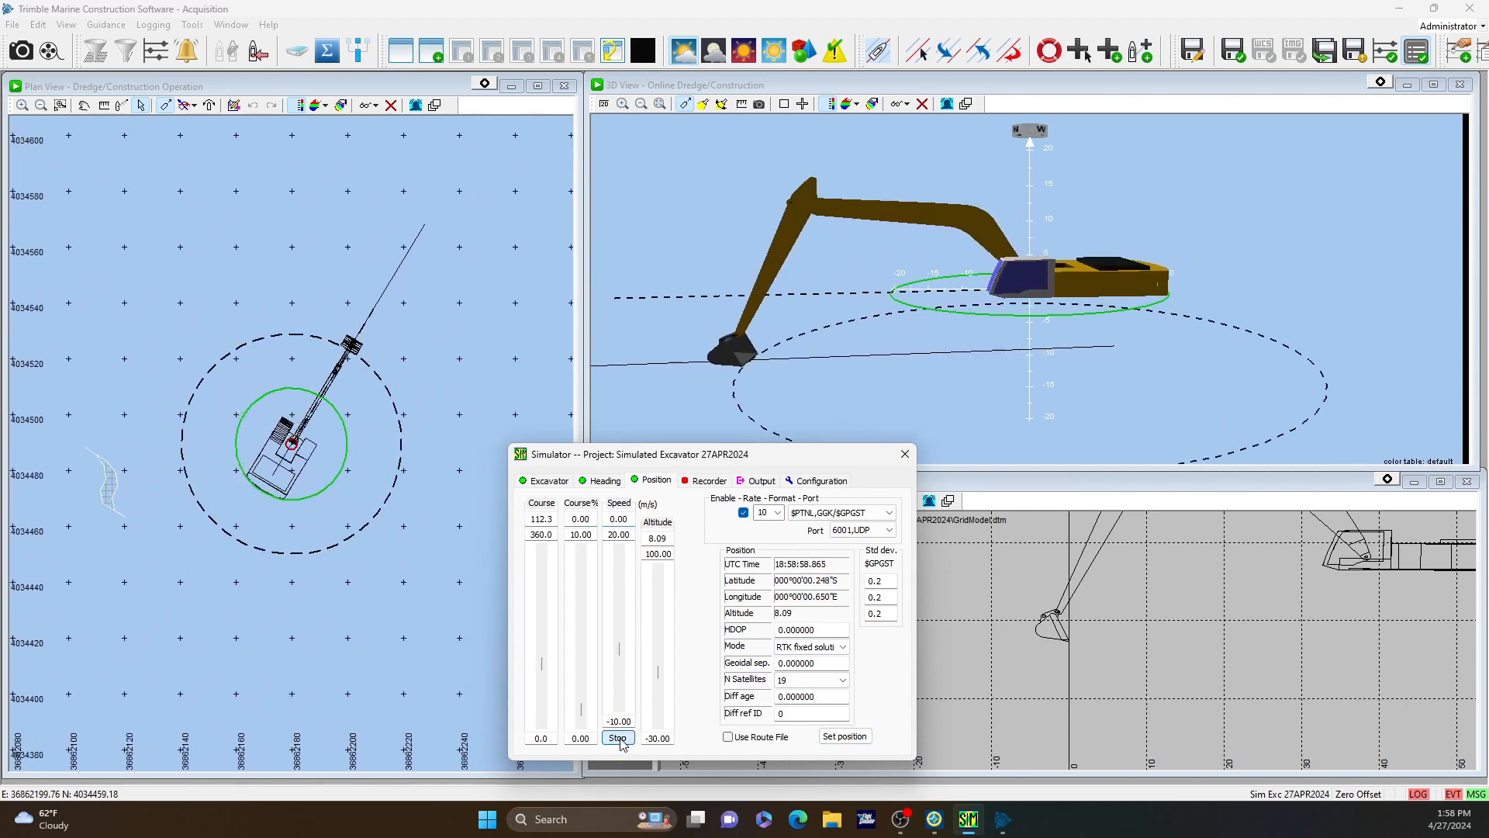
Step: Turn the simulated excavator to a new heading using the simulator's heading control
click(613, 482)
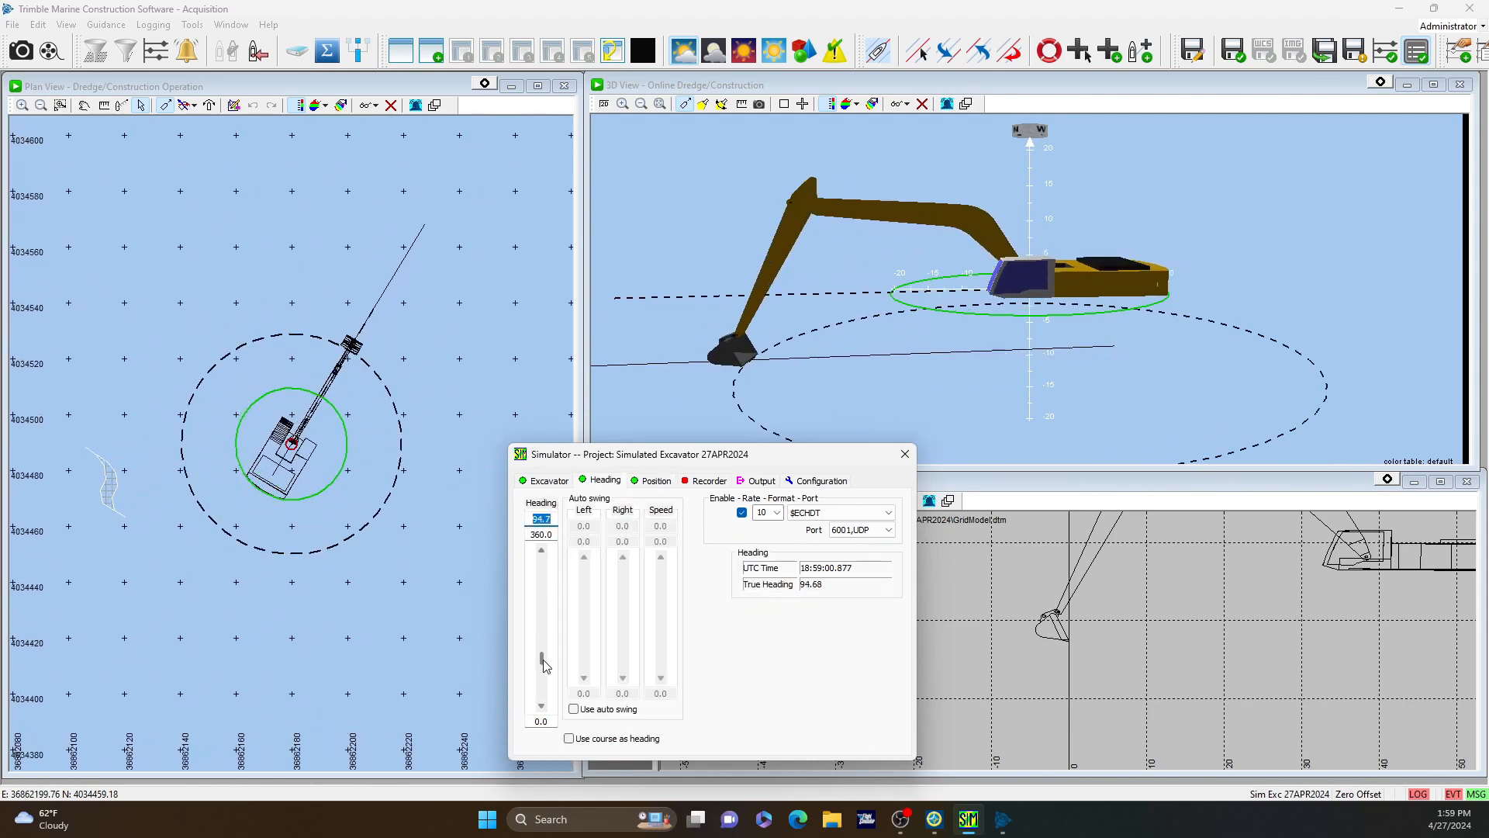
mouse_move(544, 661)
mouse_down()
mouse_move(535, 682)
mouse_move(537, 638)
mouse_up()
Step: Pose the simulated arm at boom 42.66, stick -80.46 and tool -52.02, with frame roll at 1.62 and pitch at -0.81
click(553, 482)
drag(603, 693, 673, 678)
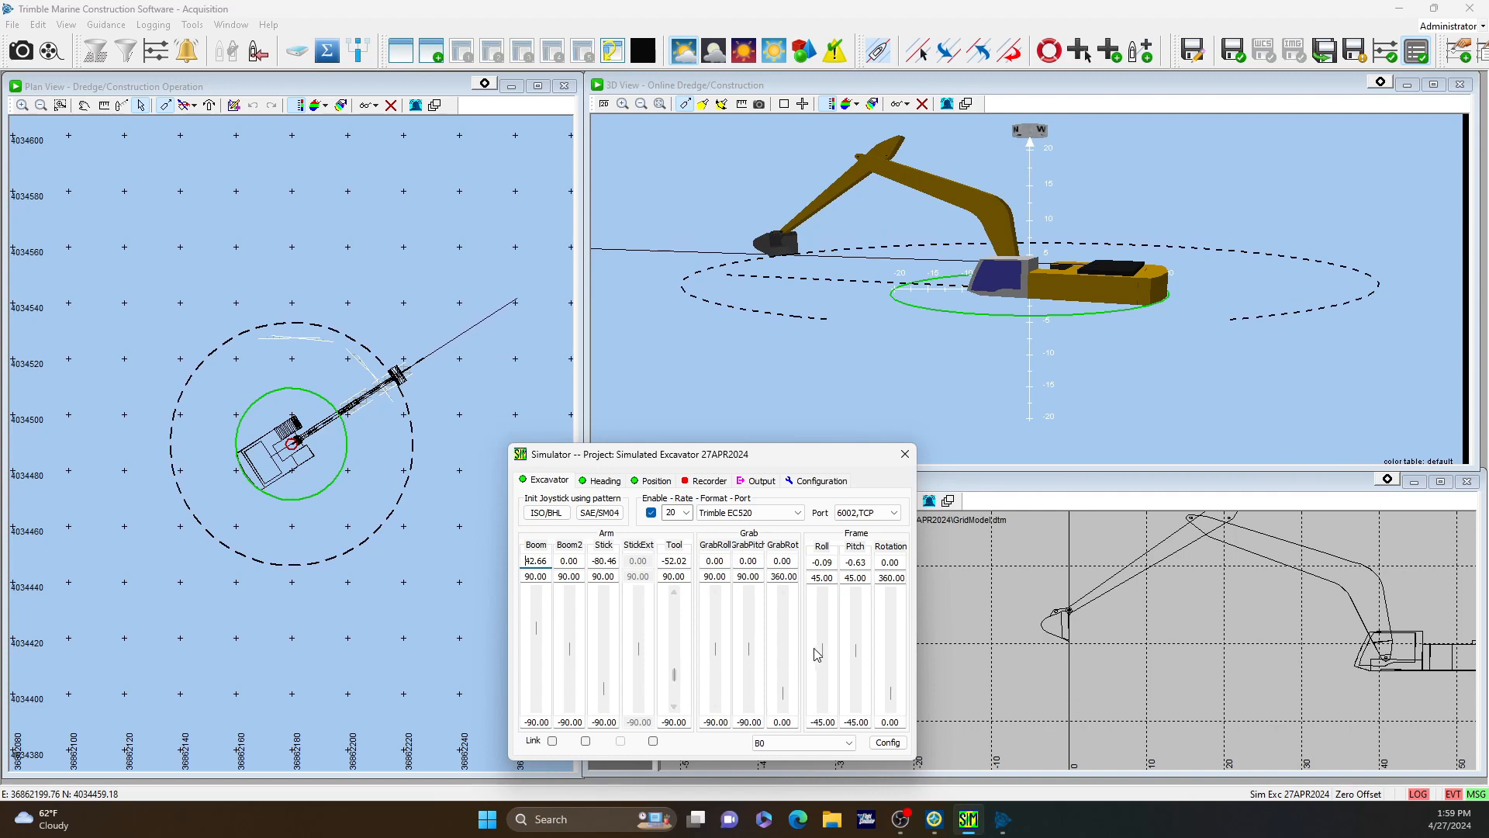
mouse_move(820, 649)
mouse_down()
mouse_move(817, 664)
mouse_move(817, 644)
mouse_move(855, 656)
mouse_move(855, 682)
mouse_move(854, 636)
mouse_move(843, 648)
mouse_up()
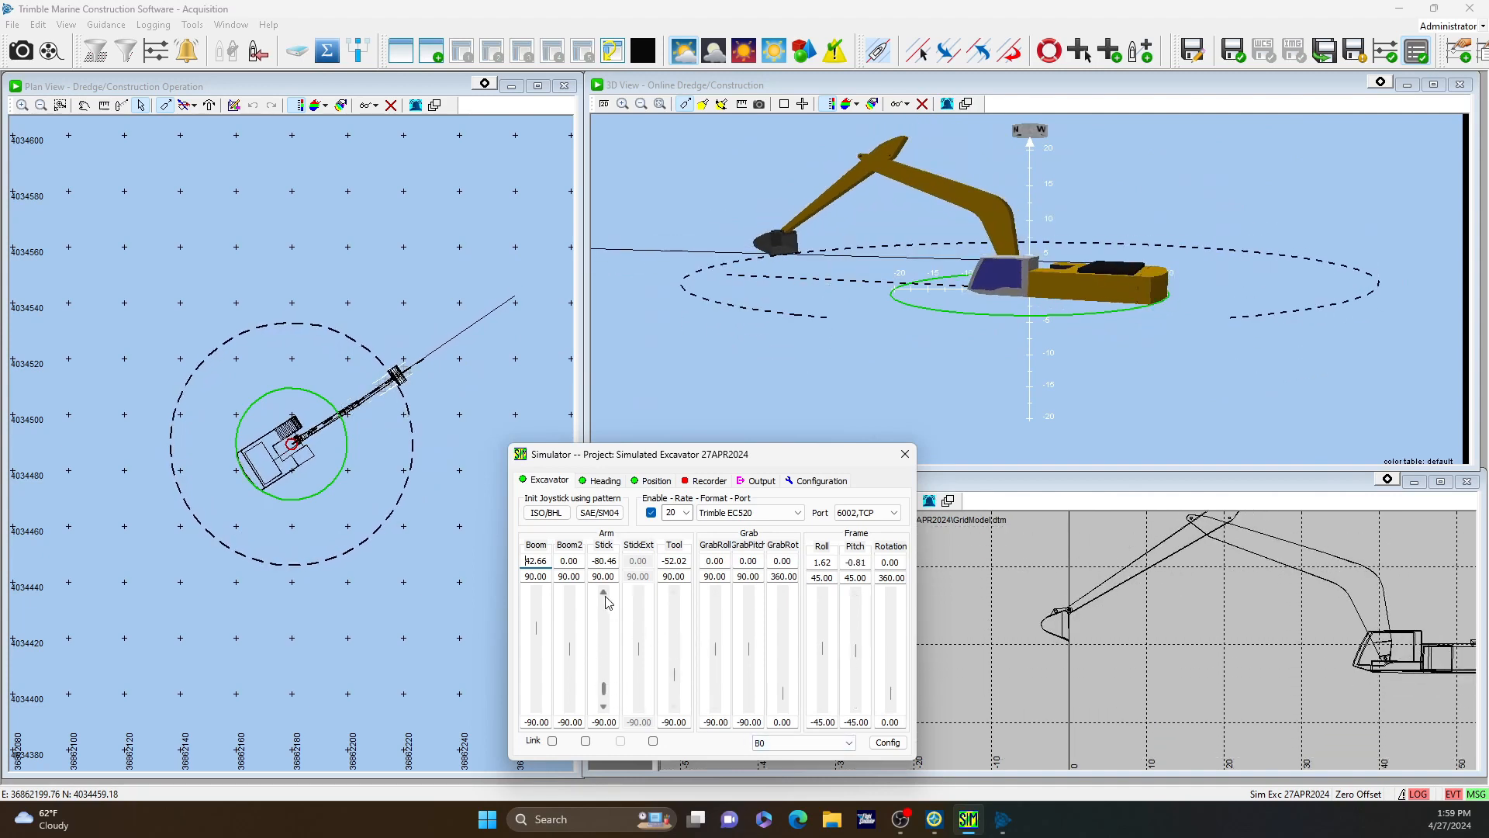
Step: Swing the simulated stick through its range to find its realistic reach, and set its upper limit to -60
click(569, 576)
drag(603, 689, 604, 569)
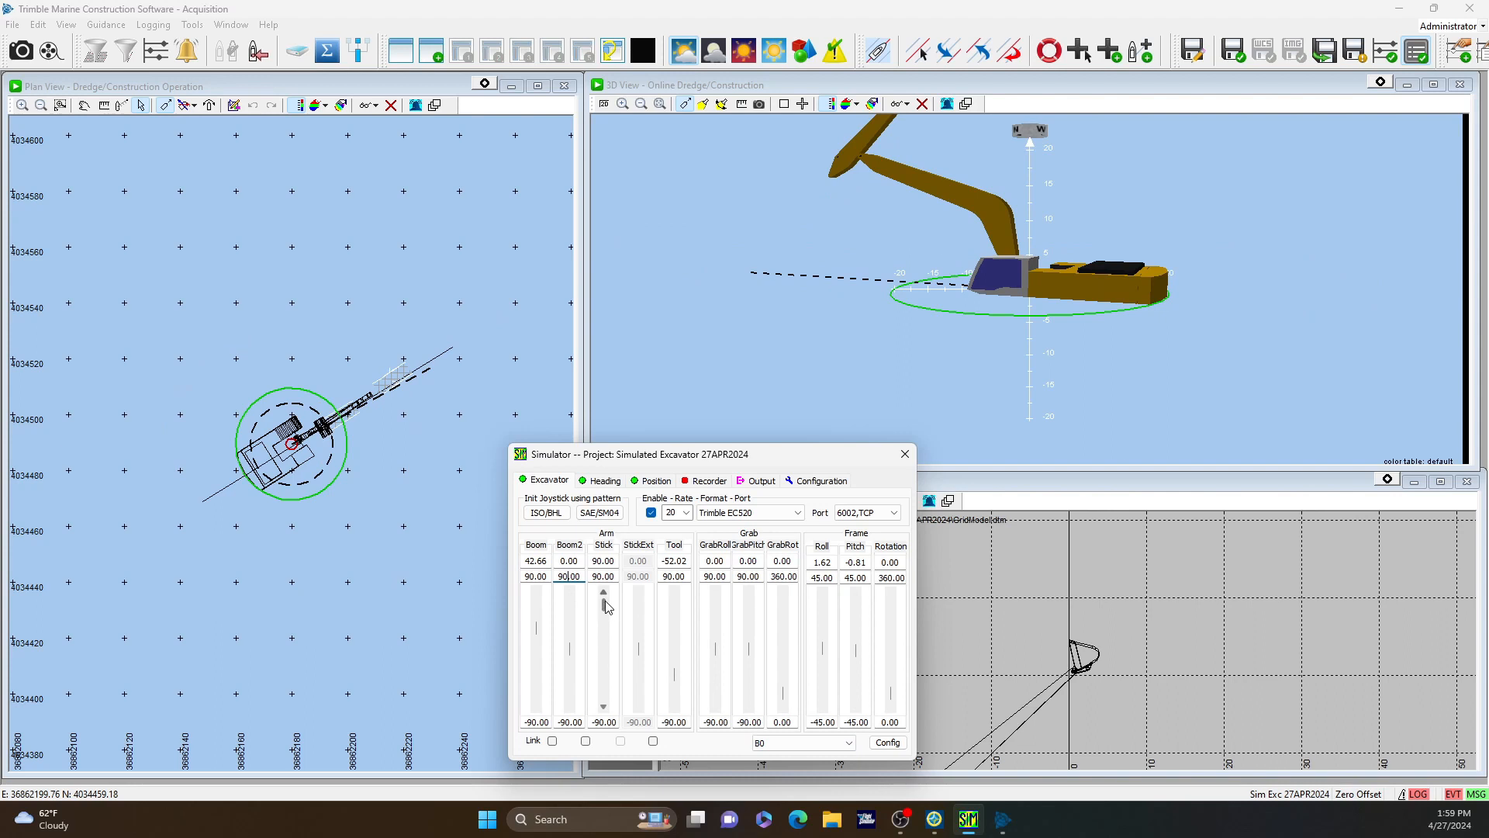
drag(607, 606, 591, 680)
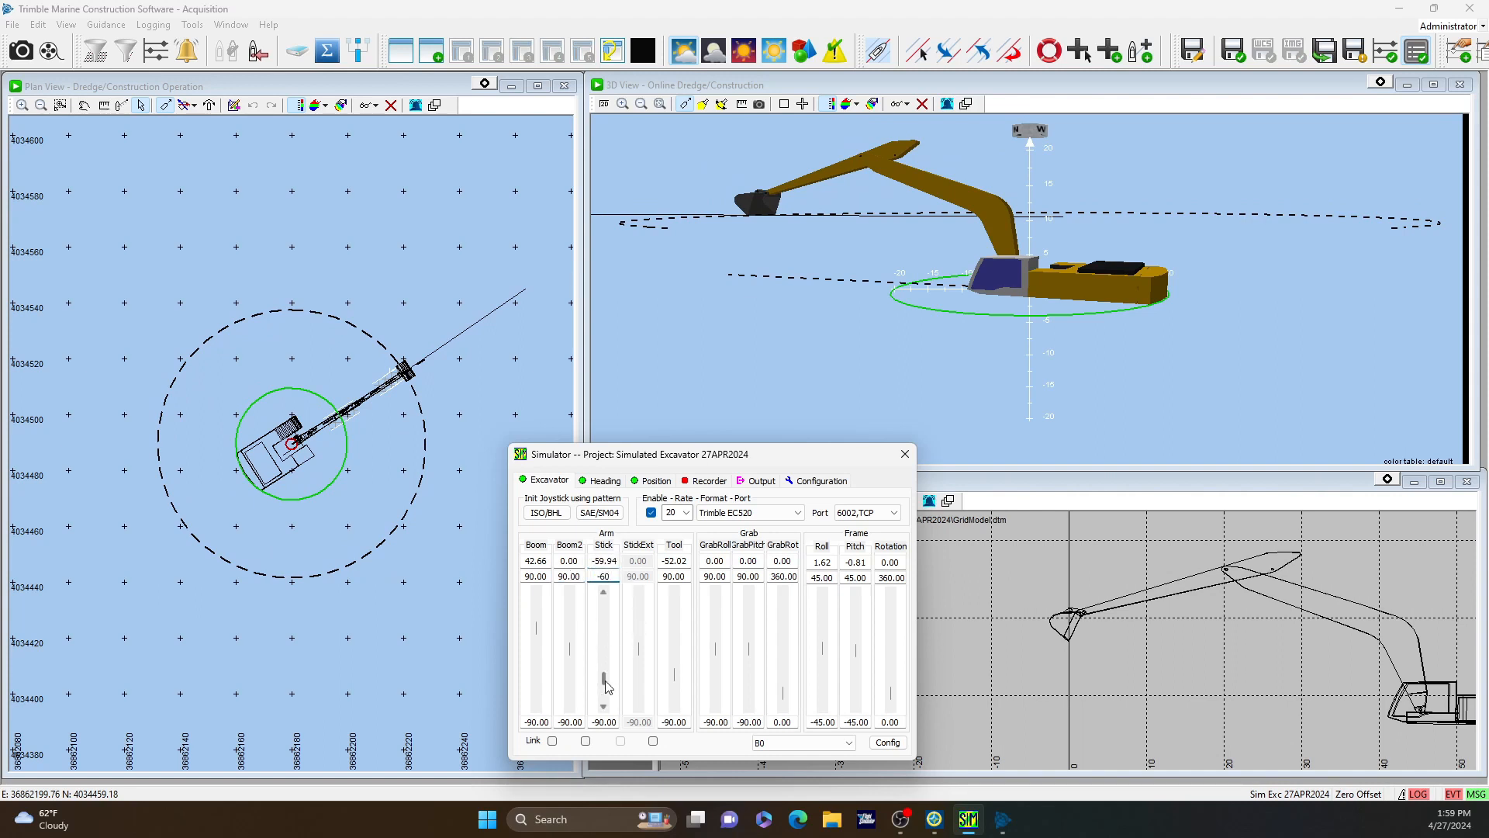
drag(604, 676, 611, 712)
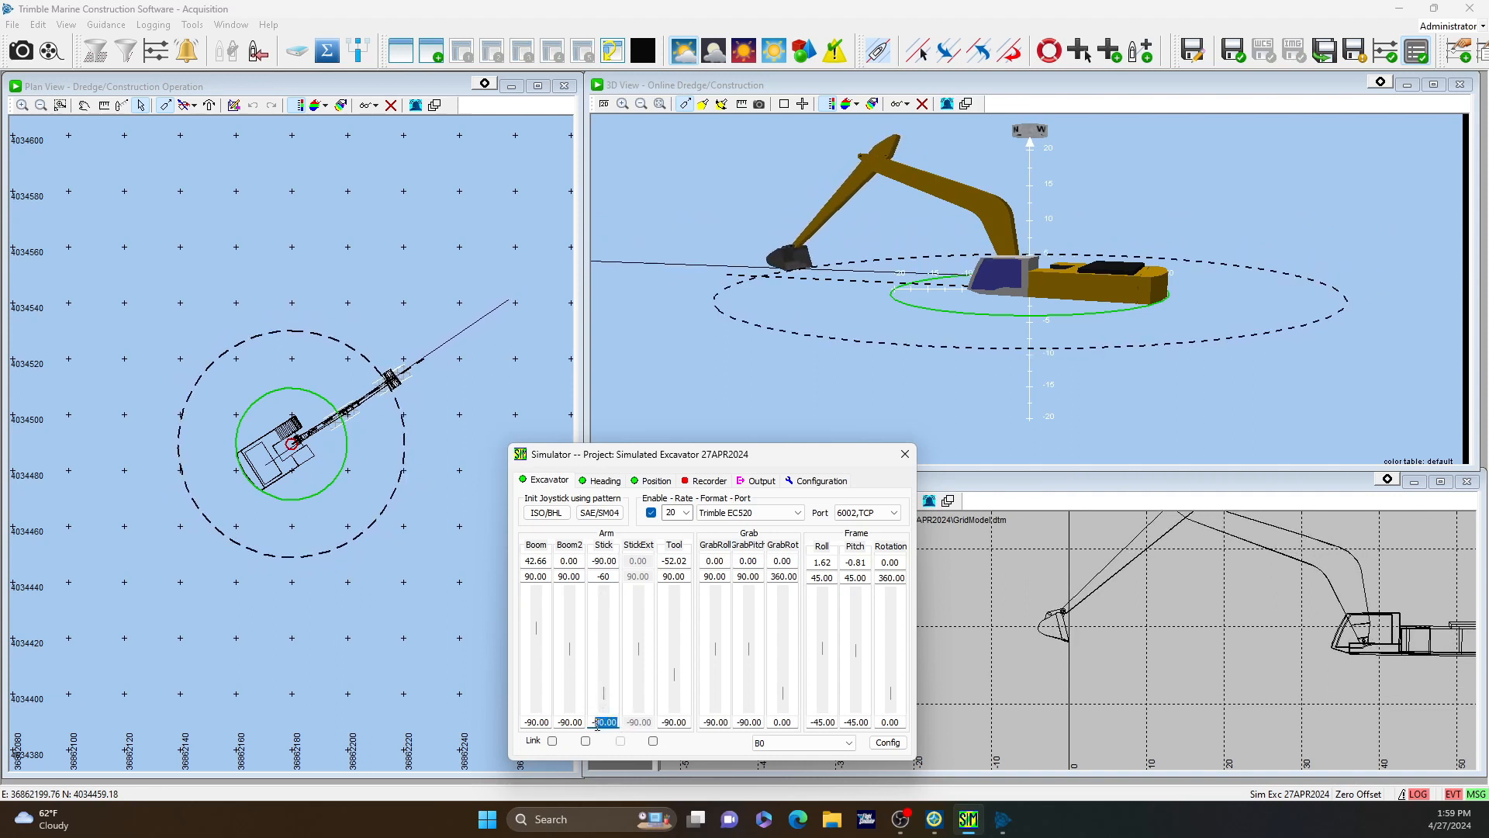
Step: Try -120 as the stick's lower limit, widen it to -150, and bring the stick to about -102.6
click(602, 682)
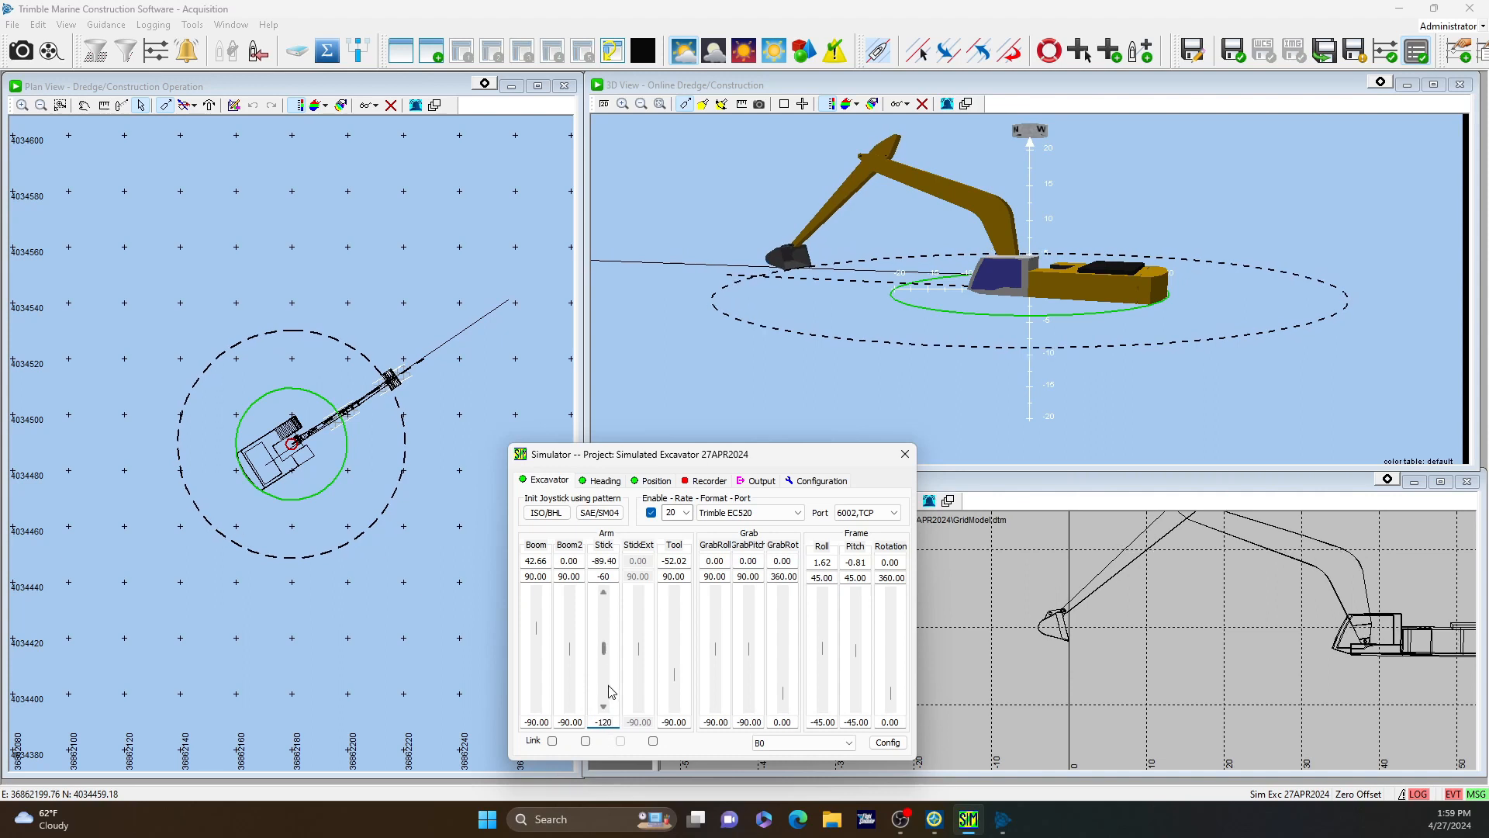
drag(606, 661, 599, 723)
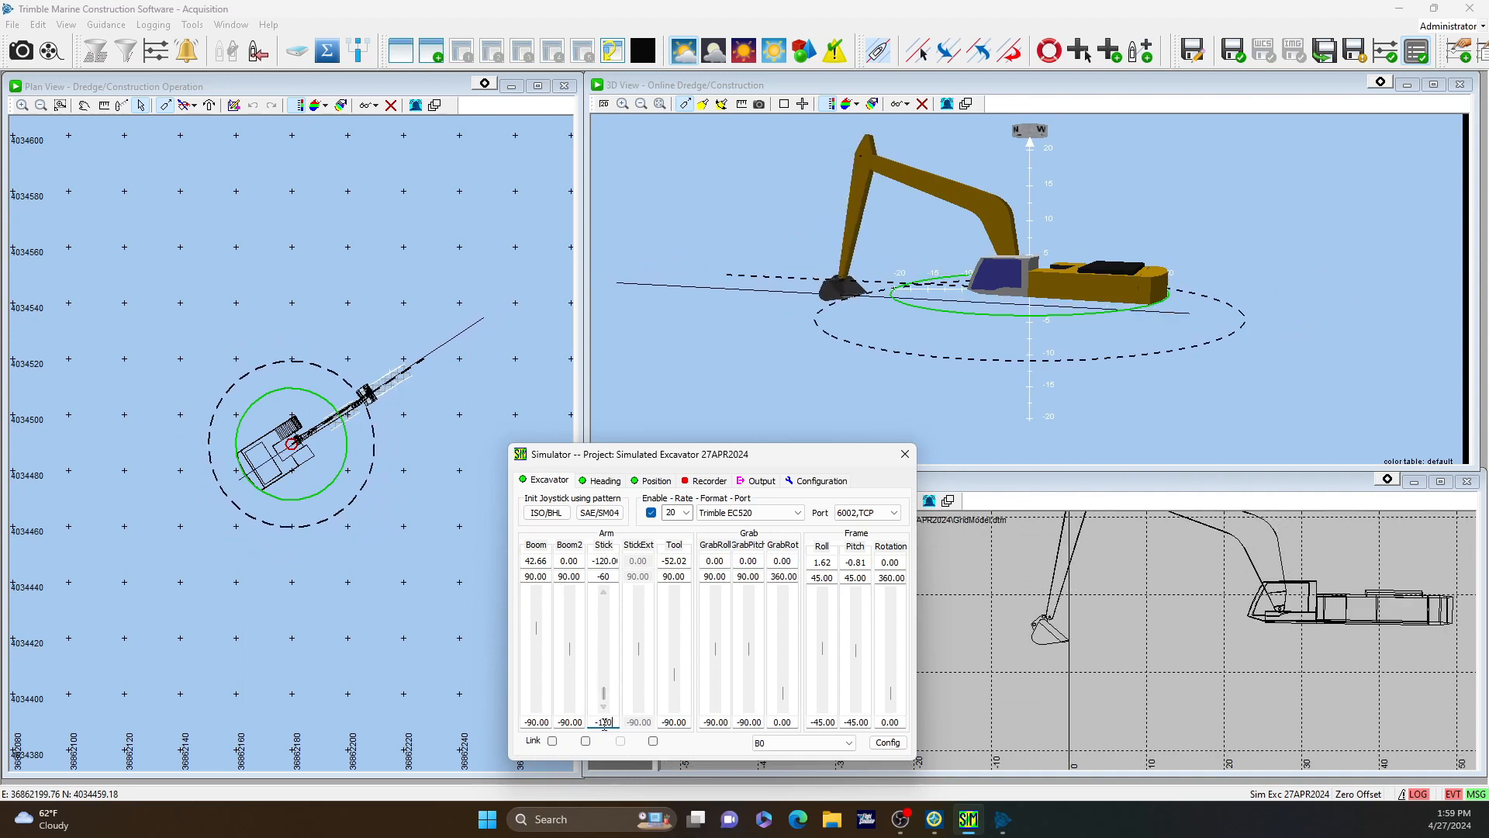
key(BackSpace)
click(605, 639)
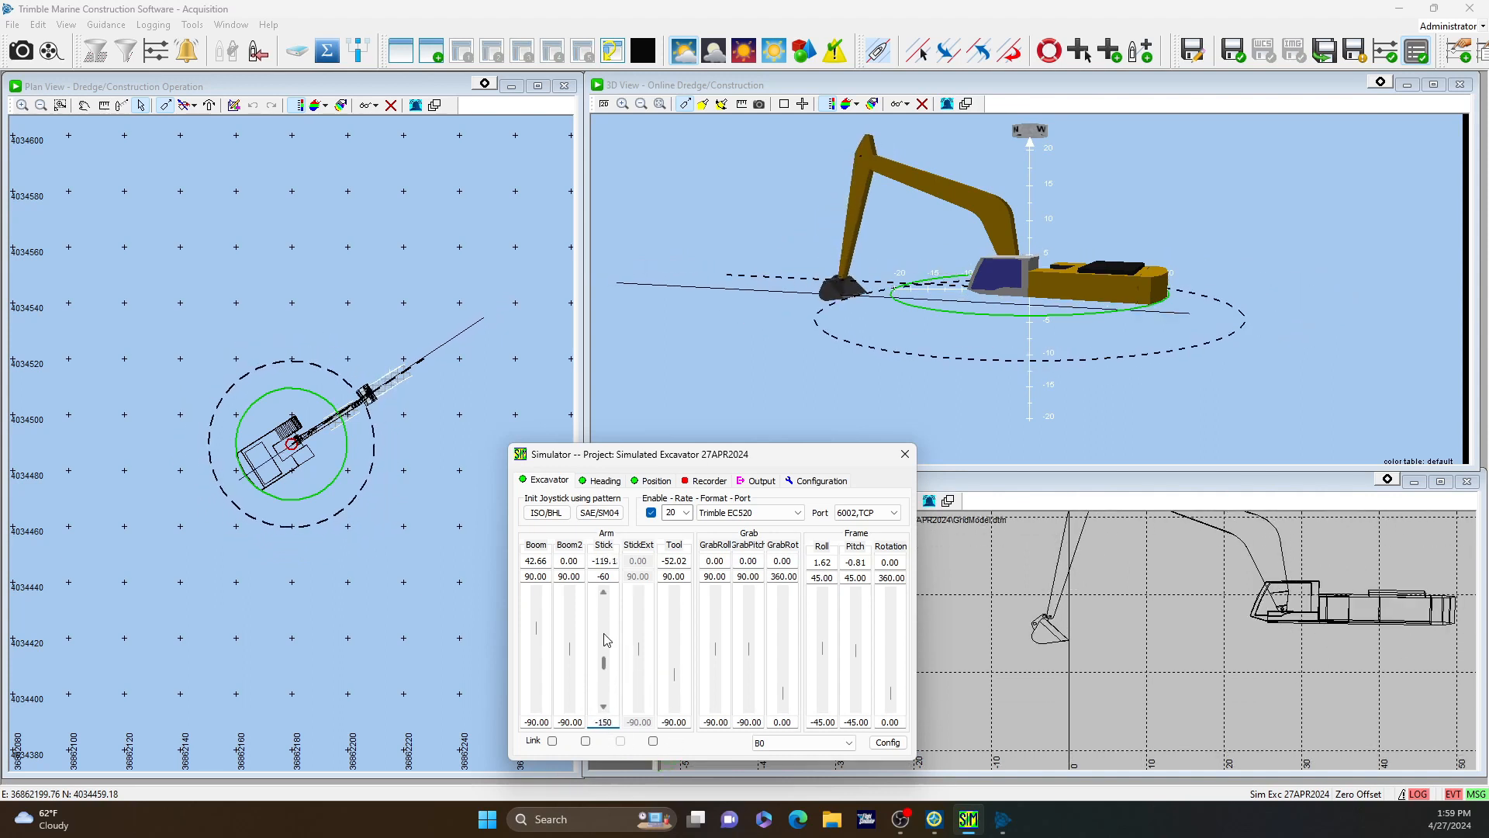
mouse_move(605, 664)
mouse_down()
mouse_move(604, 712)
mouse_move(606, 613)
mouse_move(614, 661)
mouse_up()
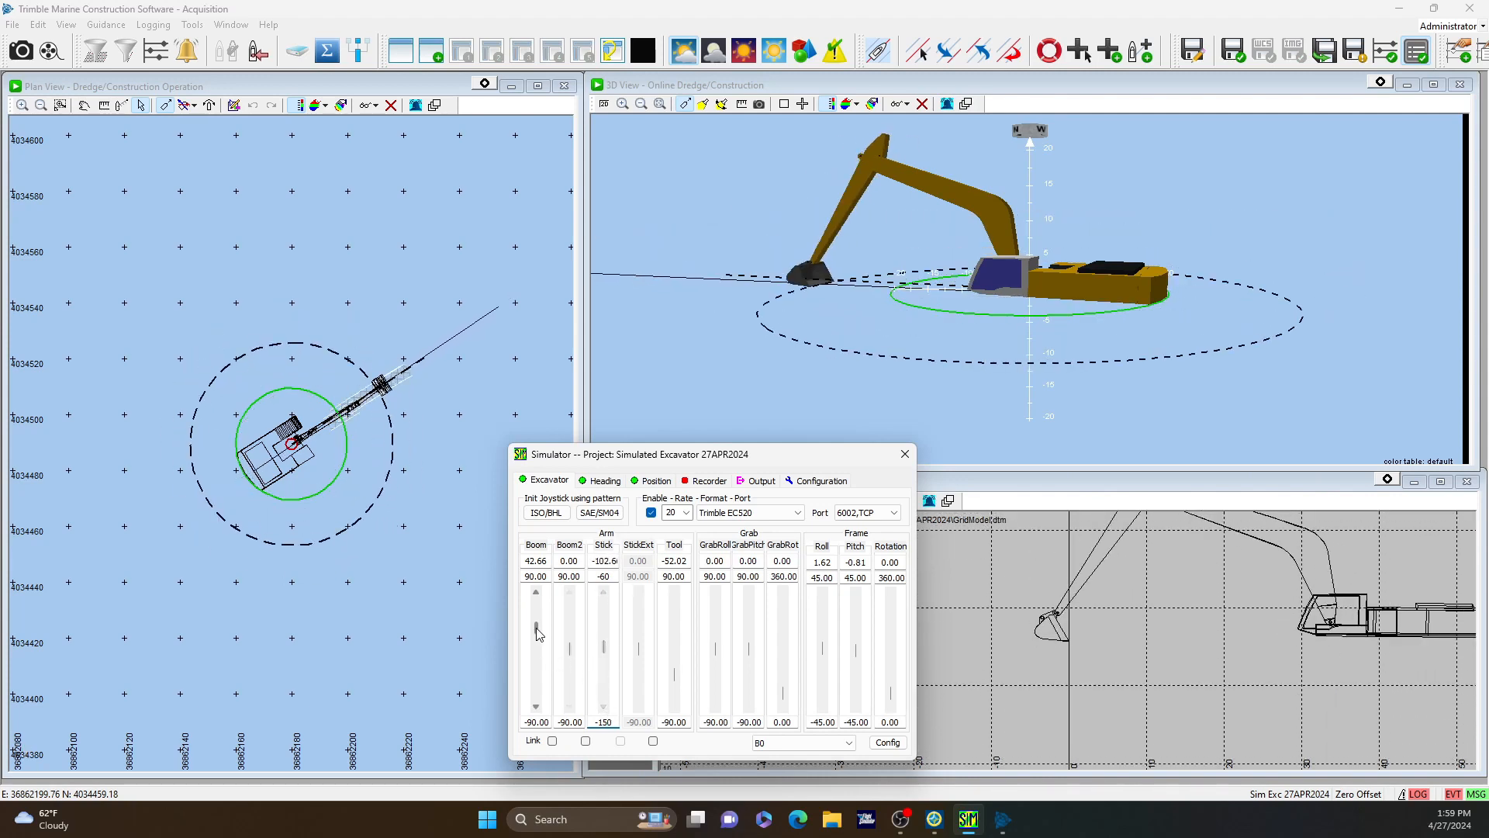
Step: Limit the simulated boom's range to an upper value of 65 and a lower value of -20, testing its travel and leaving it fully raised
mouse_move(540, 629)
mouse_down()
mouse_move(538, 606)
mouse_move(542, 623)
mouse_up()
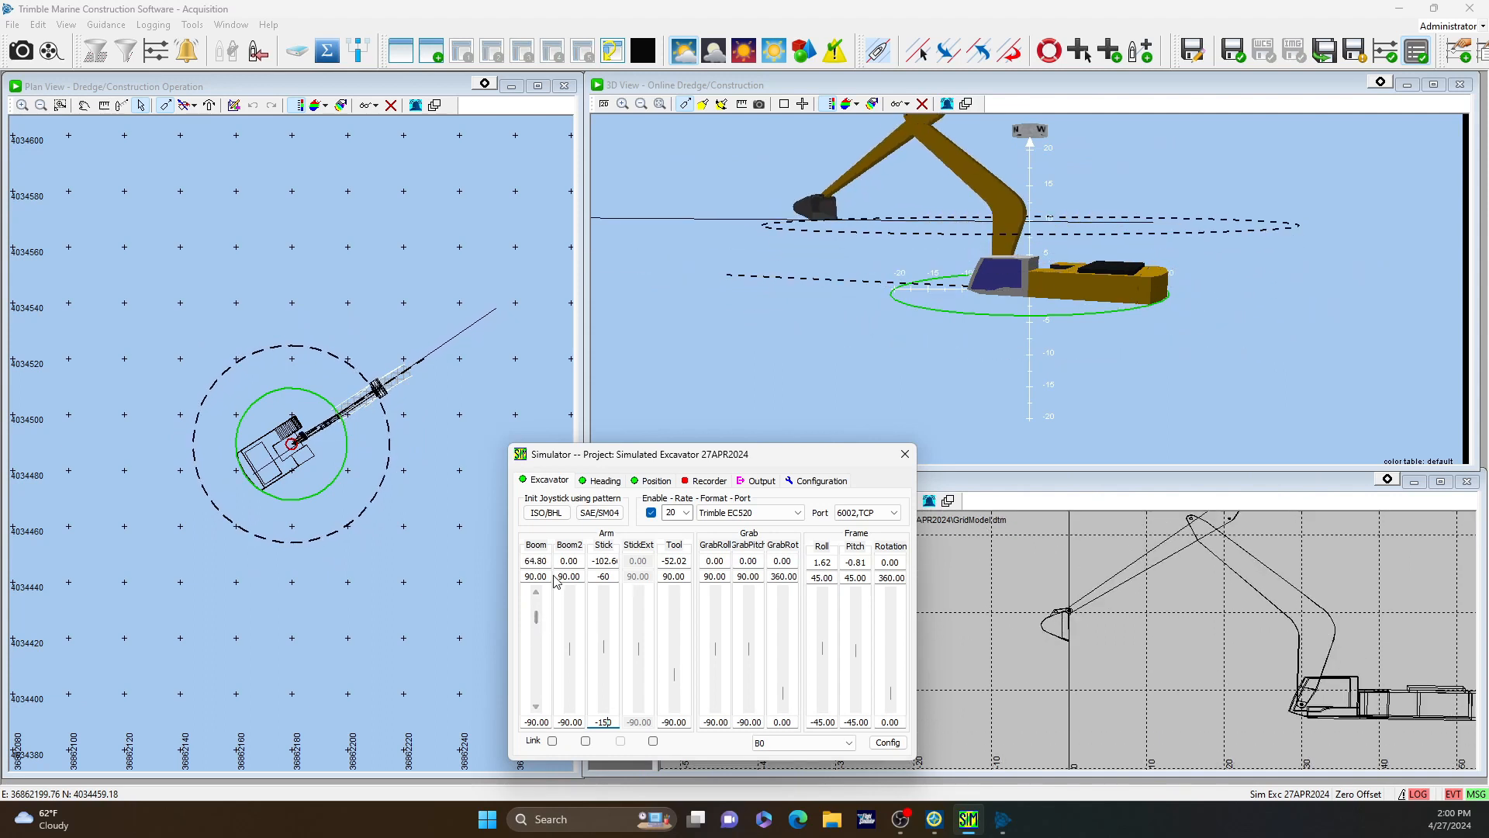
click(532, 561)
mouse_move(546, 580)
mouse_down()
mouse_move(510, 582)
mouse_move(538, 617)
mouse_move(529, 658)
mouse_up()
text(65)
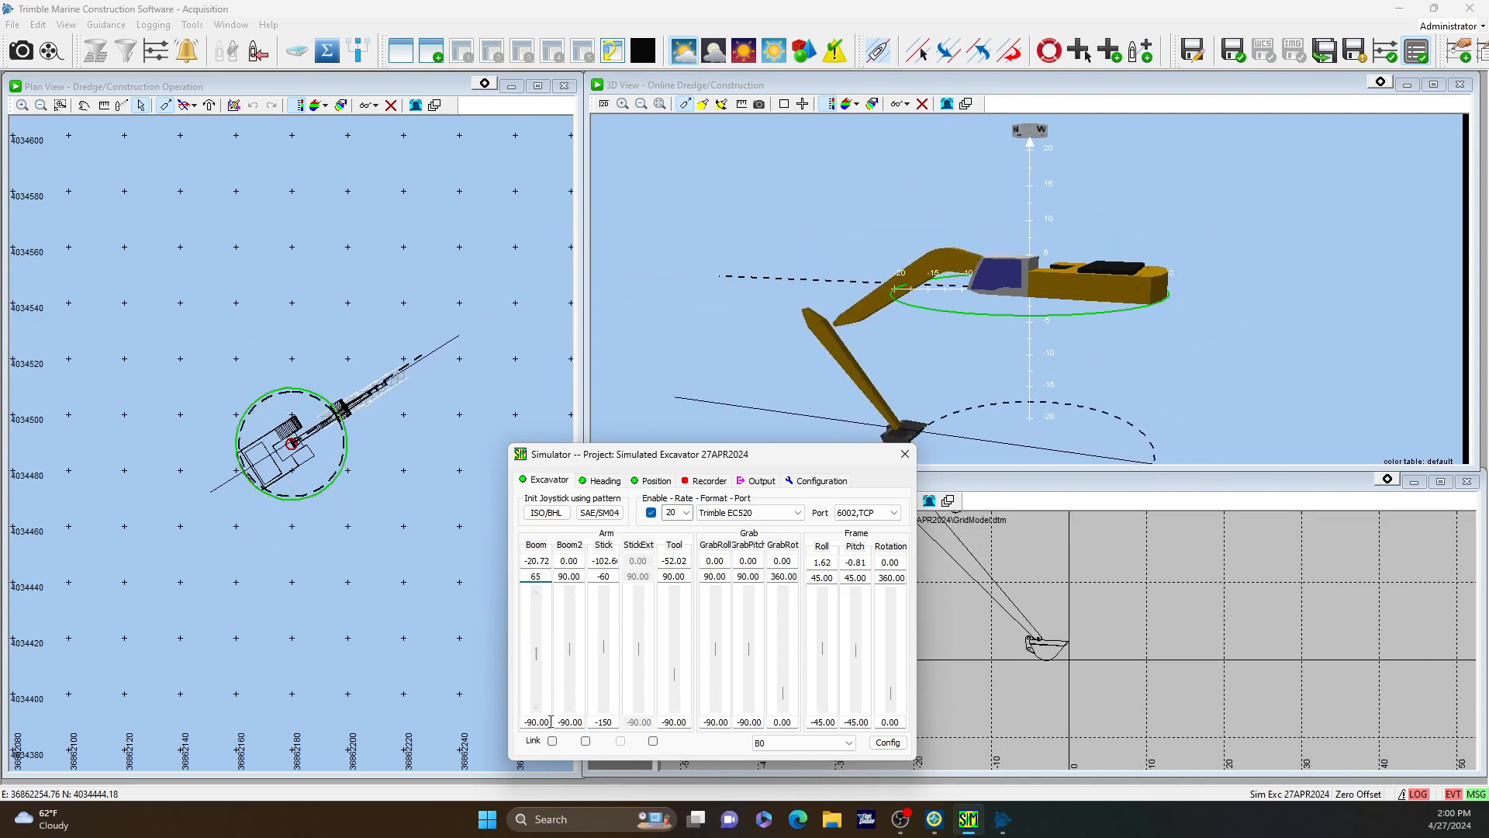
drag(551, 721, 494, 726)
text(-20)
drag(536, 654, 536, 602)
Step: Set the simulated tool's upper limit to 60, leave the tool at about -33.45, and move the simulator clear of the displays
drag(673, 674, 664, 618)
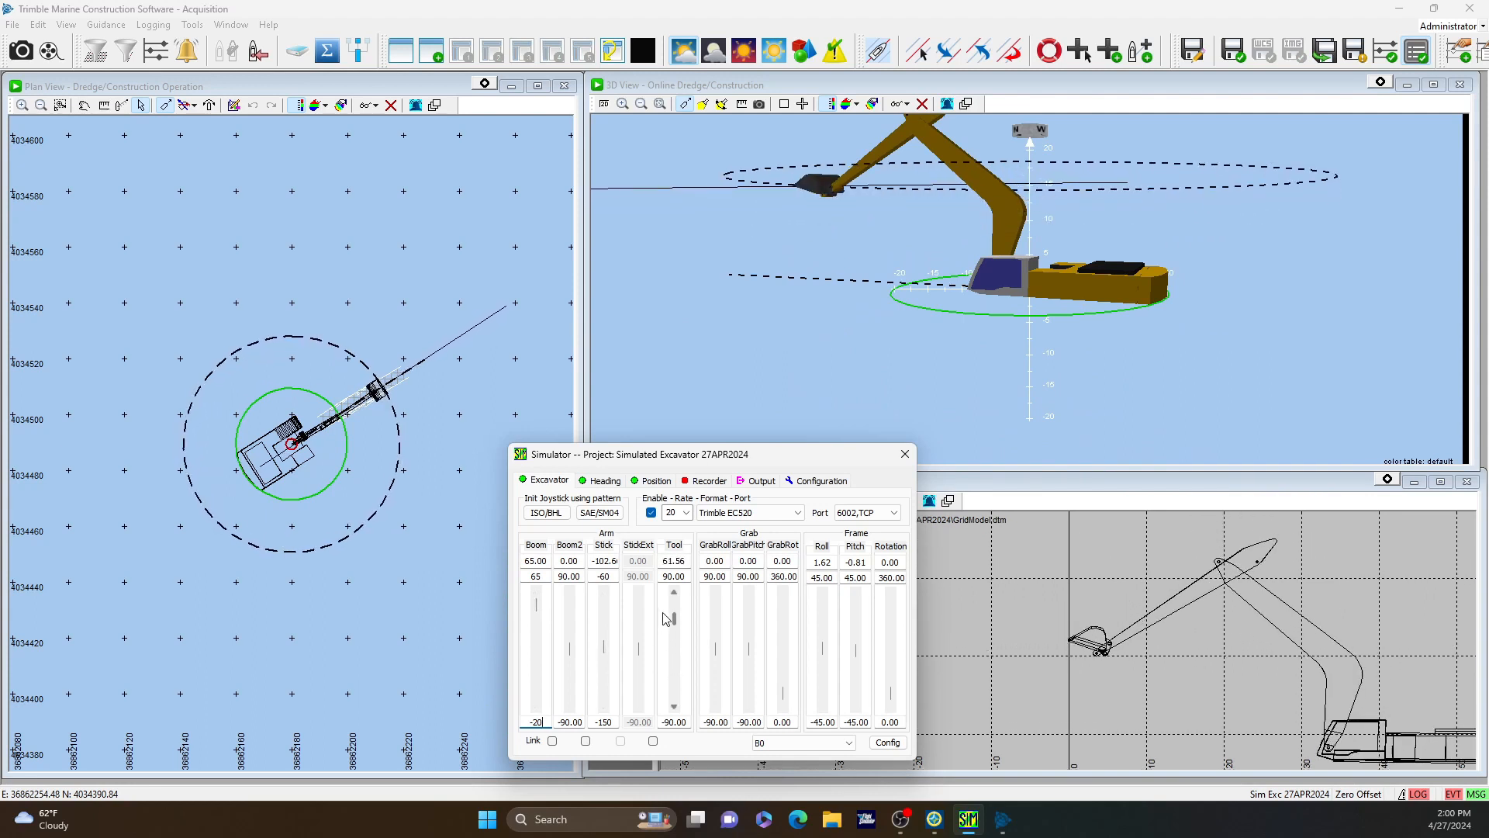
double_click(682, 577)
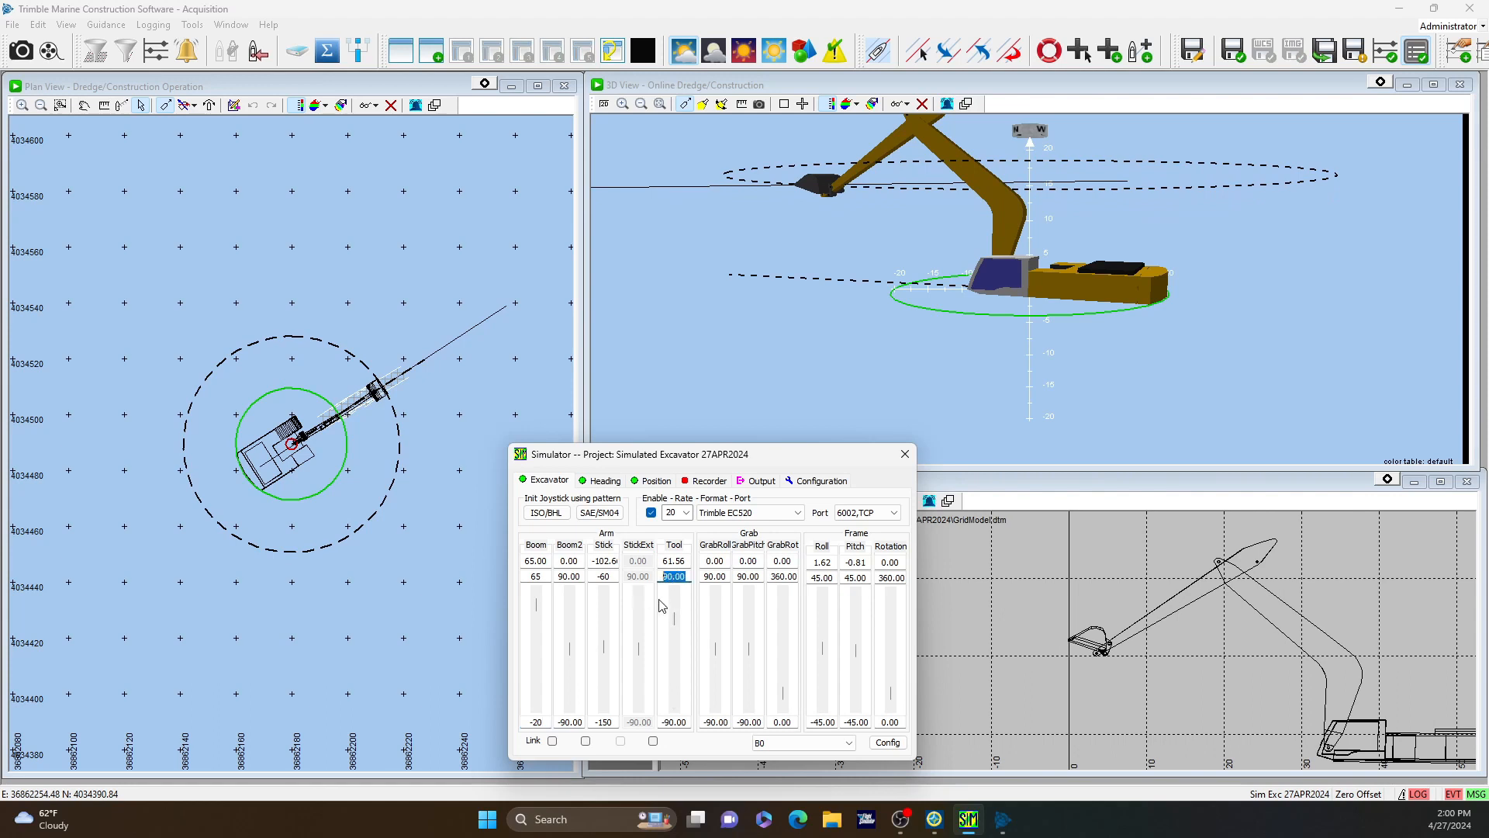
text(60)
drag(674, 619, 677, 717)
drag(768, 397, 866, 418)
click(674, 693)
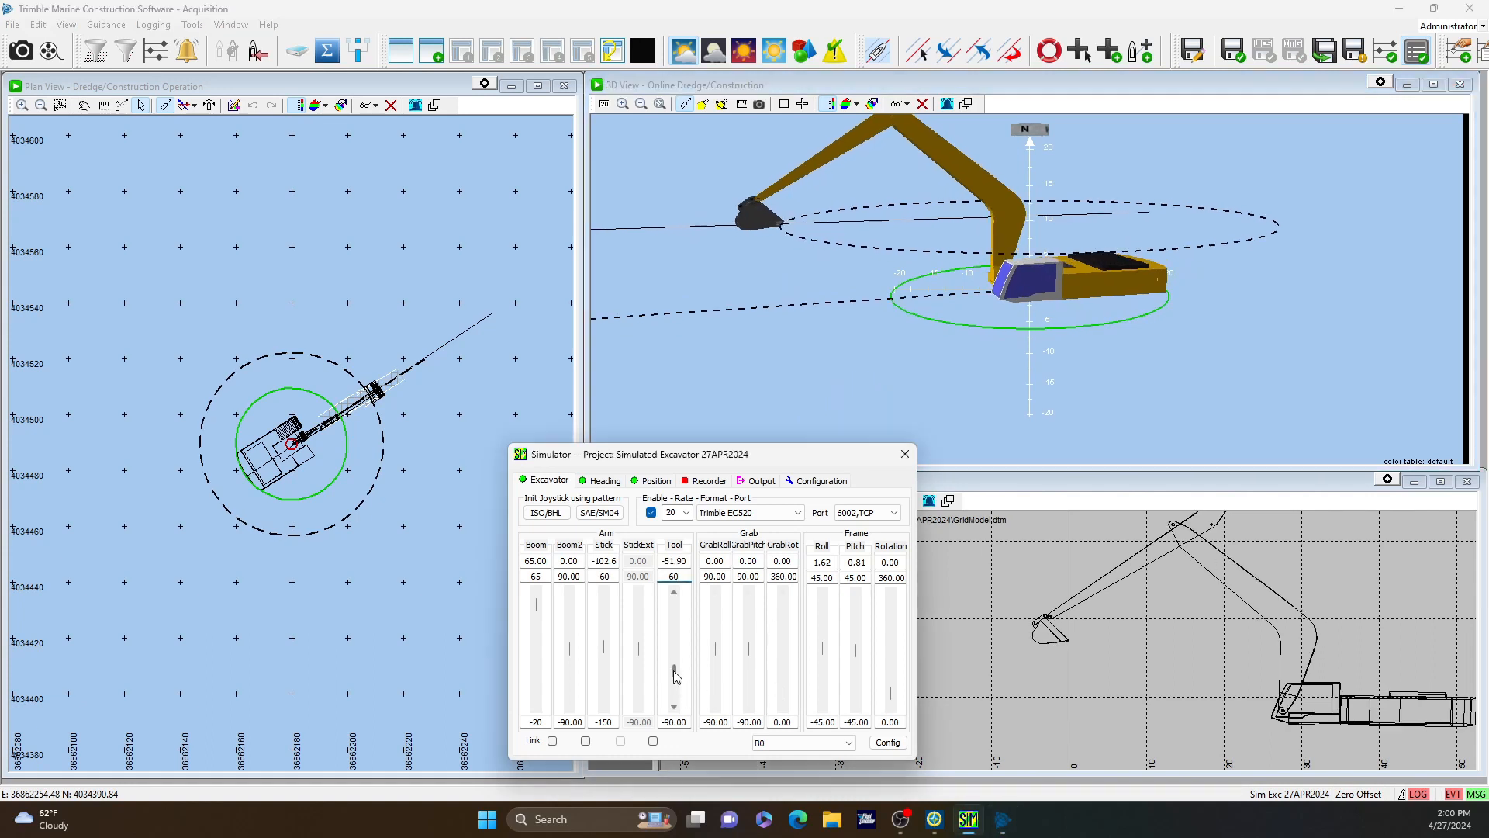
click(677, 659)
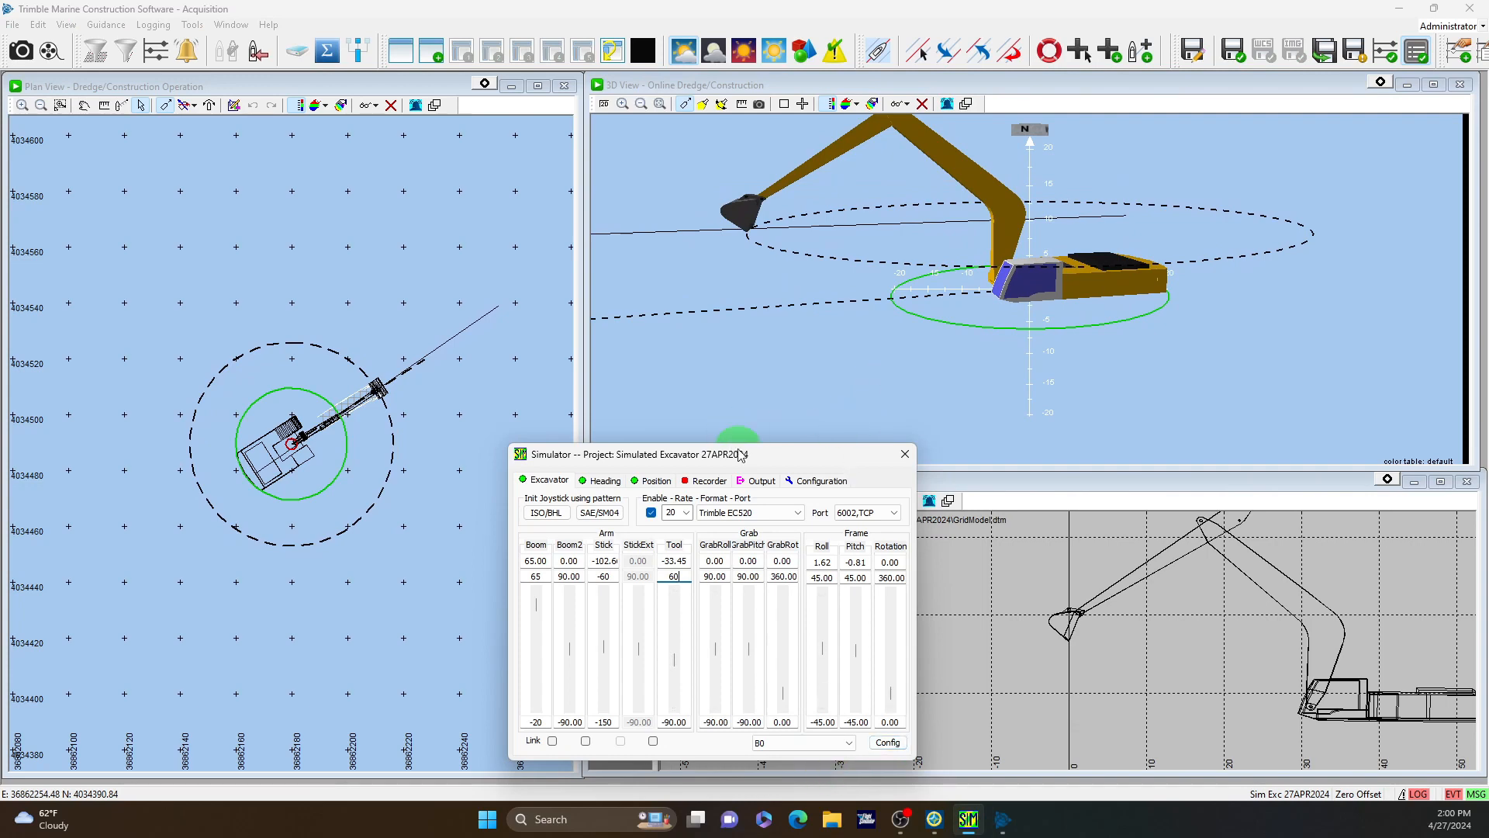
drag(783, 457, 1488, 457)
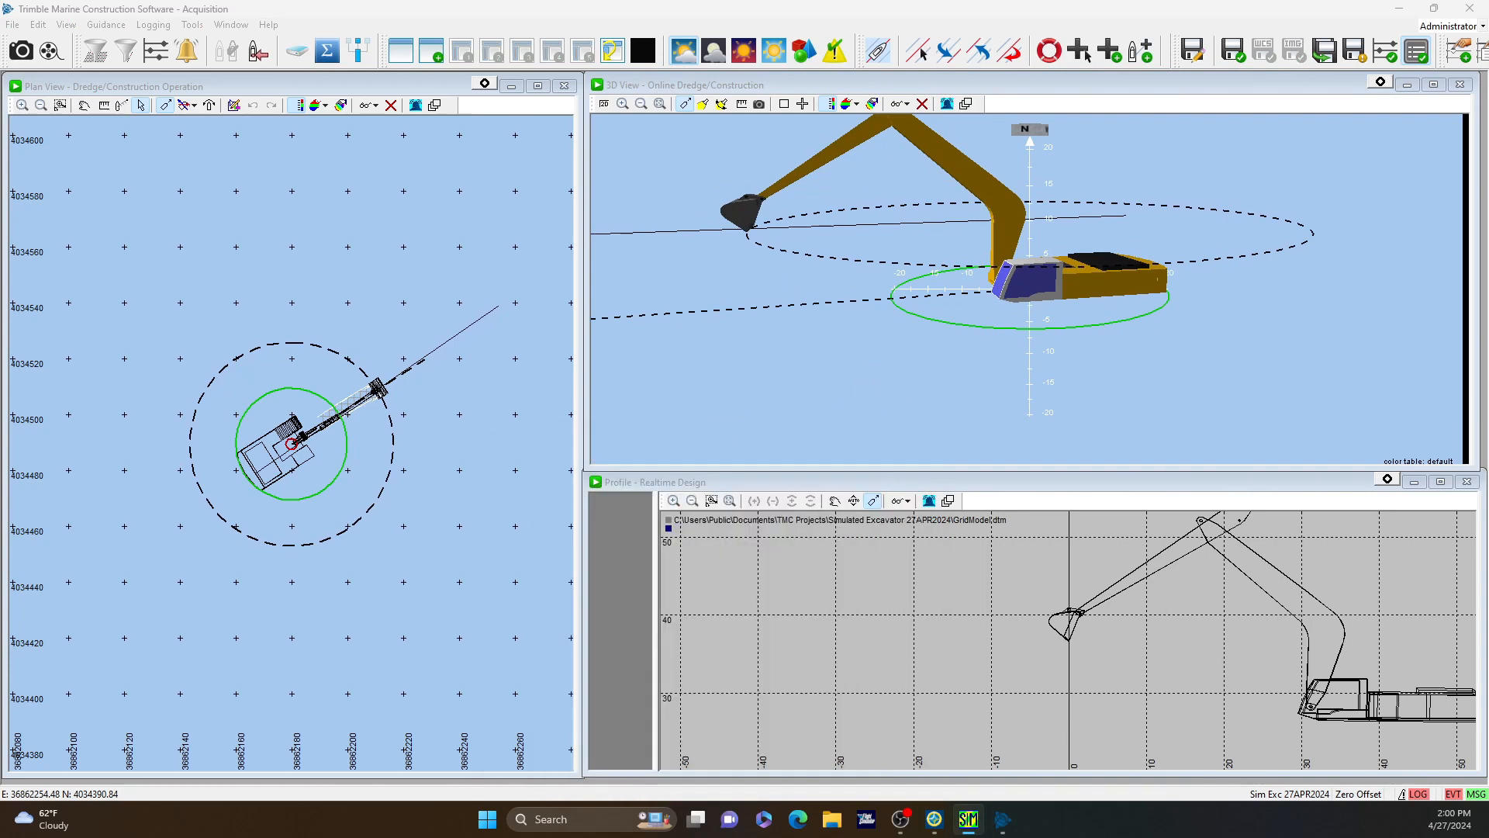